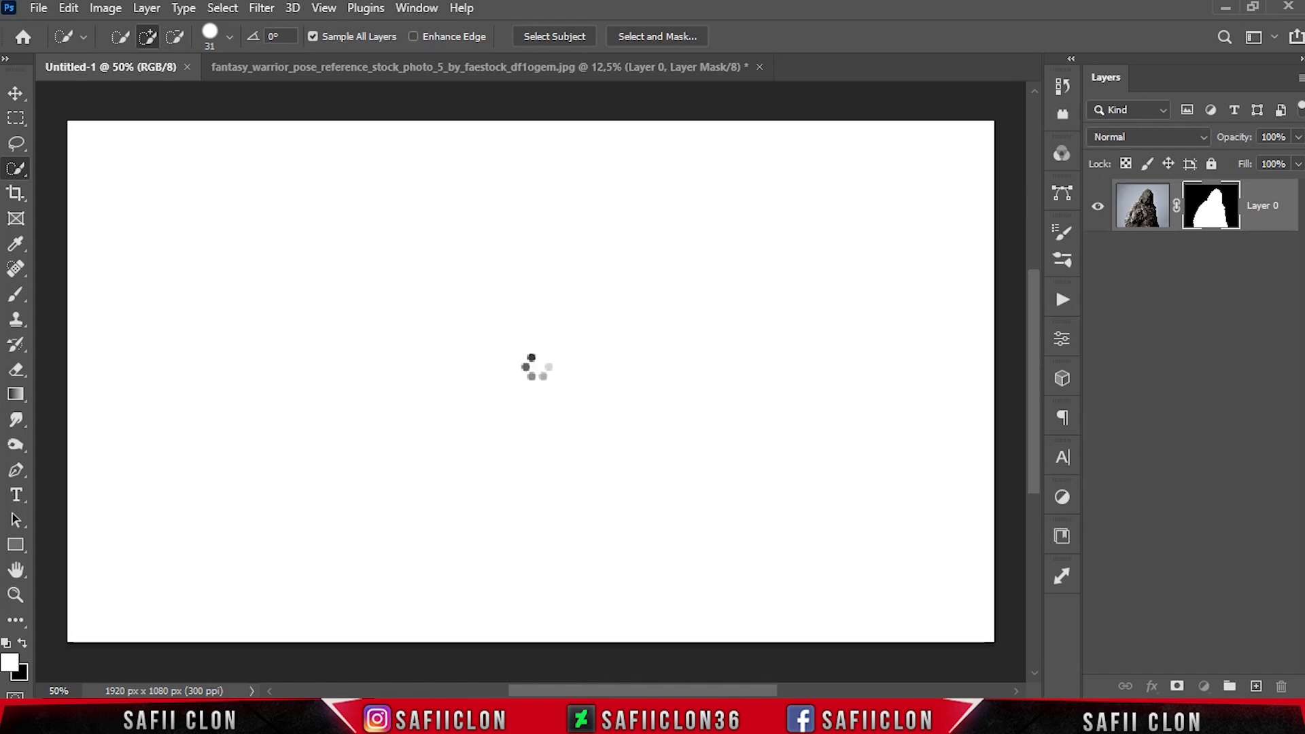
# Scale the masked warrior layer to about 28% and place it slightly left of the canvas centre, cut off at the bottom edge
pyautogui.scroll(-3, 535, 372)
pyautogui.hotkey('ctrl', 't')
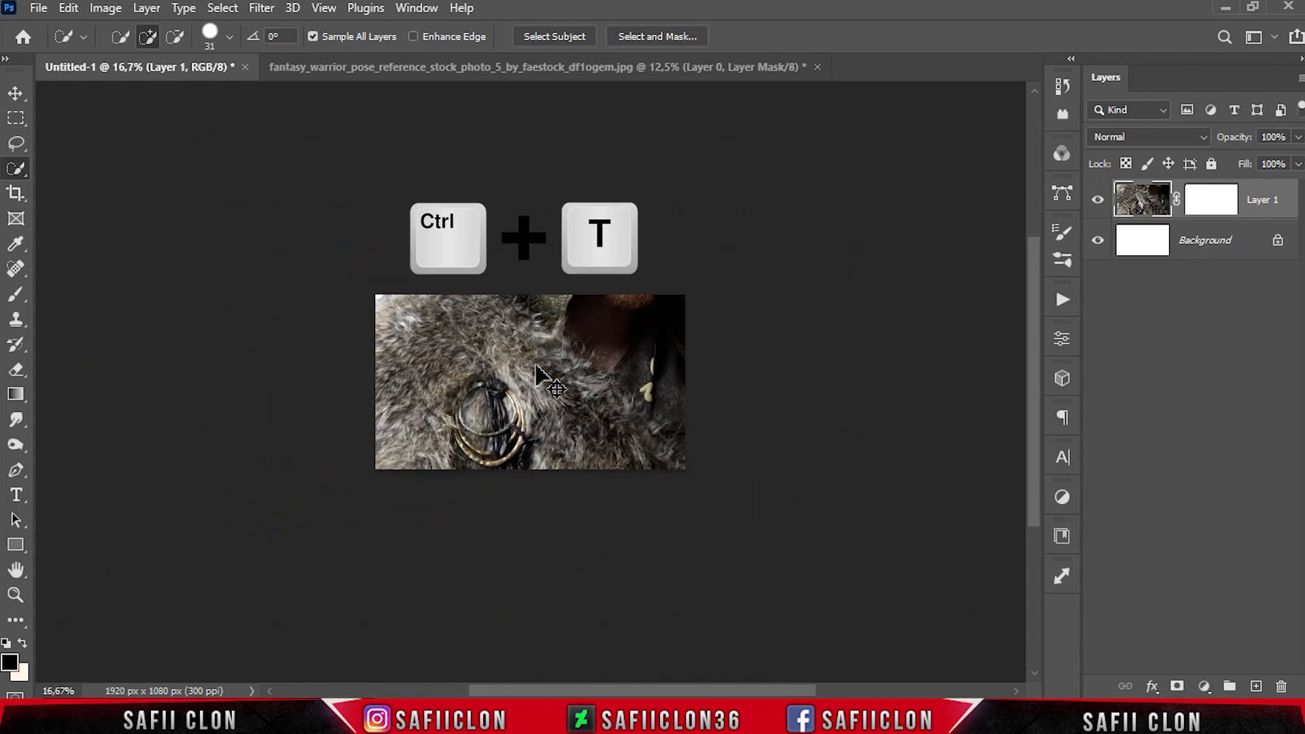
pyautogui.moveTo(1023, 376); pyautogui.dragTo(579, 420)
pyautogui.hotkey('ctrl', '+')
pyautogui.moveTo(711, 212); pyautogui.dragTo(686, 237)
pyautogui.moveTo(547, 374); pyautogui.dragTo(569, 387)
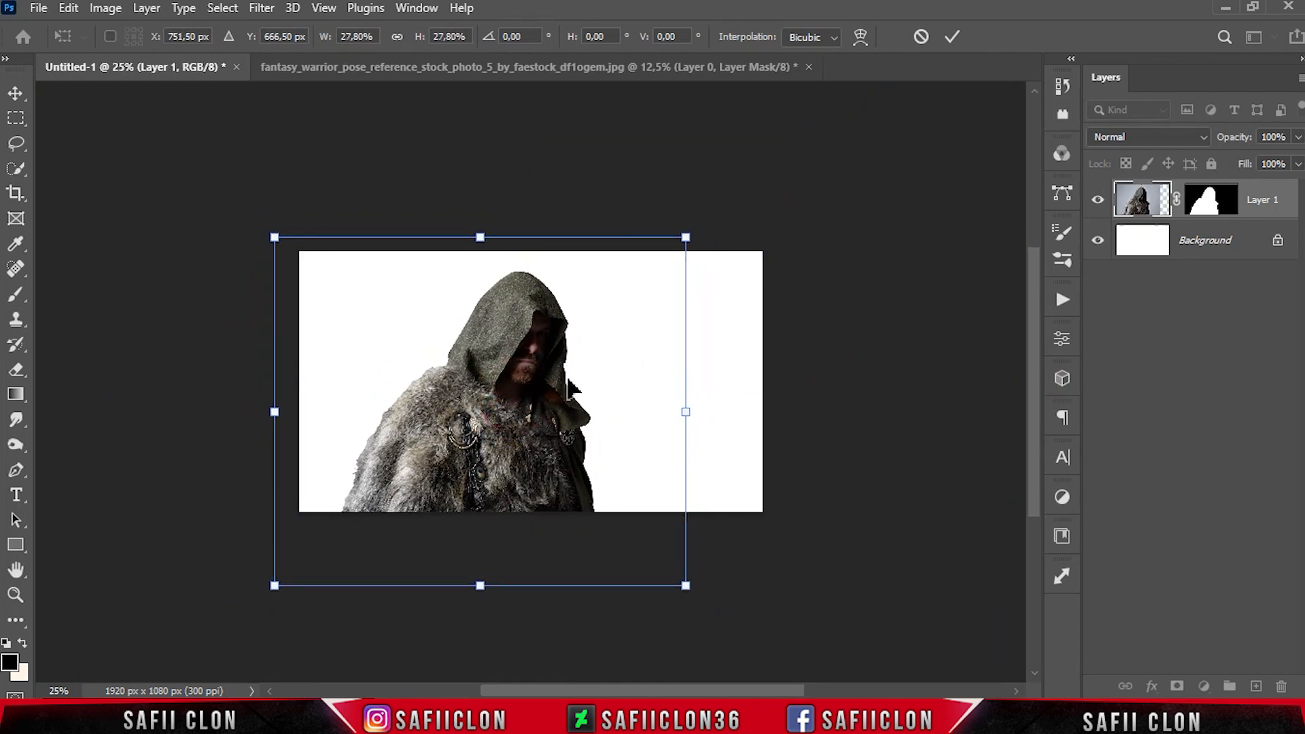
pyautogui.click(953, 36)
pyautogui.press('w')
# Open the stock sky image mad_sky_8_by_salsolastock_d5bbpkv.jpg
pyautogui.click(38, 7)
pyautogui.click(54, 48)
pyautogui.click(373, 182)
pyautogui.click(1133, 559)
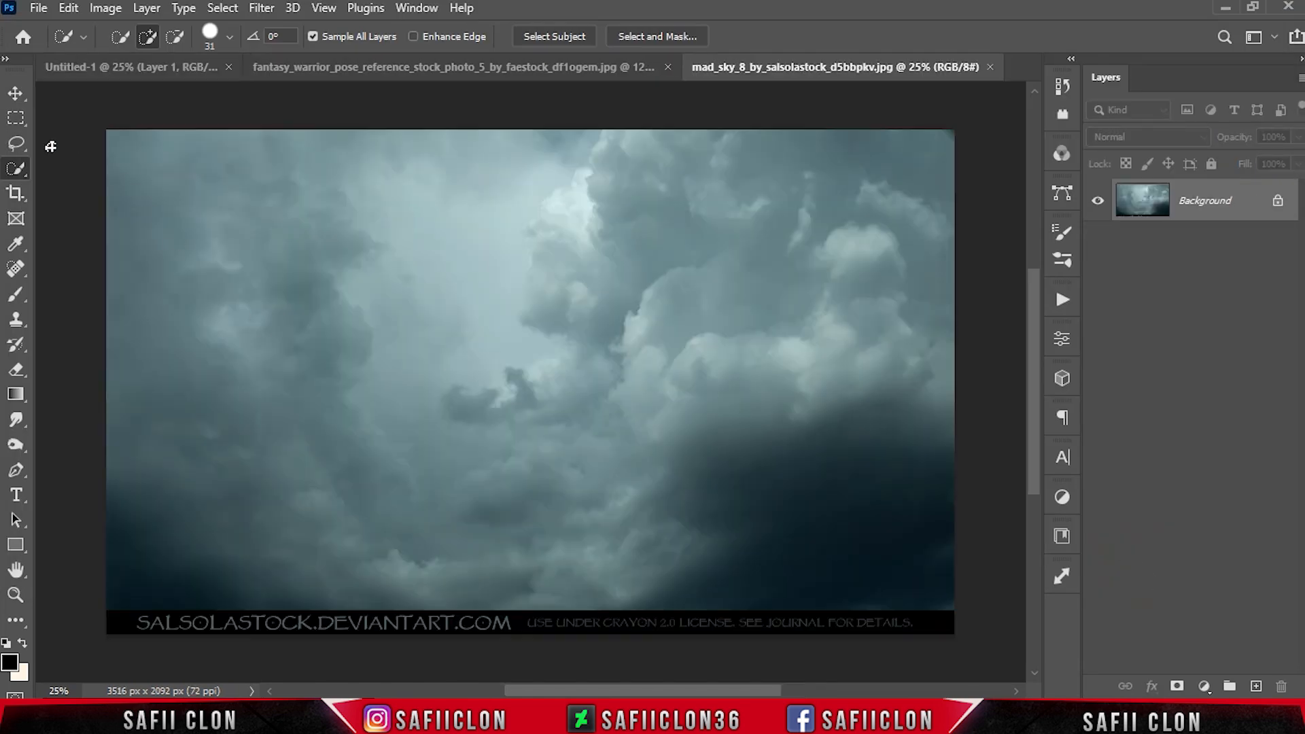
# Select the sky above the watermark strip with the Rectangular Marquee and bring it into Untitled-1 beneath the warrior layer
pyautogui.rightClick(16, 117)
pyautogui.click(82, 117)
pyautogui.moveTo(93, 120); pyautogui.dragTo(990, 602)
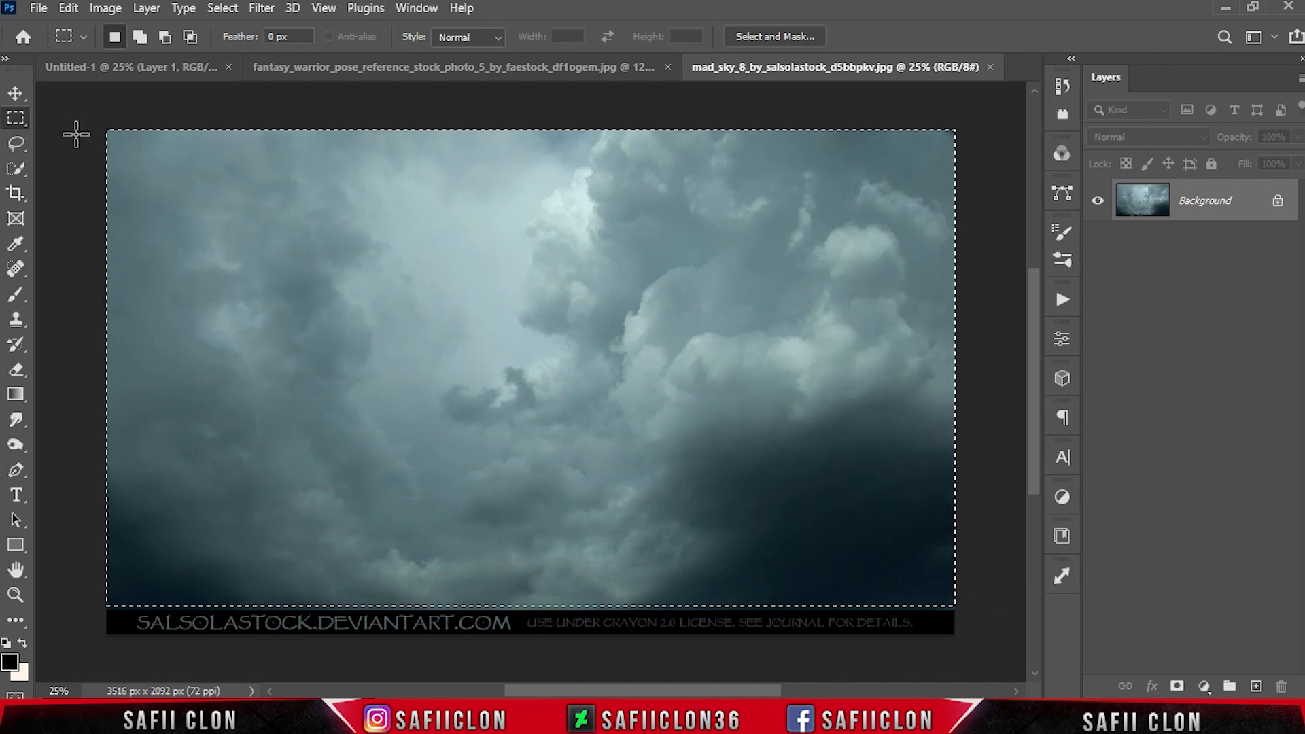
pyautogui.press('v')
pyautogui.moveTo(575, 352)
pyautogui.mouseDown()
pyautogui.moveTo(469, 260)
pyautogui.moveTo(109, 70)
pyautogui.moveTo(504, 291)
pyautogui.moveTo(571, 353)
pyautogui.mouseUp()
pyautogui.moveTo(1234, 203); pyautogui.dragTo(1123, 286)
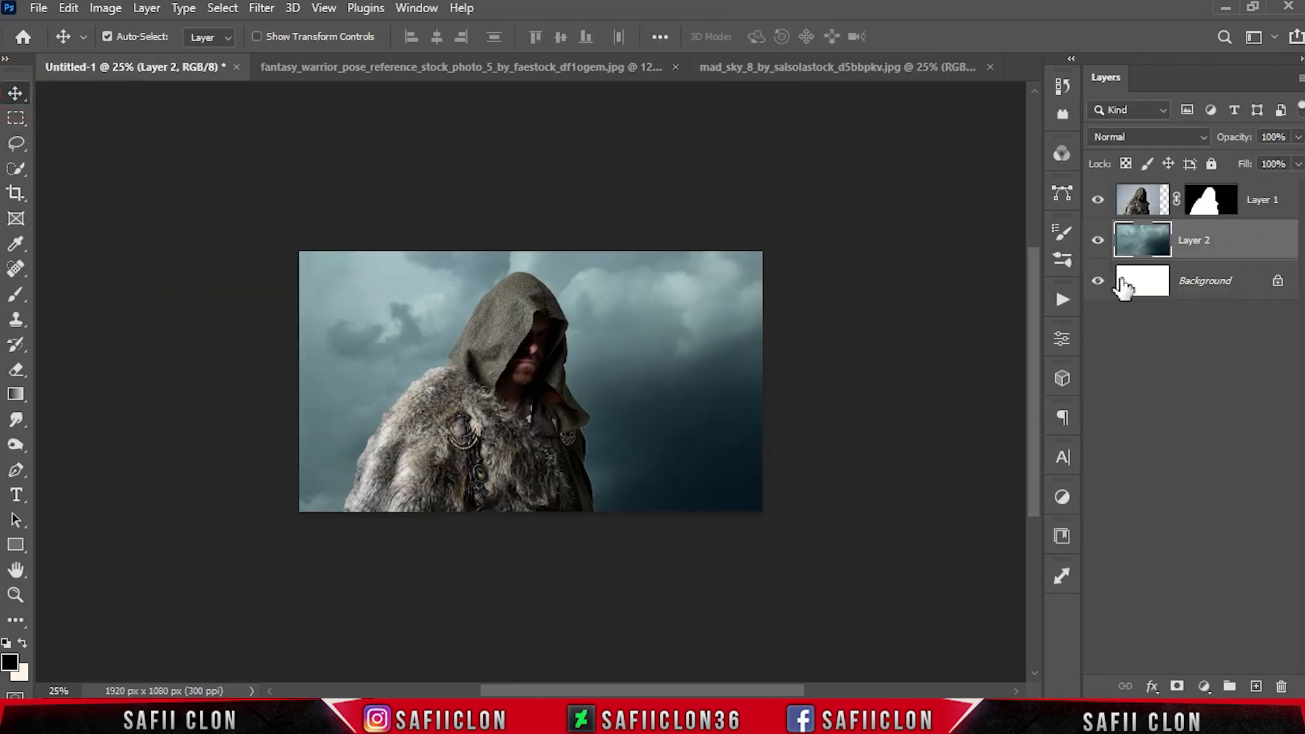
# Scale, stretch and reposition the sky layer with Free Transform so the clouds fill the canvas behind the warrior
pyautogui.hotkey('ctrl', '-')
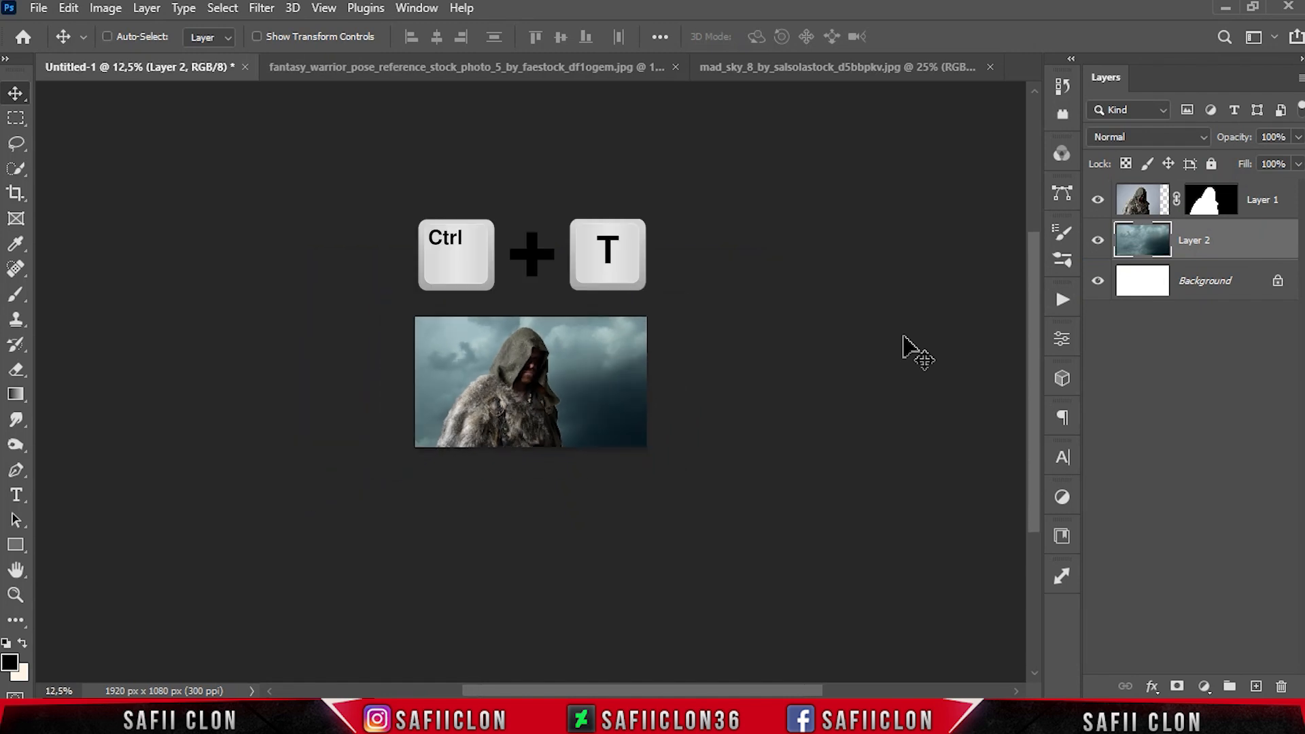
pyautogui.hotkey('ctrl', 't')
pyautogui.moveTo(602, 371); pyautogui.dragTo(584, 453)
pyautogui.moveTo(249, 554); pyautogui.dragTo(314, 492)
pyautogui.hotkey('ctrl', '+')
pyautogui.moveTo(95, 604); pyautogui.dragTo(128, 588)
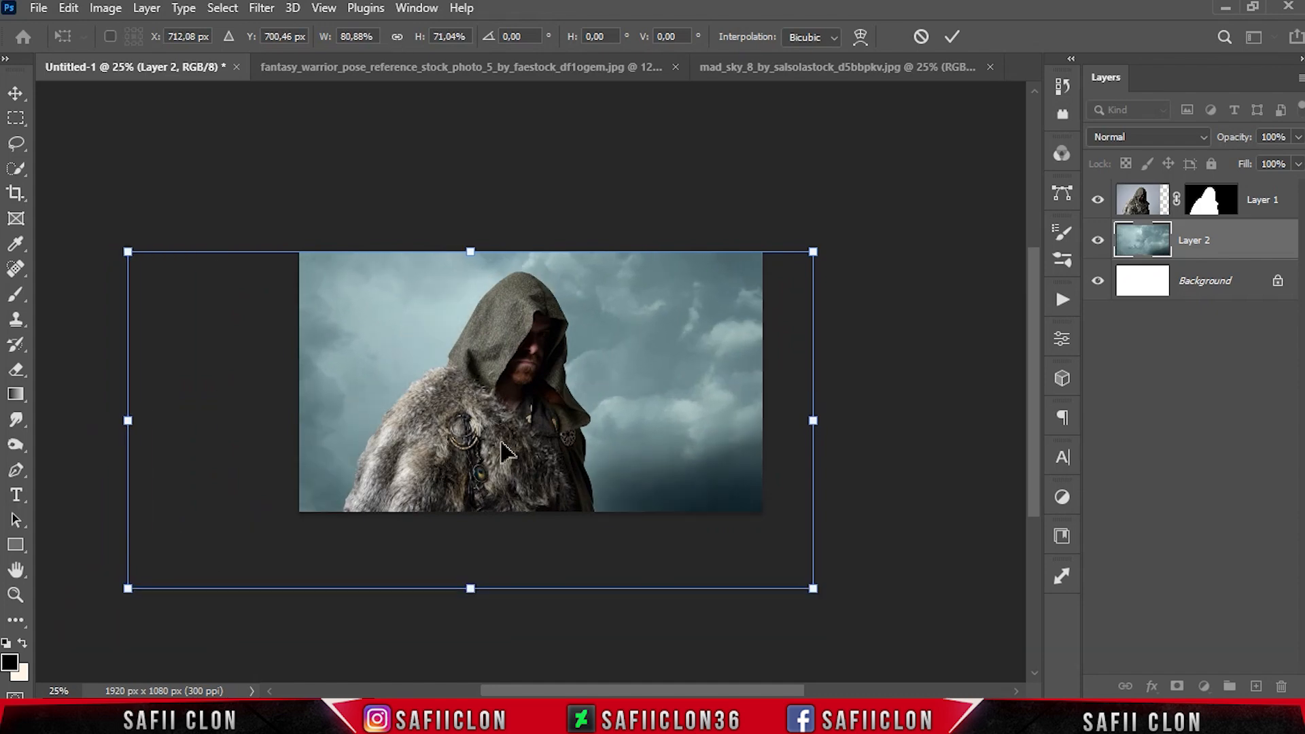
pyautogui.moveTo(620, 382); pyautogui.dragTo(579, 382)
pyautogui.moveTo(773, 587); pyautogui.dragTo(814, 619)
pyautogui.moveTo(699, 435)
pyautogui.mouseDown()
pyautogui.moveTo(676, 447)
pyautogui.moveTo(685, 427)
pyautogui.mouseUp()
pyautogui.moveTo(439, 250); pyautogui.dragTo(438, 236)
pyautogui.moveTo(709, 370); pyautogui.dragTo(719, 383)
pyautogui.moveTo(83, 442); pyautogui.dragTo(94, 442)
pyautogui.click(951, 37)
pyautogui.click(1097, 242)
pyautogui.click(1097, 242)
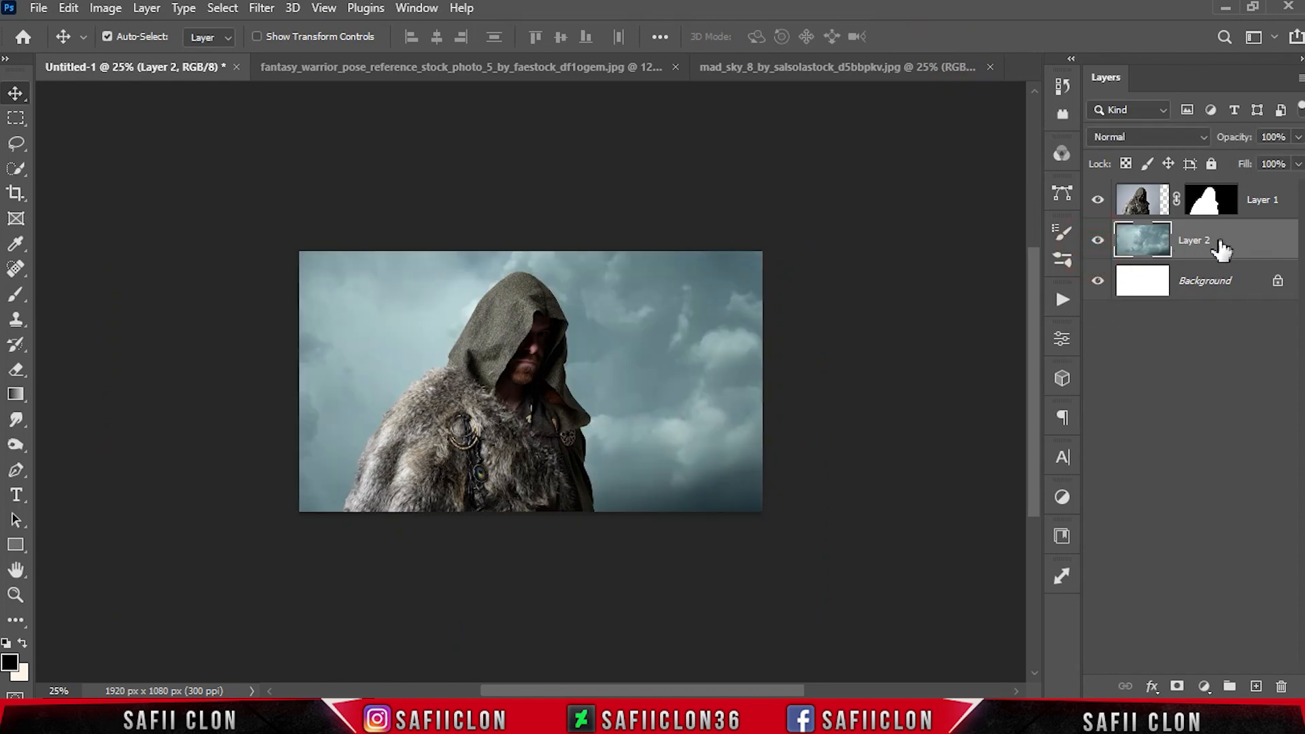
# Put the sky layer into a new group named BACKGROUND
pyautogui.rightClick(1213, 243)
pyautogui.click(1040, 134)
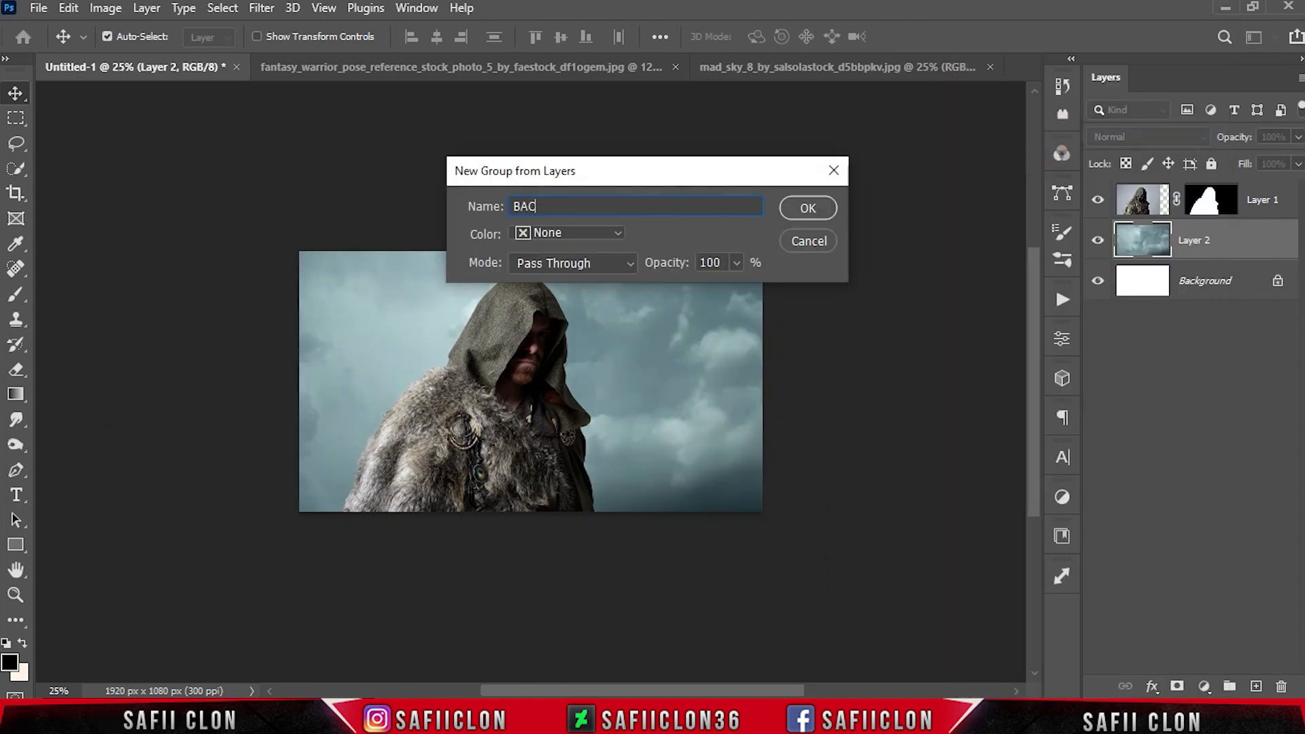
pyautogui.write('BACKGROUND')
pyautogui.click(817, 212)
pyautogui.click(1118, 241)
# Put the warrior layer into a new group named MODEL
pyautogui.click(1265, 204)
pyautogui.rightClick(1266, 204)
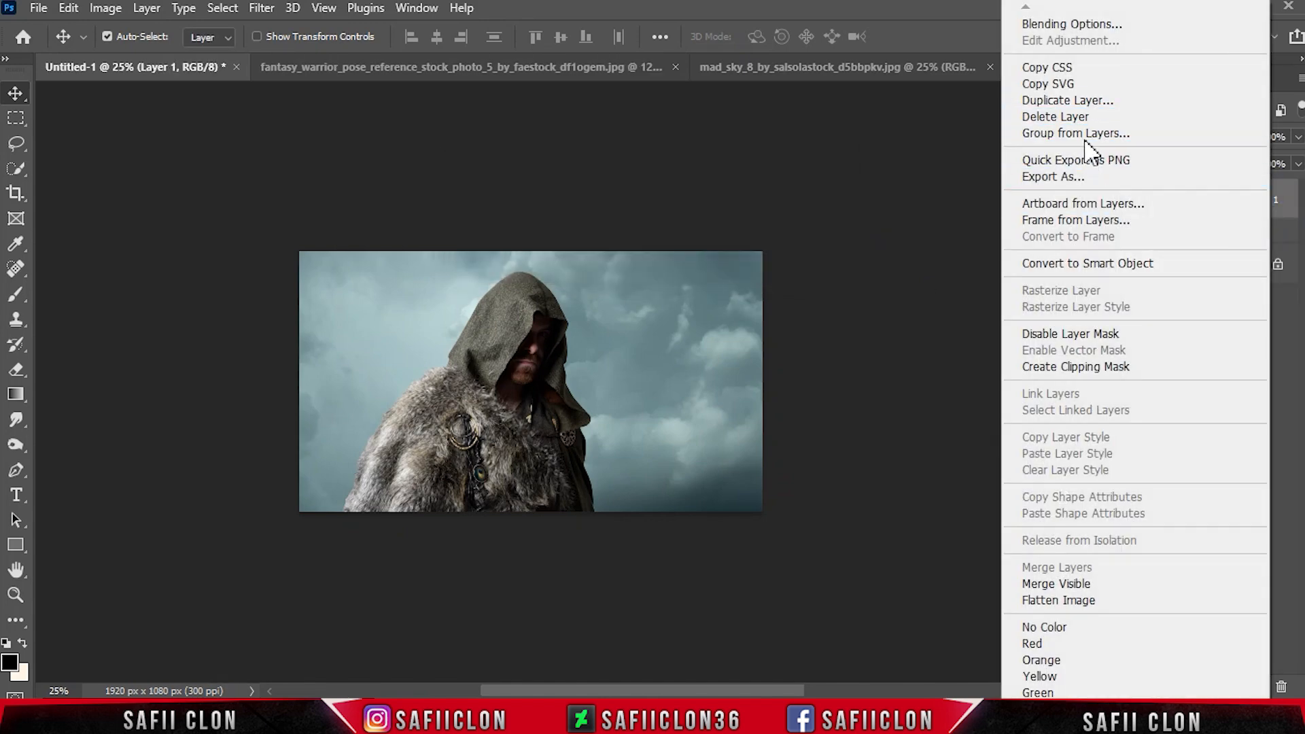
pyautogui.click(1086, 133)
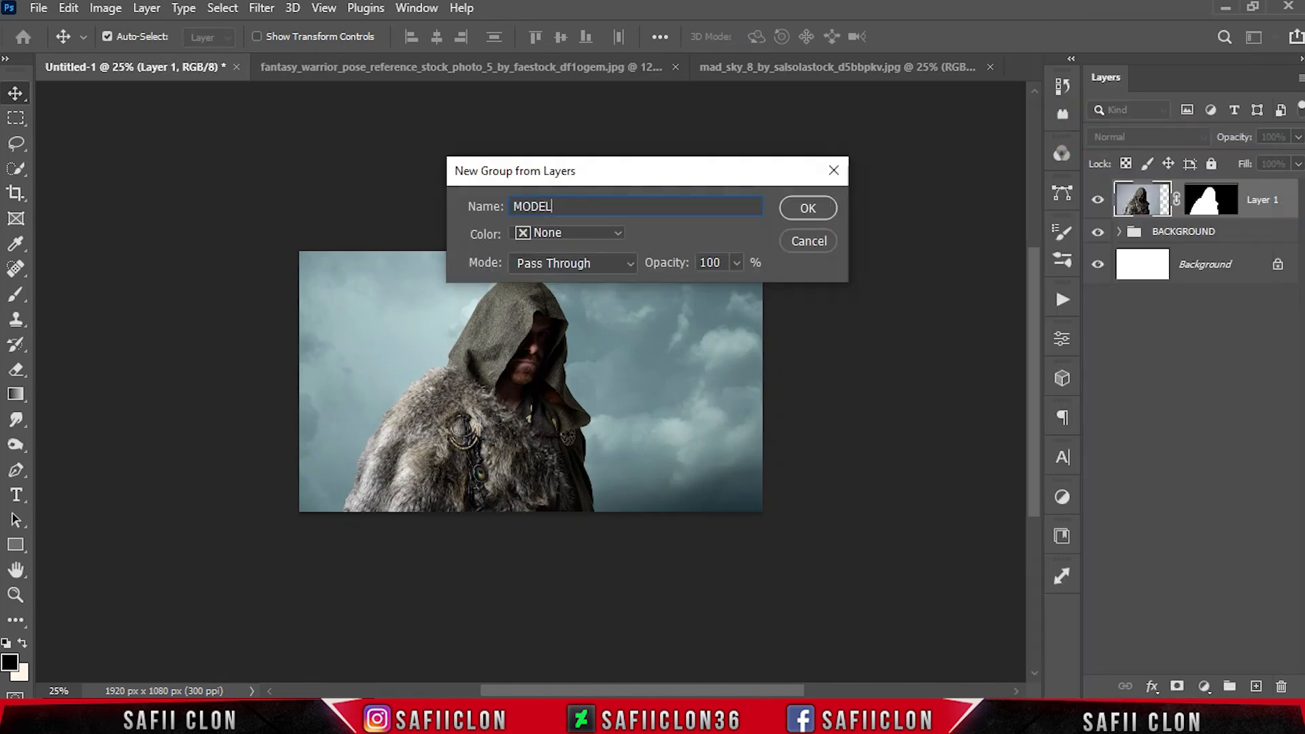
pyautogui.press('Return')
pyautogui.click(1118, 191)
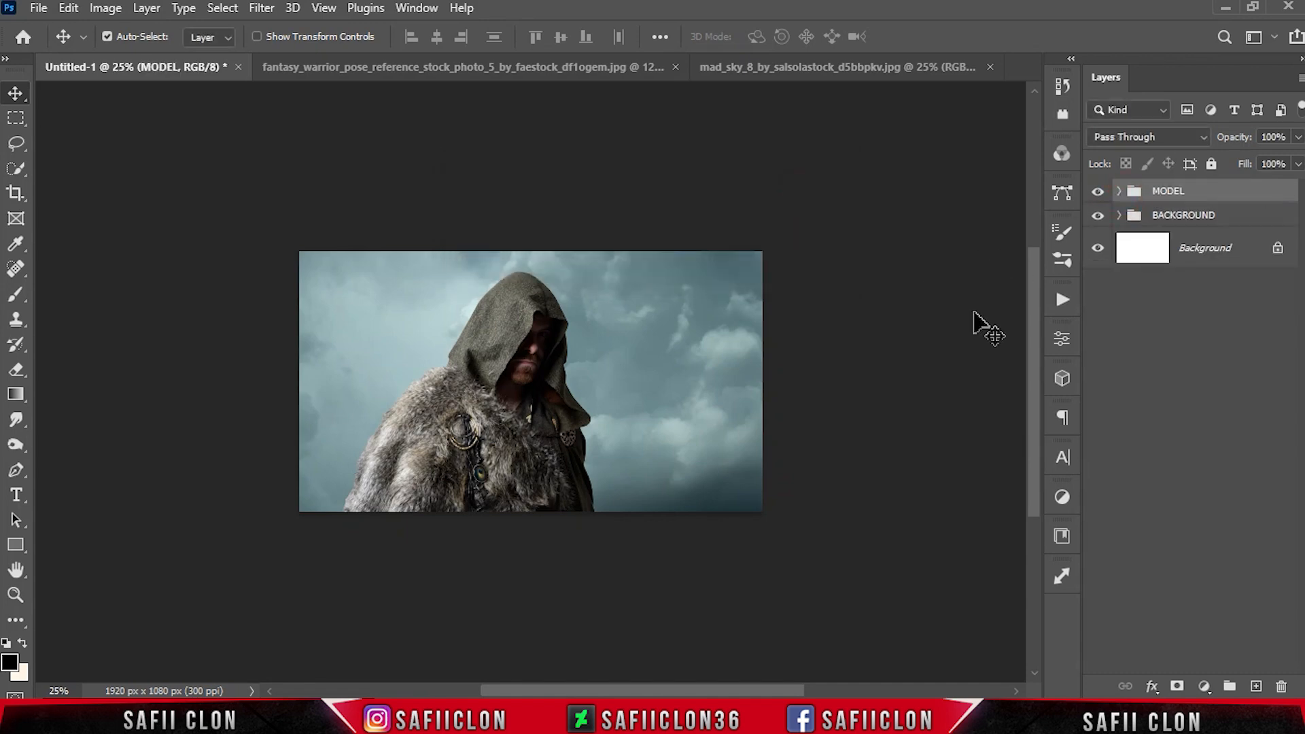
# Apply a slight Gaussian Blur to the sky layer in the BACKGROUND group and compare it with the layer hidden
pyautogui.hotkey('ctrl', '+')
pyautogui.hotkey('ctrl', '+')
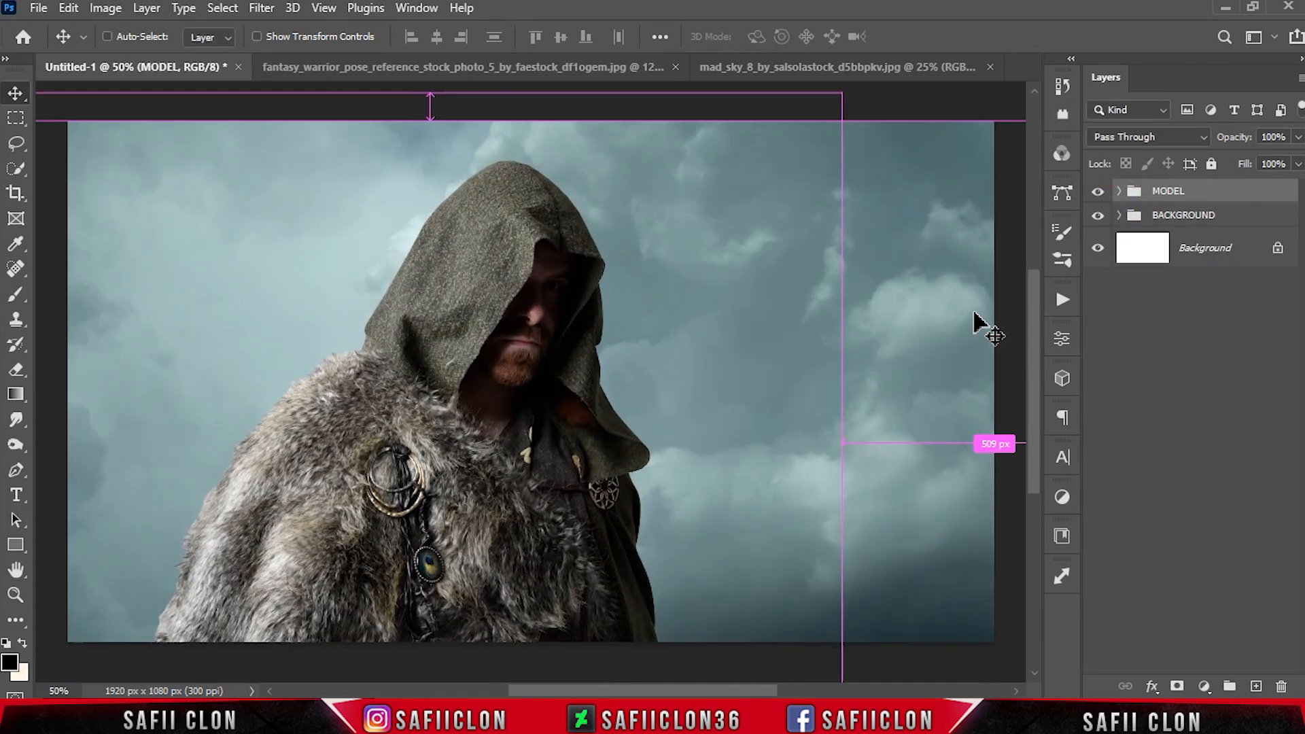
pyautogui.click(1227, 215)
pyautogui.click(1119, 215)
pyautogui.click(1254, 250)
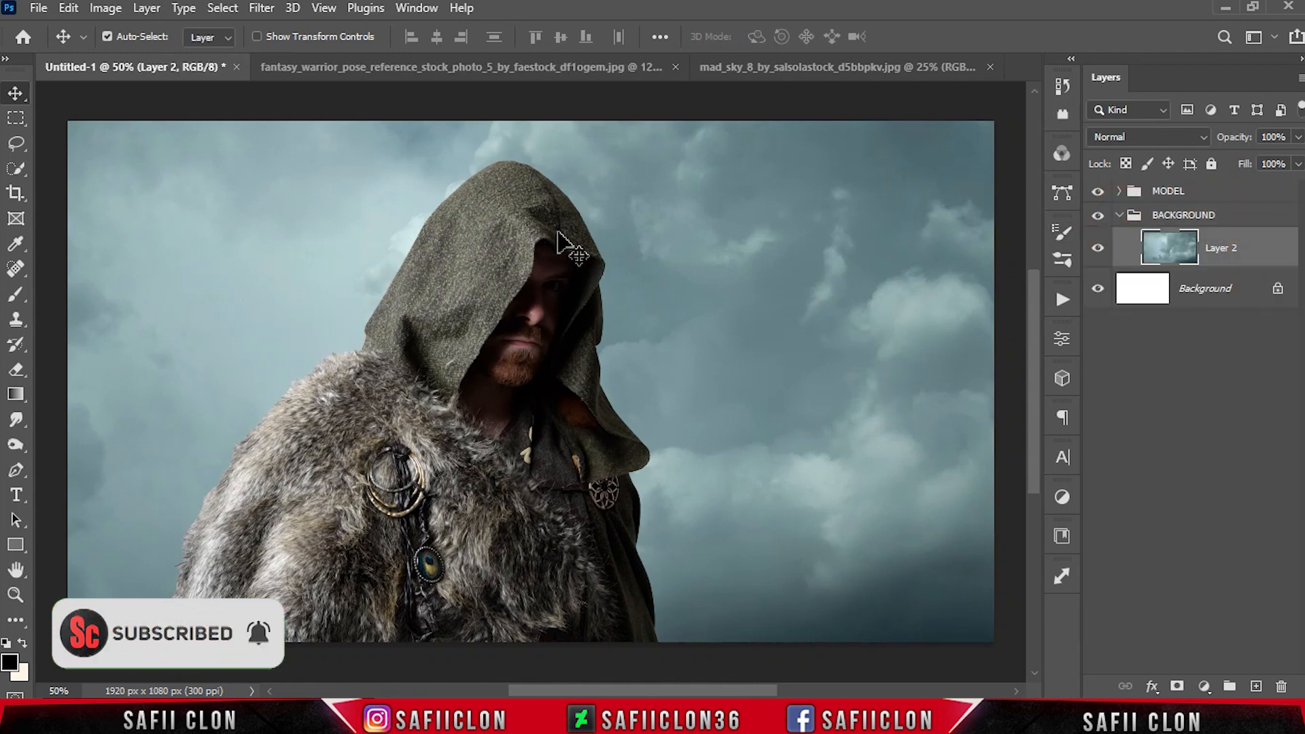
pyautogui.click(261, 10)
pyautogui.moveTo(437, 256)
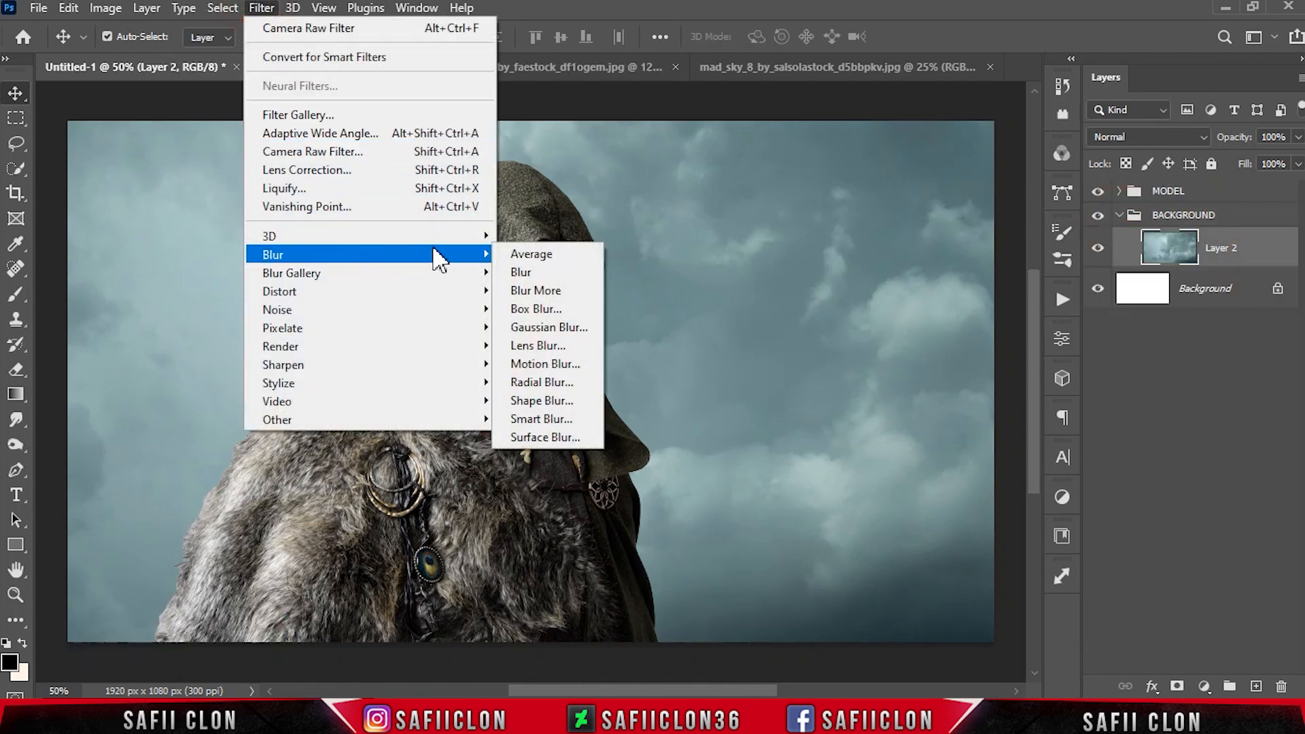
pyautogui.click(560, 329)
pyautogui.moveTo(996, 462); pyautogui.dragTo(1060, 462)
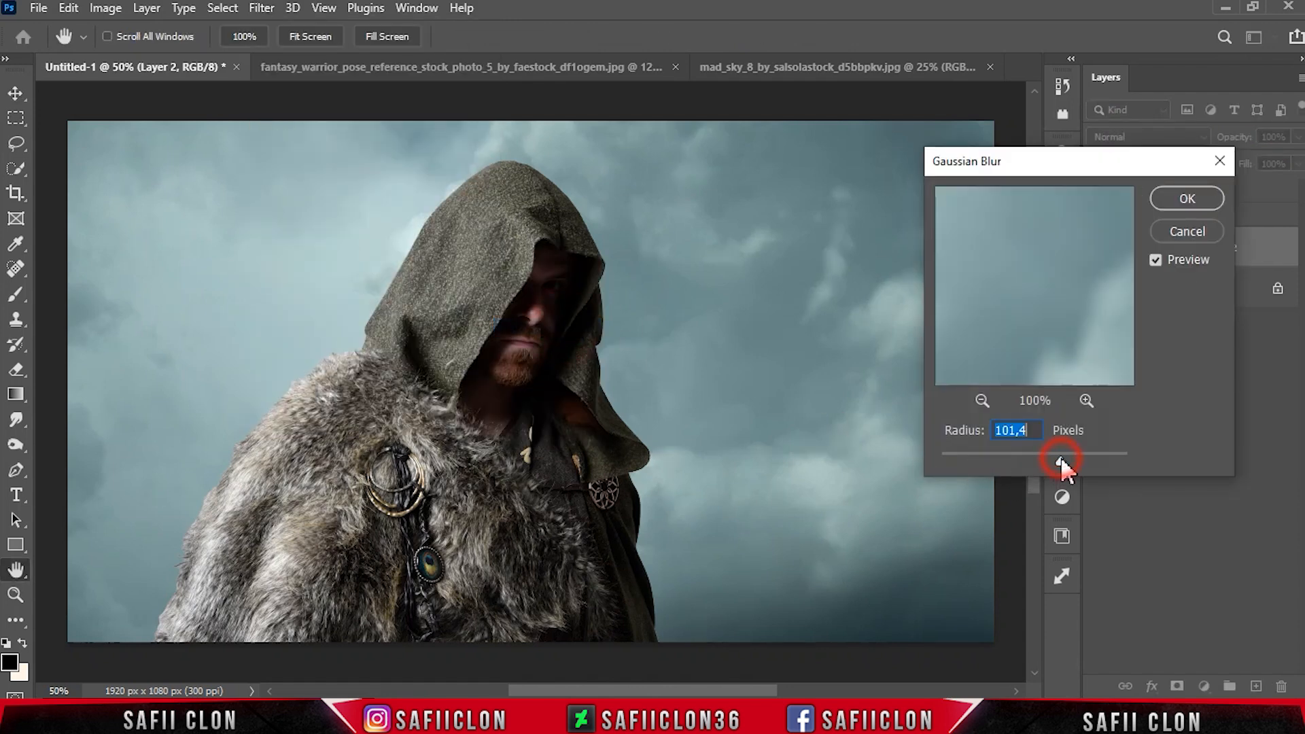
pyautogui.click(1009, 461)
pyautogui.moveTo(965, 456); pyautogui.dragTo(953, 454)
pyautogui.click(1168, 235)
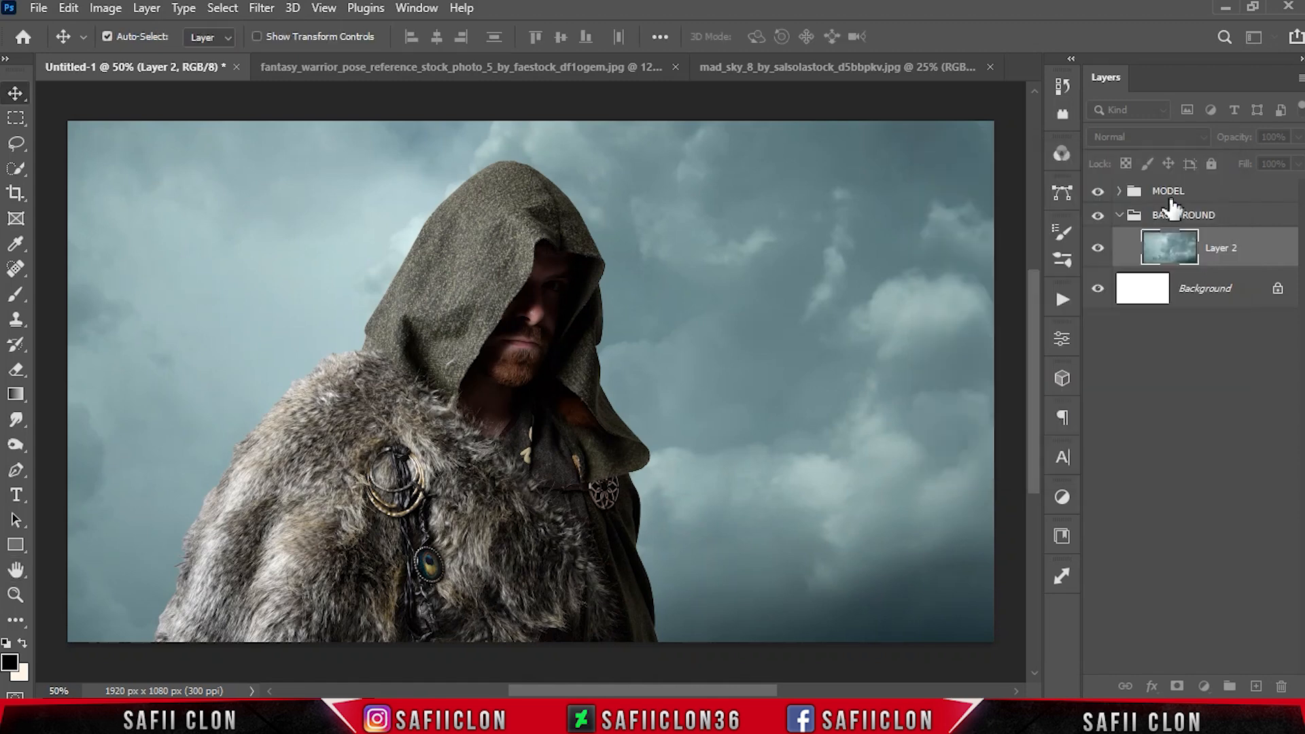
pyautogui.click(1098, 253)
pyautogui.click(1098, 255)
# Add a Hue/Saturation adjustment above the sky with reduced saturation and lightness, and compare the image with and without it
pyautogui.click(1204, 686)
pyautogui.click(1203, 497)
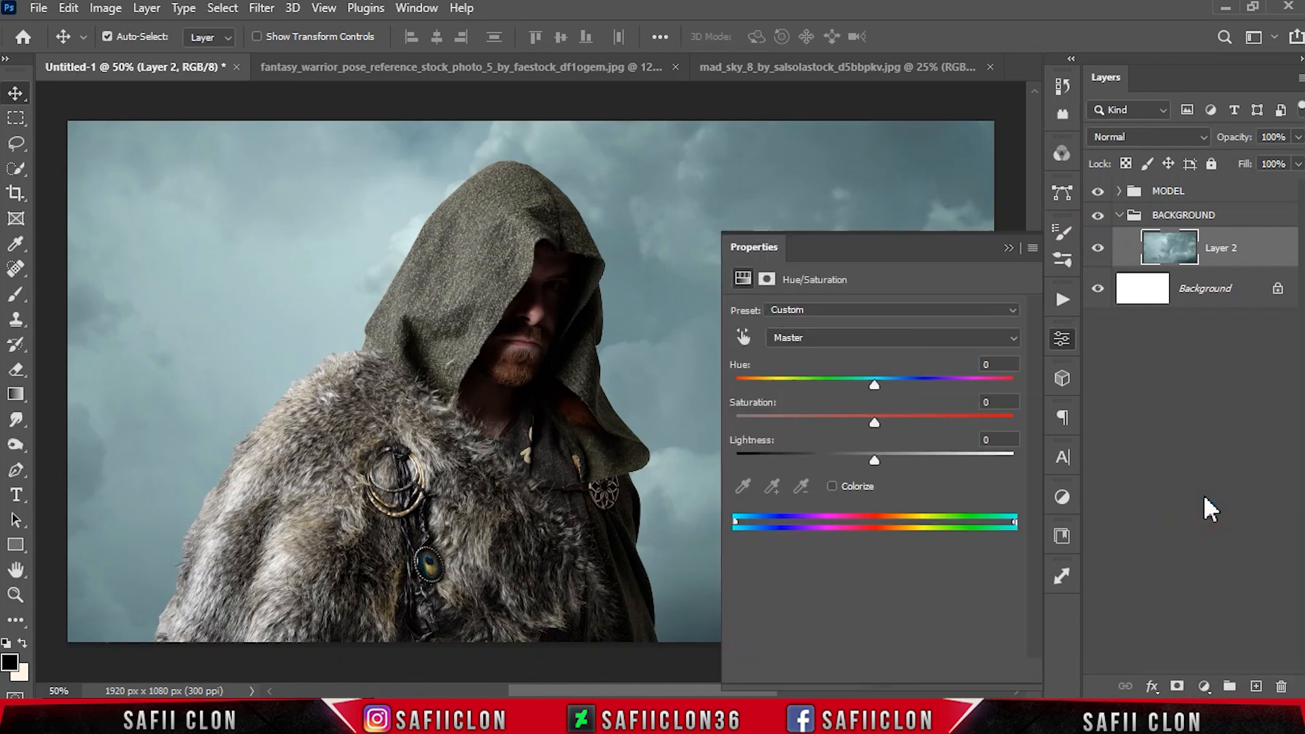
pyautogui.moveTo(874, 419); pyautogui.dragTo(842, 461)
pyautogui.click(1008, 247)
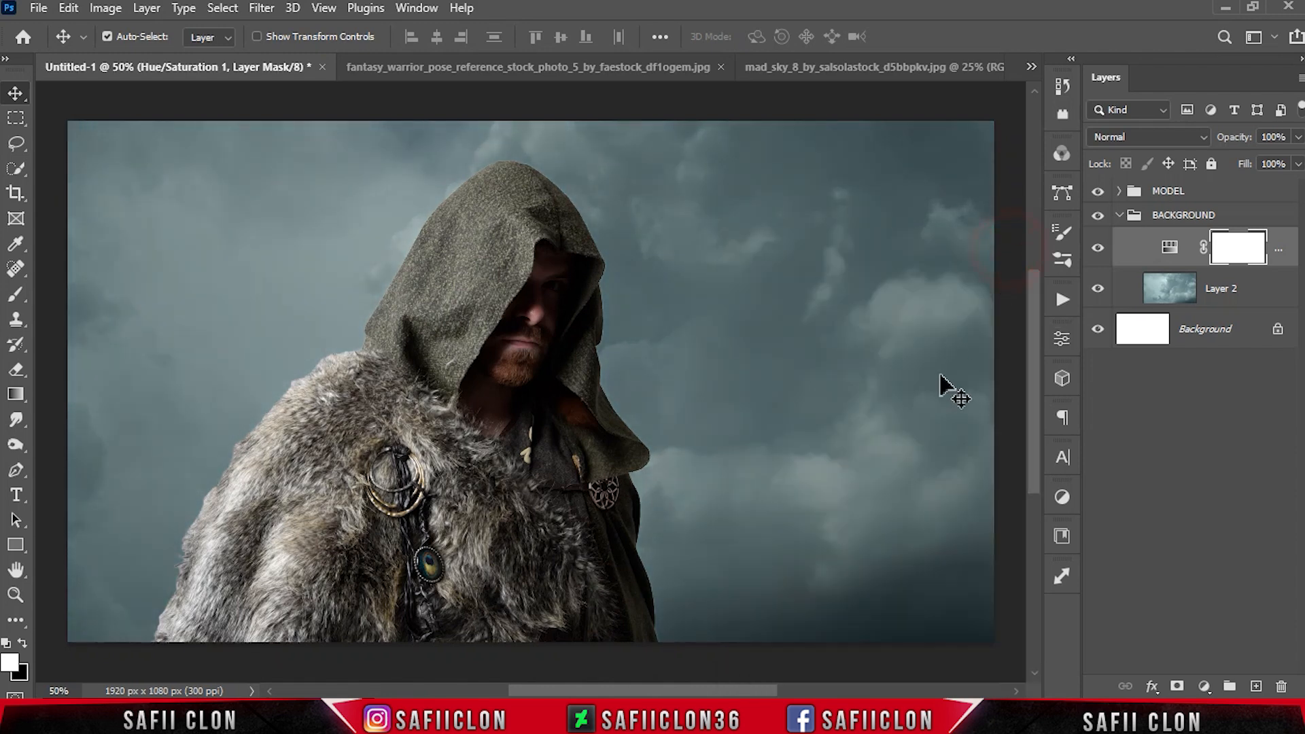
pyautogui.click(1097, 250)
pyautogui.click(1097, 251)
pyautogui.click(1097, 250)
pyautogui.click(1097, 250)
# Add a Color Balance adjustment above the Hue/Saturation layer, shifting the shadows to -17 towards cyan and slightly towards blue
pyautogui.click(1205, 686)
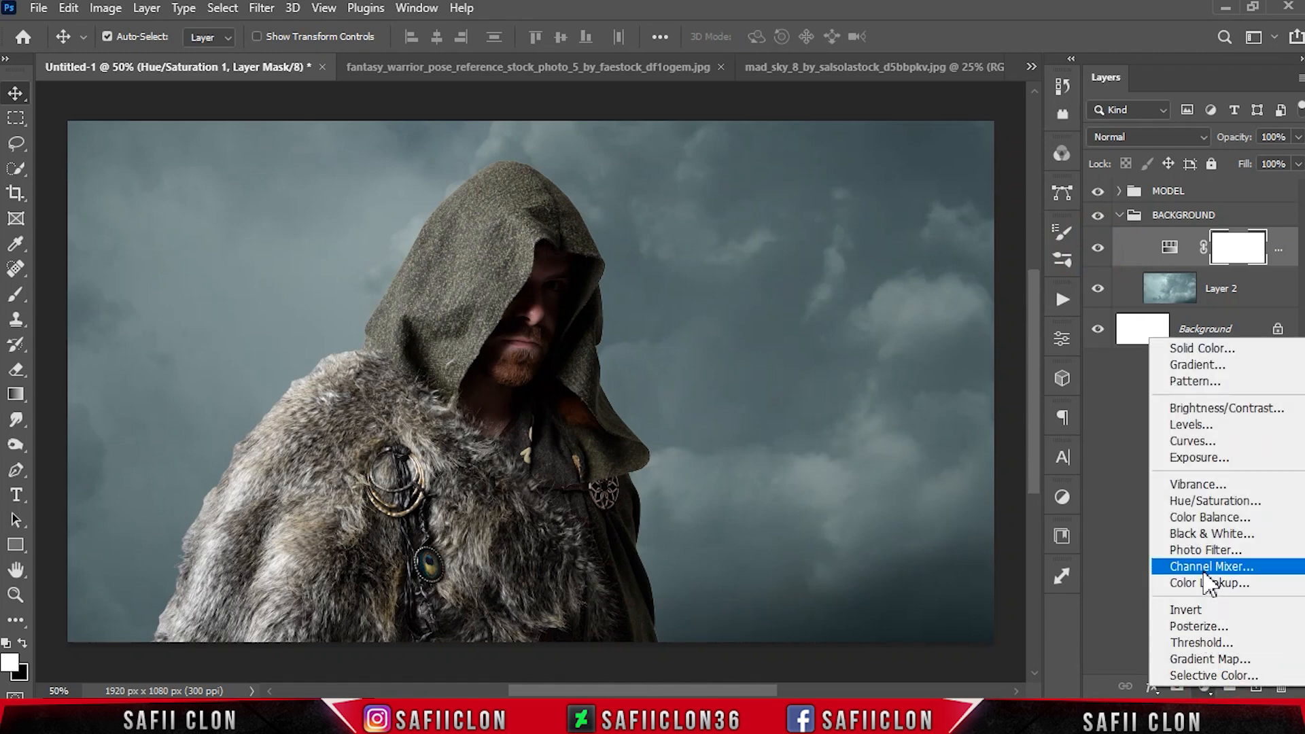
pyautogui.click(1214, 516)
pyautogui.click(824, 312)
pyautogui.click(825, 325)
pyautogui.moveTo(837, 352); pyautogui.dragTo(831, 349)
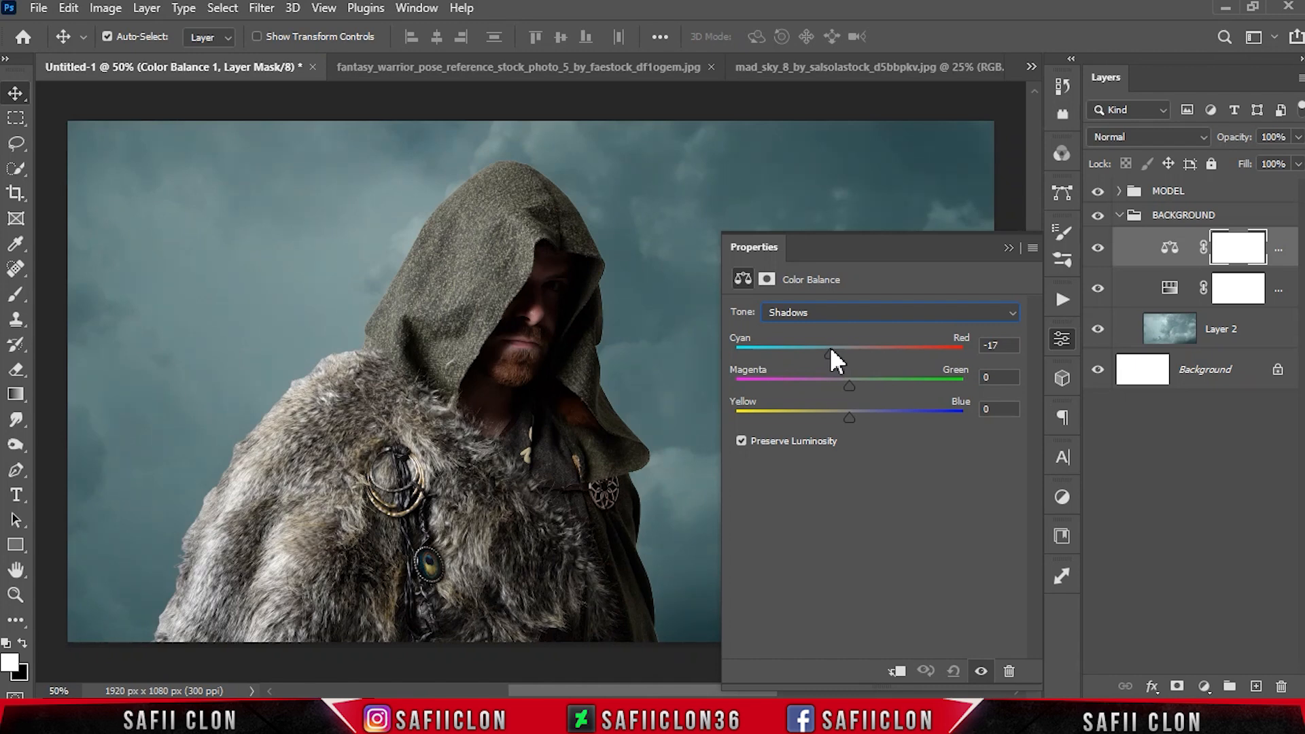
pyautogui.moveTo(850, 417); pyautogui.dragTo(861, 416)
# Shift the Color Balance highlights slightly towards blue and compare the sky with and without the adjustment
pyautogui.click(882, 314)
pyautogui.click(830, 361)
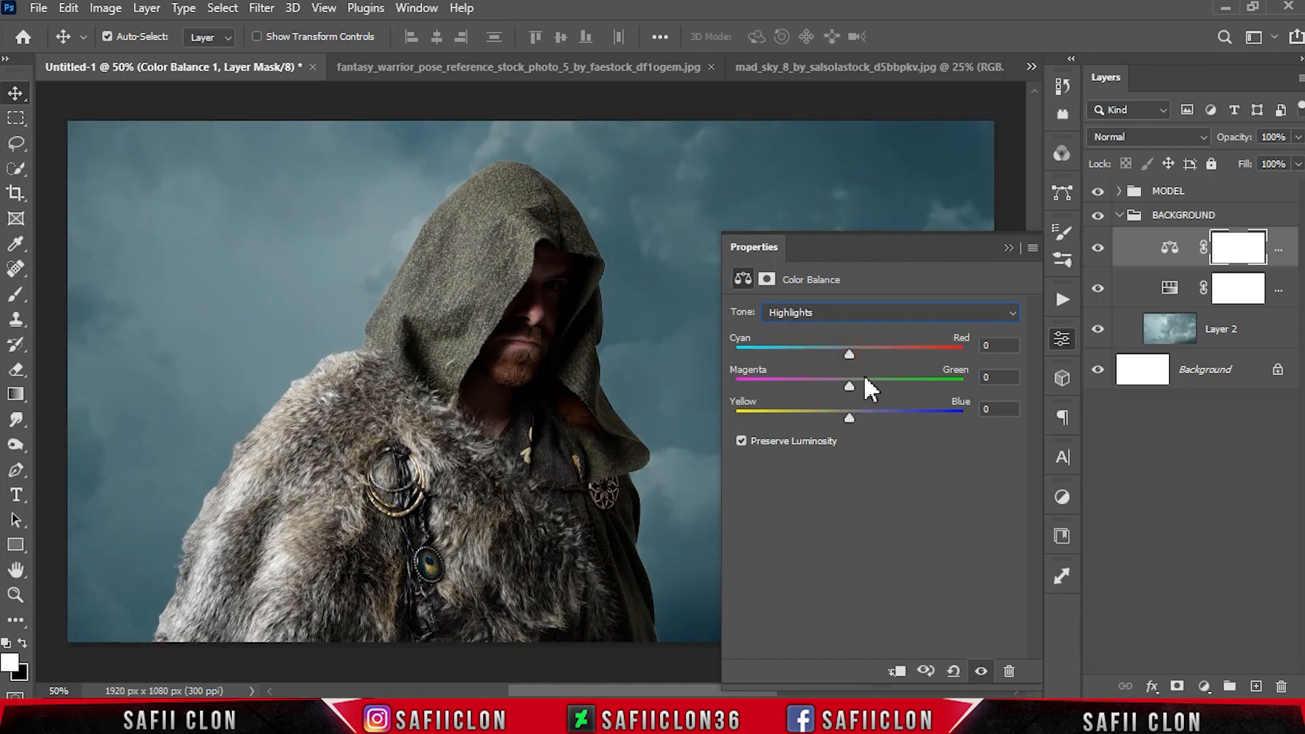
pyautogui.moveTo(846, 414); pyautogui.dragTo(855, 412)
pyautogui.click(1009, 247)
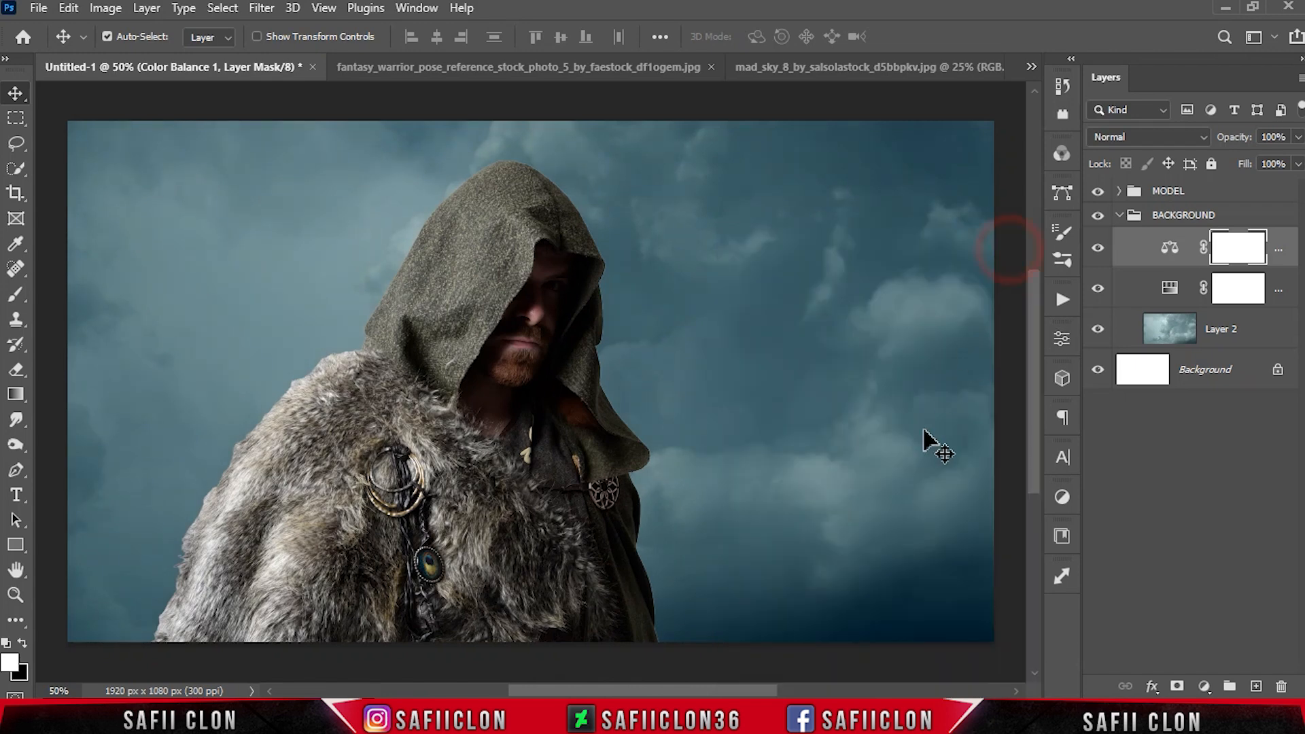
pyautogui.click(1098, 250)
pyautogui.click(1098, 250)
pyautogui.click(1098, 250)
pyautogui.click(1098, 250)
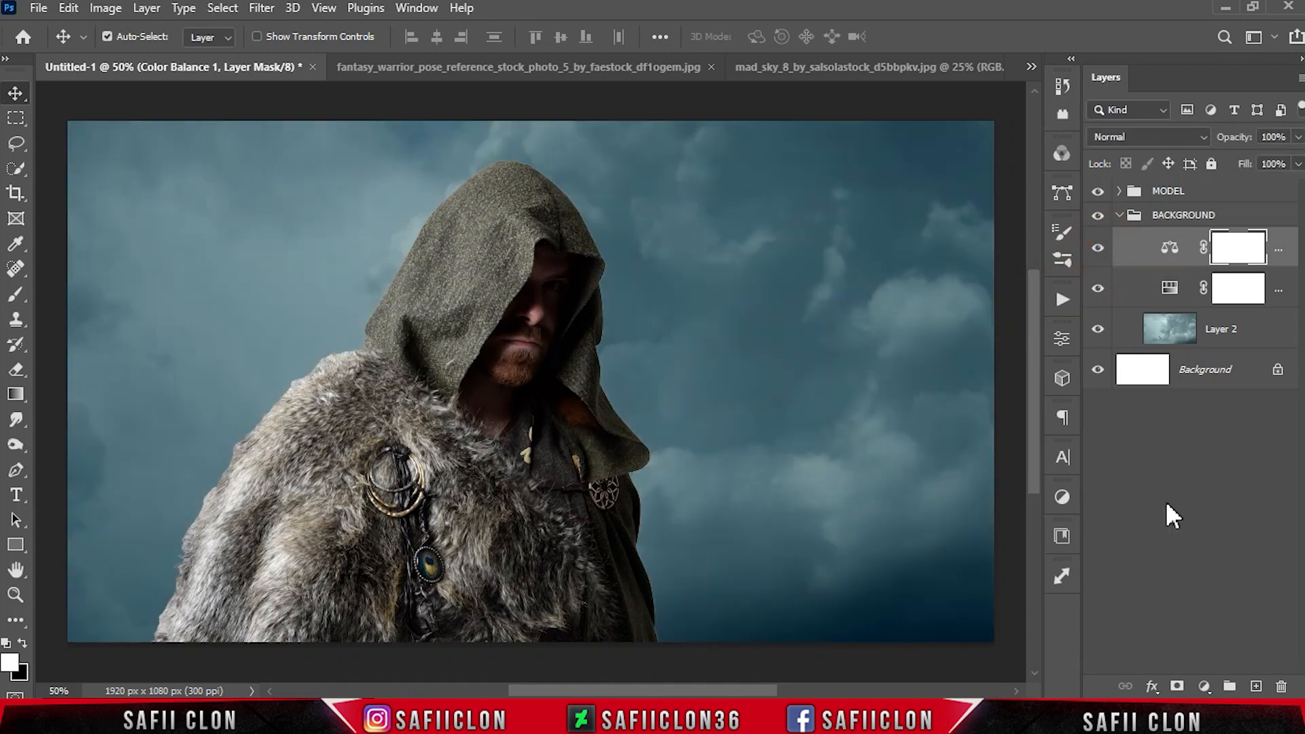
# Add an empty layer on top of the BACKGROUND group and set up a Soft Round brush of 417 px with 0% hardness
pyautogui.click(1255, 687)
pyautogui.press('x')
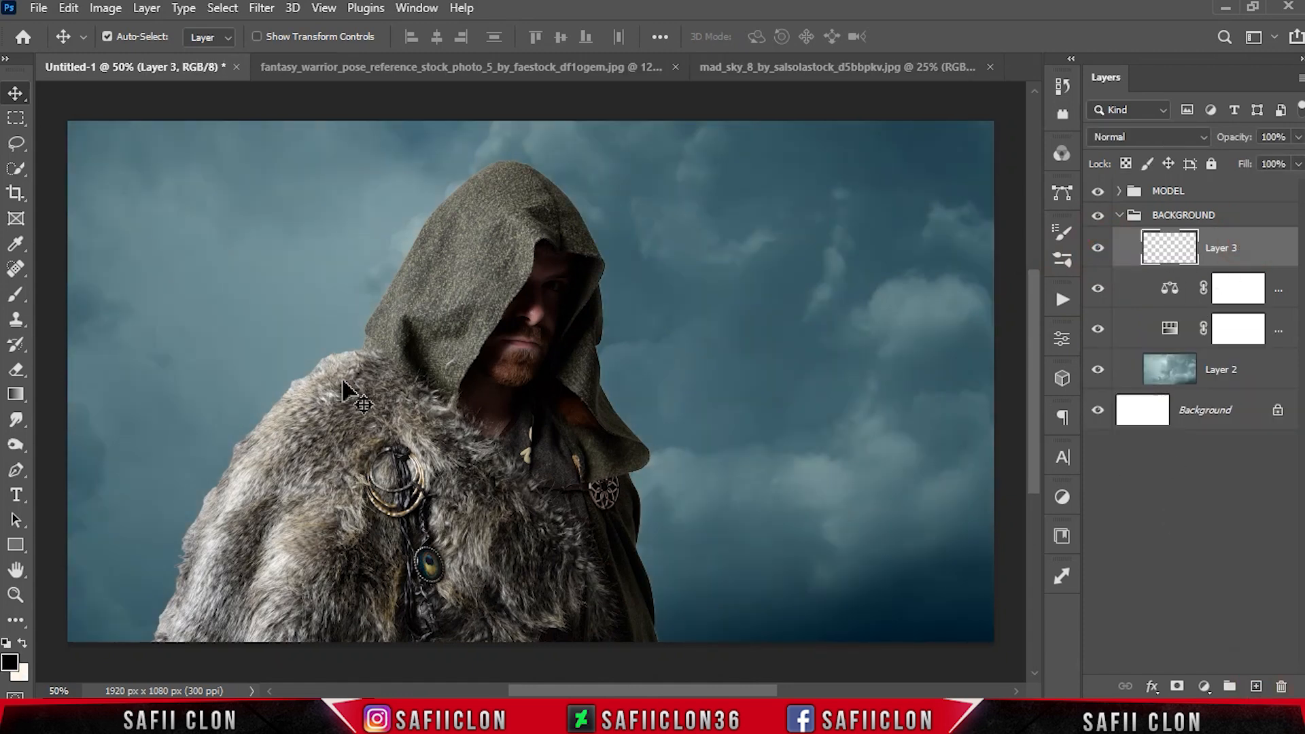
pyautogui.rightClick(16, 299)
pyautogui.click(59, 296)
pyautogui.click(135, 38)
pyautogui.click(142, 290)
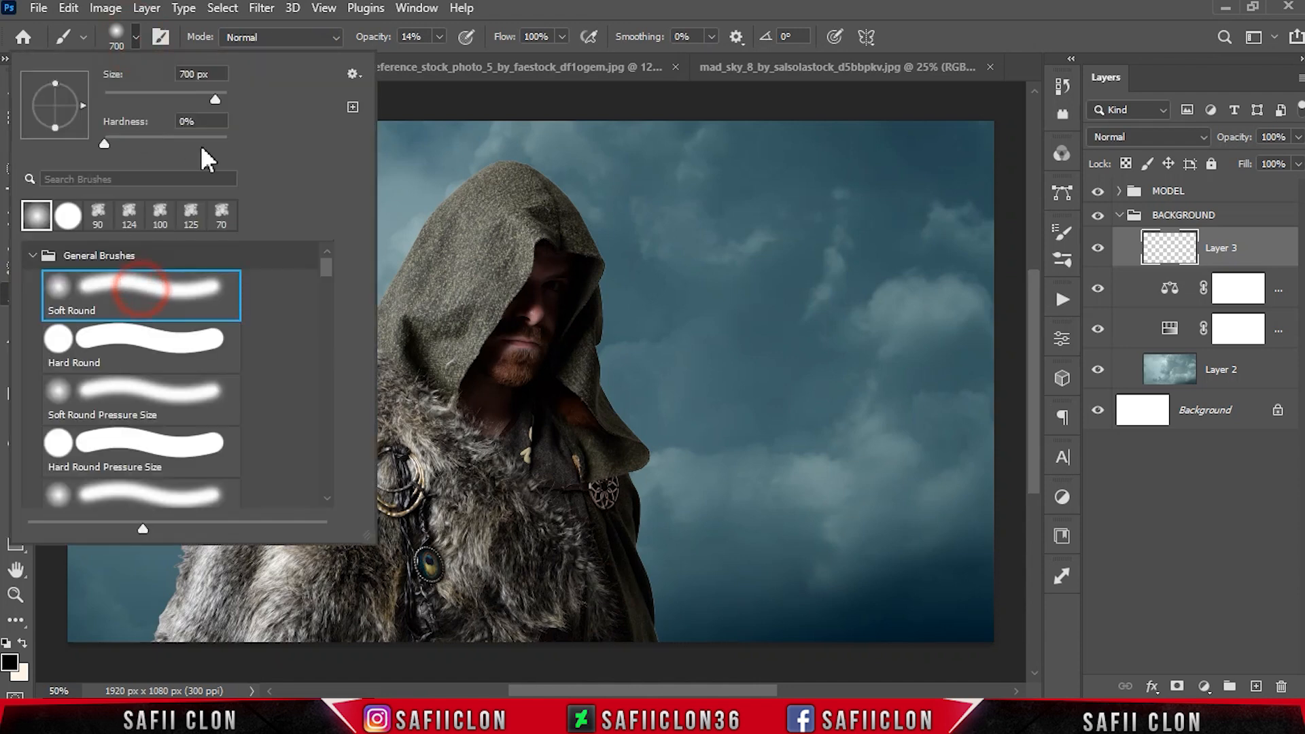
pyautogui.moveTo(215, 99); pyautogui.dragTo(195, 92)
pyautogui.press('Return')
# Set the brush opacity to 100% and the foreground colour to white (ffffff)
pyautogui.click(439, 38)
pyautogui.moveTo(441, 59); pyautogui.dragTo(552, 57)
pyautogui.click(441, 39)
pyautogui.click(22, 644)
pyautogui.click(14, 664)
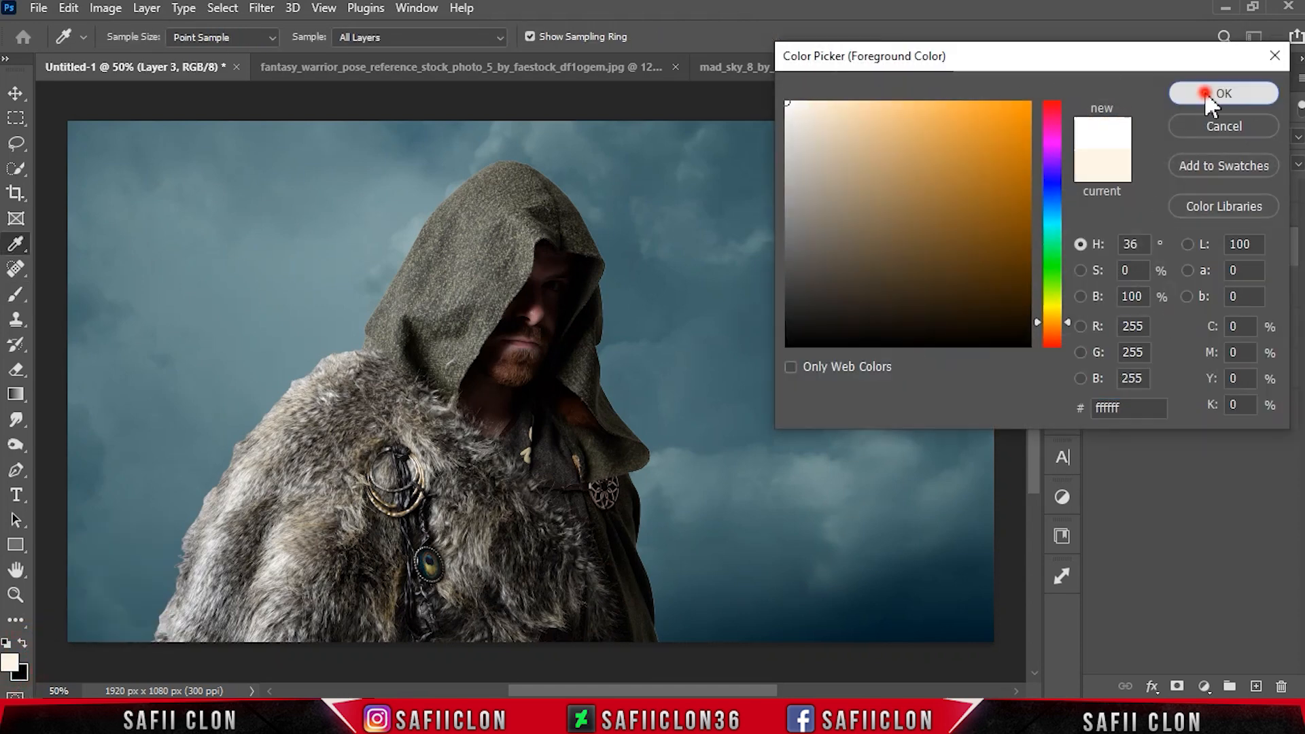
pyautogui.click(1223, 93)
# Paint a single white glow in the sky left of the hood and set its layer to Soft Light
pyautogui.click(314, 323)
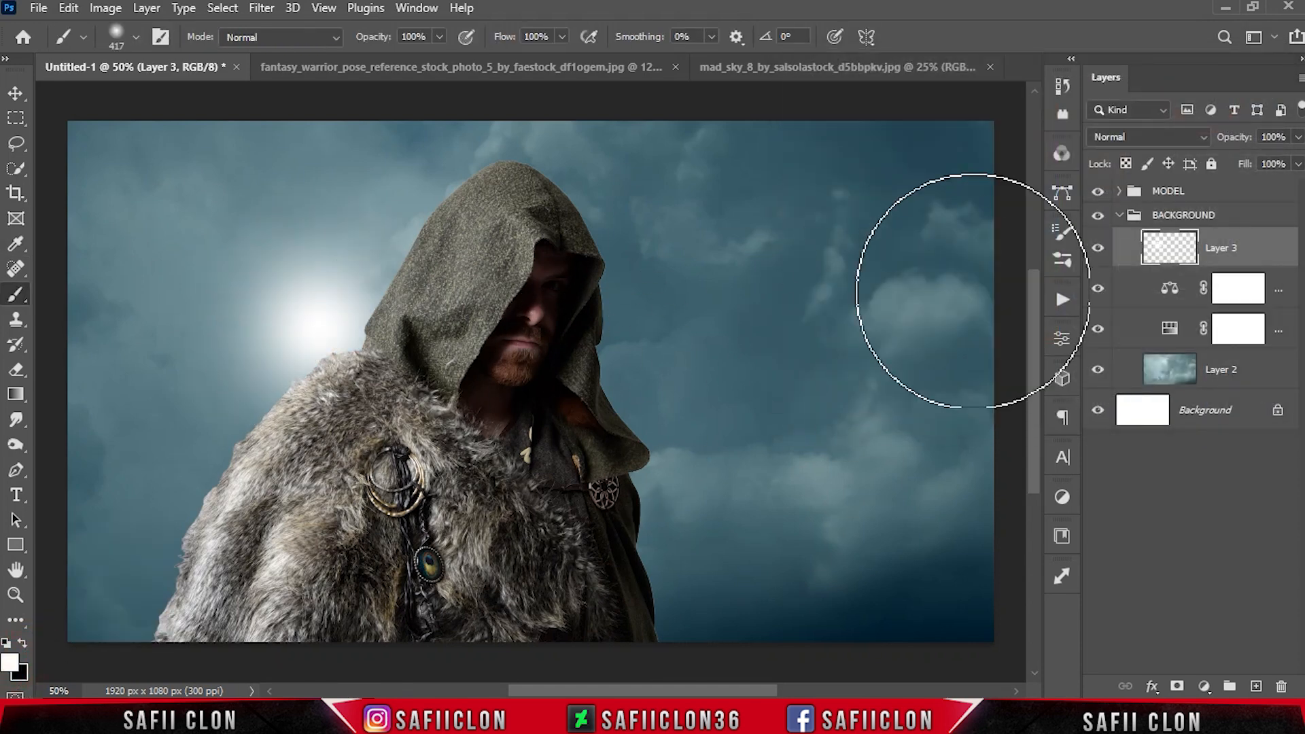
pyautogui.click(1130, 136)
pyautogui.click(1102, 379)
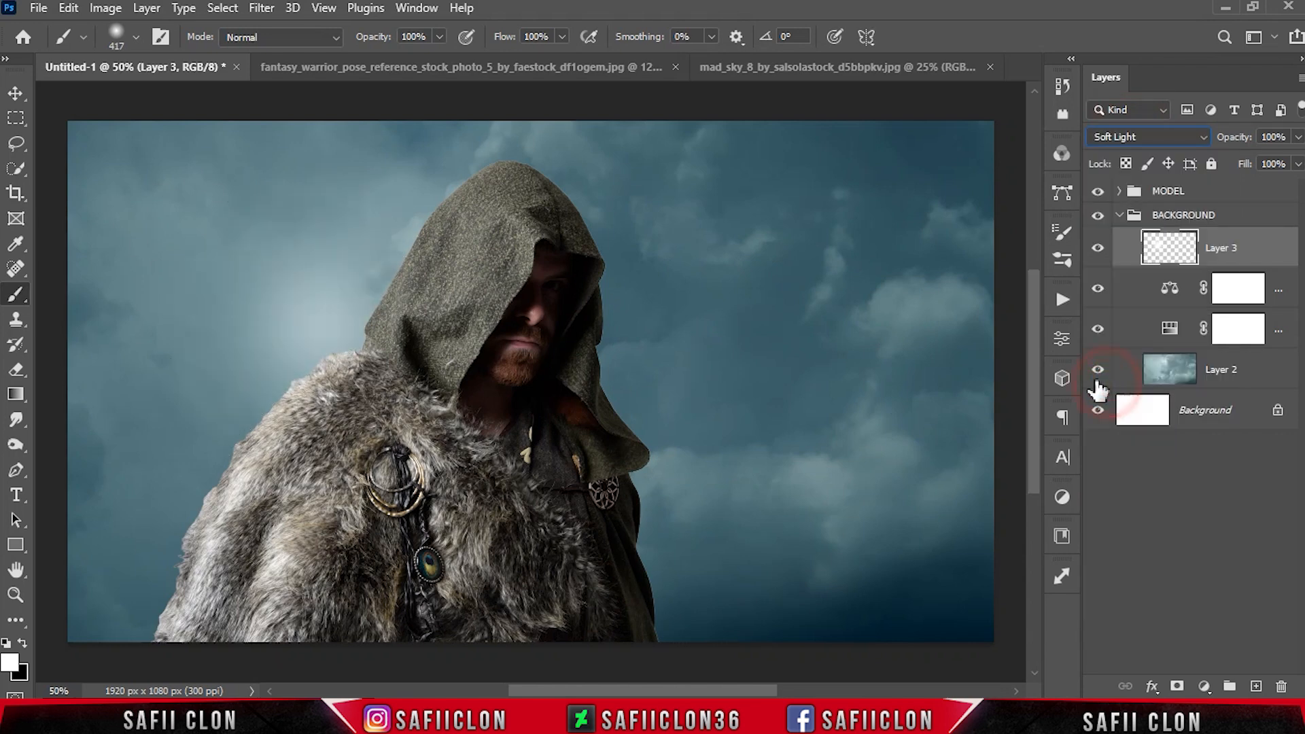
# Enlarge and reposition the glow layer so its light spreads behind the warrior at the sky's left side, and compare the effect
pyautogui.hotkey('ctrl', 't')
pyautogui.moveTo(367, 279); pyautogui.dragTo(388, 289)
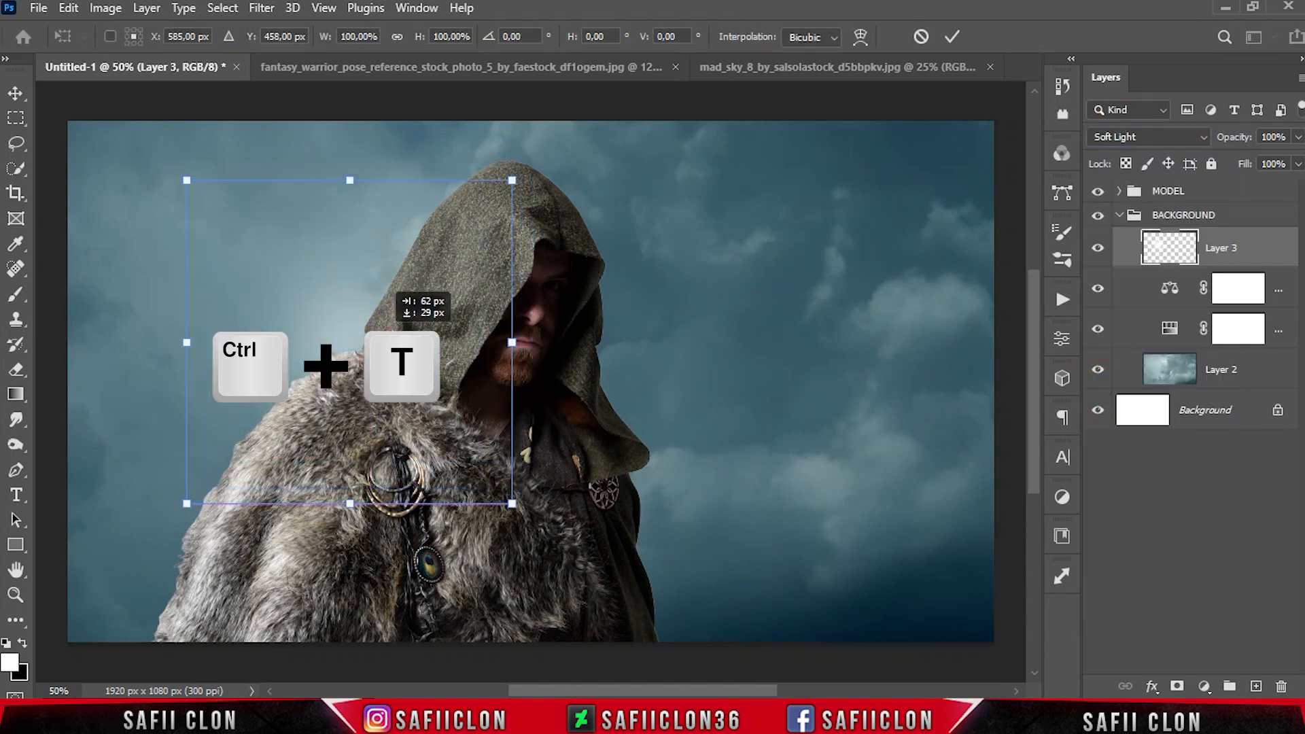
pyautogui.moveTo(521, 329); pyautogui.dragTo(518, 349)
pyautogui.hotkey('ctrl', '-')
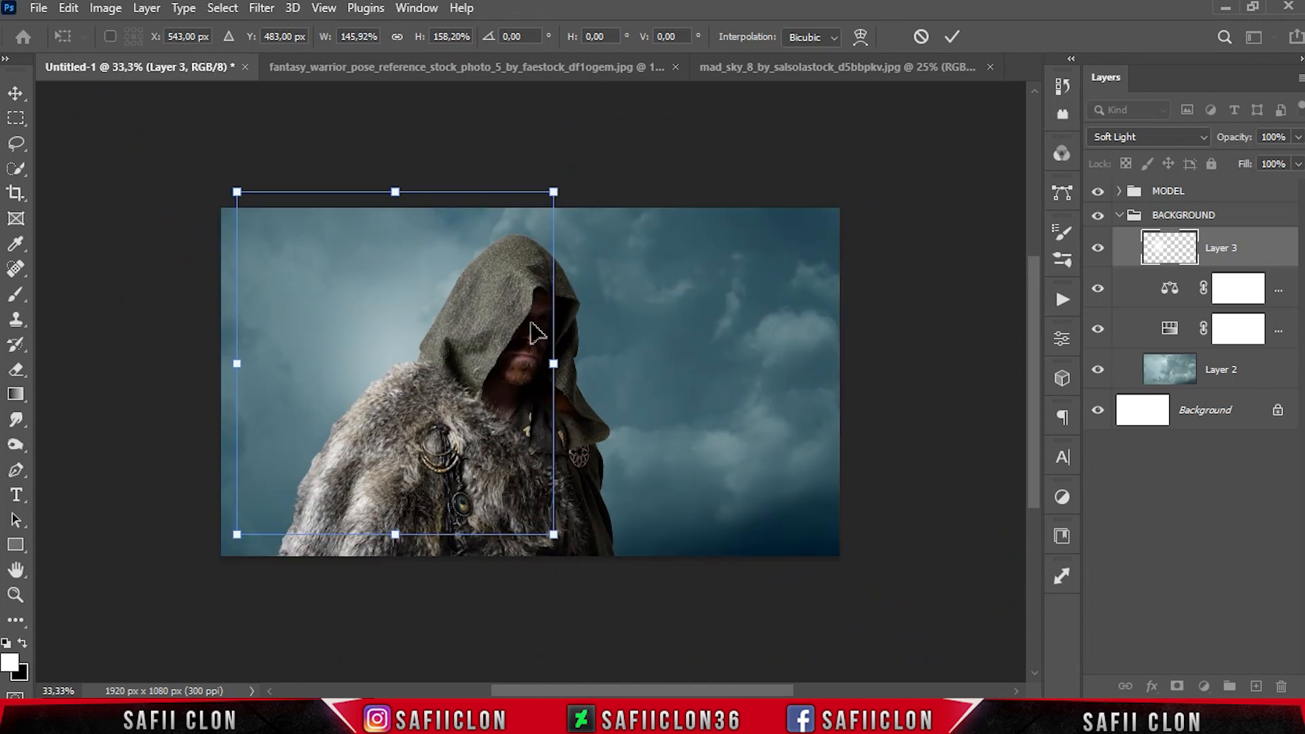
pyautogui.moveTo(422, 204); pyautogui.dragTo(533, 361)
pyautogui.moveTo(409, 625); pyautogui.dragTo(411, 668)
pyautogui.moveTo(422, 664); pyautogui.dragTo(406, 665)
pyautogui.moveTo(543, 434); pyautogui.dragTo(543, 445)
pyautogui.moveTo(523, 399)
pyautogui.mouseDown()
pyautogui.moveTo(502, 412)
pyautogui.moveTo(514, 415)
pyautogui.mouseUp()
pyautogui.hotkey('shift', 'Down')
pyautogui.hotkey('shift', 'Left')
pyautogui.hotkey('shift', 'Left')
pyautogui.click(951, 36)
pyautogui.press('b')
pyautogui.click(1098, 250)
pyautogui.click(1098, 249)
pyautogui.click(1099, 248)
pyautogui.click(1098, 249)
pyautogui.hotkey('ctrl', '+')
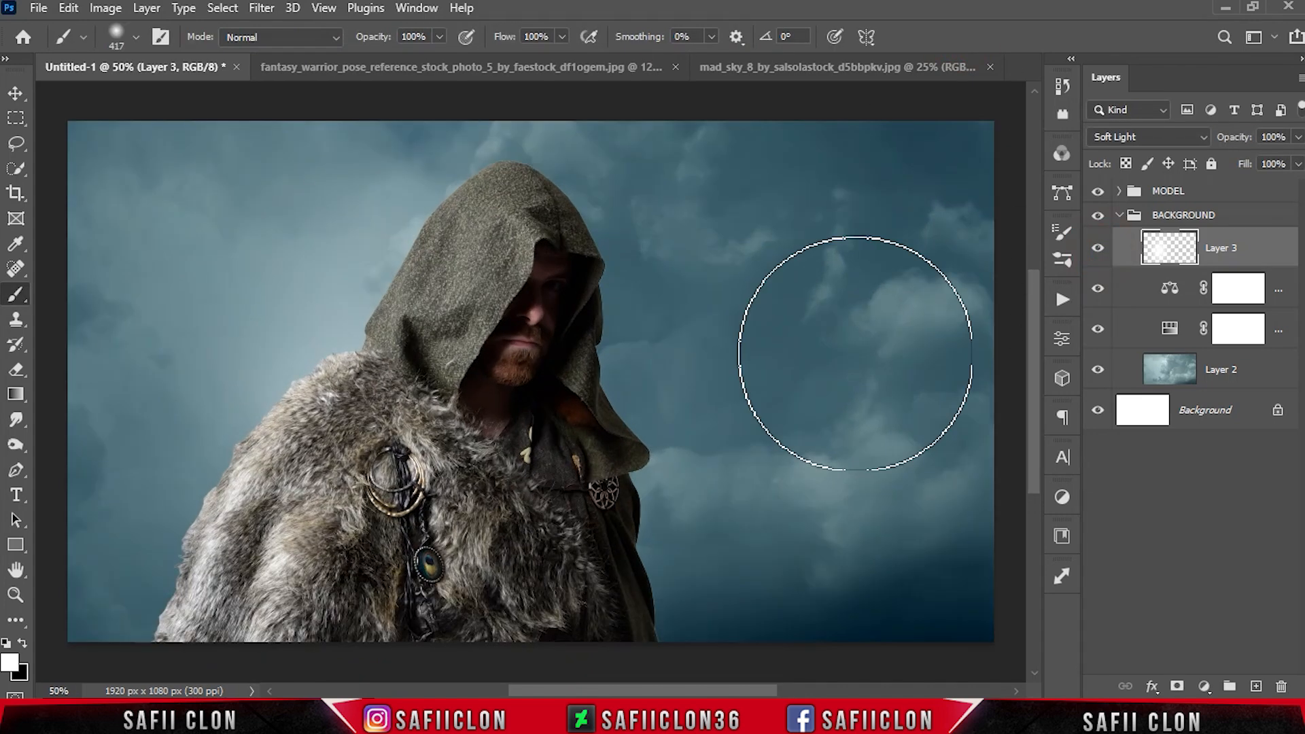
# Open the warrior's layer mask from the MODEL group in Select and Mask, using the On Layers view
pyautogui.click(1223, 216)
pyautogui.click(1119, 215)
pyautogui.click(1143, 198)
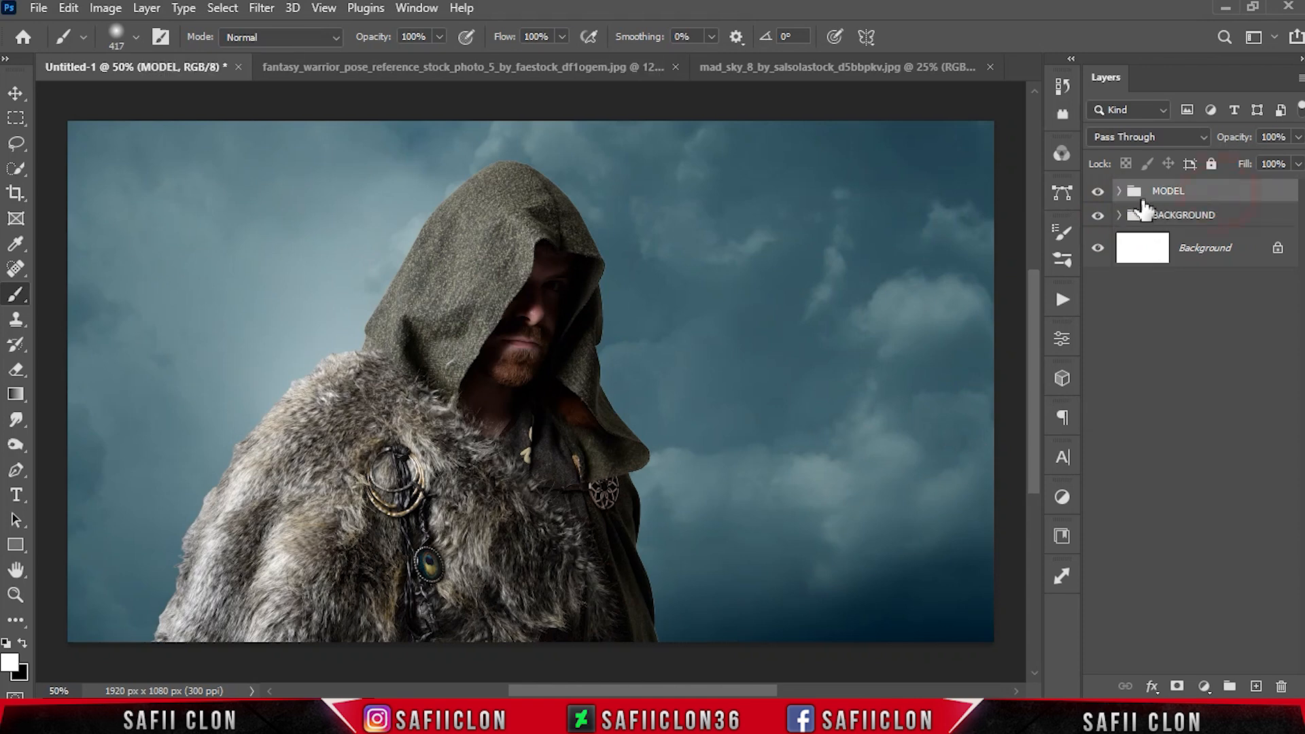
pyautogui.click(1119, 192)
pyautogui.click(1251, 234)
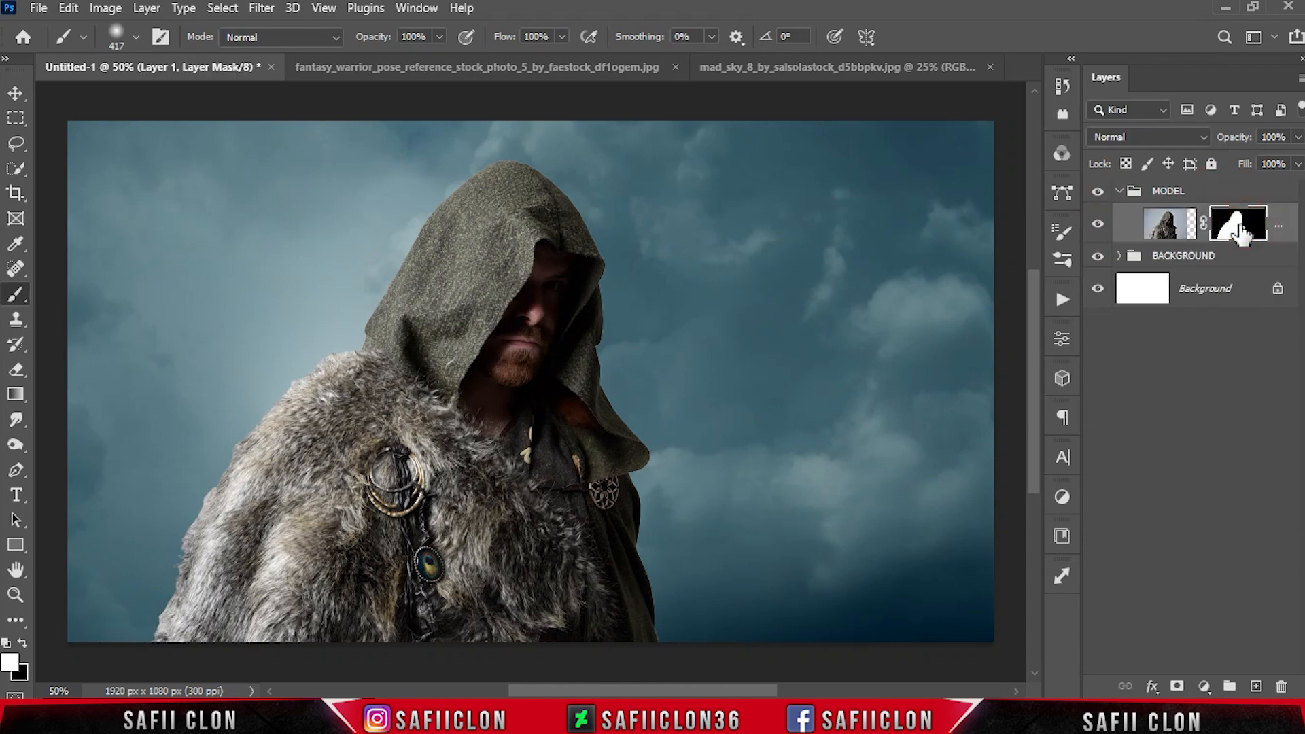
pyautogui.rightClick(1249, 236)
pyautogui.click(1182, 364)
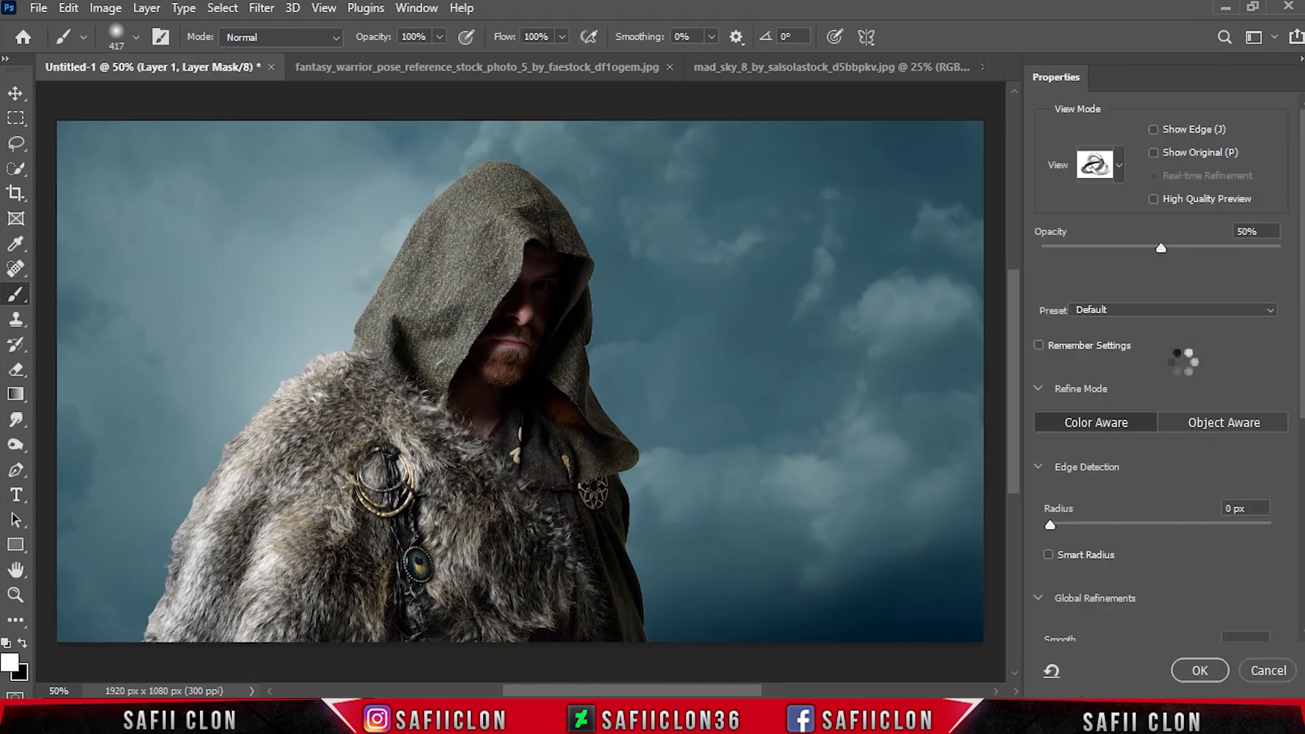
pyautogui.click(1119, 165)
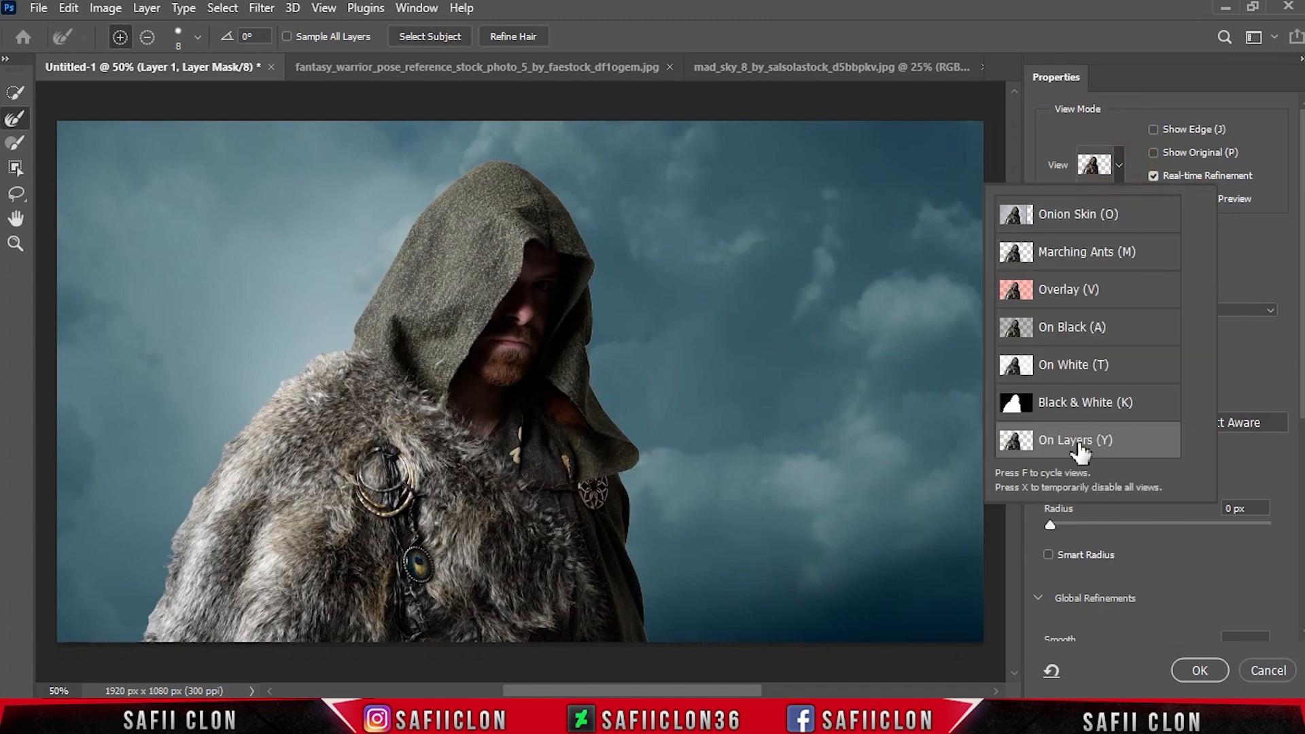
pyautogui.click(1121, 164)
pyautogui.scroll(-5, 1161, 326)
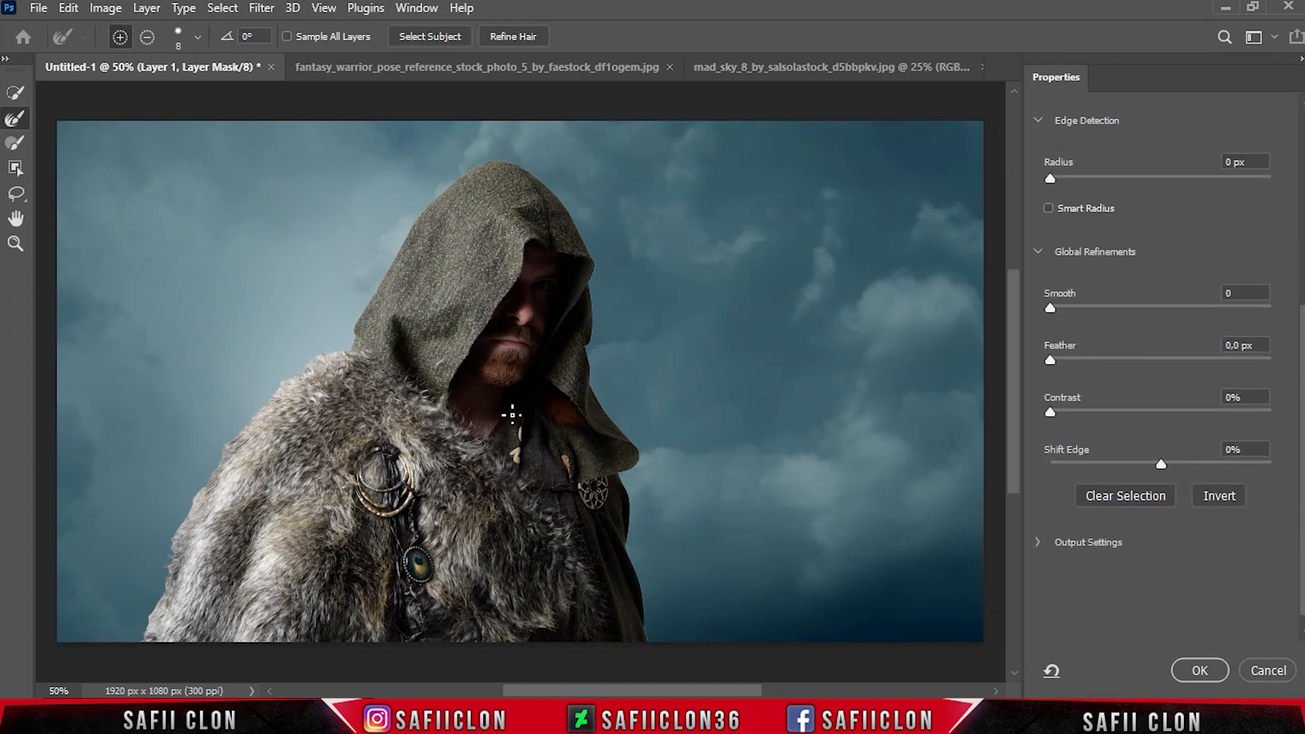
# Refine the mask along the fur cloak's outer edge with a 19 px Refine Edge brush
pyautogui.click(197, 38)
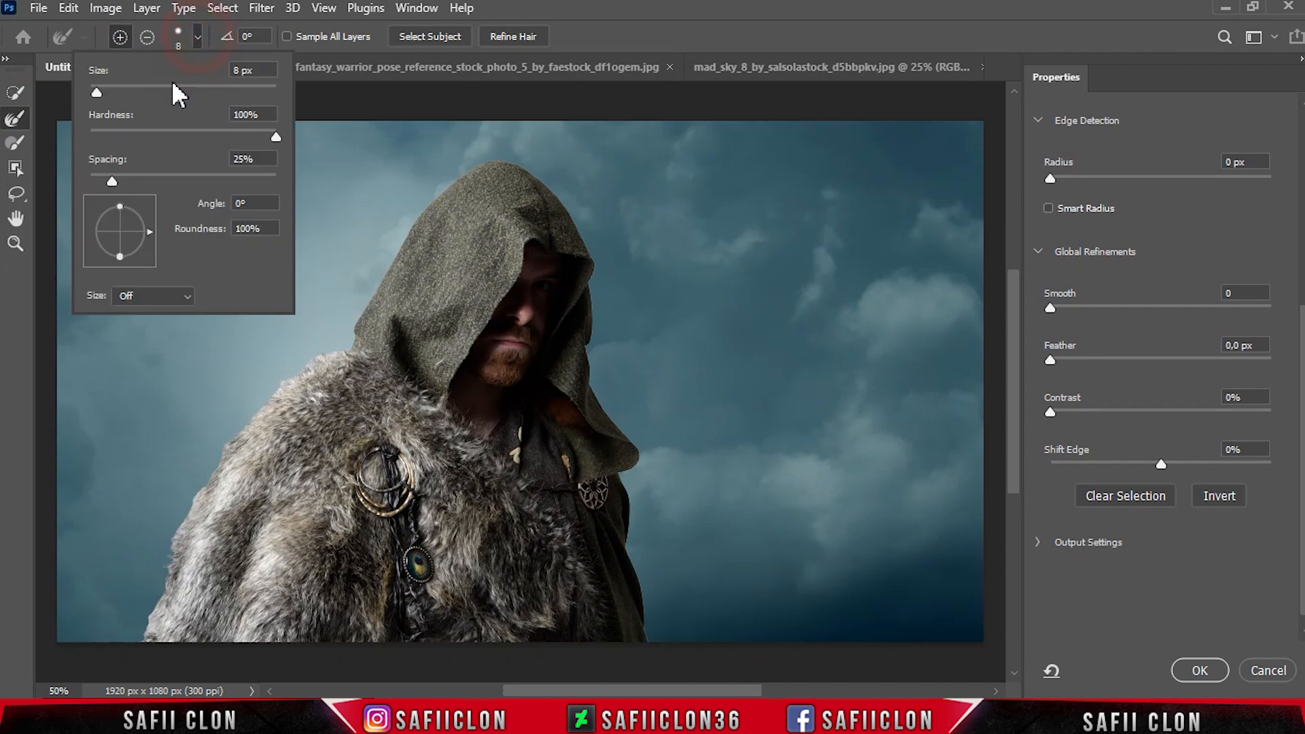
pyautogui.moveTo(104, 92); pyautogui.dragTo(108, 93)
pyautogui.click(197, 39)
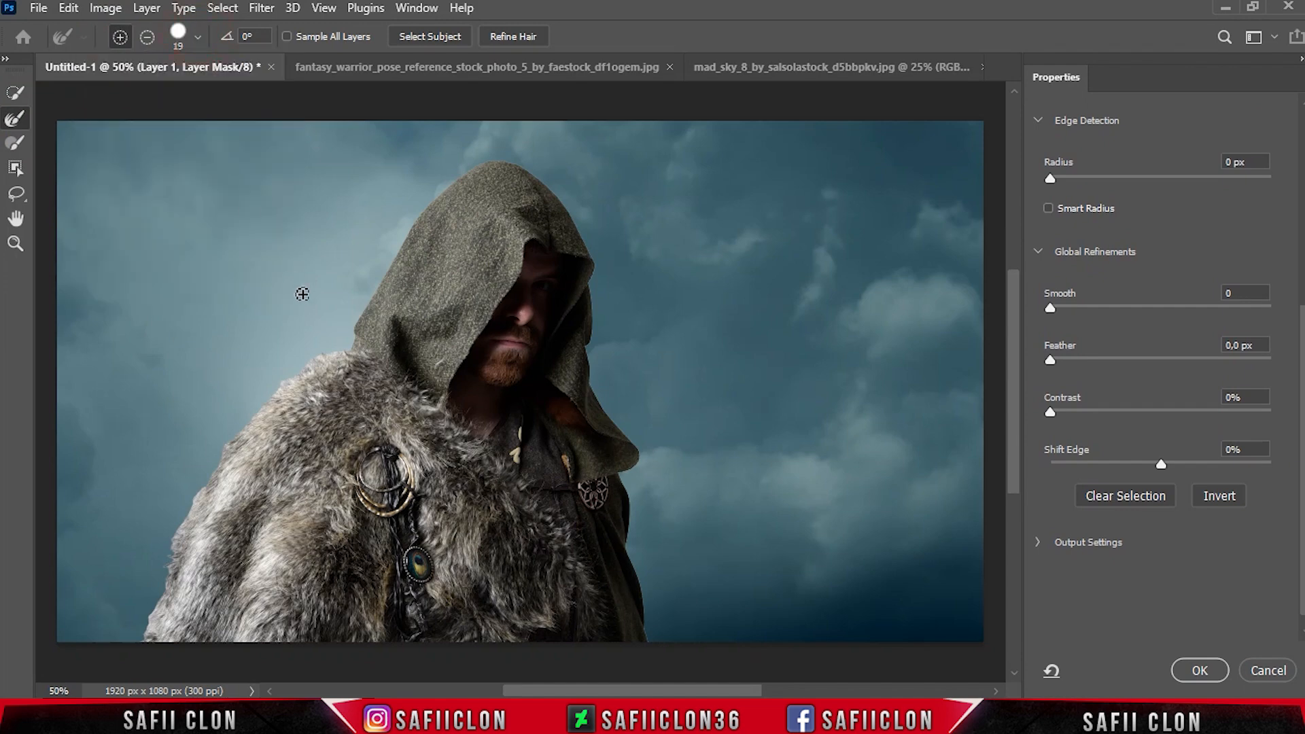
pyautogui.hotkey('ctrl', '+')
pyautogui.scroll(-2, 330, 344)
pyautogui.moveTo(686, 688); pyautogui.dragTo(658, 688)
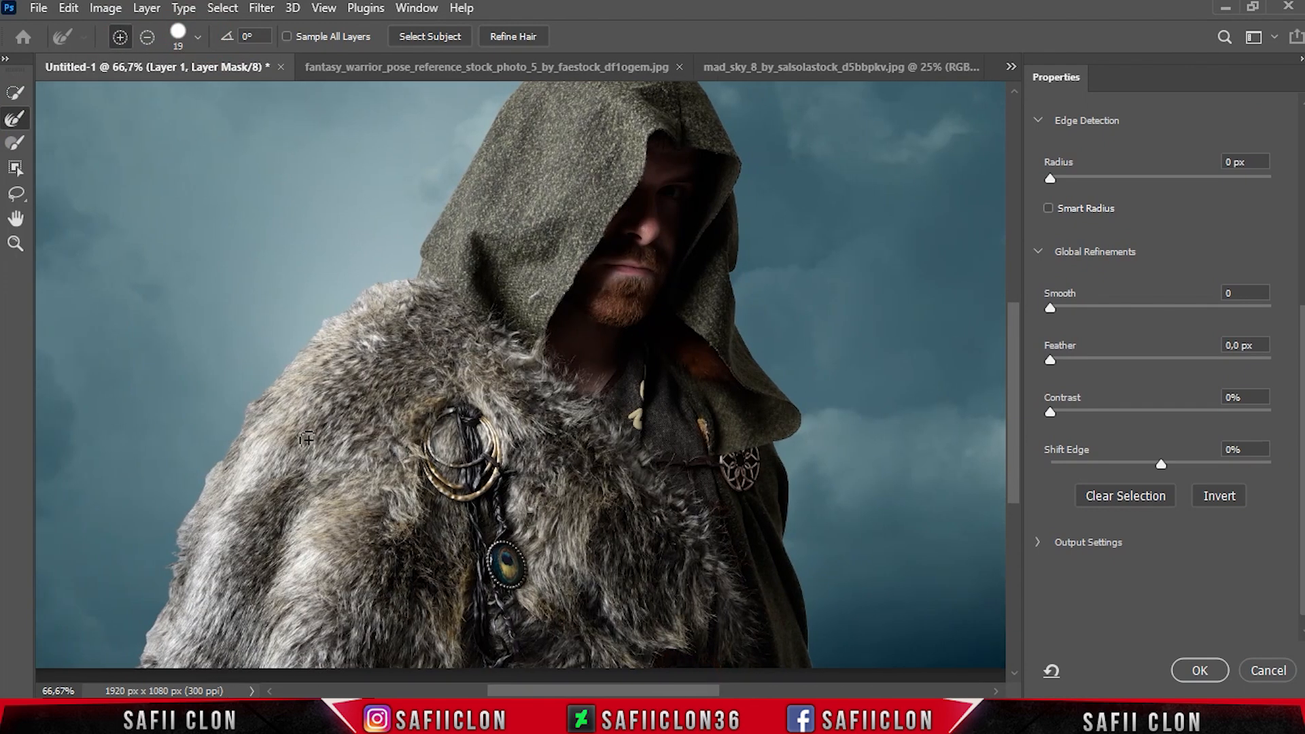
pyautogui.scroll(-1, 173, 609)
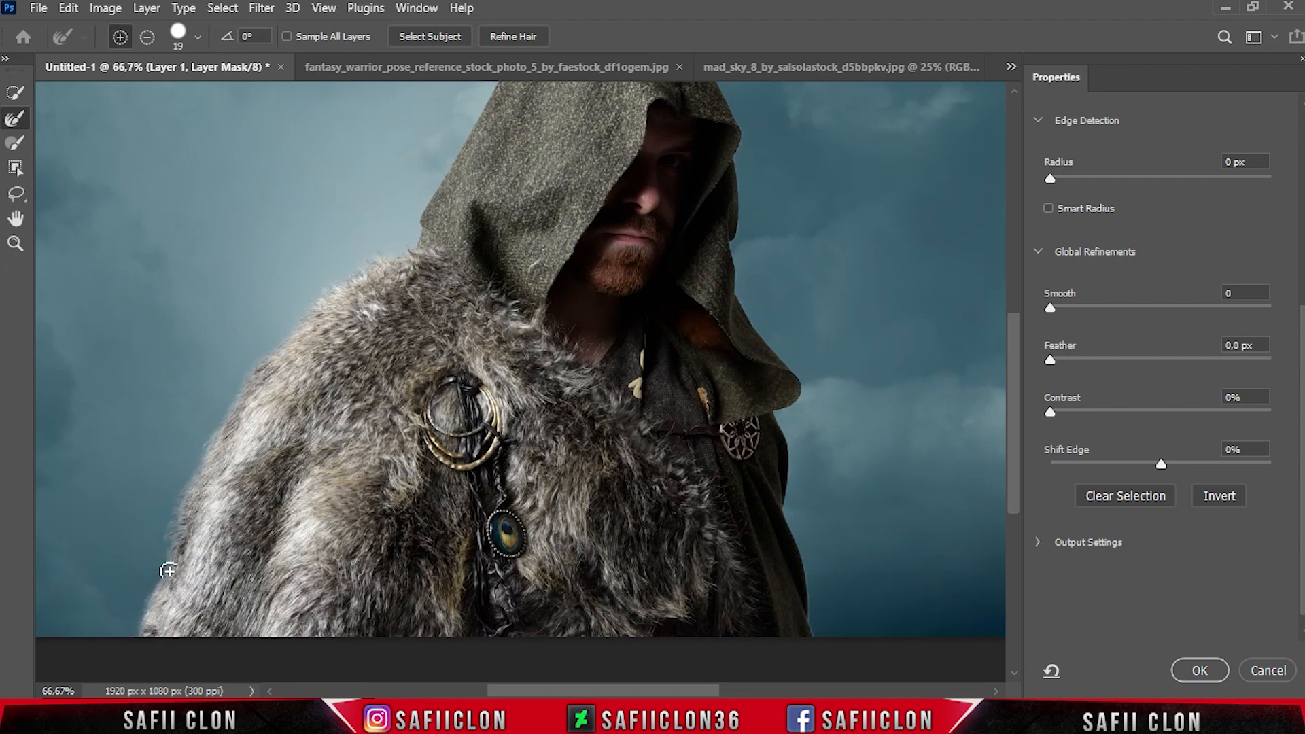
pyautogui.hotkey('ctrl', '-')
pyautogui.scroll(2, 603, 501)
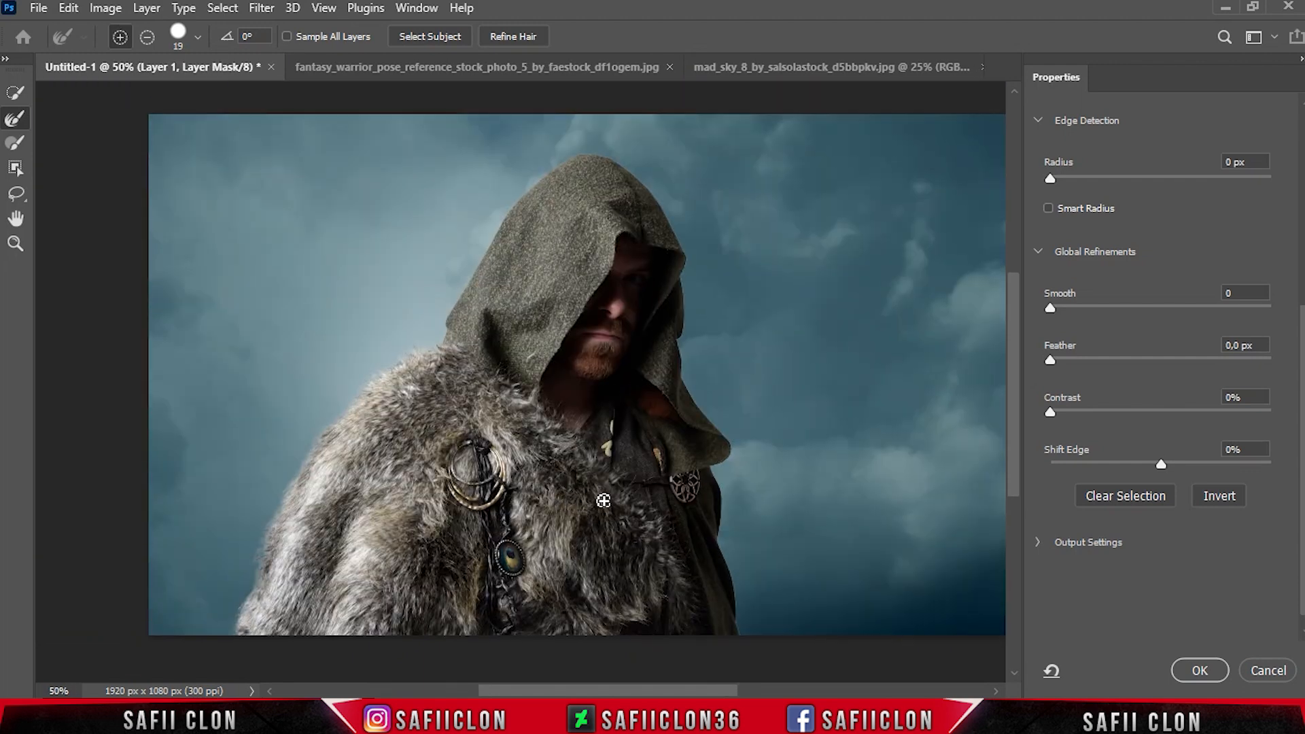
# Set the mask's Shift Edge to -10% and Contrast to 5%, and apply the refinement
pyautogui.moveTo(1161, 464); pyautogui.dragTo(1148, 460)
pyautogui.click(1051, 411)
pyautogui.moveTo(1065, 408); pyautogui.dragTo(1062, 407)
pyautogui.click(1197, 668)
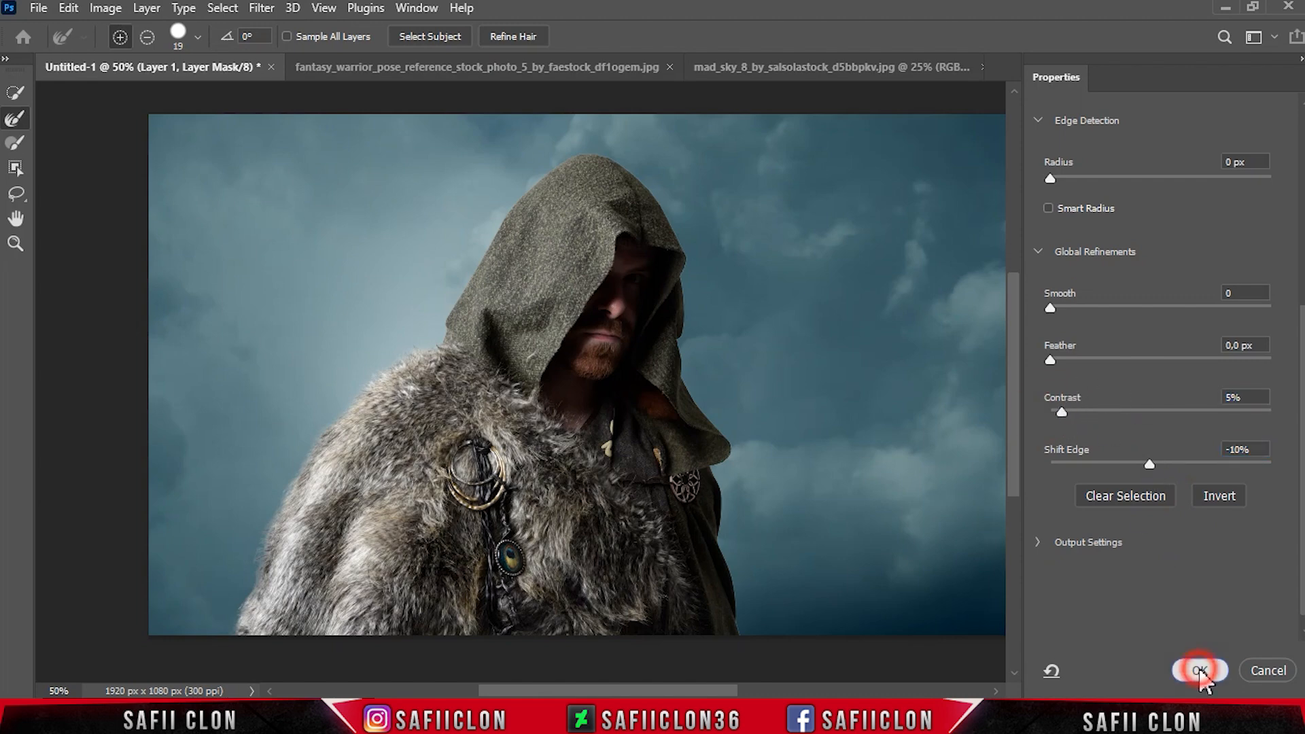
# Compare the image with and without the warrior layer and convert that layer to a smart object
pyautogui.click(1104, 225)
pyautogui.click(1103, 225)
pyautogui.rightClick(1289, 222)
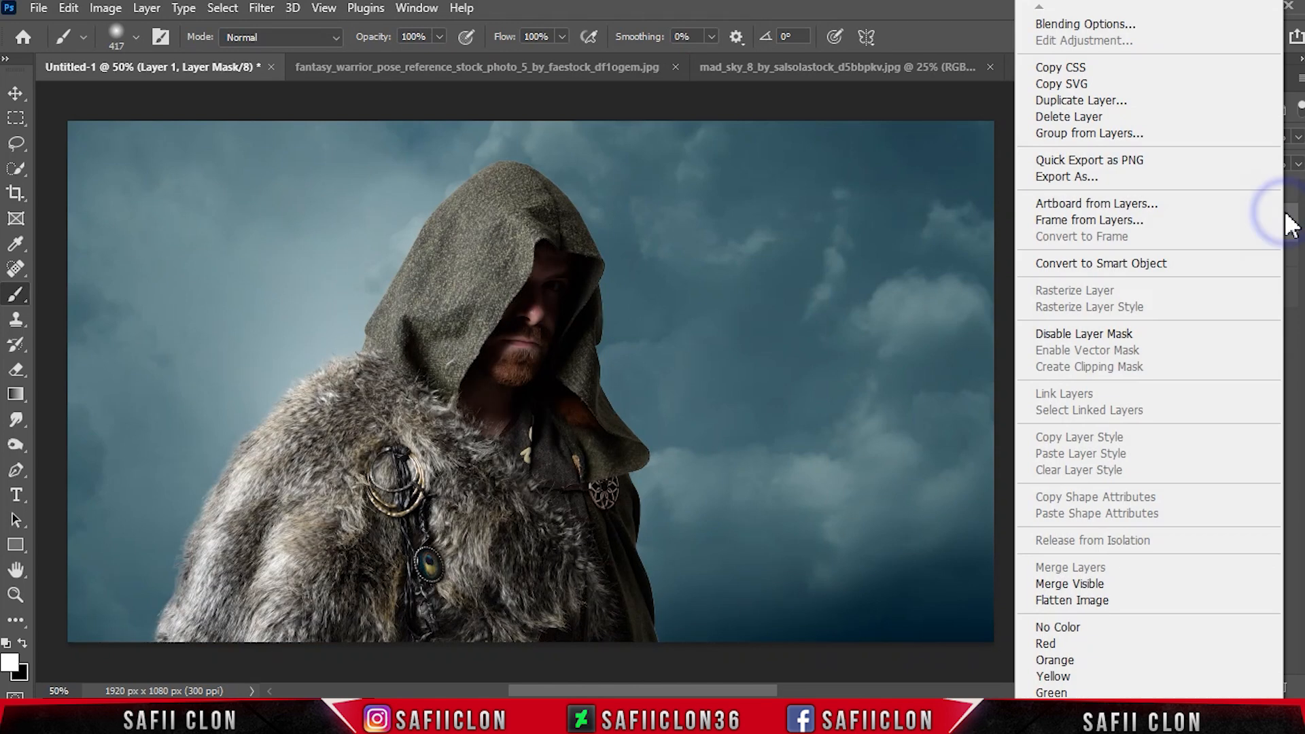
pyautogui.click(1103, 262)
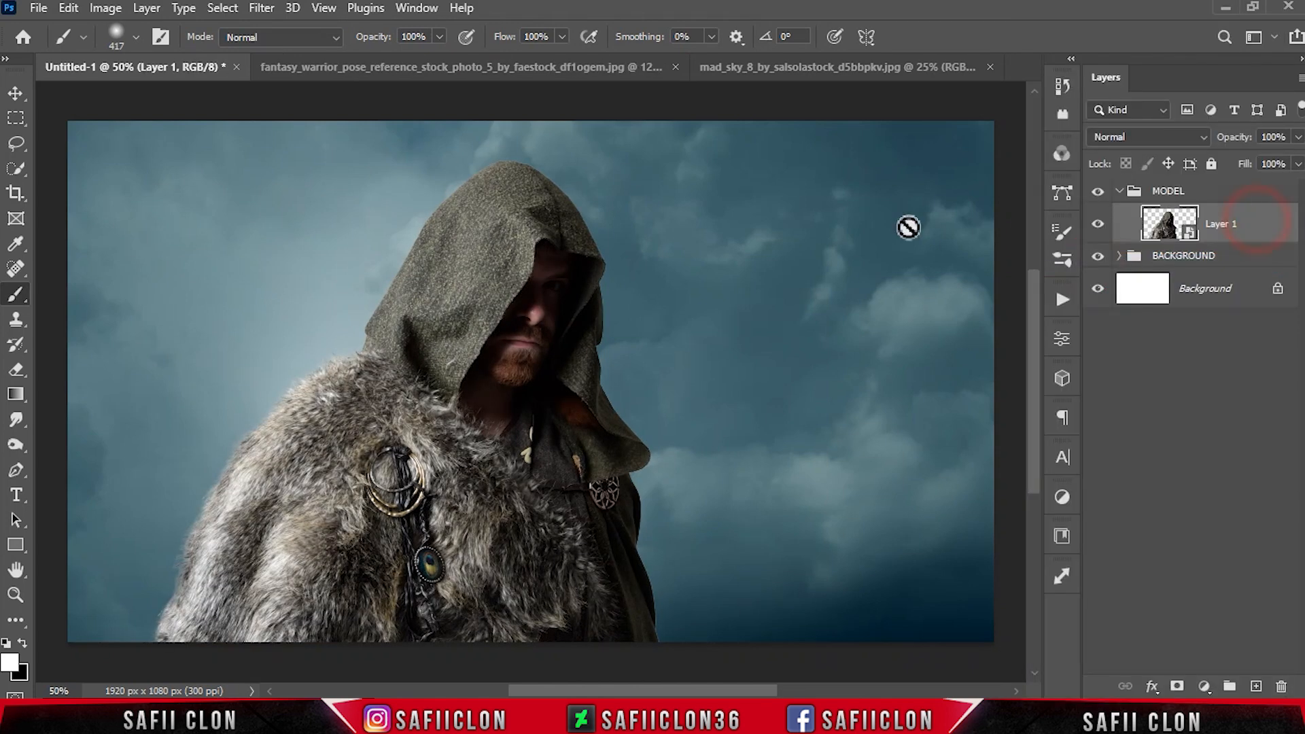
# In the Camera Raw Filter, set the warrior's Contrast to -44, Highlights -14, Shadows +31, Whites -11 and Blacks +9
pyautogui.click(262, 8)
pyautogui.click(326, 165)
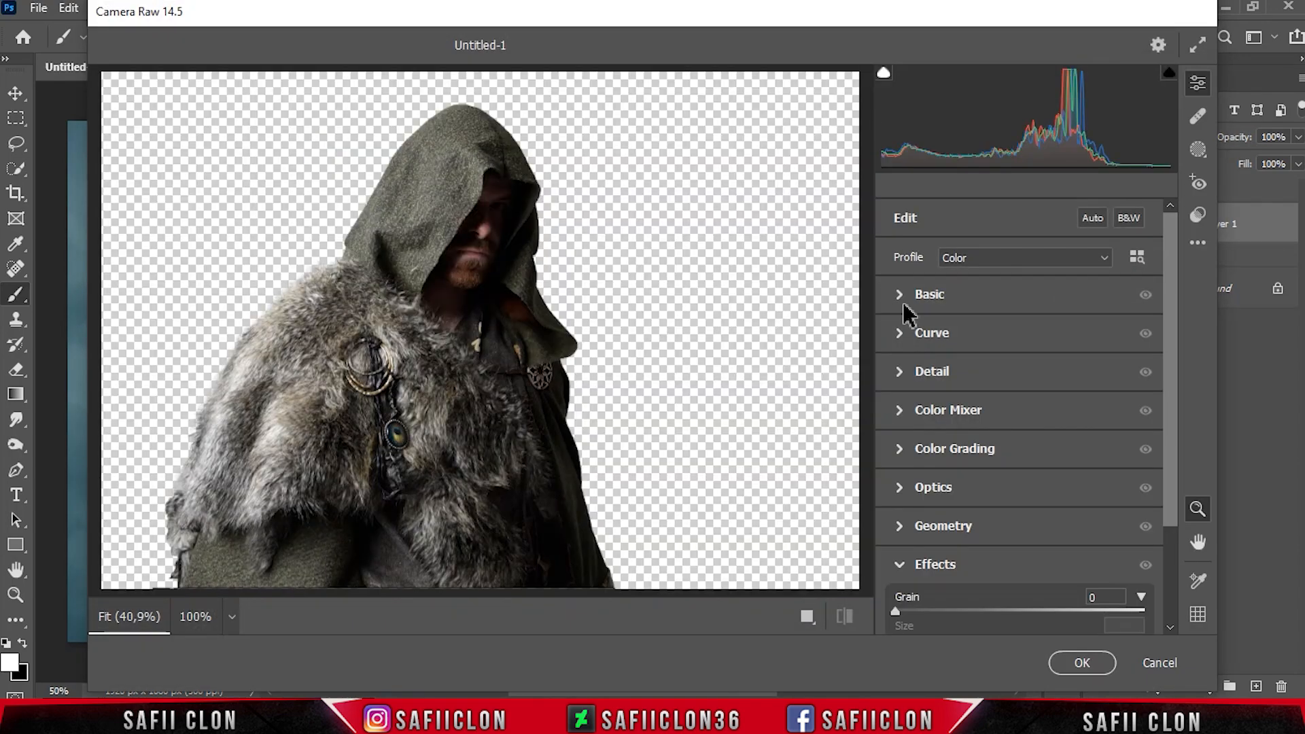
pyautogui.click(930, 295)
pyautogui.moveTo(1019, 399); pyautogui.dragTo(963, 400)
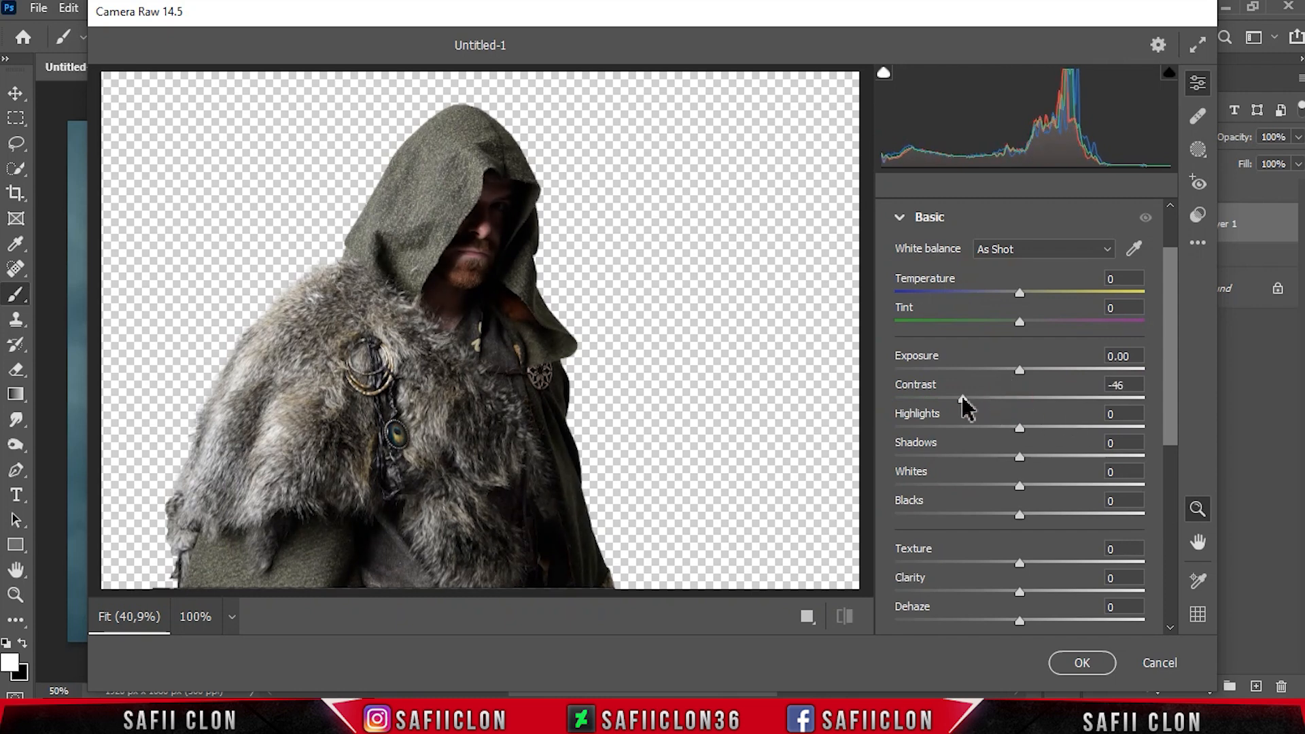
pyautogui.moveTo(1011, 435); pyautogui.dragTo(1032, 514)
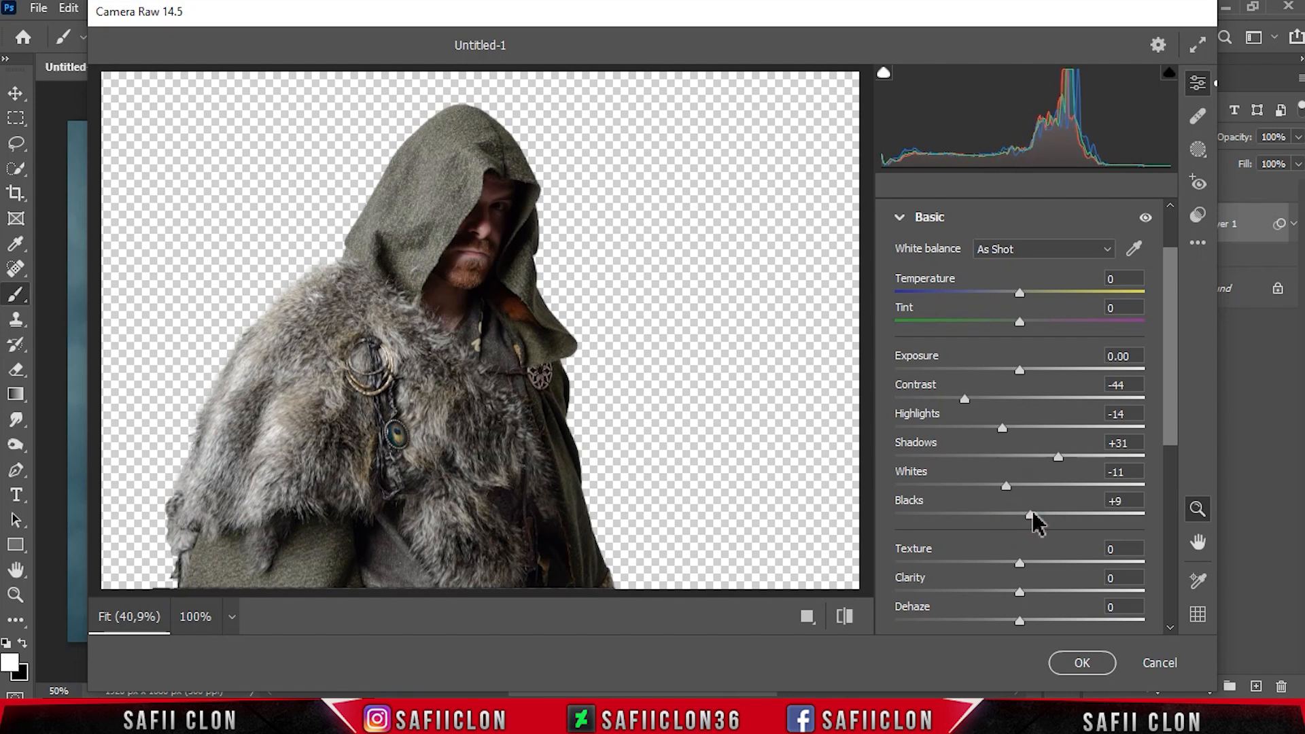
# Set Texture to +14 and Clarity to +9, compare before and after, and apply the Camera Raw Filter
pyautogui.moveTo(1019, 563); pyautogui.dragTo(1029, 589)
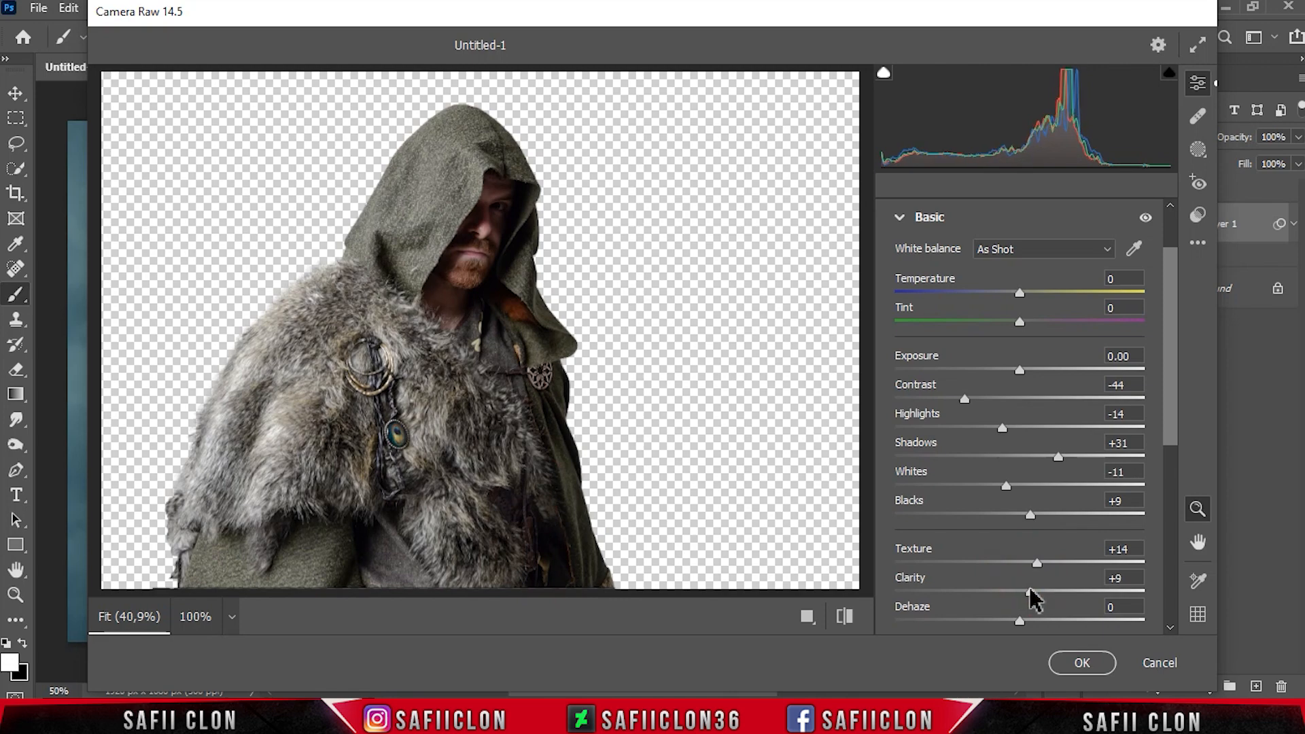
pyautogui.click(807, 617)
pyautogui.click(751, 619)
pyautogui.click(752, 619)
pyautogui.click(751, 619)
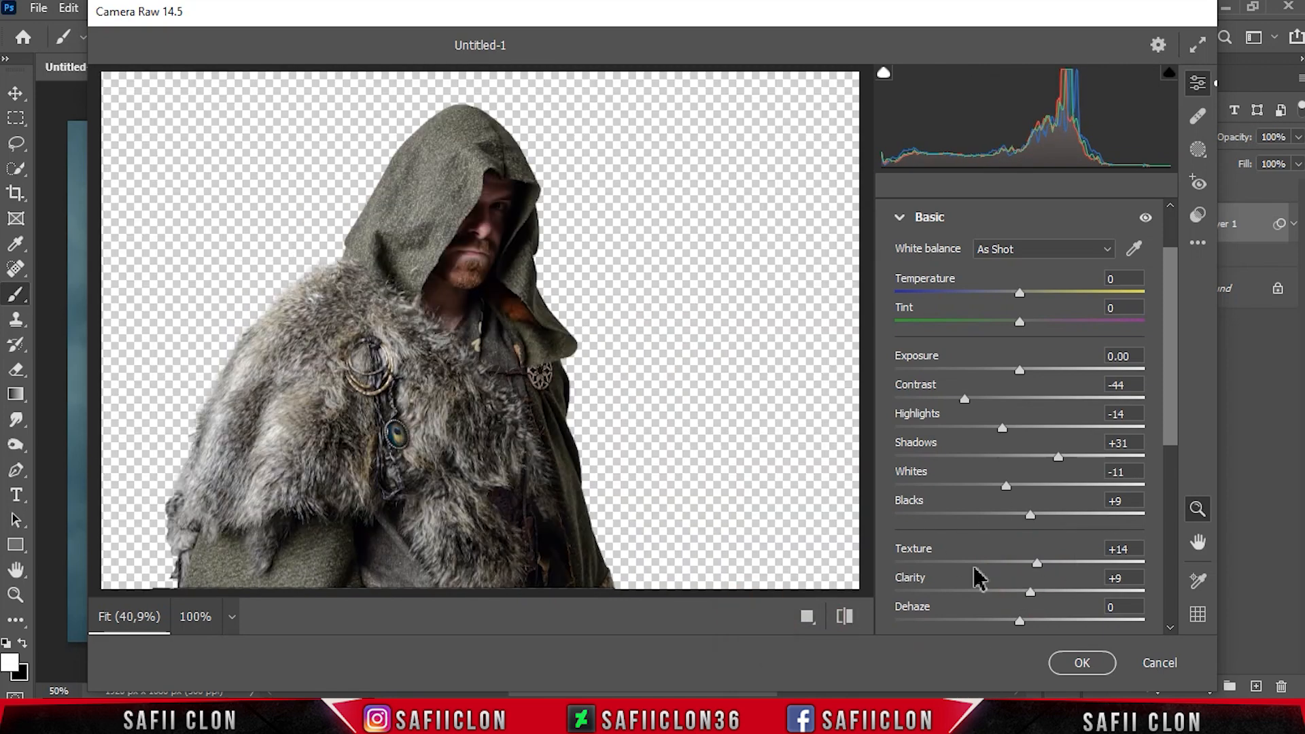
pyautogui.click(1082, 662)
# Select the smart filter mask and set up a 401 px brush with 17% opacity and black as foreground colour
pyautogui.click(1198, 268)
pyautogui.click(135, 38)
pyautogui.click(141, 293)
pyautogui.click(137, 39)
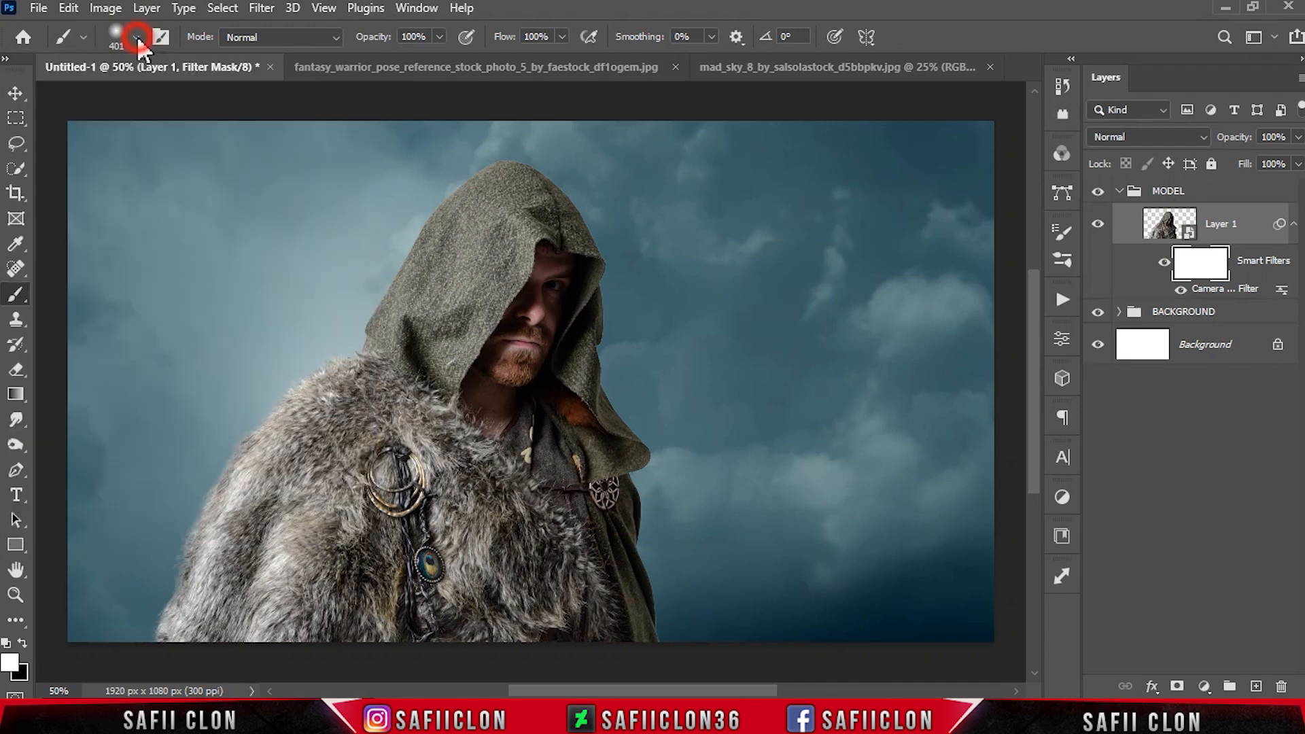
pyautogui.click(435, 37)
pyautogui.click(22, 643)
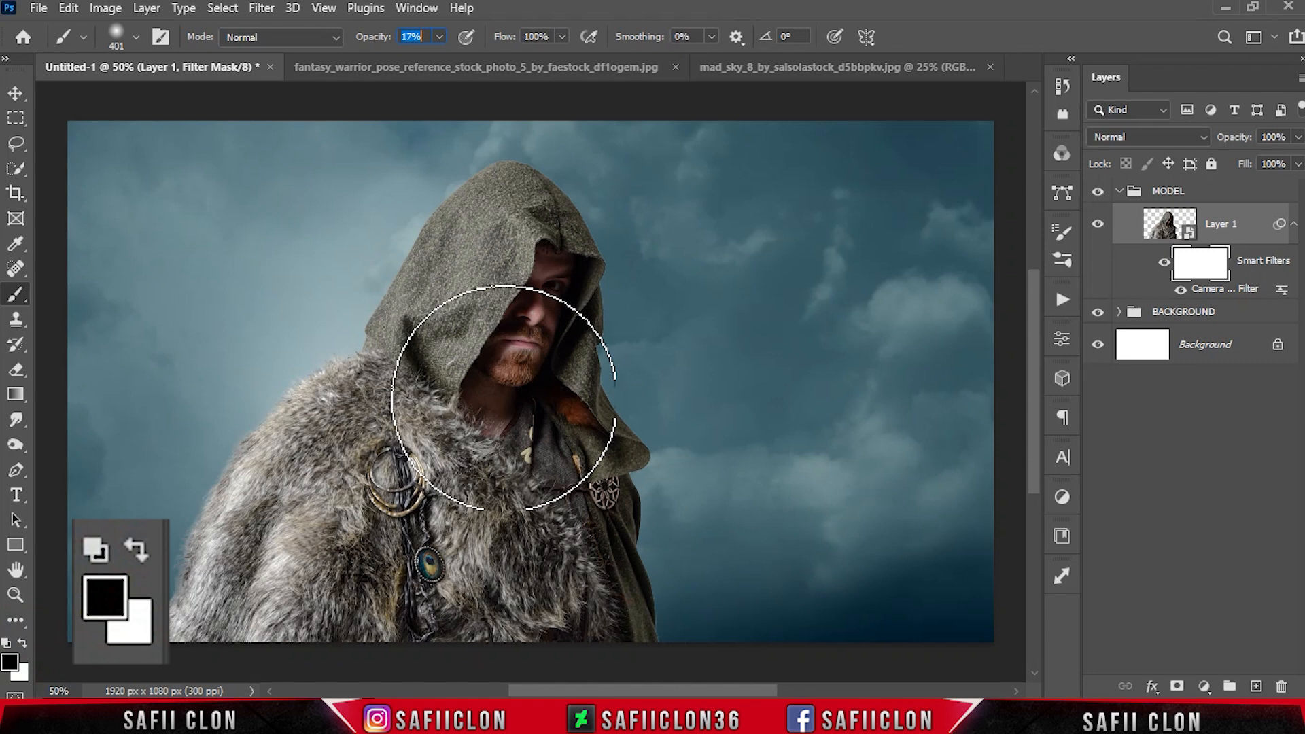
# Paint on the filter mask over the warrior's face with a brush reduced to 100 px, hiding the filter's brightening there
pyautogui.hotkey('ctrl', '+')
pyautogui.press('[')
pyautogui.press('[')
pyautogui.press('[')
pyautogui.press('[')
pyautogui.press('[')
pyautogui.click(560, 268)
pyautogui.press('[')
pyautogui.moveTo(559, 268)
pyautogui.mouseDown()
pyautogui.moveTo(543, 291)
pyautogui.moveTo(556, 238)
pyautogui.moveTo(571, 360)
pyautogui.moveTo(551, 307)
pyautogui.moveTo(513, 394)
pyautogui.mouseUp()
pyautogui.click(554, 256)
pyautogui.press(']')
pyautogui.press('[')
pyautogui.press('[')
pyautogui.moveTo(513, 388); pyautogui.dragTo(507, 414)
pyautogui.moveTo(538, 314)
pyautogui.mouseDown()
pyautogui.moveTo(549, 241)
pyautogui.moveTo(547, 326)
pyautogui.moveTo(560, 254)
pyautogui.mouseUp()
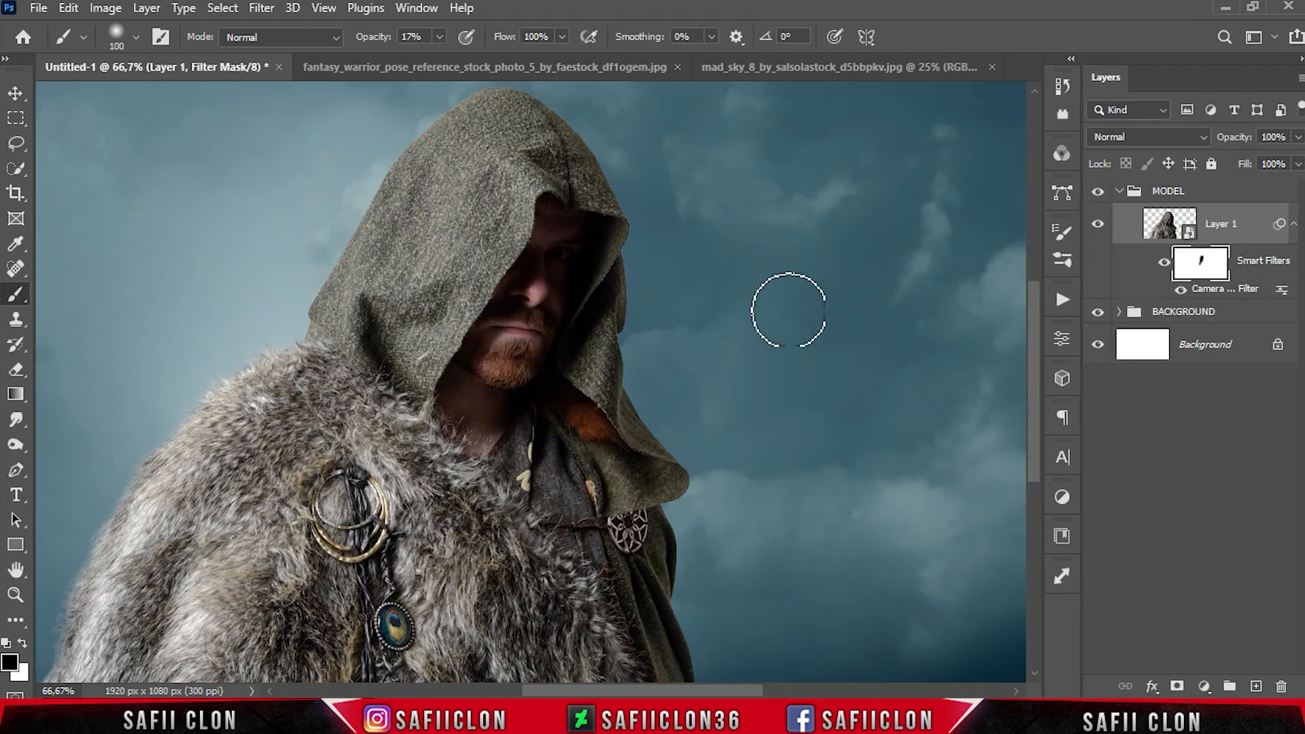
pyautogui.hotkey('ctrl', '-')
# Add a Color Balance adjustment clipped to the warrior and shift its shadows slightly towards cyan and blue
pyautogui.click(1203, 687)
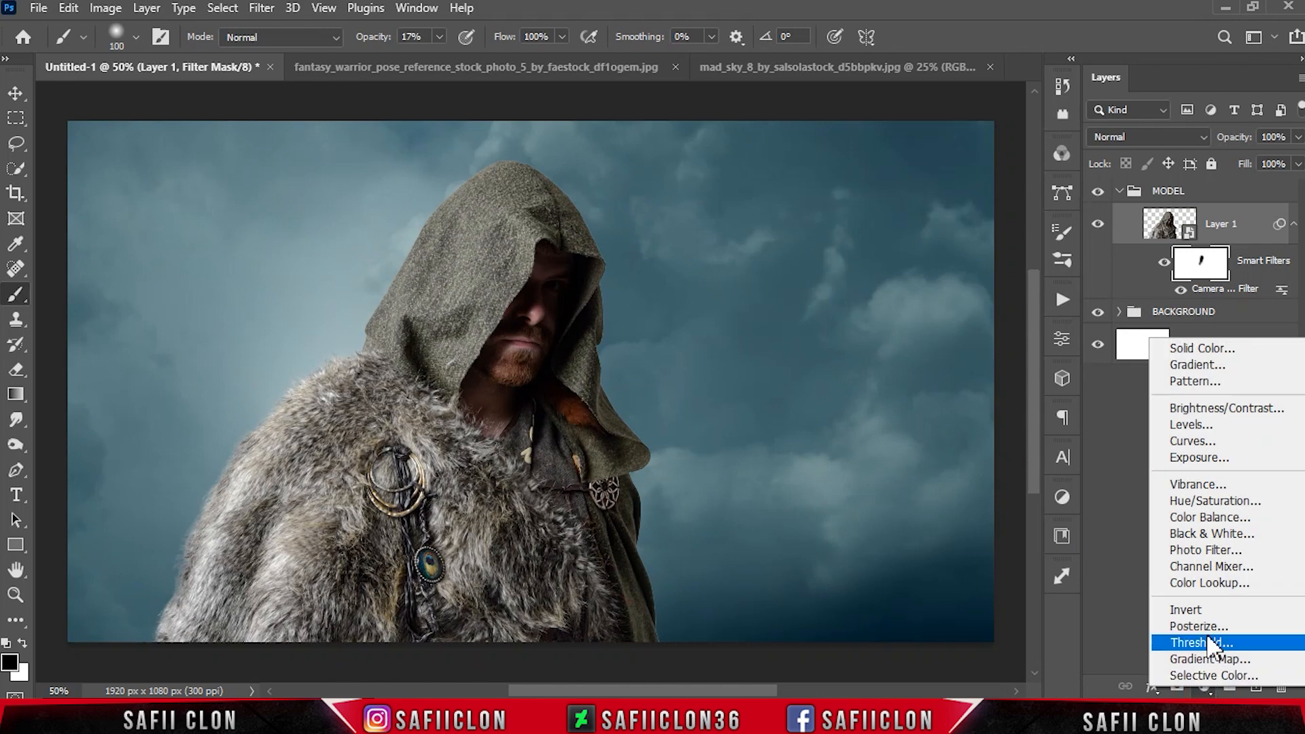
pyautogui.click(1205, 517)
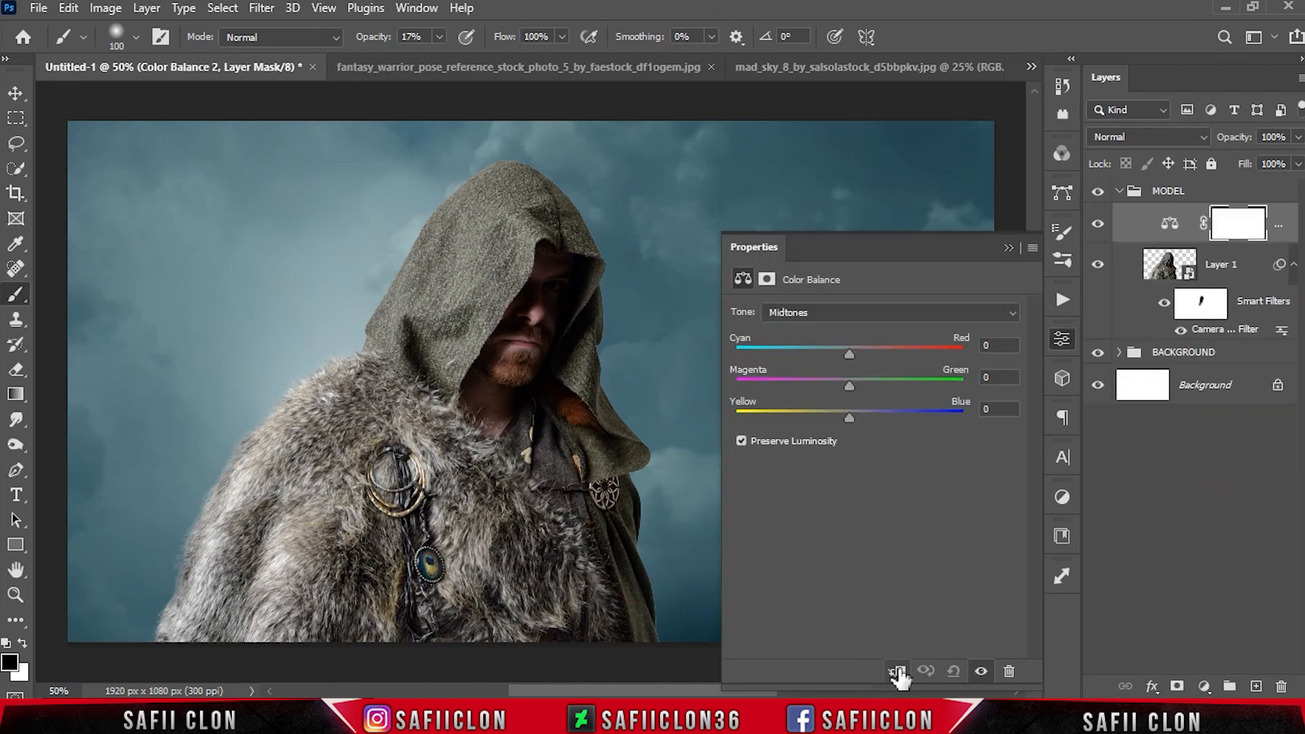
pyautogui.click(895, 671)
pyautogui.click(853, 314)
pyautogui.click(836, 325)
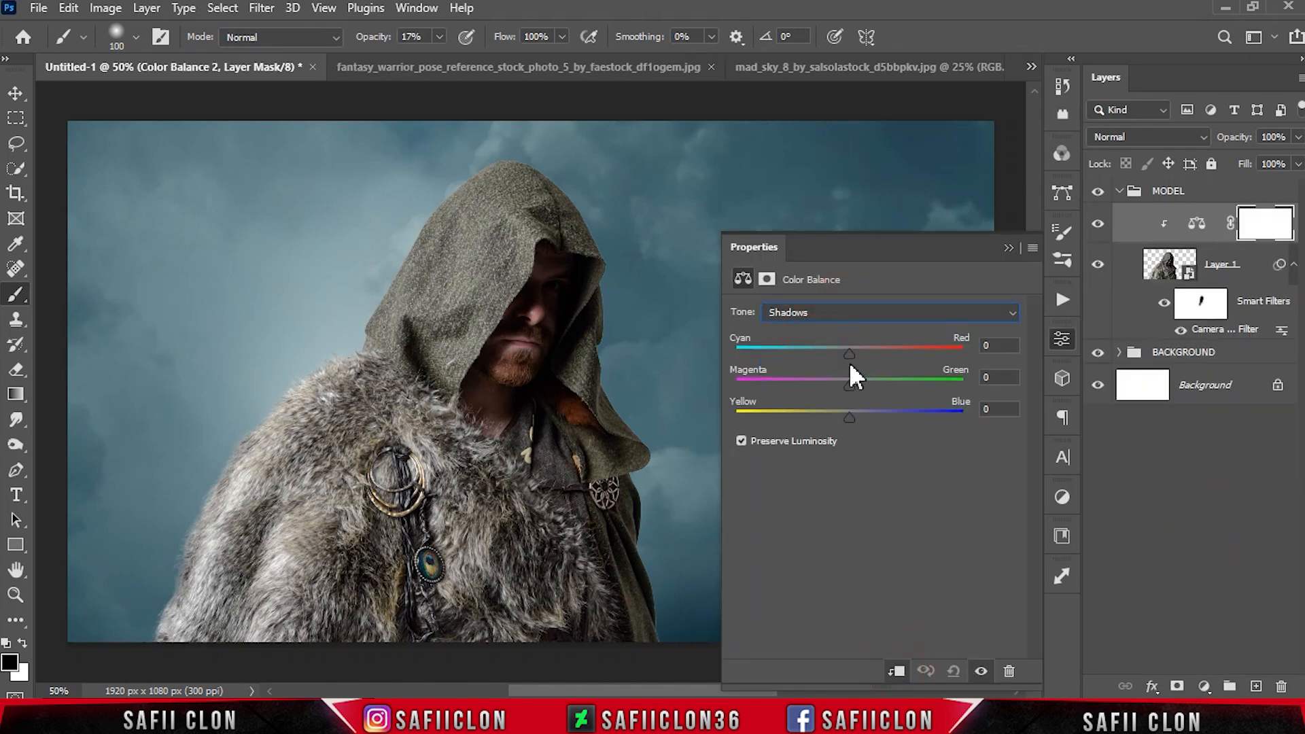
pyautogui.moveTo(842, 357); pyautogui.dragTo(840, 356)
pyautogui.moveTo(849, 415); pyautogui.dragTo(854, 415)
# Shift the Color Balance midtones towards cyan and the highlights slightly towards blue, and compare the effect on the warrior
pyautogui.click(849, 312)
pyautogui.click(807, 338)
pyautogui.moveTo(849, 356); pyautogui.dragTo(836, 352)
pyautogui.click(859, 312)
pyautogui.click(829, 360)
pyautogui.moveTo(849, 417); pyautogui.dragTo(852, 418)
pyautogui.click(1008, 248)
pyautogui.click(1099, 224)
pyautogui.click(1098, 224)
pyautogui.click(1098, 224)
pyautogui.click(1099, 224)
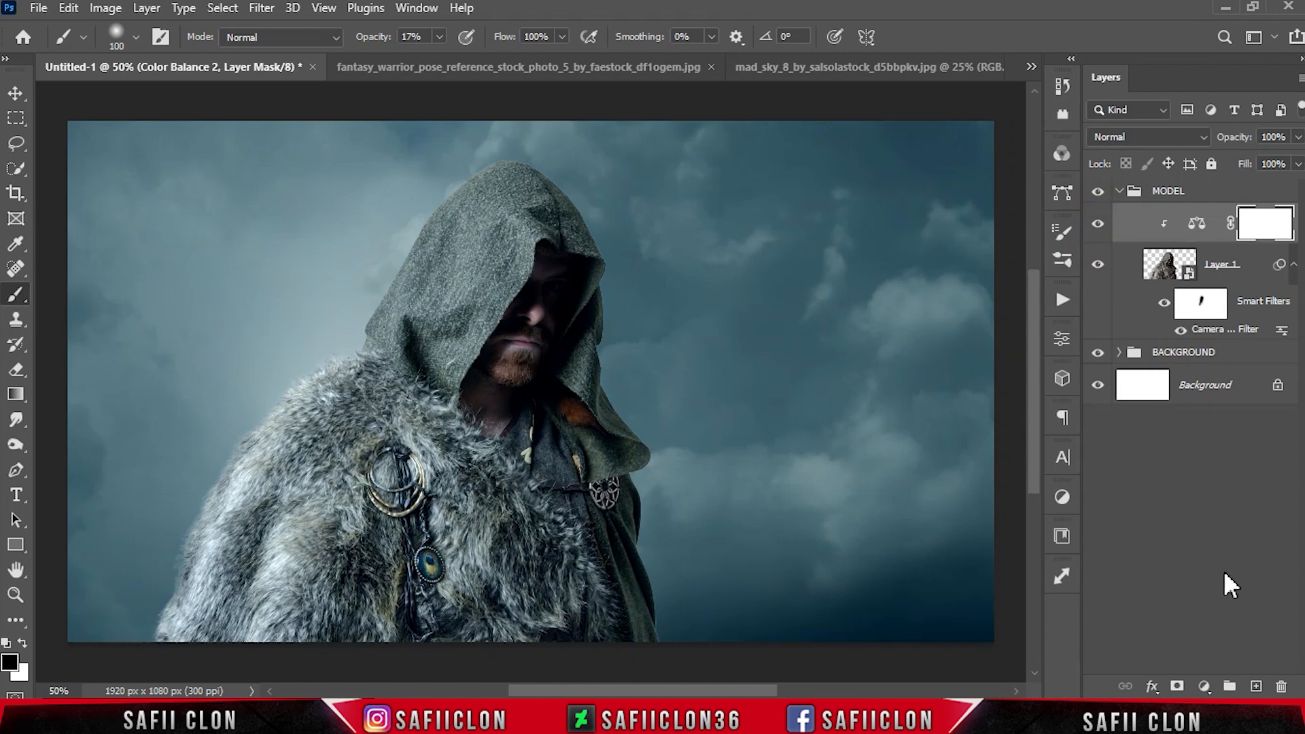
# Add a Curves adjustment clipped to the warrior with a curve point at input 51 and output 51
pyautogui.click(1205, 687)
pyautogui.click(1193, 437)
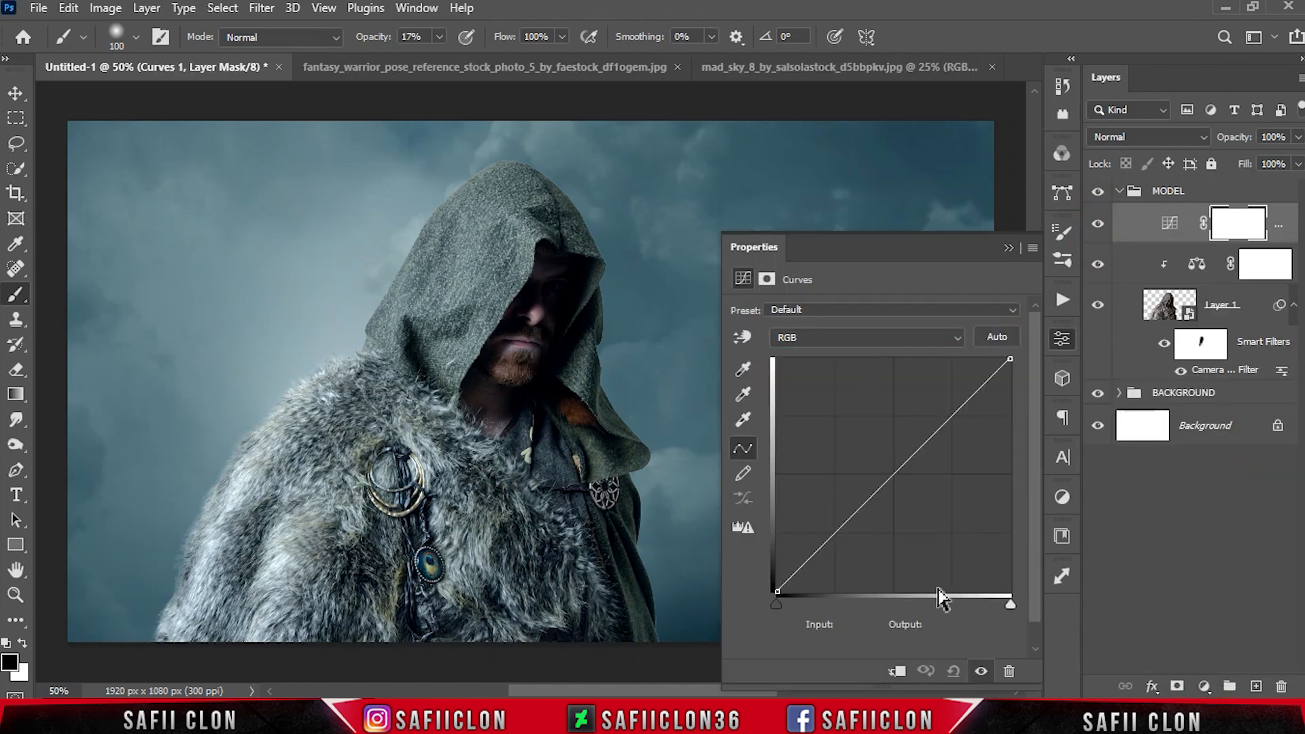
pyautogui.click(897, 671)
pyautogui.click(834, 535)
pyautogui.click(846, 623)
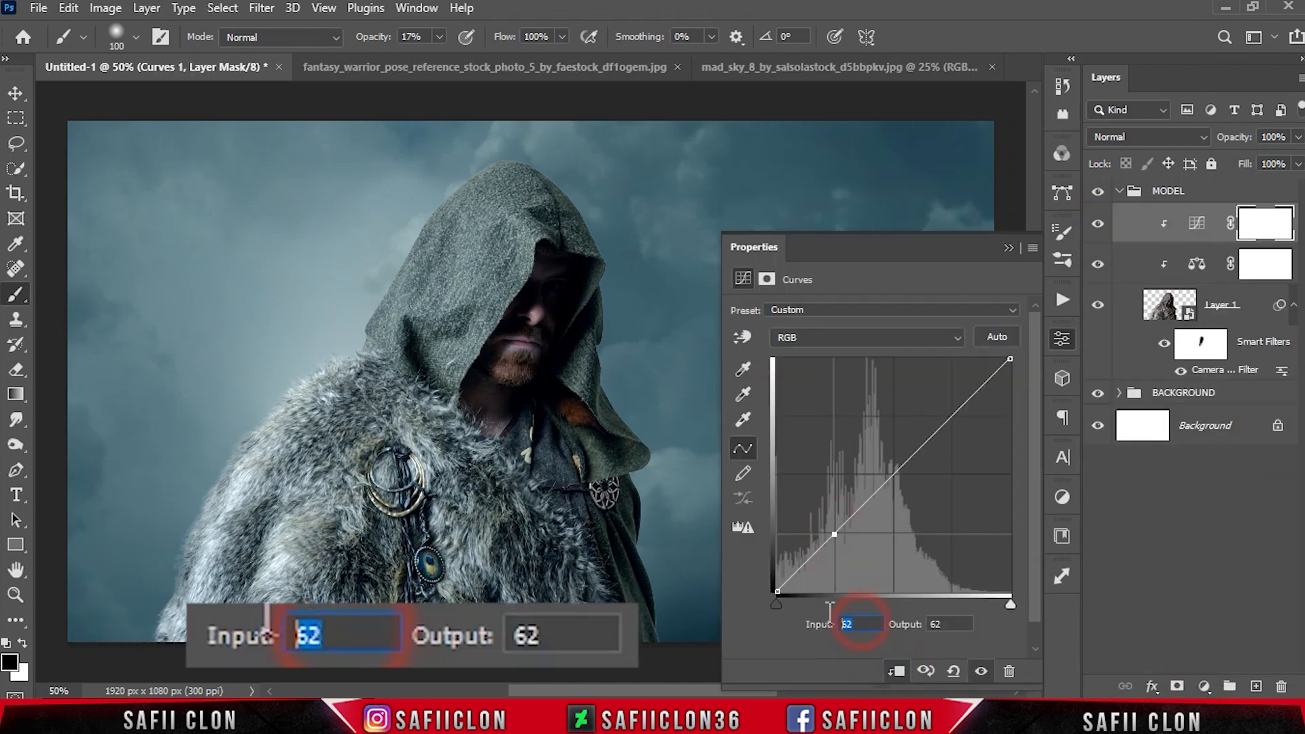
pyautogui.write('51')
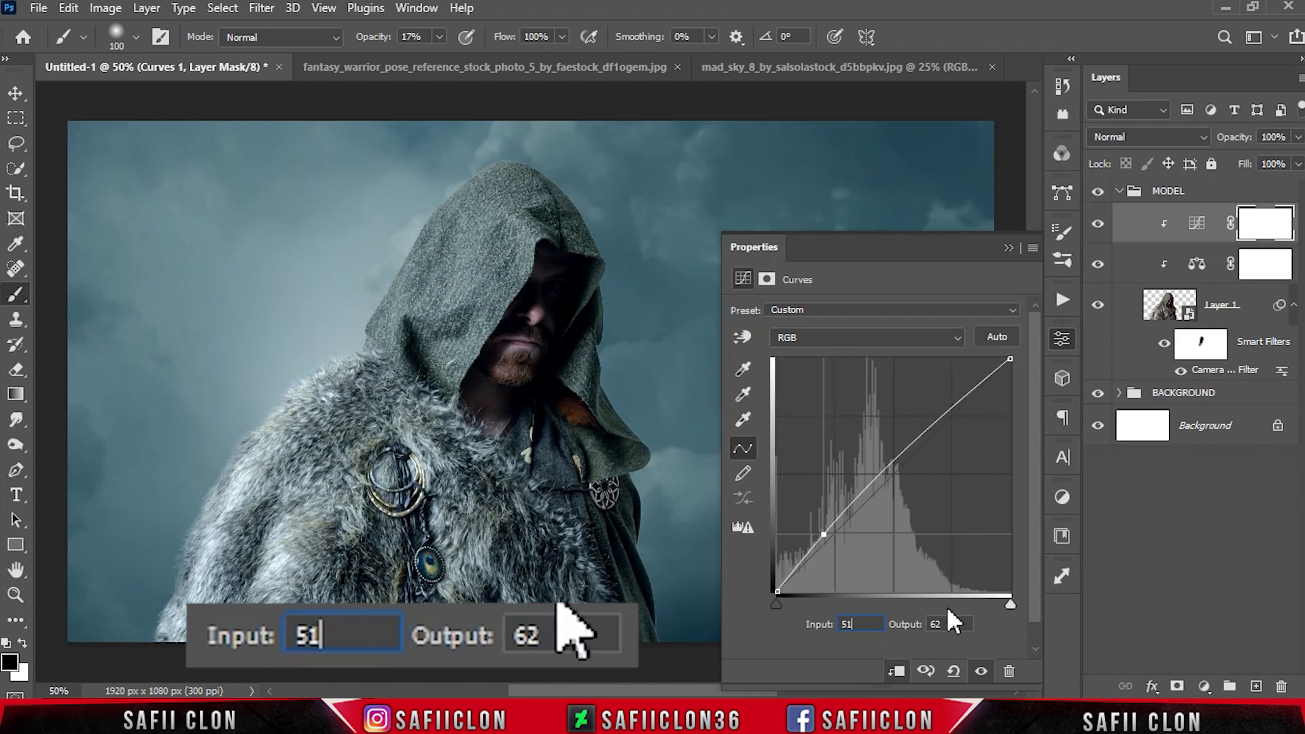
pyautogui.press('Tab')
pyautogui.write('51')
# Raise the curve's black point to output 14 at input 0 and compare the effect on the warrior
pyautogui.click(779, 593)
pyautogui.click(873, 624)
pyautogui.click(949, 624)
pyautogui.write('14')
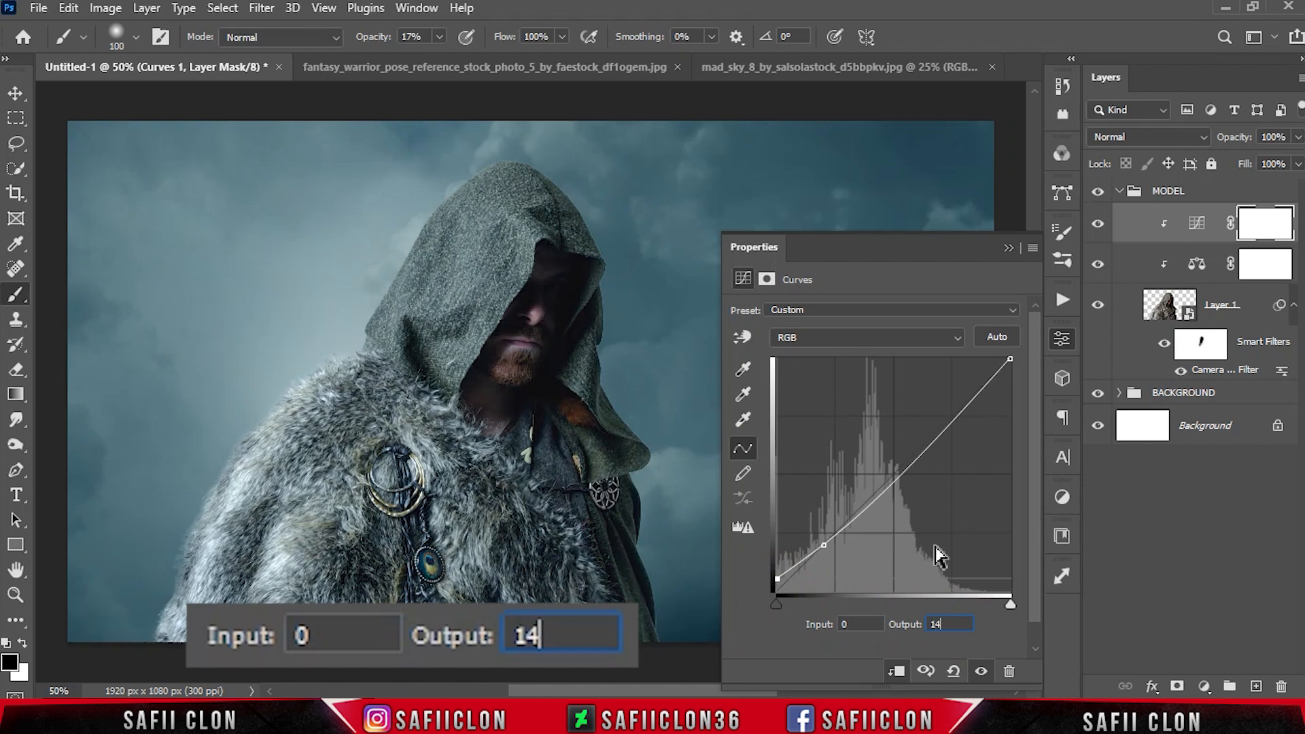
pyautogui.click(1008, 247)
pyautogui.click(1099, 227)
pyautogui.click(1100, 227)
pyautogui.click(1100, 227)
pyautogui.click(1100, 227)
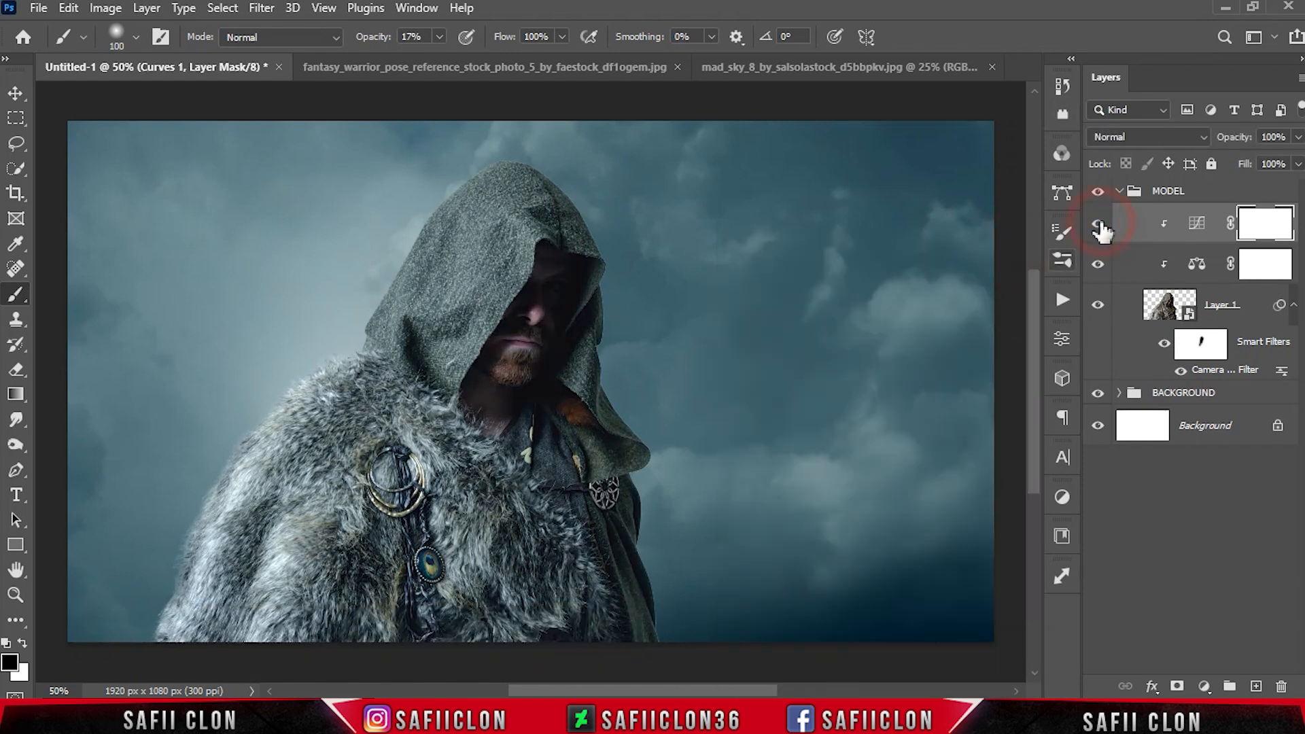
# Add a layer at the top of the MODEL group, make white the foreground colour, and fill the layer with 50% Gray
pyautogui.click(1256, 686)
pyautogui.press('x')
pyautogui.click(69, 8)
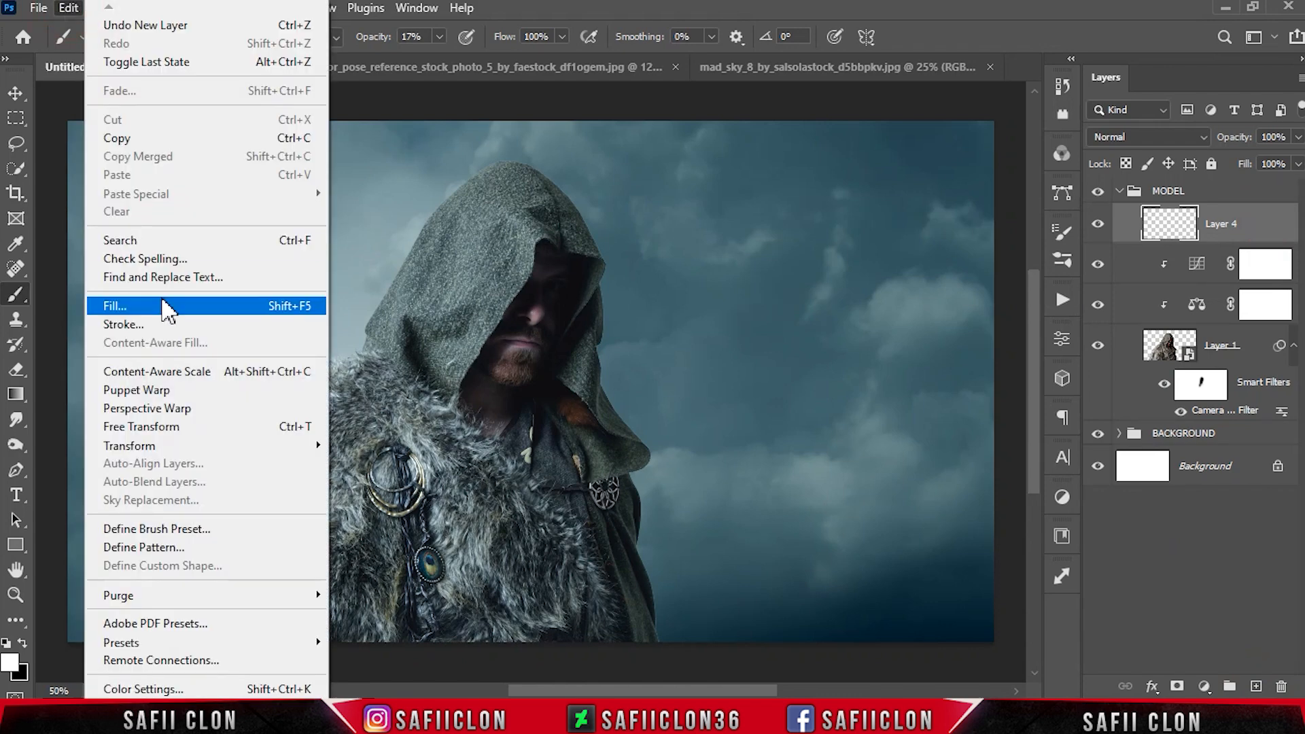
pyautogui.click(146, 304)
pyautogui.click(649, 176)
pyautogui.click(638, 317)
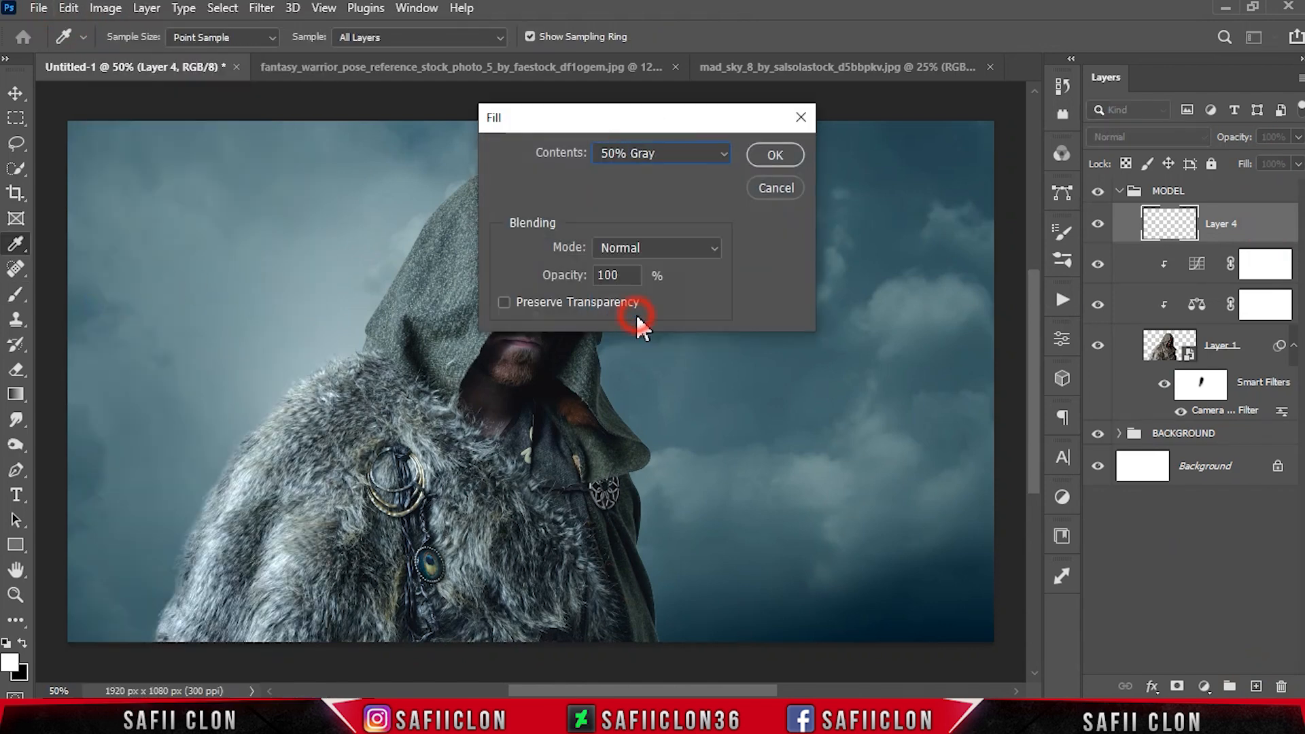
pyautogui.click(774, 155)
pyautogui.press('b')
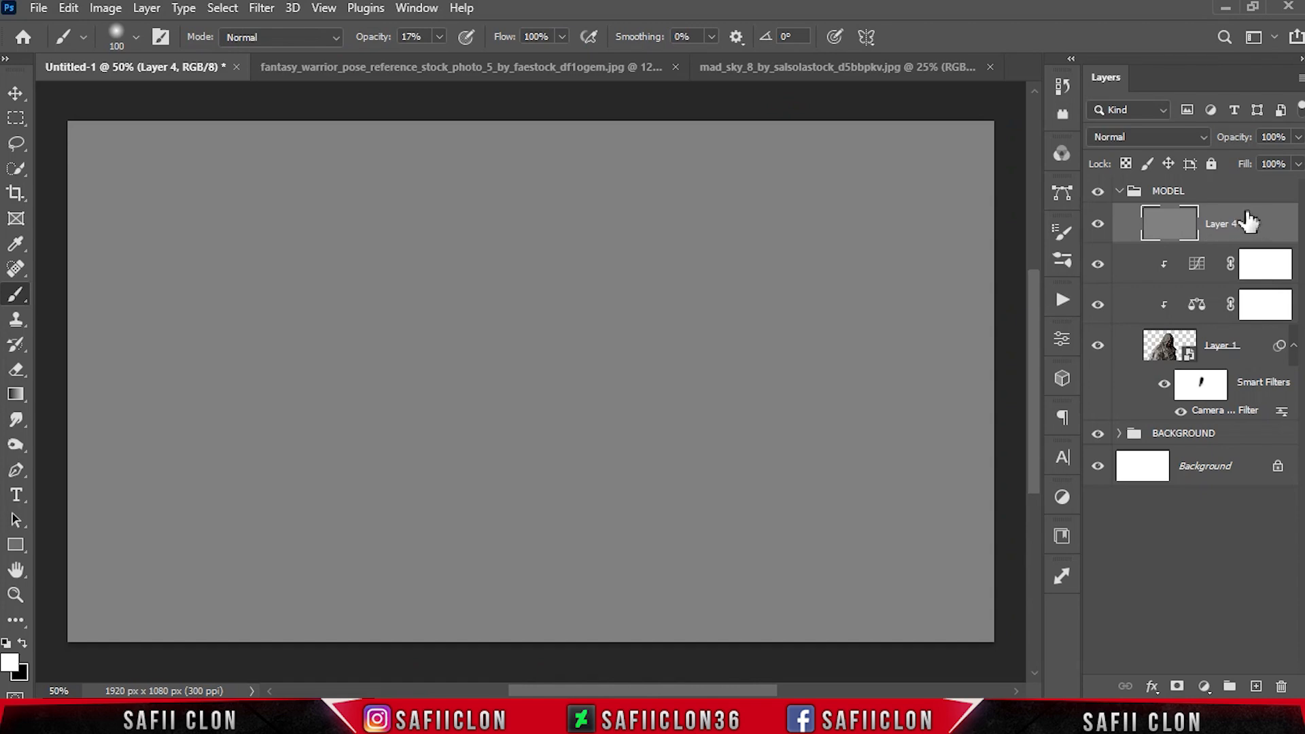
# Clip the 50% gray layer to the warrior and set its blend mode to Soft Light
pyautogui.rightClick(1250, 221)
pyautogui.click(1087, 370)
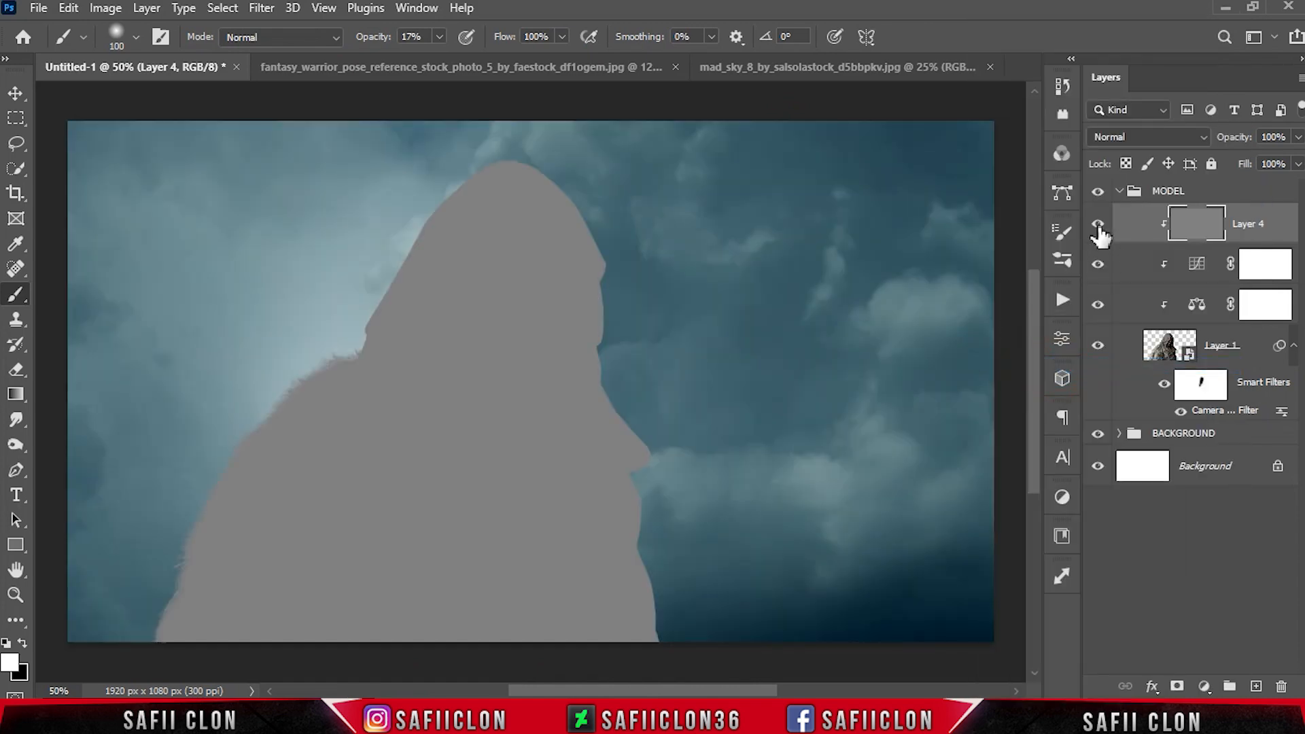
pyautogui.click(1137, 137)
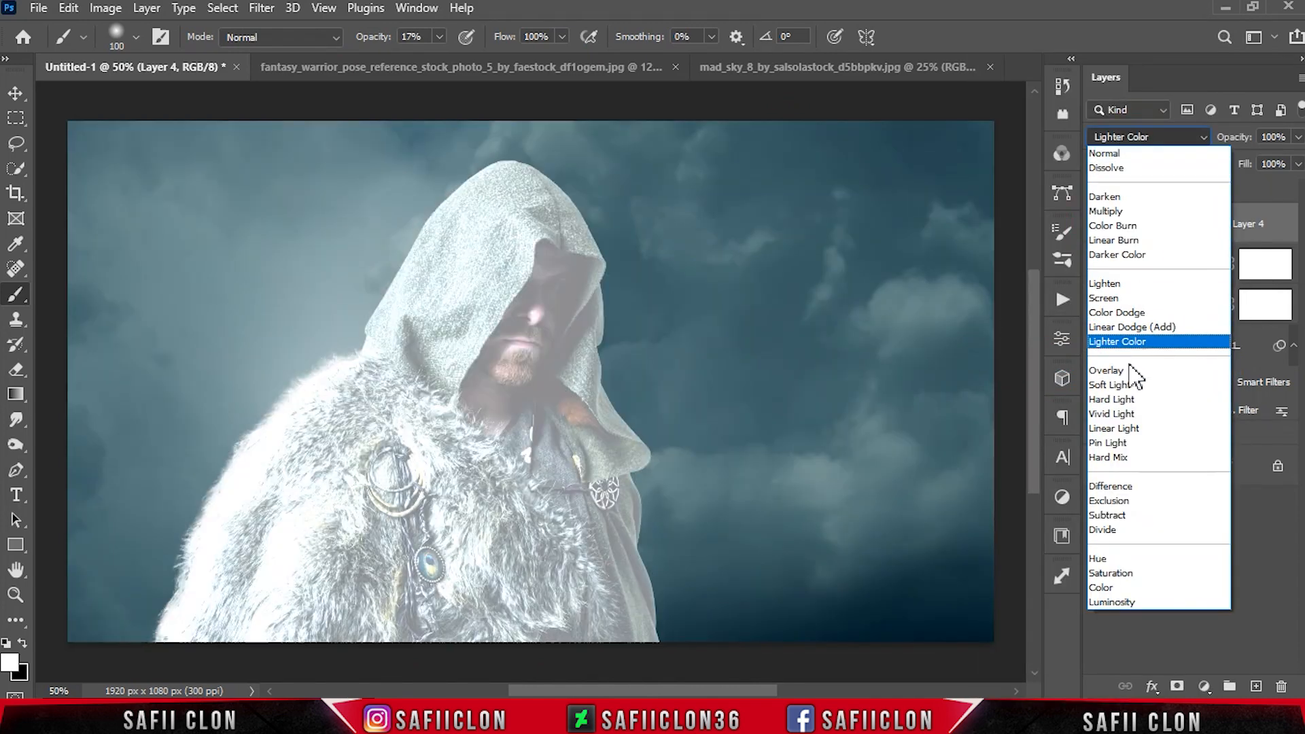
pyautogui.click(1115, 384)
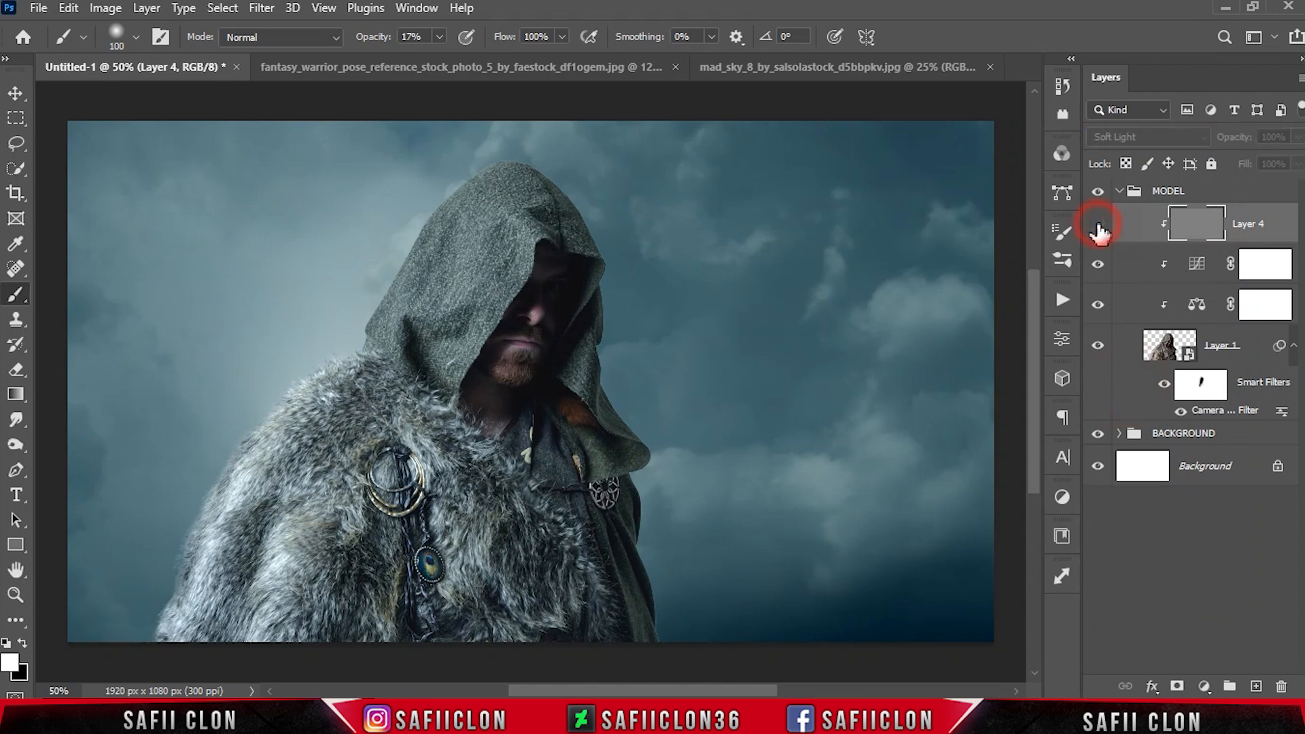
# Darken the lower right edge of the warrior's cloak with the Burn tool, using a soft brush, Midtones range and 21% exposure
pyautogui.click(17, 446)
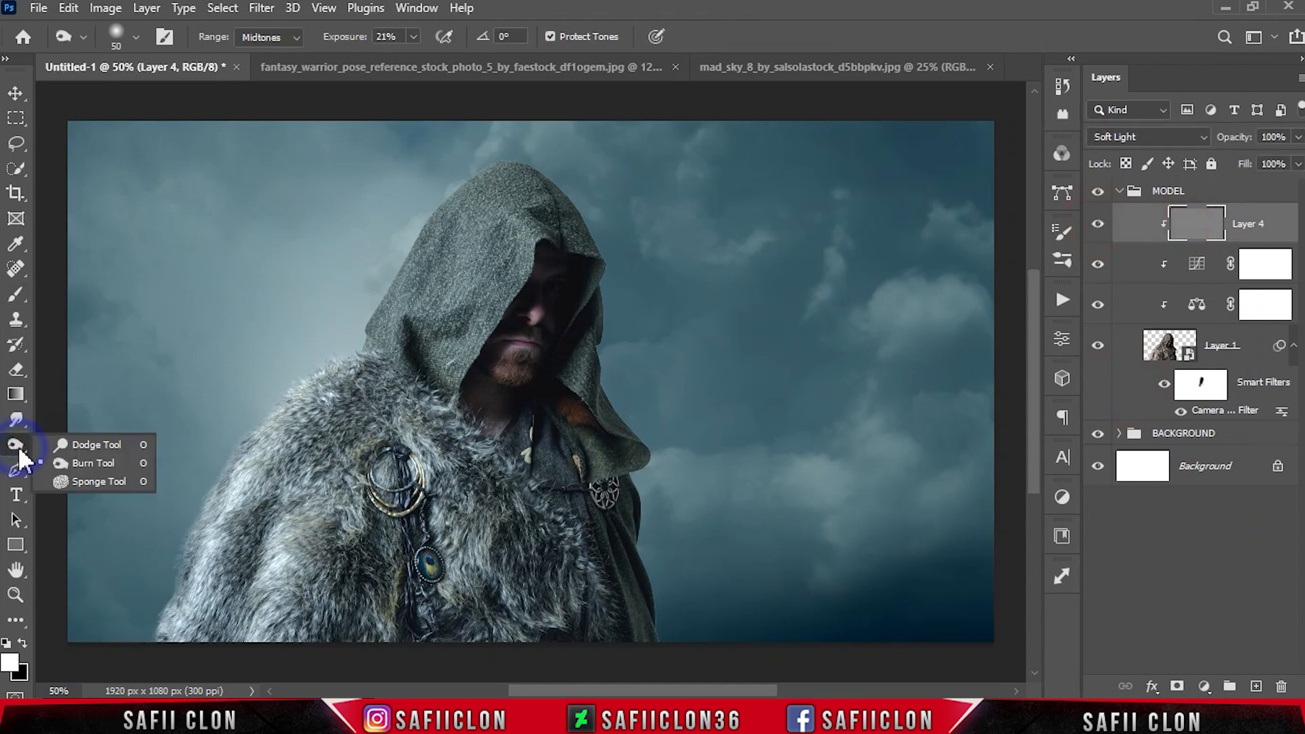
pyautogui.click(93, 463)
pyautogui.click(138, 38)
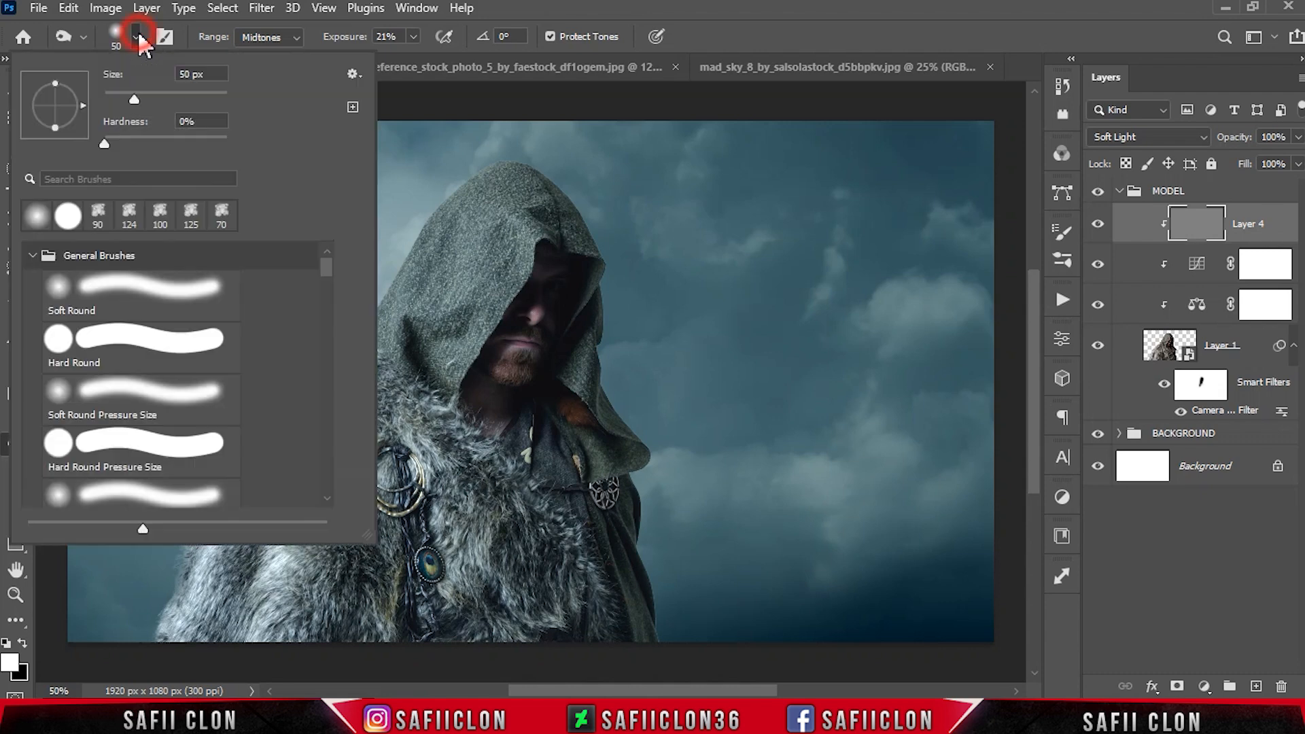
pyautogui.click(136, 38)
pyautogui.click(136, 38)
pyautogui.moveTo(129, 89); pyautogui.dragTo(136, 88)
pyautogui.click(134, 38)
pyautogui.click(414, 37)
pyautogui.click(415, 62)
pyautogui.hotkey('ctrl', '+')
pyautogui.scroll(-3, 378, 393)
pyautogui.hotkey('ctrl', '-')
pyautogui.press(']')
pyautogui.press(']')
pyautogui.press(']')
pyautogui.press(']')
pyautogui.press(']')
pyautogui.scroll(1, 722, 462)
pyautogui.press(']')
pyautogui.press(']')
pyautogui.moveTo(655, 533); pyautogui.dragTo(656, 634)
pyautogui.moveTo(644, 498); pyautogui.dragTo(630, 632)
# Burn the shaded side of the warrior around the hood opening and lower fur with a larger soft brush
pyautogui.press(']')
pyautogui.press(']')
pyautogui.press(']')
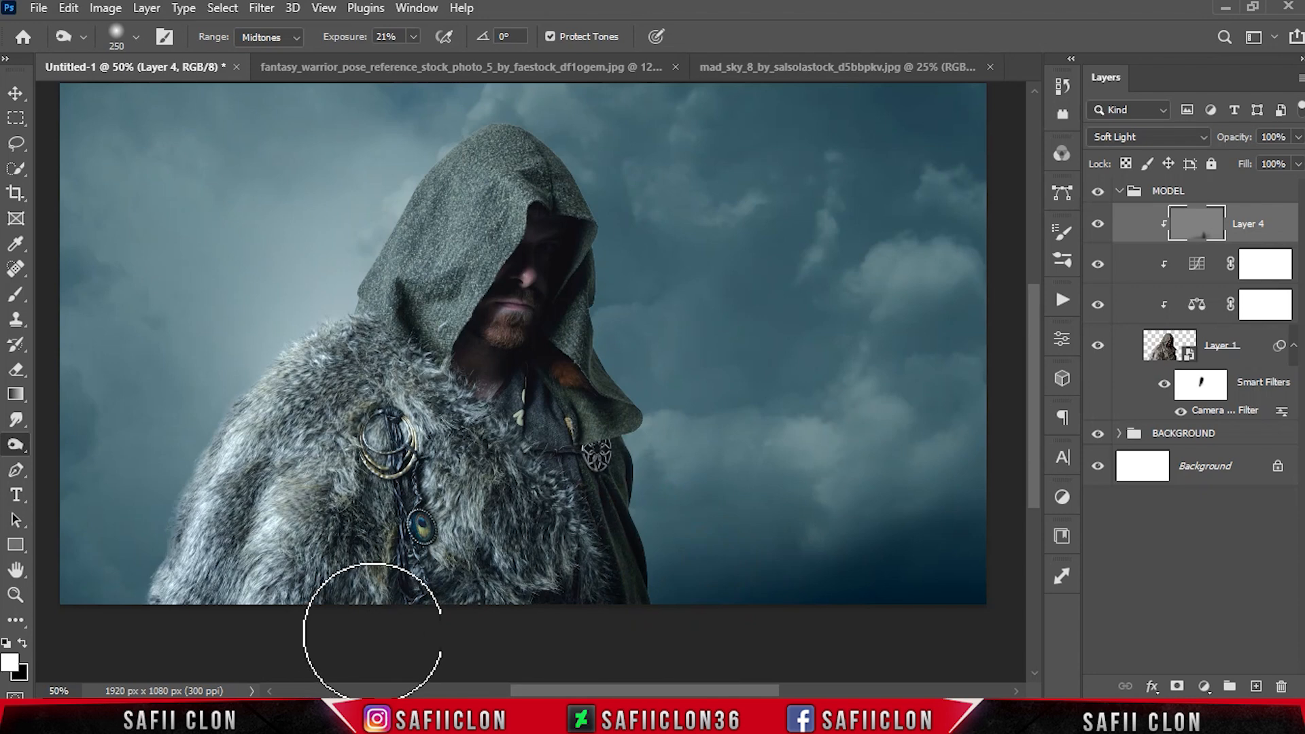
pyautogui.scroll(1, 707, 553)
pyautogui.press('[')
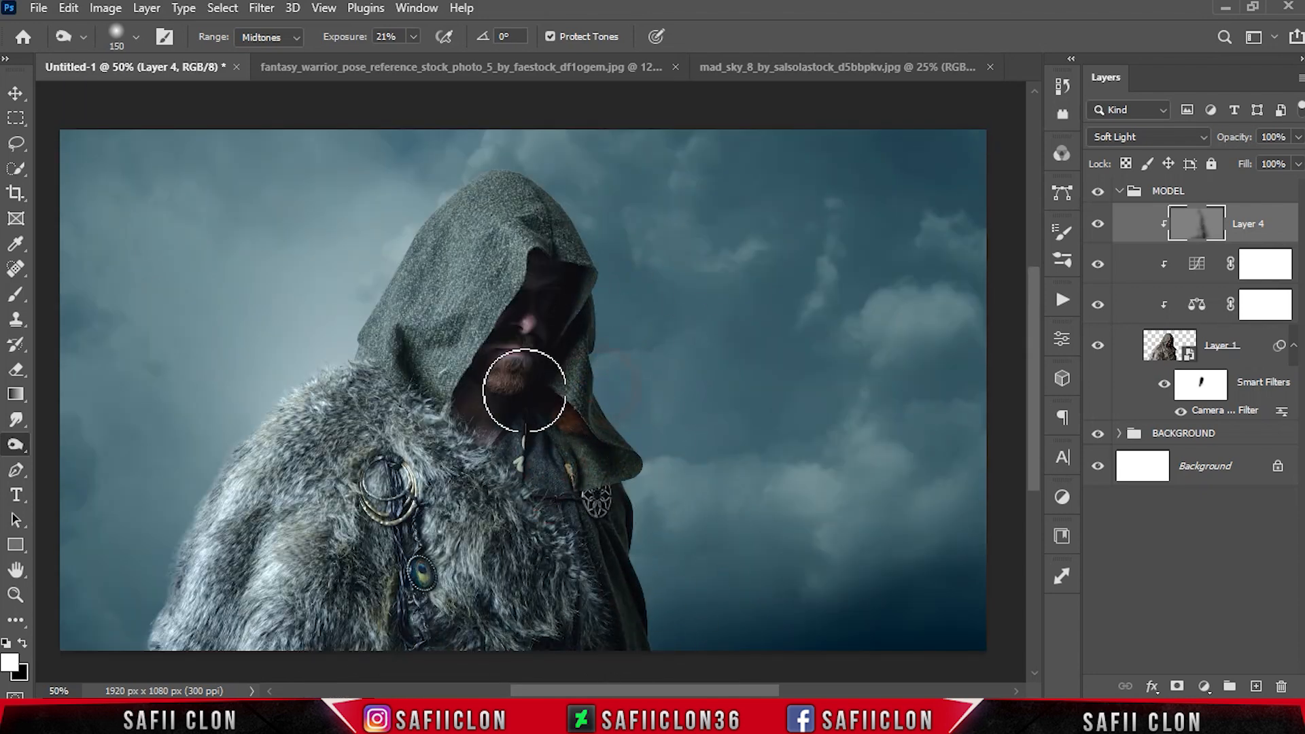
pyautogui.scroll(-2, 666, 486)
pyautogui.press(']')
pyautogui.press(']')
# Burn shadows into the fur's left shoulder and the hood's folds with smaller brushes, and compare the shading layer's effect
pyautogui.press('[')
pyautogui.press('[')
pyautogui.press('[')
pyautogui.press('[')
pyautogui.press('[')
pyautogui.moveTo(221, 524); pyautogui.dragTo(246, 464)
pyautogui.press('[')
pyautogui.press('[')
pyautogui.moveTo(300, 387); pyautogui.dragTo(350, 334)
pyautogui.press('[')
pyautogui.press('[')
pyautogui.press('[')
pyautogui.moveTo(448, 163); pyautogui.dragTo(435, 197)
pyautogui.click(552, 168)
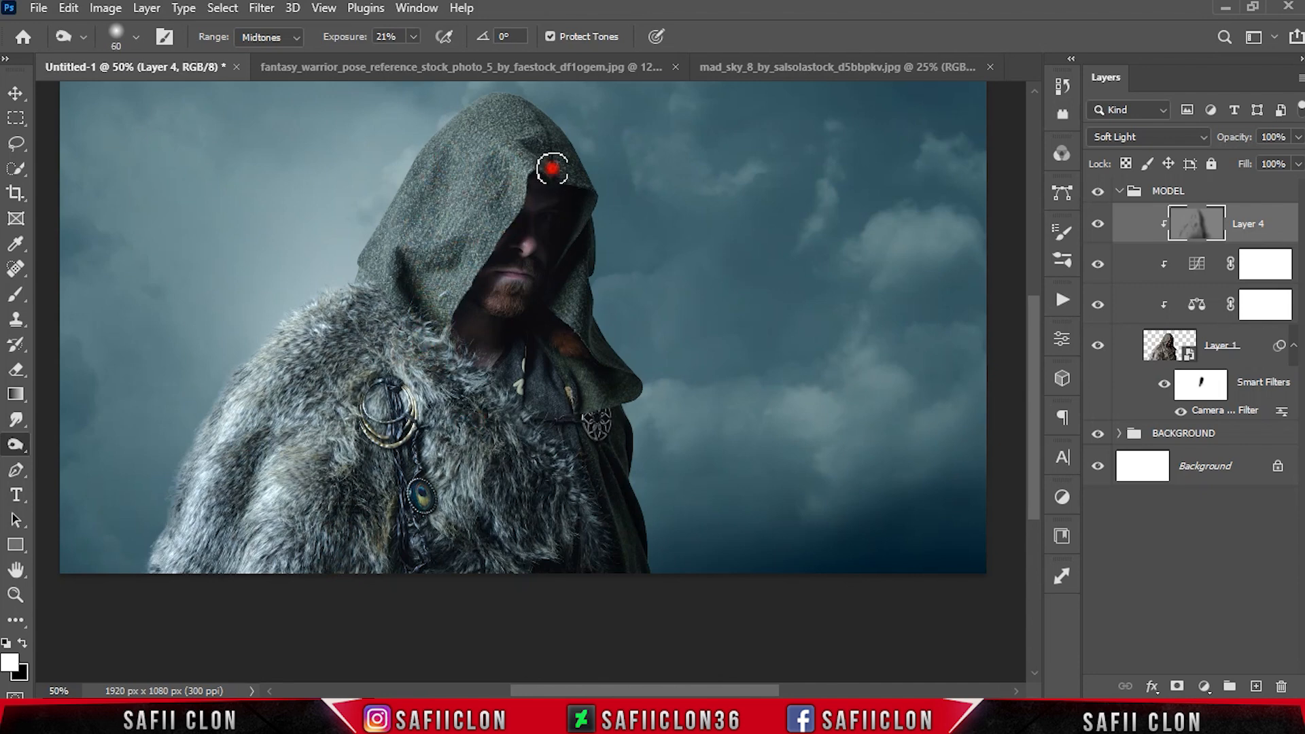
pyautogui.click(1098, 223)
pyautogui.click(1097, 224)
# Brighten the fur along the warrior's light-facing shoulder with the Dodge tool at Midtones range and 21% exposure
pyautogui.rightClick(25, 450)
pyautogui.click(75, 440)
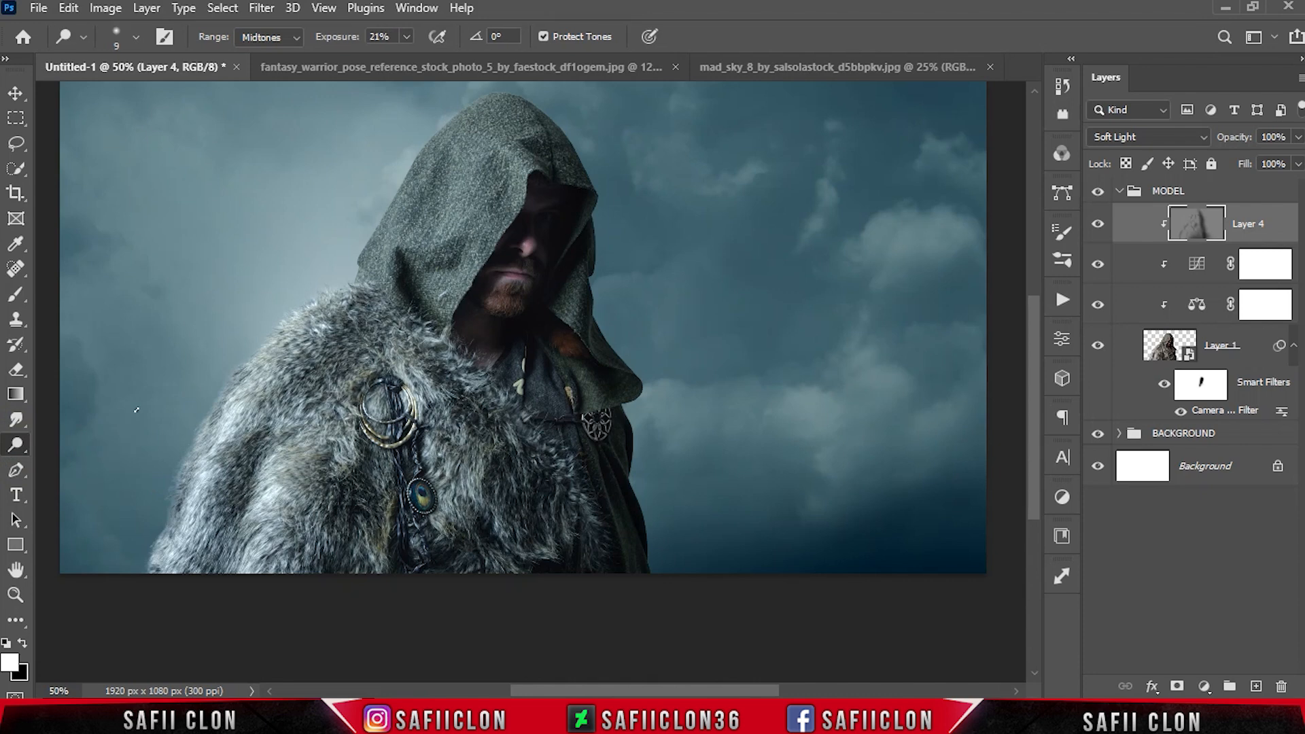
pyautogui.click(136, 38)
pyautogui.click(139, 40)
pyautogui.scroll(1, 469, 606)
pyautogui.moveTo(456, 575); pyautogui.dragTo(574, 605)
pyautogui.hotkey('ctrl', '+')
pyautogui.press(']')
pyautogui.moveTo(402, 341); pyautogui.dragTo(292, 435)
pyautogui.scroll(-2, 288, 407)
pyautogui.moveTo(260, 388)
pyautogui.mouseDown()
pyautogui.moveTo(298, 322)
pyautogui.moveTo(195, 550)
pyautogui.moveTo(267, 318)
pyautogui.moveTo(193, 441)
pyautogui.mouseUp()
pyautogui.moveTo(292, 346); pyautogui.dragTo(401, 253)
# Dodge the light-facing side of the hood and the fur cloak with a larger brush of about 150 px
pyautogui.scroll(4, 349, 308)
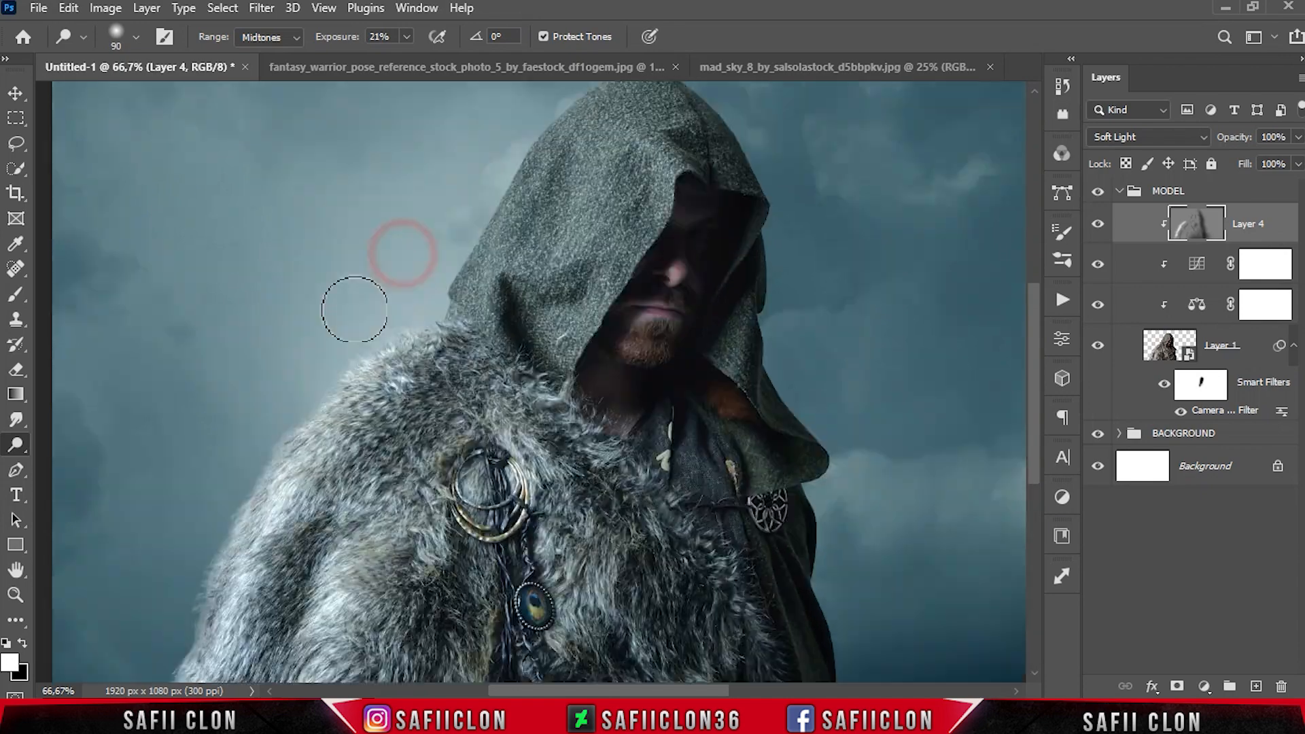
pyautogui.hotkey('ctrl', '-')
pyautogui.hotkey('ctrl', '-')
pyautogui.press(']')
pyautogui.press(']')
pyautogui.press(']')
pyautogui.press(']')
pyautogui.press(']')
pyautogui.moveTo(495, 326); pyautogui.dragTo(569, 306)
pyautogui.moveTo(443, 360); pyautogui.dragTo(457, 385)
pyautogui.click(422, 574)
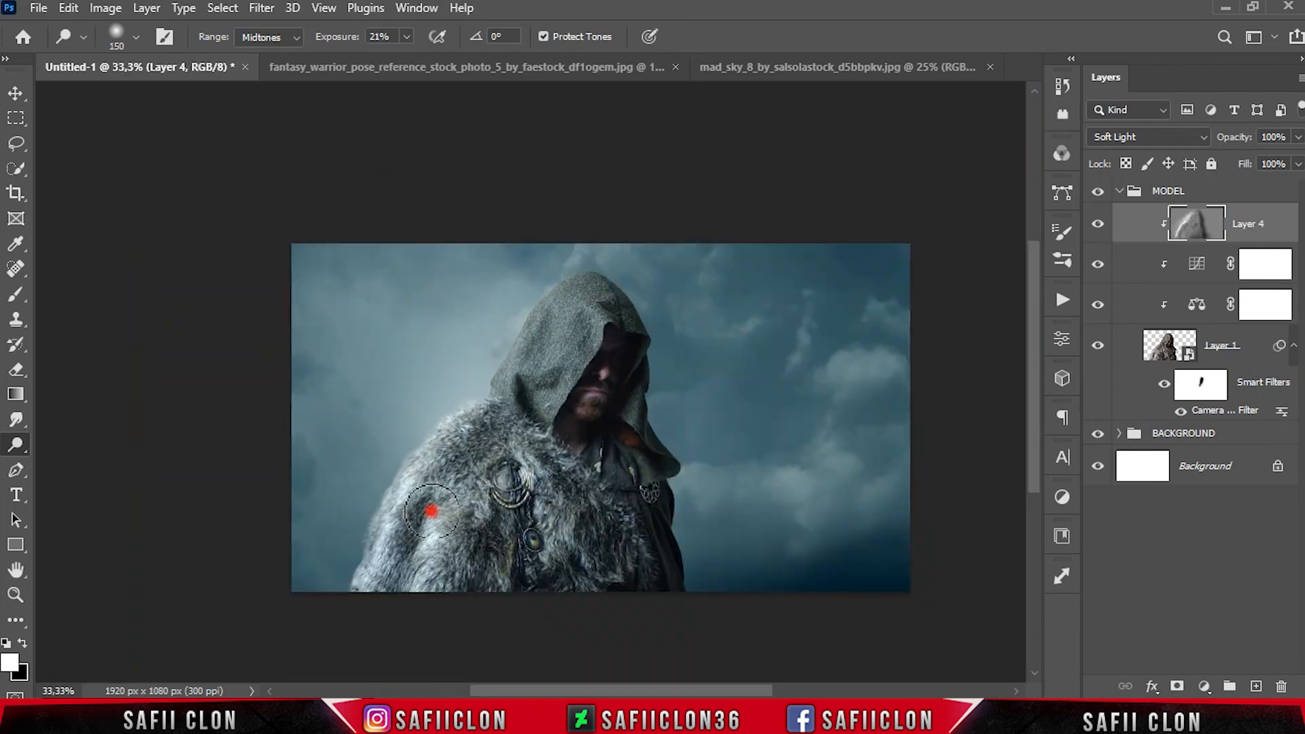
# Dodge the hood's folds and the dark cloth below the brooch with a small brush down to 15 px
pyautogui.hotkey('ctrl', '+')
pyautogui.scroll(-1, 505, 521)
pyautogui.press('[')
pyautogui.press('[')
pyautogui.press('[')
pyautogui.press('[')
pyautogui.press('[')
pyautogui.press('[')
pyautogui.press('[')
pyautogui.moveTo(563, 368); pyautogui.dragTo(604, 216)
pyautogui.scroll(-1, 631, 256)
pyautogui.press(']')
pyautogui.press('[')
pyautogui.press('[')
pyautogui.moveTo(715, 469); pyautogui.dragTo(725, 503)
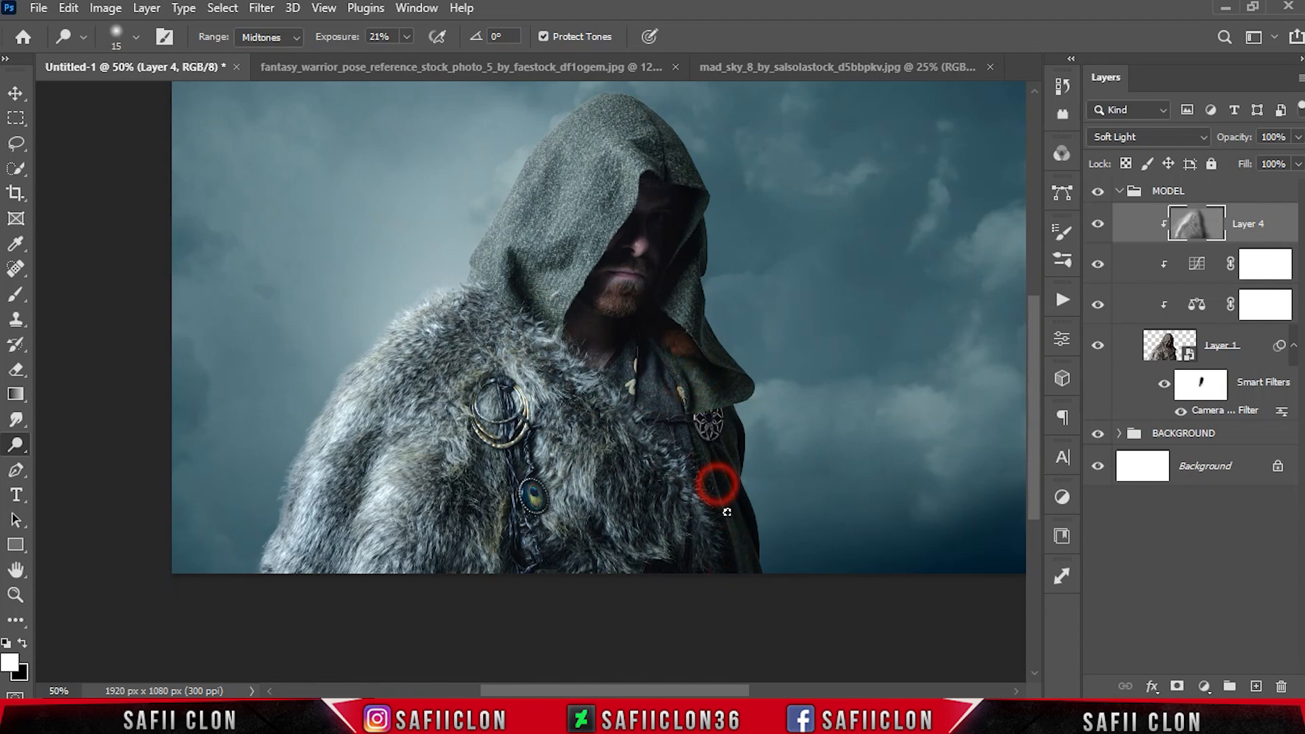
# Brighten the outer edge of the hood and left shoulder with a 90 px Dodge brush, and compare the layer's effect
pyautogui.scroll(-2, 726, 512)
pyautogui.scroll(3, 611, 381)
pyautogui.press(']')
pyautogui.press(']')
pyautogui.press(']')
pyautogui.press(']')
pyautogui.press(']')
pyautogui.press(']')
pyautogui.press(']')
pyautogui.press(']')
pyautogui.press(']')
pyautogui.press(']')
pyautogui.press(']')
pyautogui.press(']')
pyautogui.press(']')
pyautogui.press(']')
pyautogui.press(']')
pyautogui.click(463, 294)
pyautogui.press('[')
pyautogui.press('[')
pyautogui.press('[')
pyautogui.press('[')
pyautogui.moveTo(454, 301); pyautogui.dragTo(513, 201)
pyautogui.scroll(1, 507, 266)
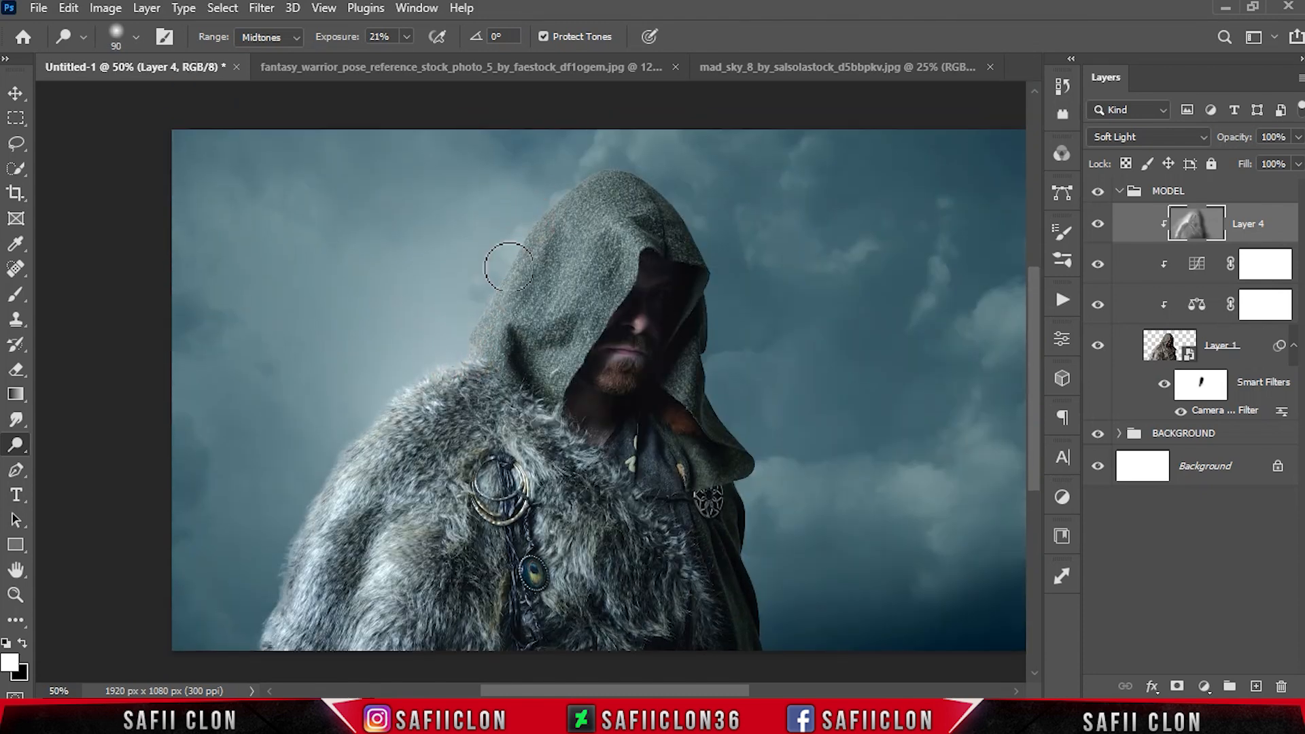
pyautogui.scroll(-2, 387, 380)
pyautogui.moveTo(295, 454)
pyautogui.mouseDown()
pyautogui.moveTo(404, 272)
pyautogui.moveTo(445, 258)
pyautogui.mouseUp()
pyautogui.scroll(1, 605, 299)
pyautogui.click(1098, 224)
pyautogui.click(1098, 225)
pyautogui.click(1099, 226)
pyautogui.click(1098, 226)
pyautogui.click(1099, 227)
pyautogui.click(1098, 226)
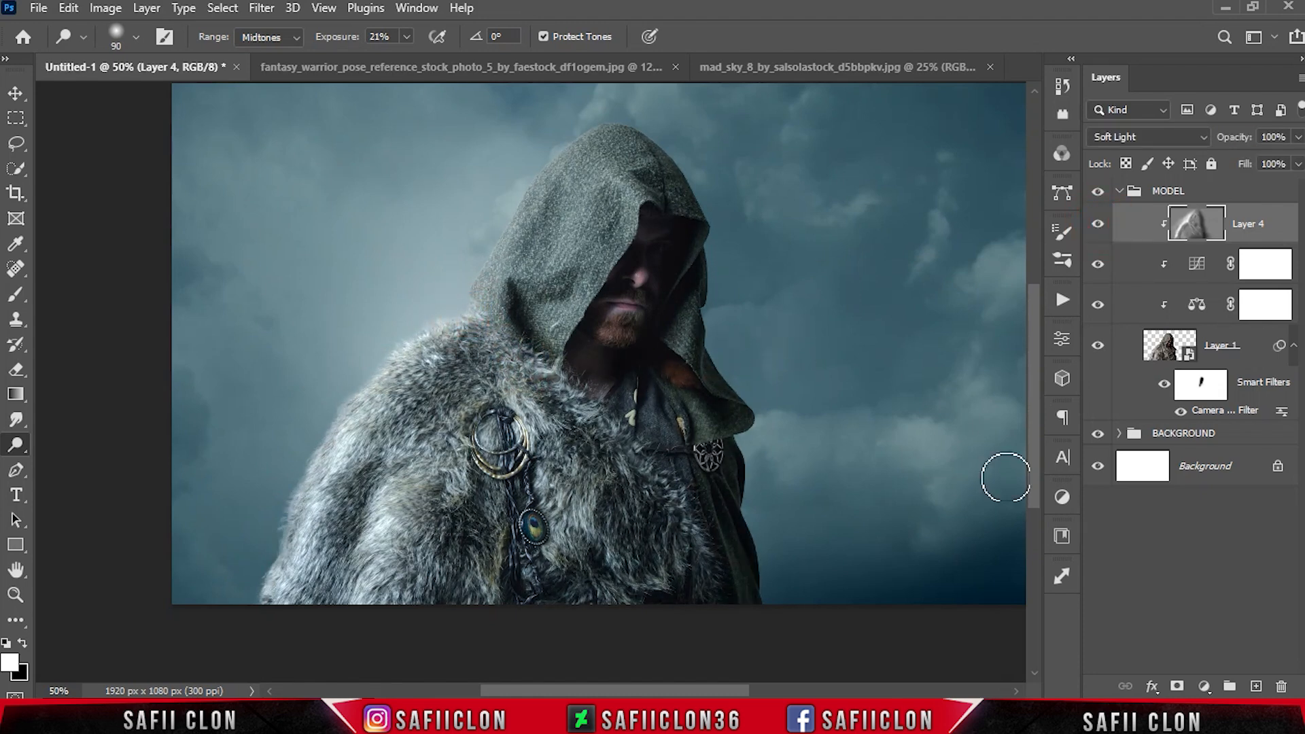
# Add a new layer above the dodge-and-burn layer and clip it to the warrior
pyautogui.click(1257, 685)
pyautogui.rightClick(1254, 228)
pyautogui.click(1074, 354)
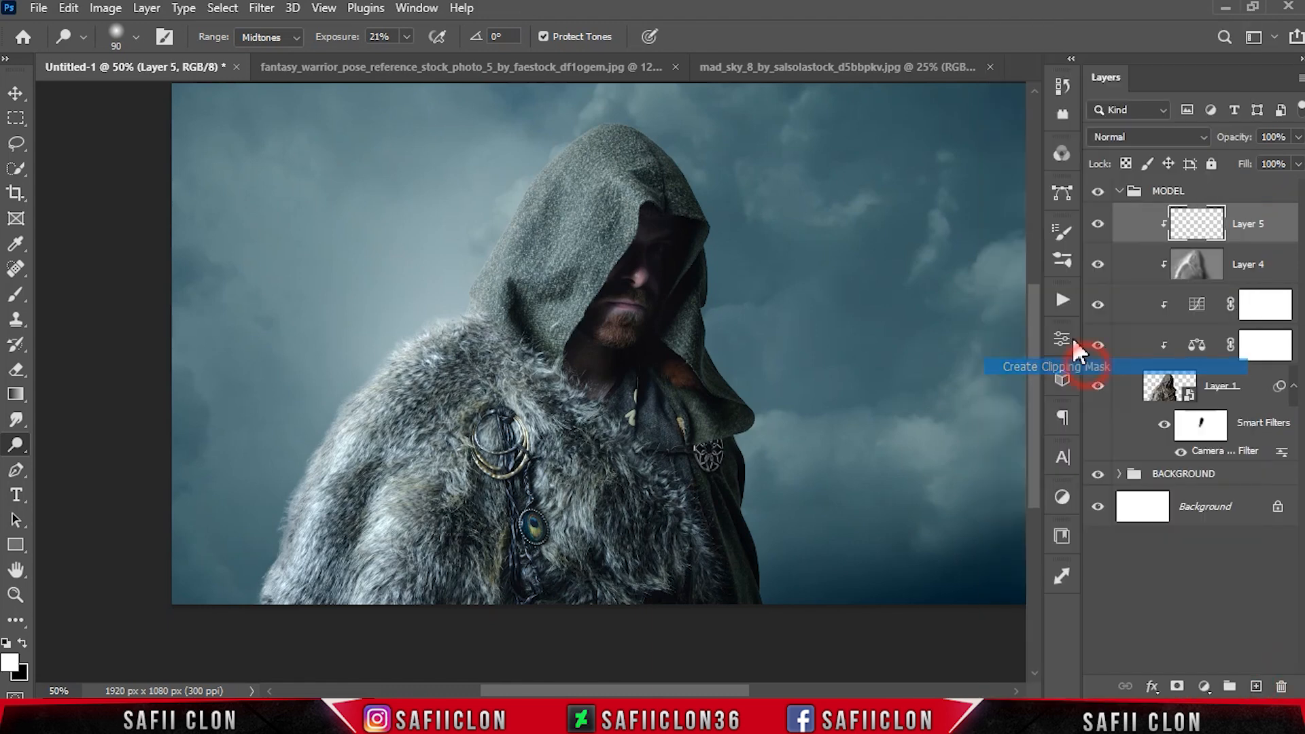
# Set up a Soft Round brush at 11% opacity with the dark blue 1a3843 sampled from the sky
pyautogui.click(17, 294)
pyautogui.click(117, 38)
pyautogui.click(130, 285)
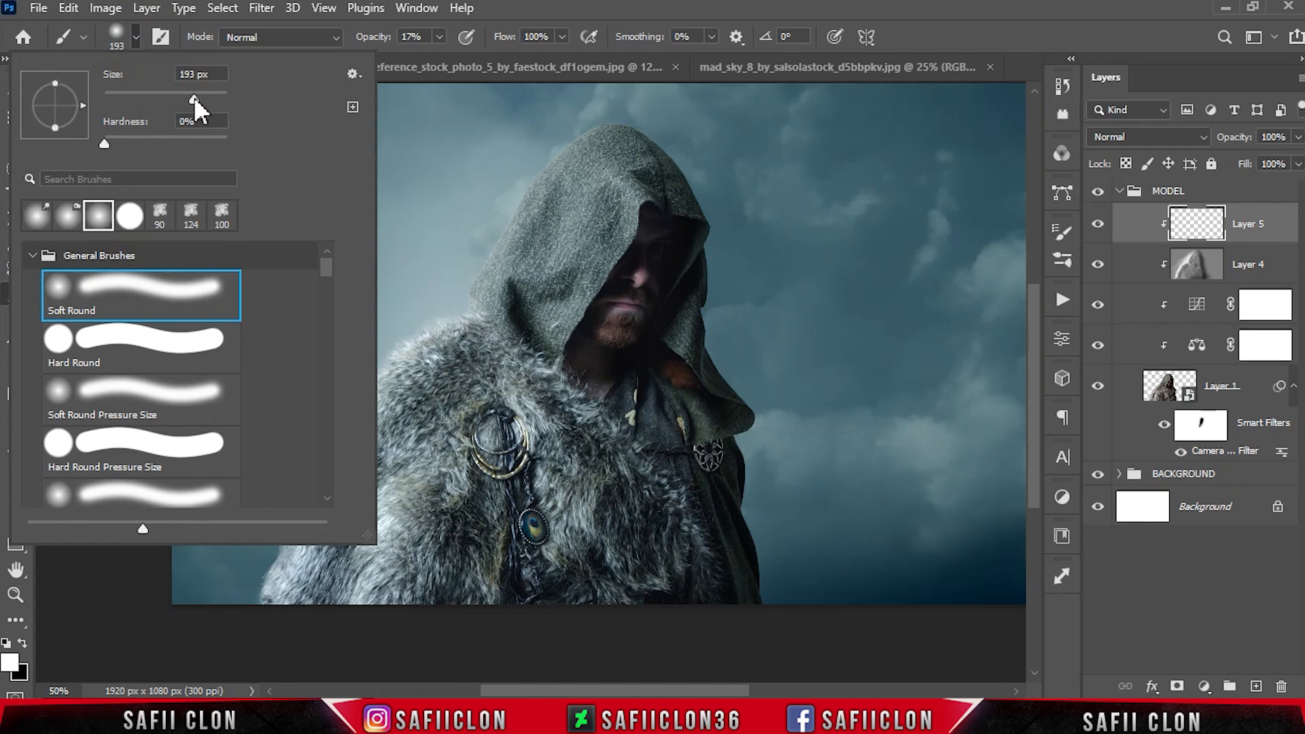
pyautogui.click(139, 37)
pyautogui.click(439, 37)
pyautogui.click(439, 37)
pyautogui.click(10, 662)
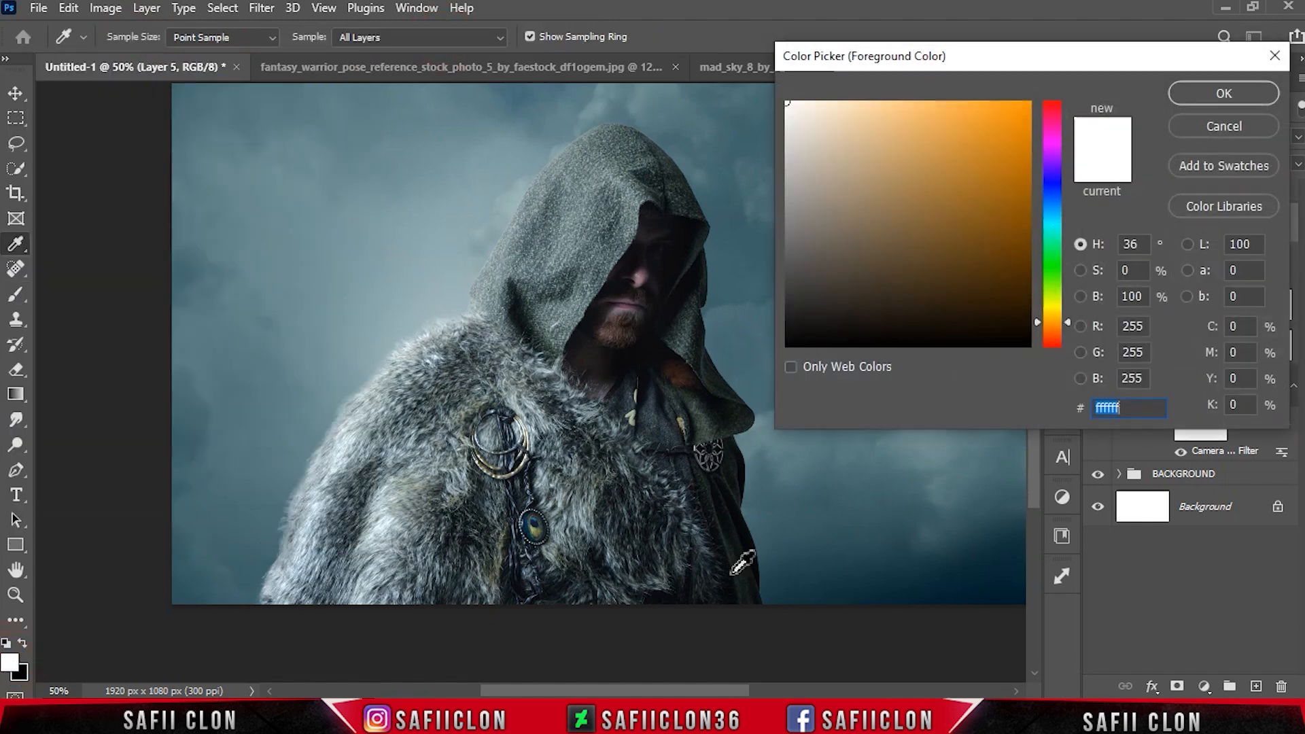
pyautogui.click(788, 598)
pyautogui.click(782, 593)
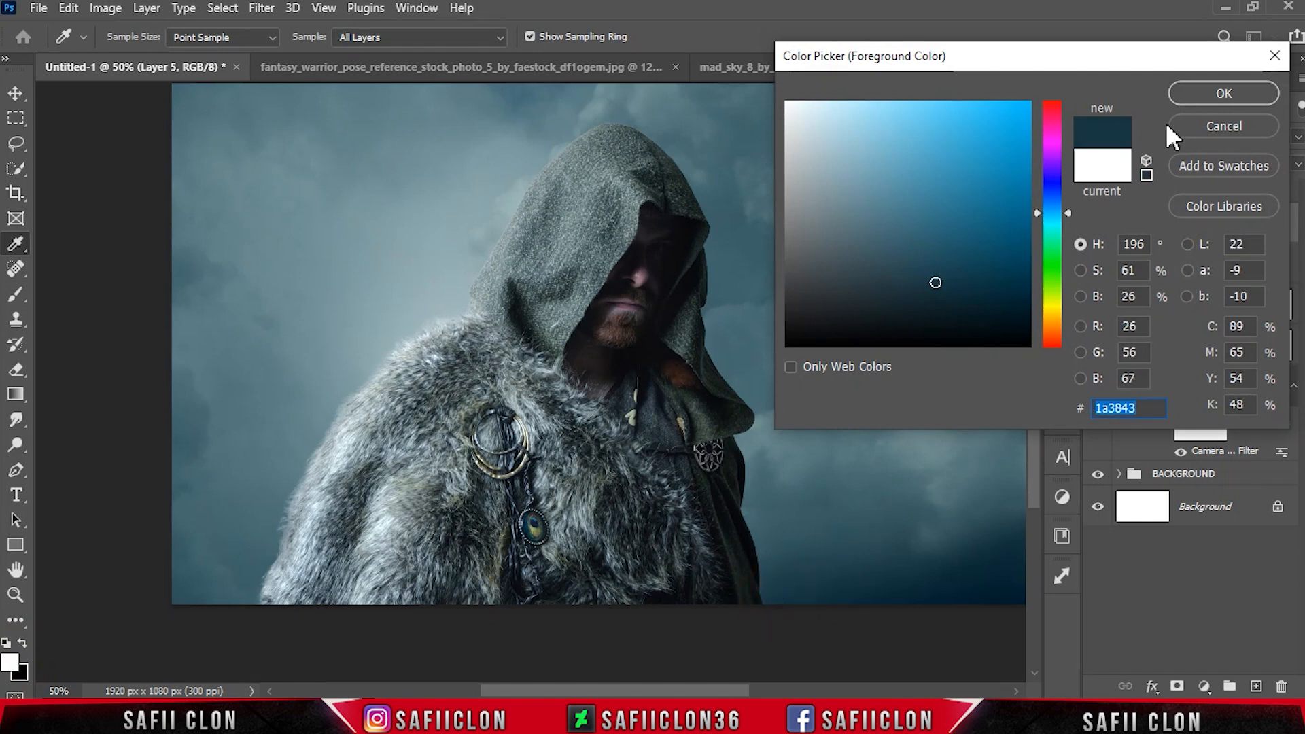
pyautogui.click(1223, 93)
# Paint a faint blue haze over the warrior's lower body and cloak edge with a large brush, and compare the effect
pyautogui.moveTo(708, 690); pyautogui.dragTo(721, 689)
pyautogui.press(']')
pyautogui.press(']')
pyautogui.moveTo(711, 620)
pyautogui.mouseDown()
pyautogui.moveTo(694, 623)
pyautogui.moveTo(748, 617)
pyautogui.moveTo(684, 607)
pyautogui.mouseUp()
pyautogui.press(']')
pyautogui.scroll(-4, 725, 585)
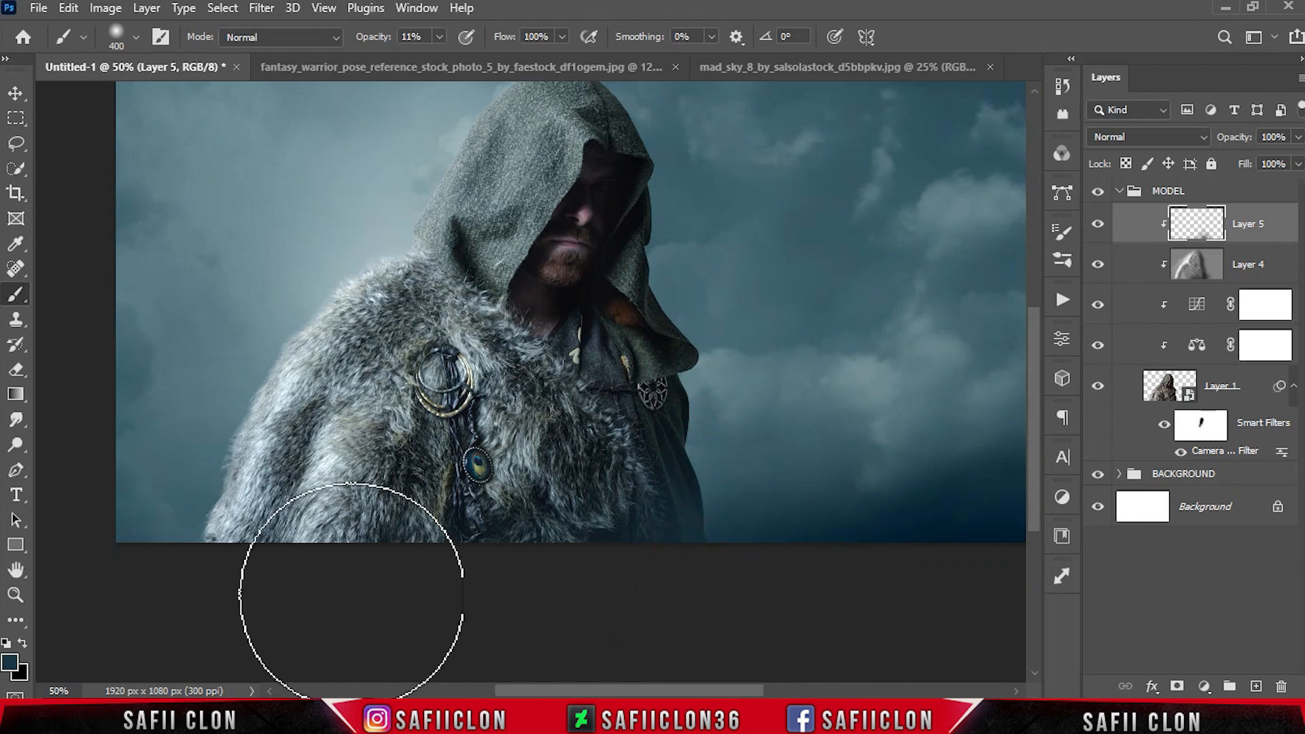
pyautogui.scroll(3, 341, 588)
pyautogui.moveTo(600, 588); pyautogui.dragTo(722, 448)
pyautogui.press('[')
pyautogui.press('[')
pyautogui.press(']')
pyautogui.press(']')
pyautogui.press(']')
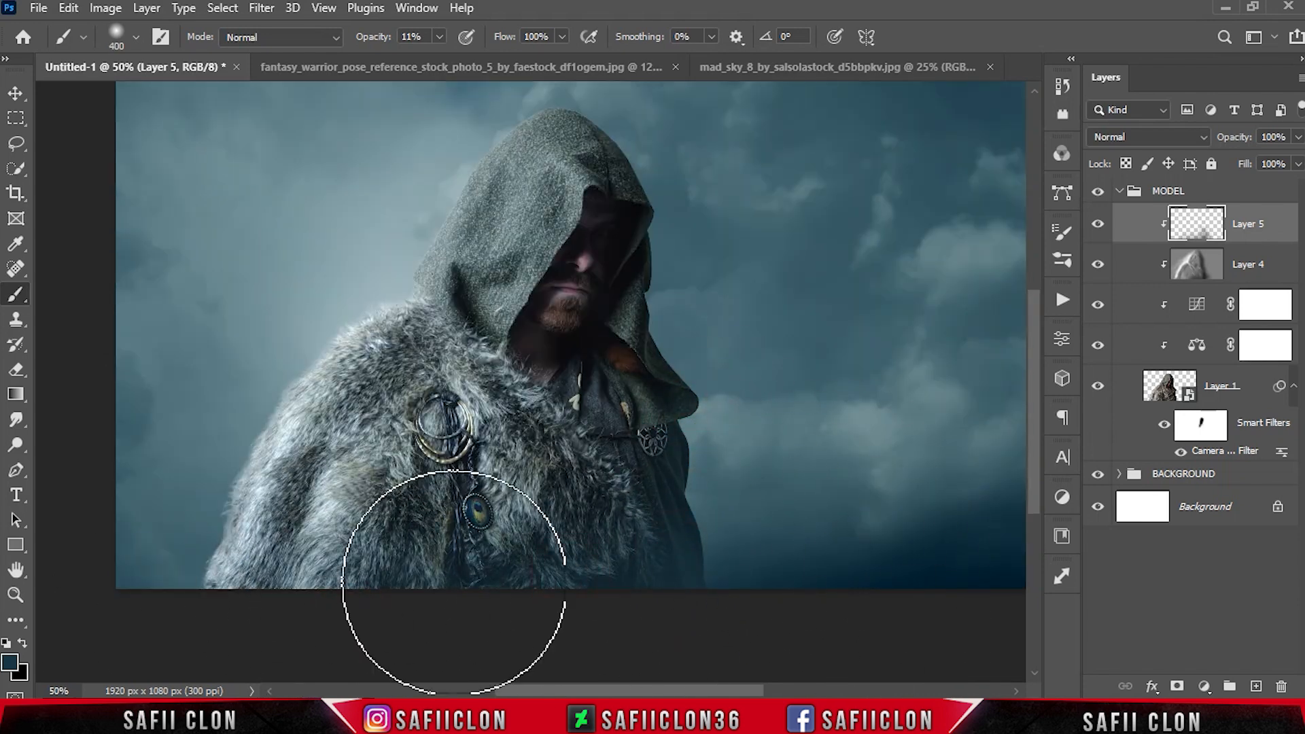
pyautogui.hotkey('ctrl', '-')
pyautogui.click(1098, 225)
pyautogui.click(1098, 225)
pyautogui.click(1097, 224)
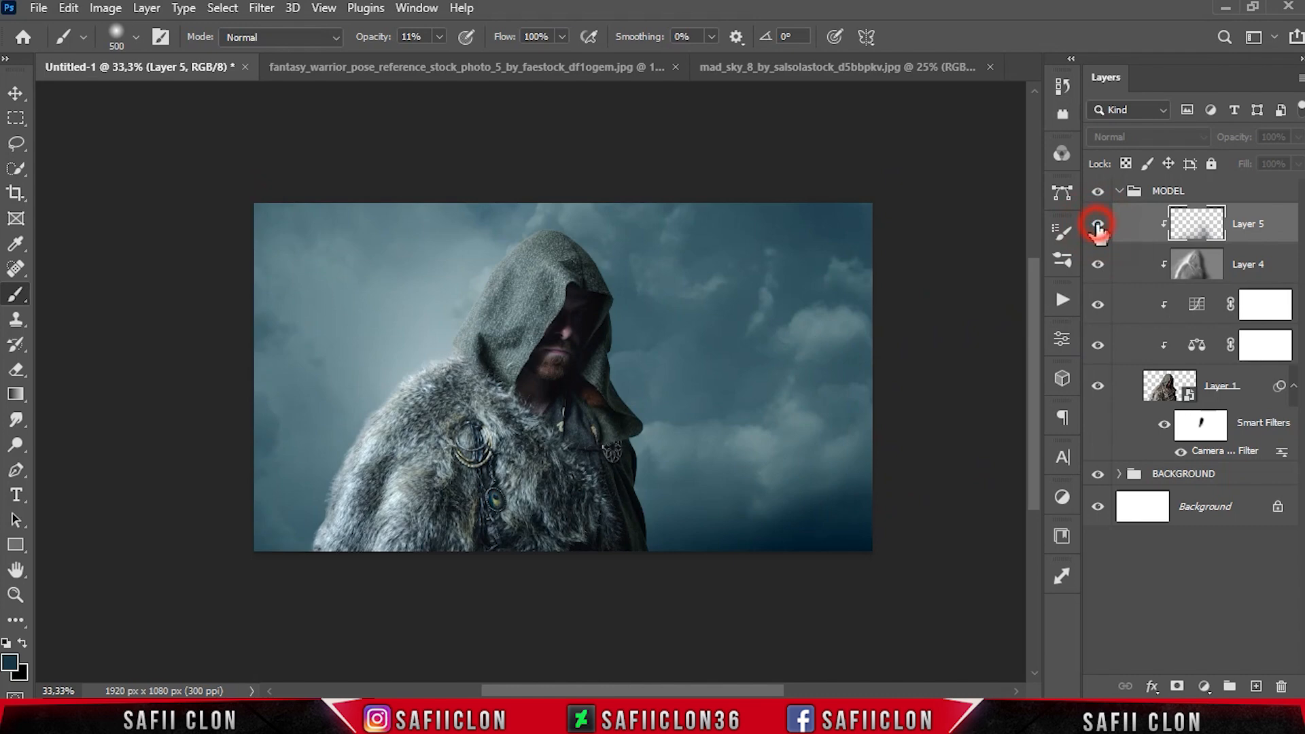
# Add an Inner Shadow layer style to the warrior's layer with the Color Dodge blend mode
pyautogui.click(1256, 385)
pyautogui.rightClick(1252, 388)
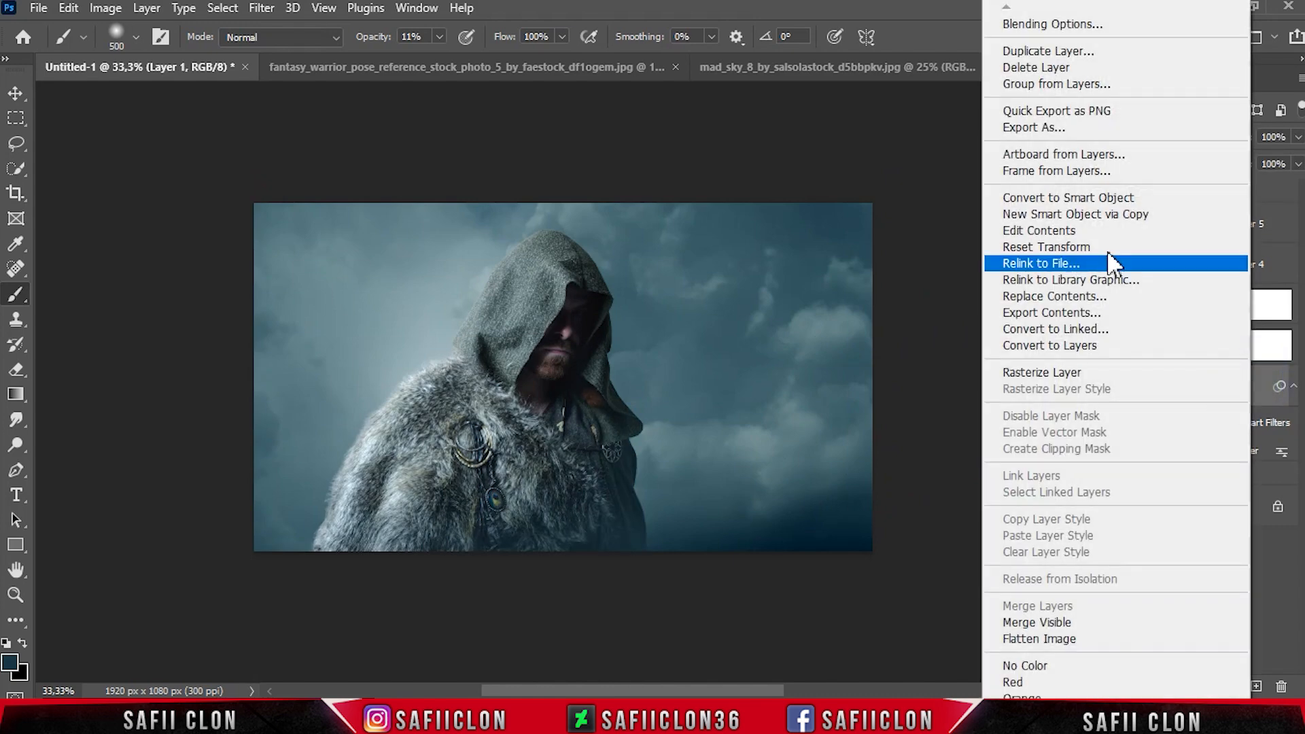
pyautogui.click(1058, 25)
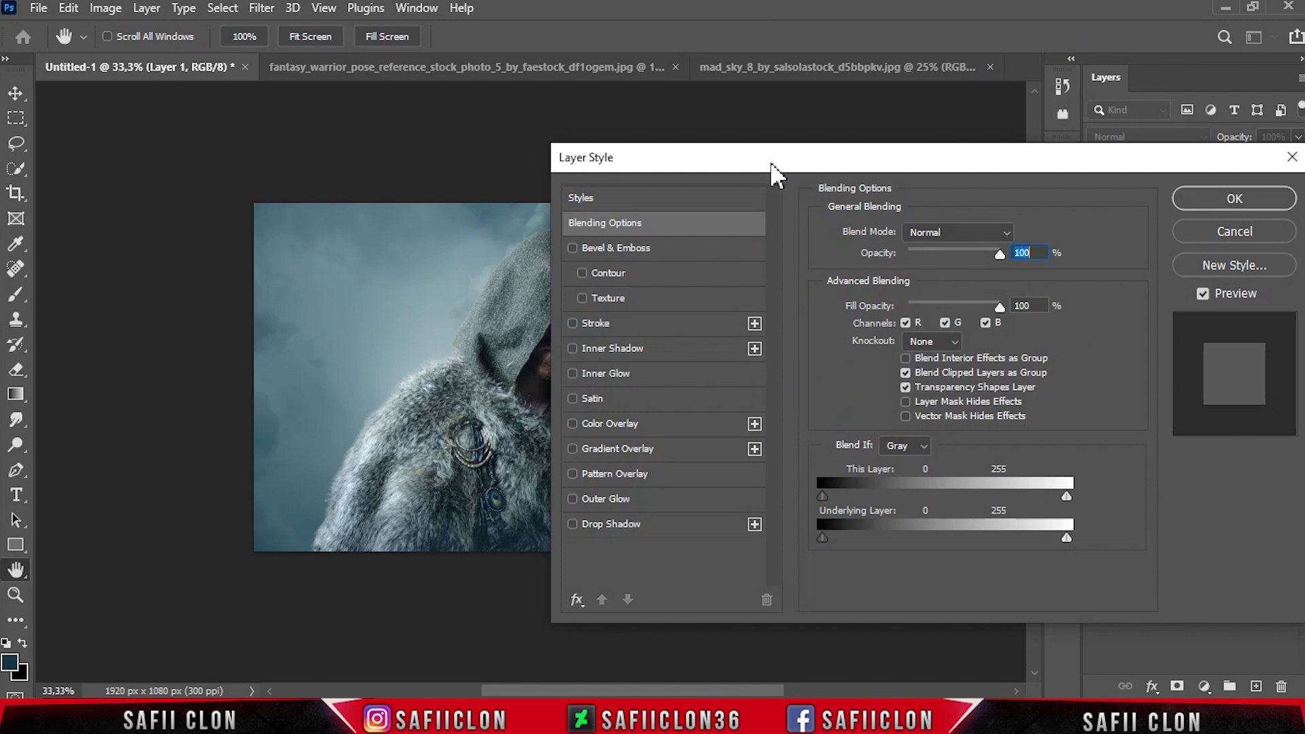
pyautogui.moveTo(771, 163); pyautogui.dragTo(874, 159)
pyautogui.click(755, 343)
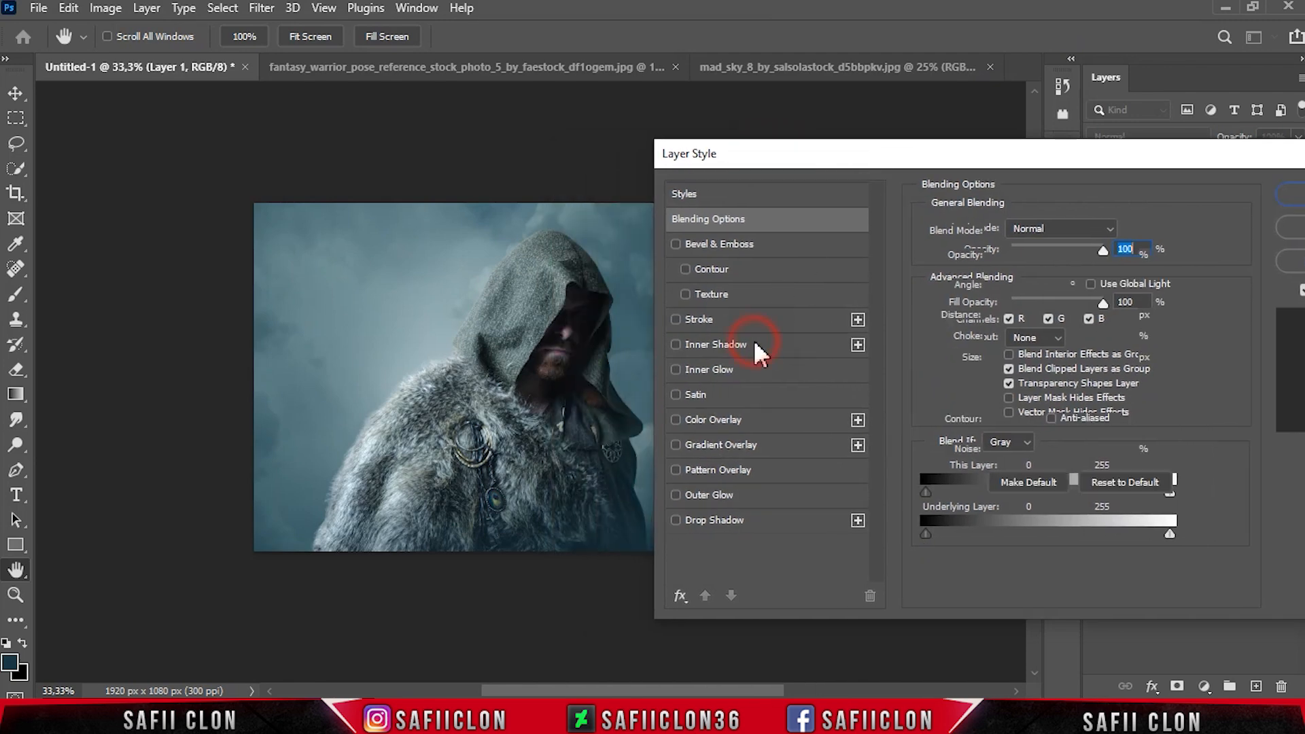
pyautogui.click(1036, 231)
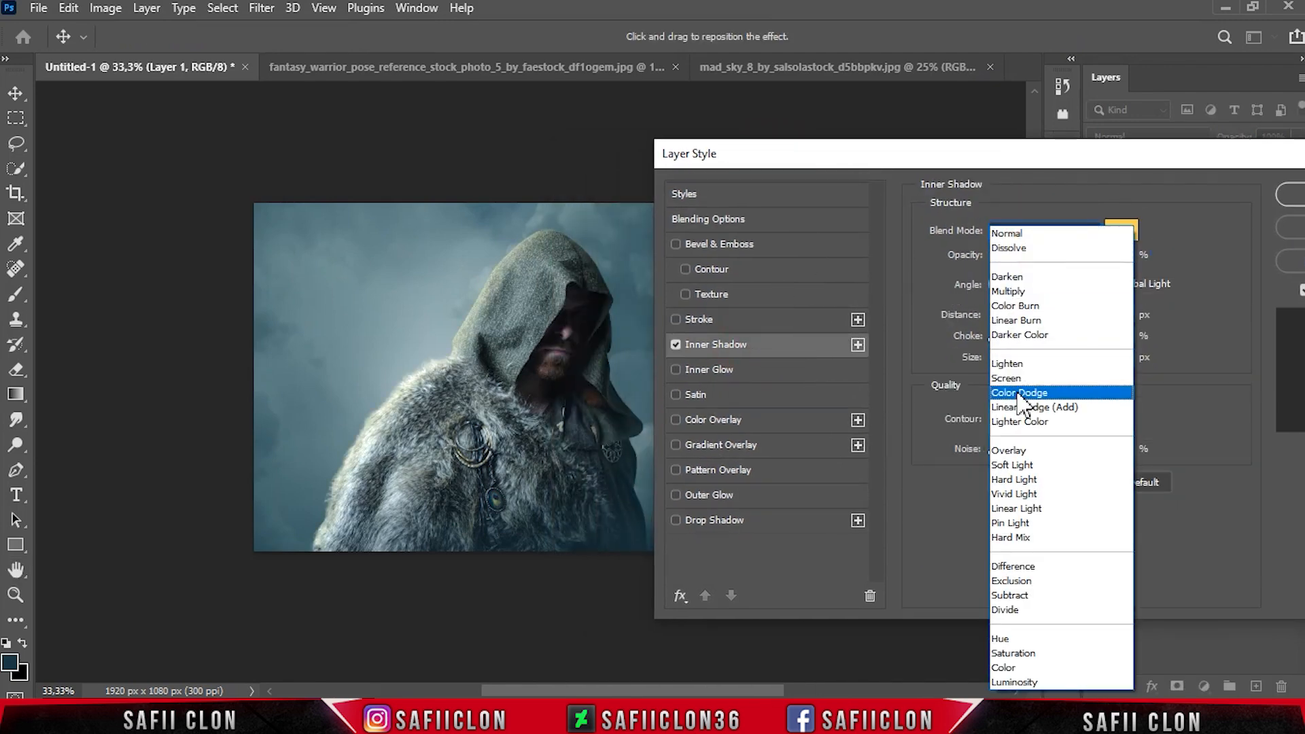
pyautogui.click(1020, 395)
# Set the Inner Shadow colour to the warm yellow fcce51
pyautogui.click(1120, 230)
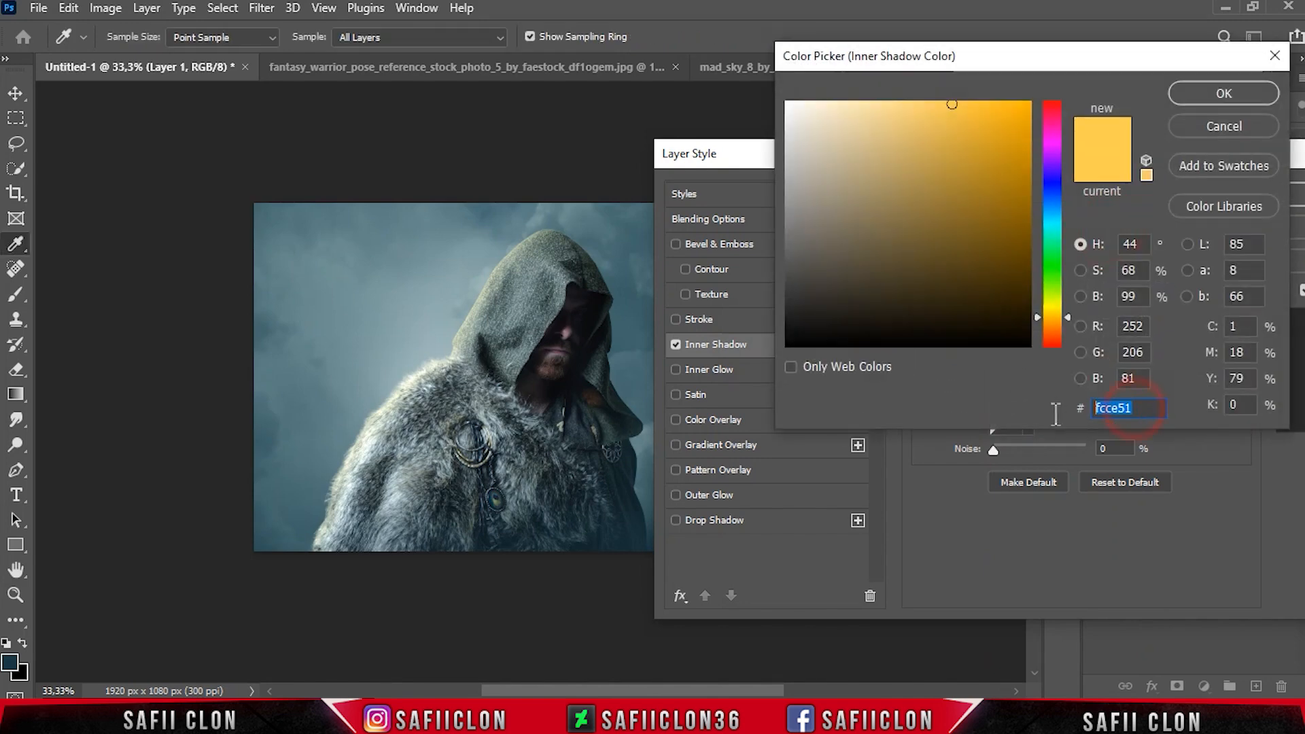
pyautogui.write('f')
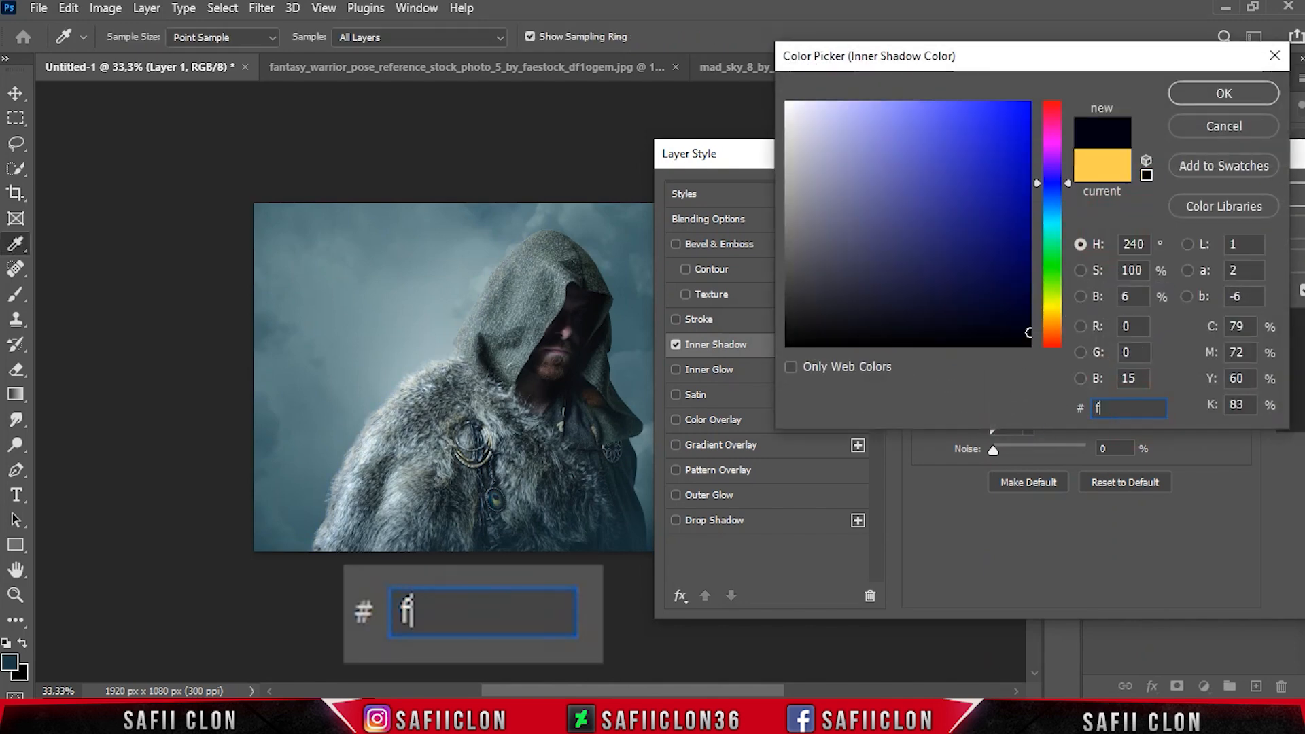
pyautogui.write('cce51')
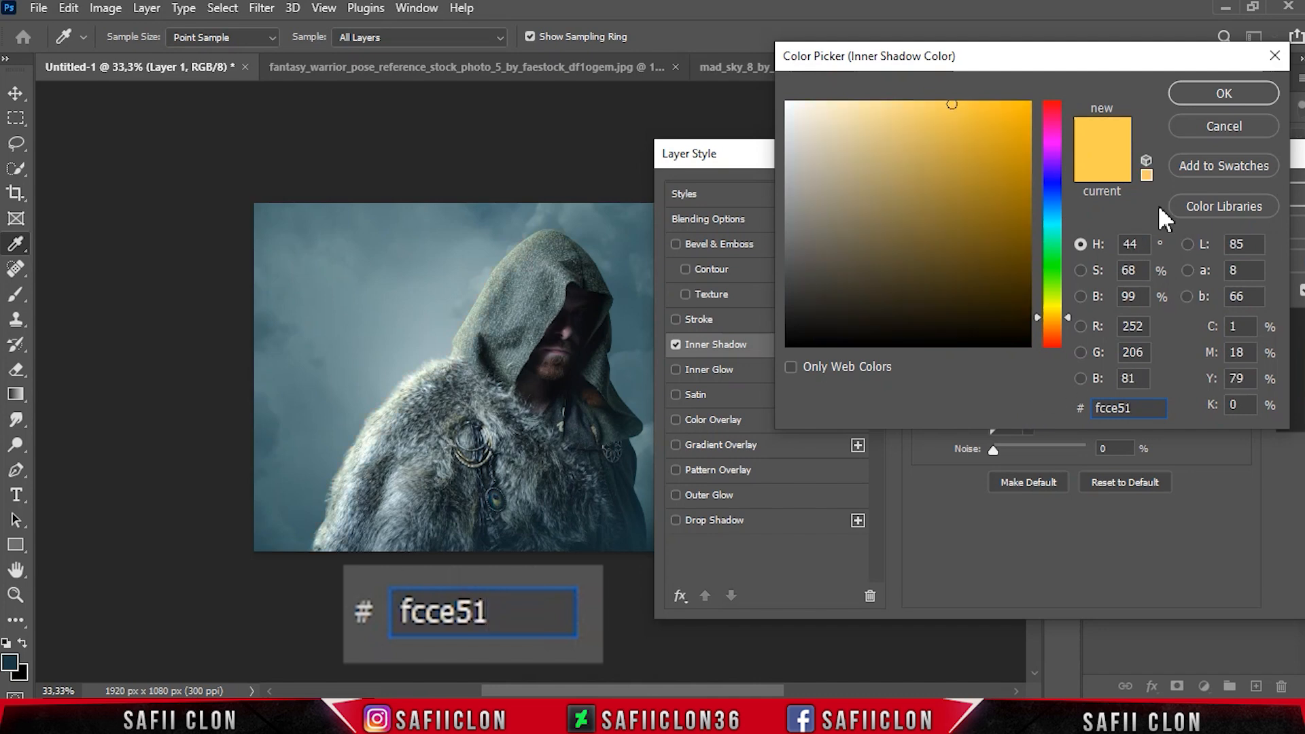
pyautogui.click(1191, 94)
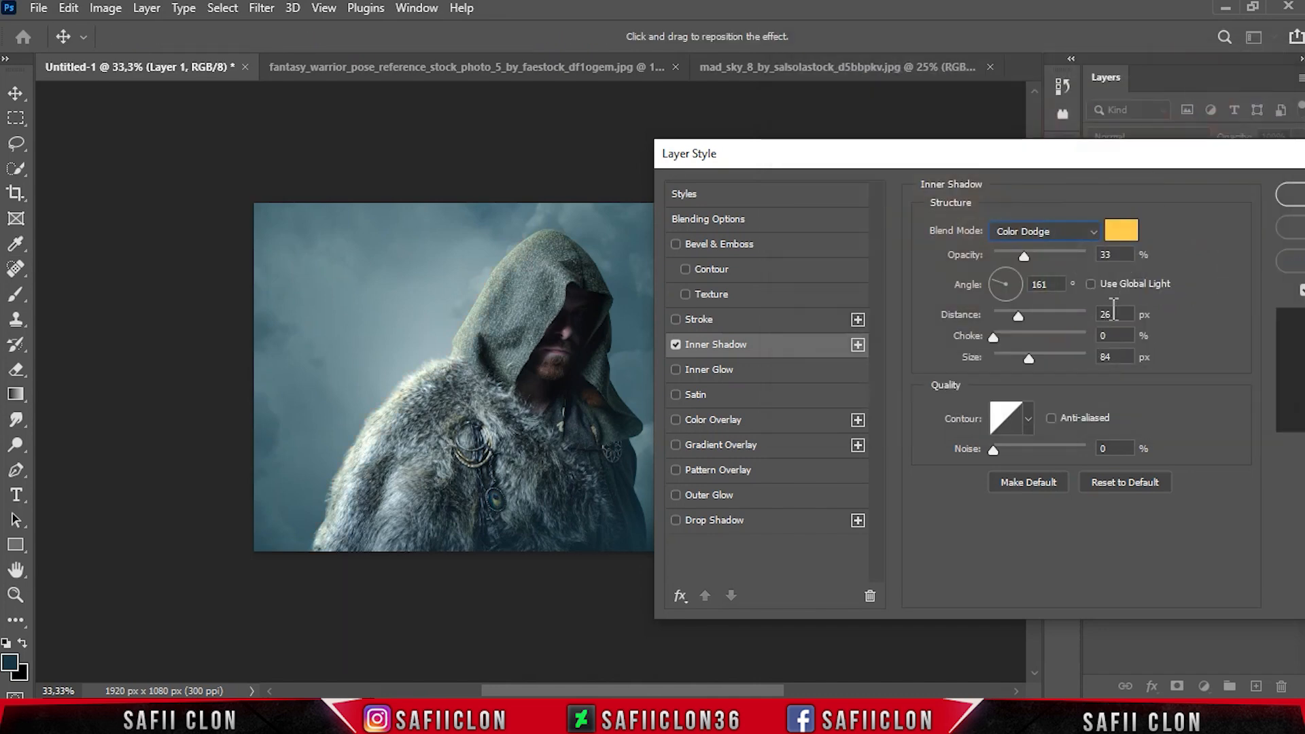
# Apply the Inner Shadow at 32% opacity, 160° angle, 26 px distance and 84 px size, and compare the warrior with and without it
pyautogui.moveTo(1026, 253); pyautogui.dragTo(1023, 253)
pyautogui.click(1040, 284)
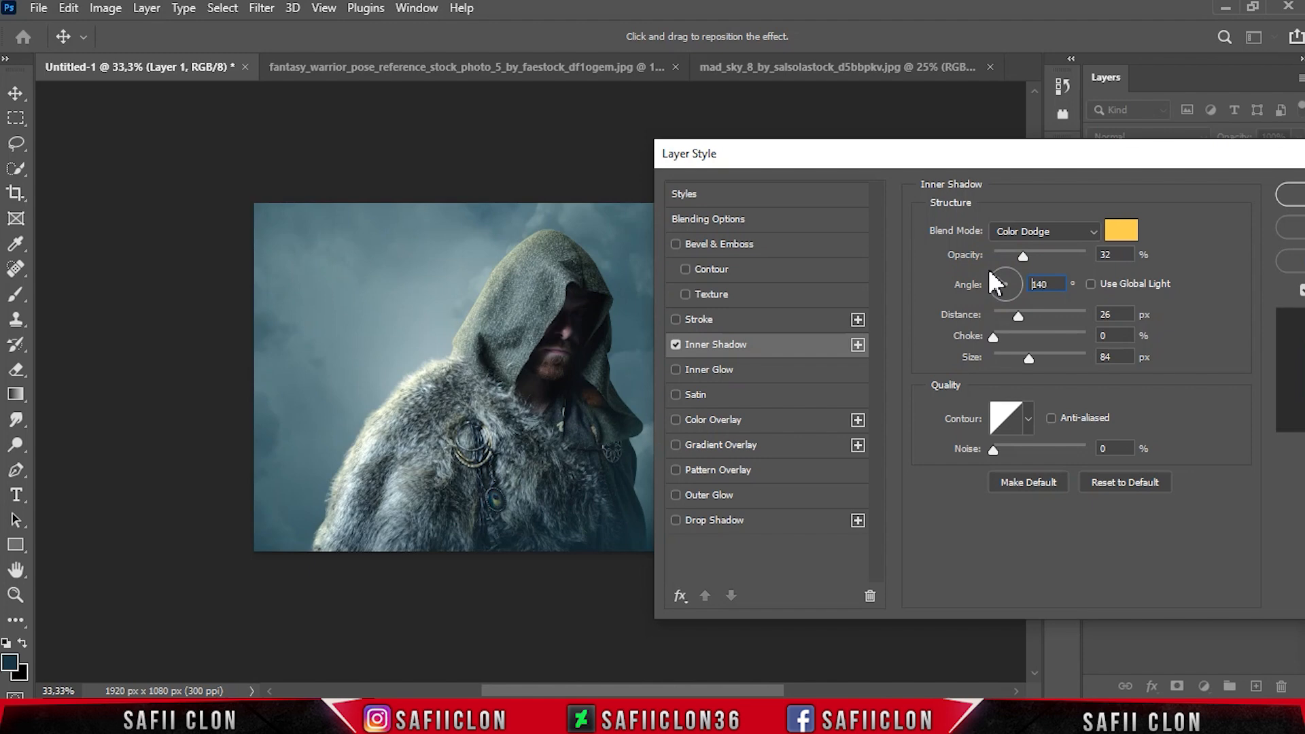
pyautogui.moveTo(993, 285); pyautogui.dragTo(986, 276)
pyautogui.moveTo(1029, 324)
pyautogui.mouseDown()
pyautogui.moveTo(1060, 323)
pyautogui.moveTo(1018, 307)
pyautogui.mouseUp()
pyautogui.moveTo(1030, 360)
pyautogui.mouseDown()
pyautogui.moveTo(1060, 358)
pyautogui.moveTo(1030, 353)
pyautogui.mouseUp()
pyautogui.moveTo(1126, 170); pyautogui.dragTo(802, 211)
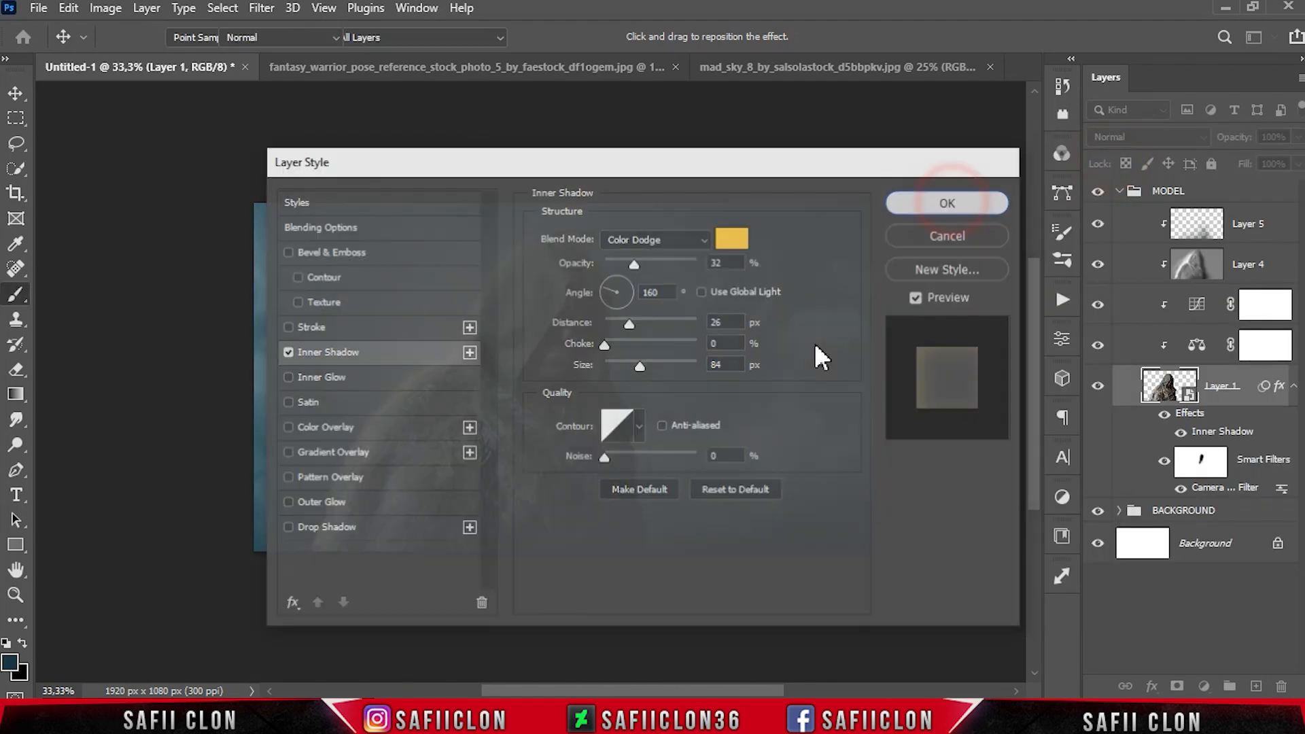
pyautogui.press('Return')
pyautogui.click(1165, 416)
pyautogui.click(1165, 416)
pyautogui.click(1165, 416)
pyautogui.click(1165, 416)
# Collapse the MODEL group and add a Brightness/Contrast adjustment above it with brightness -120 and increased contrast
pyautogui.click(1234, 197)
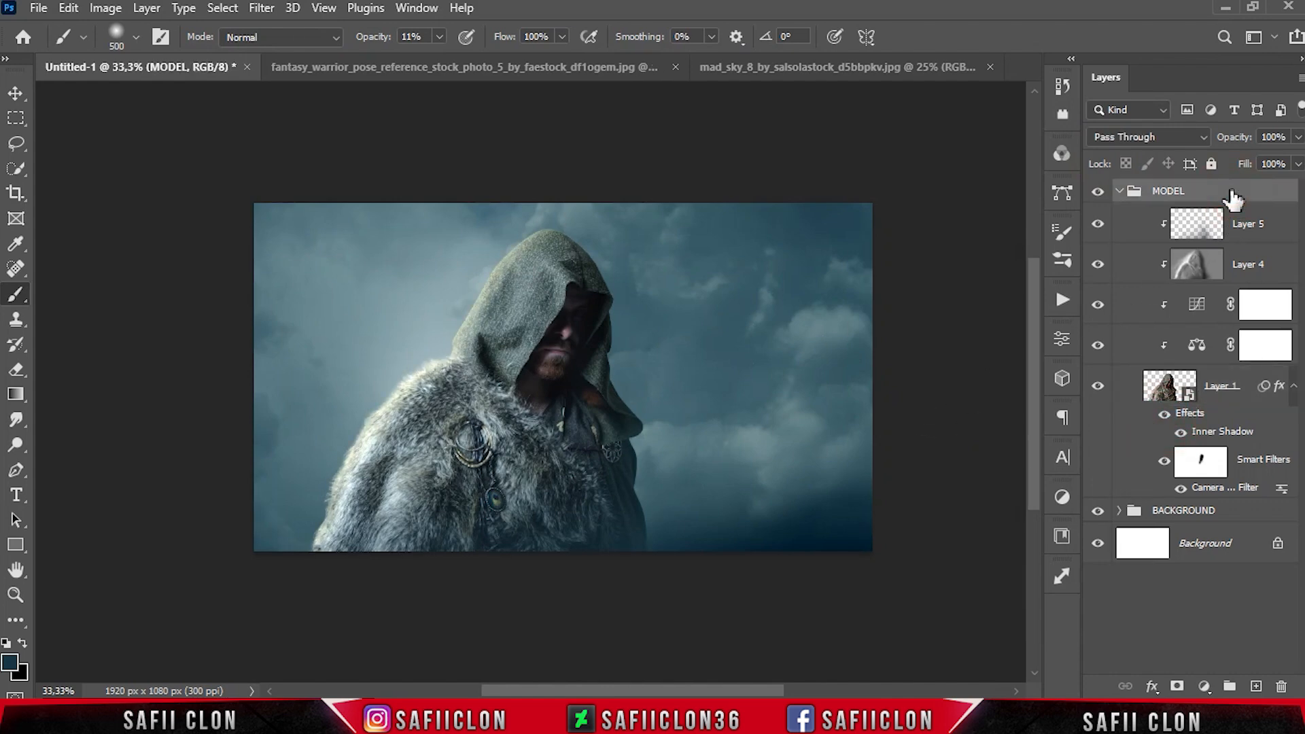
pyautogui.click(1118, 193)
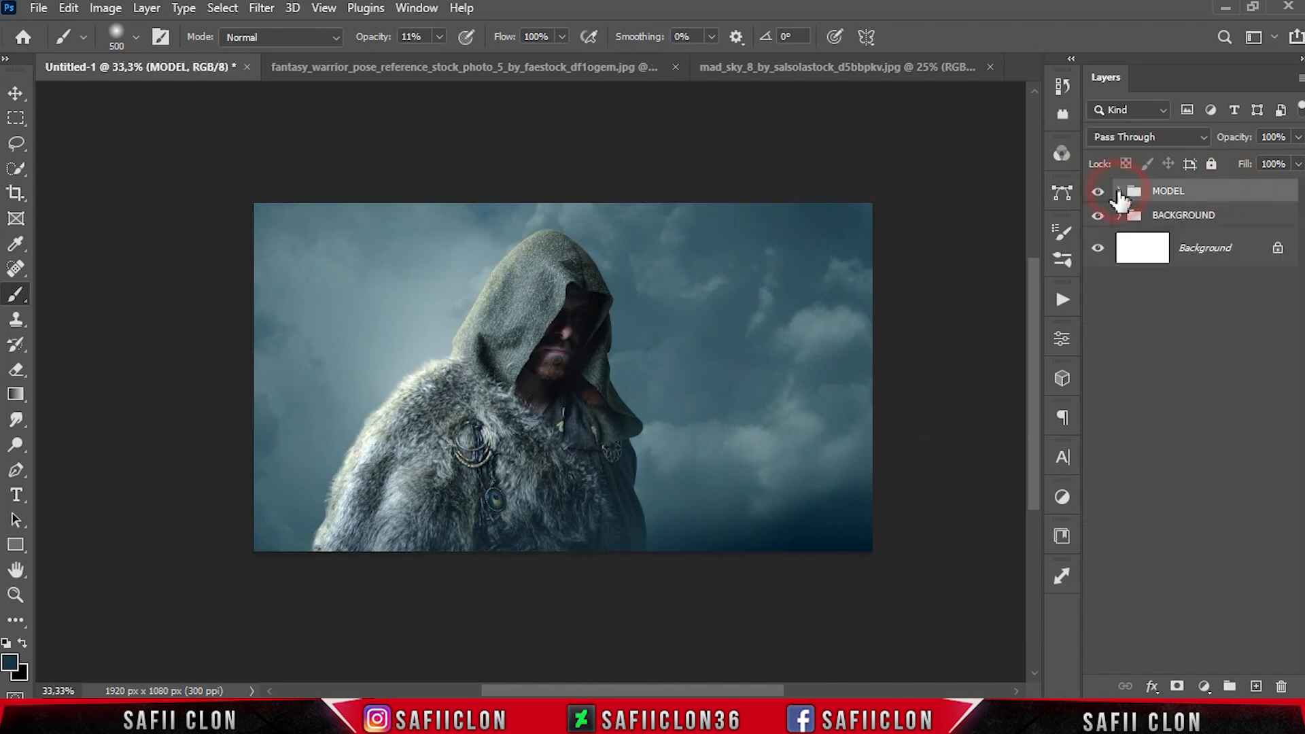
pyautogui.click(1203, 687)
pyautogui.click(1204, 408)
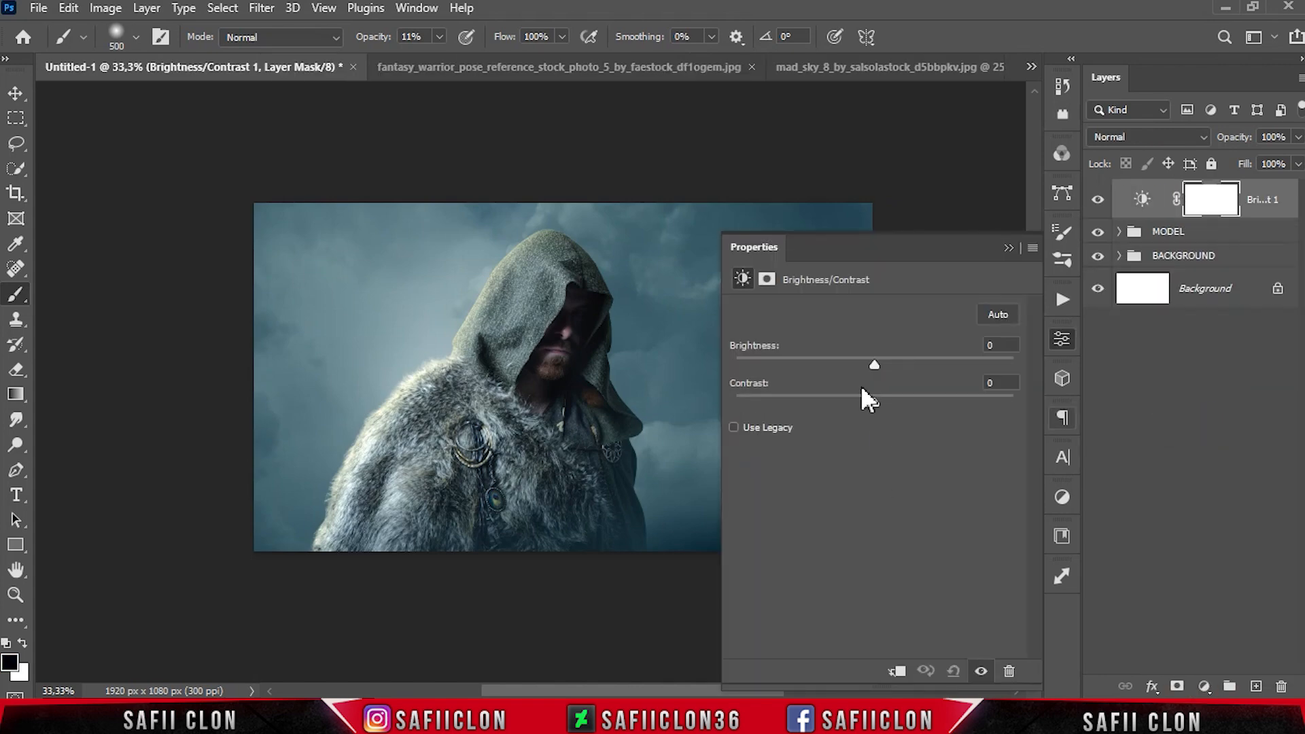
pyautogui.moveTo(874, 365); pyautogui.dragTo(765, 364)
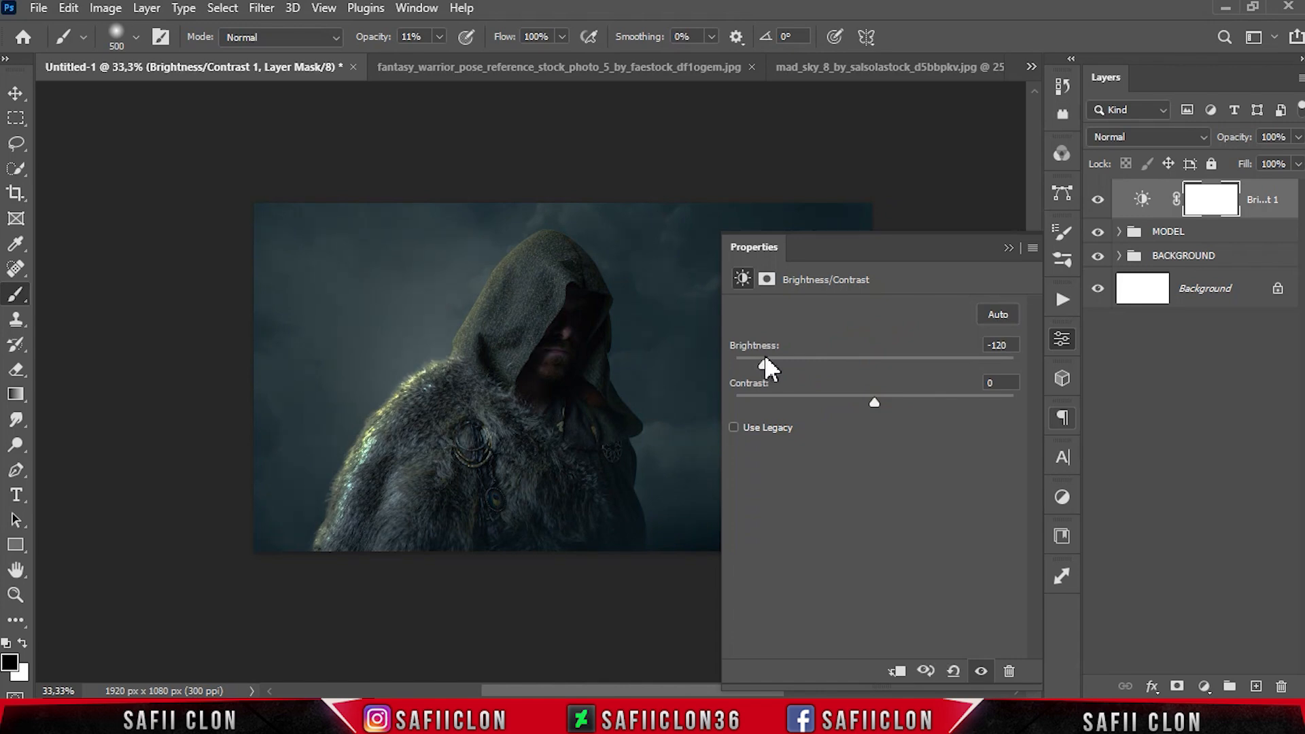
pyautogui.moveTo(874, 402); pyautogui.dragTo(945, 401)
pyautogui.click(1008, 247)
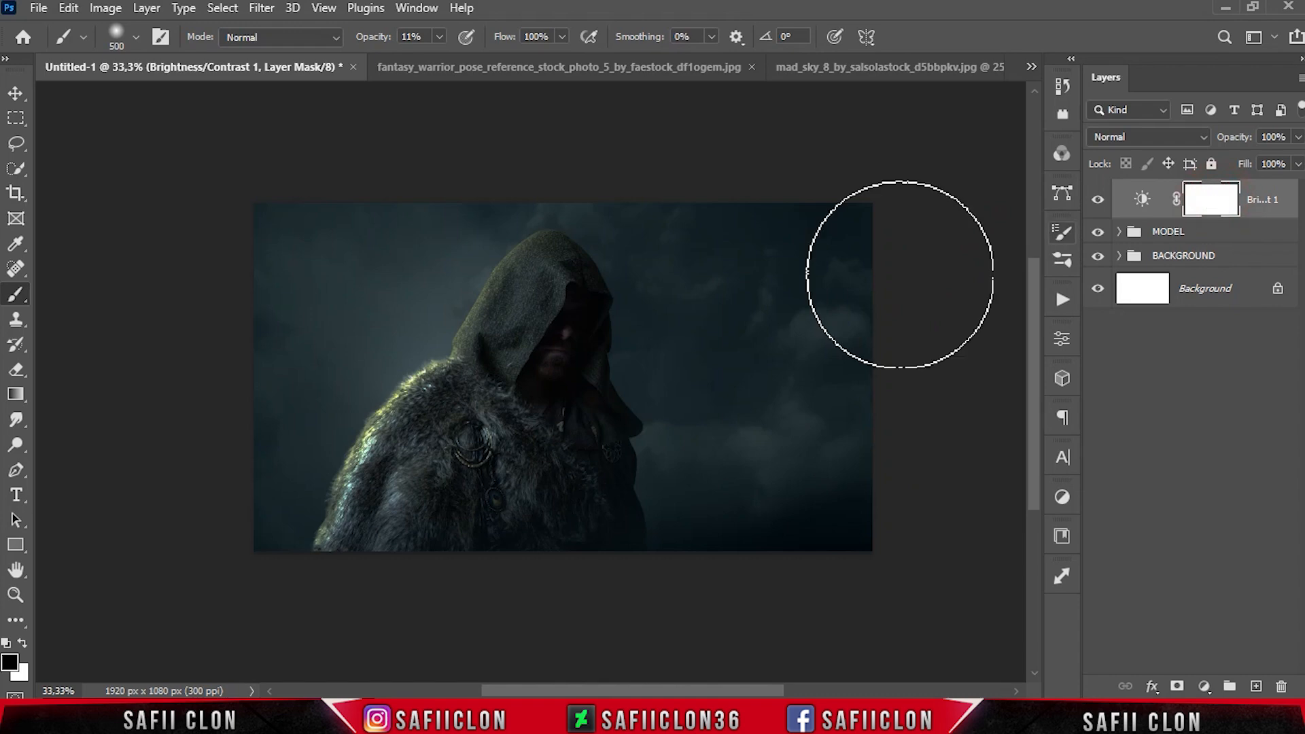
# Set up the soft round brush at 100% opacity for painting on the adjustment's mask
pyautogui.rightClick(22, 295)
pyautogui.click(70, 297)
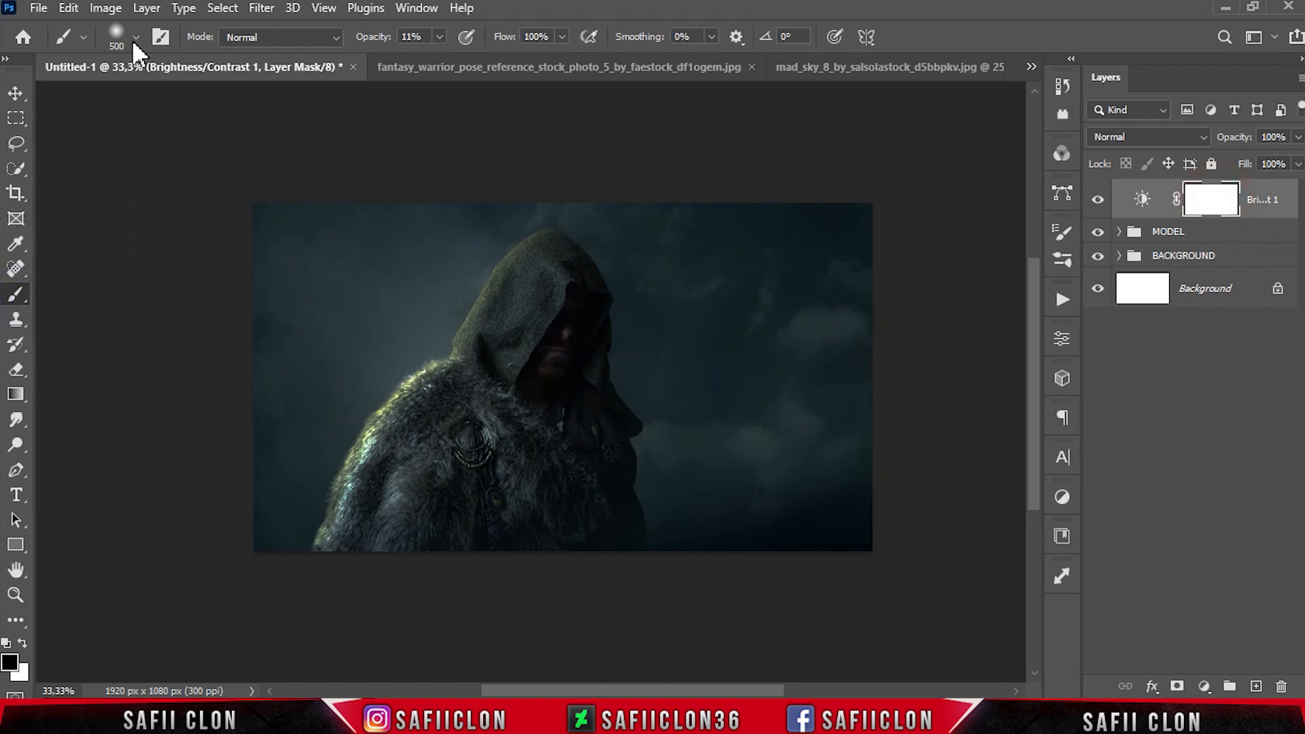
pyautogui.click(136, 37)
pyautogui.click(136, 38)
pyautogui.click(440, 37)
pyautogui.moveTo(471, 60); pyautogui.dragTo(519, 61)
pyautogui.click(439, 38)
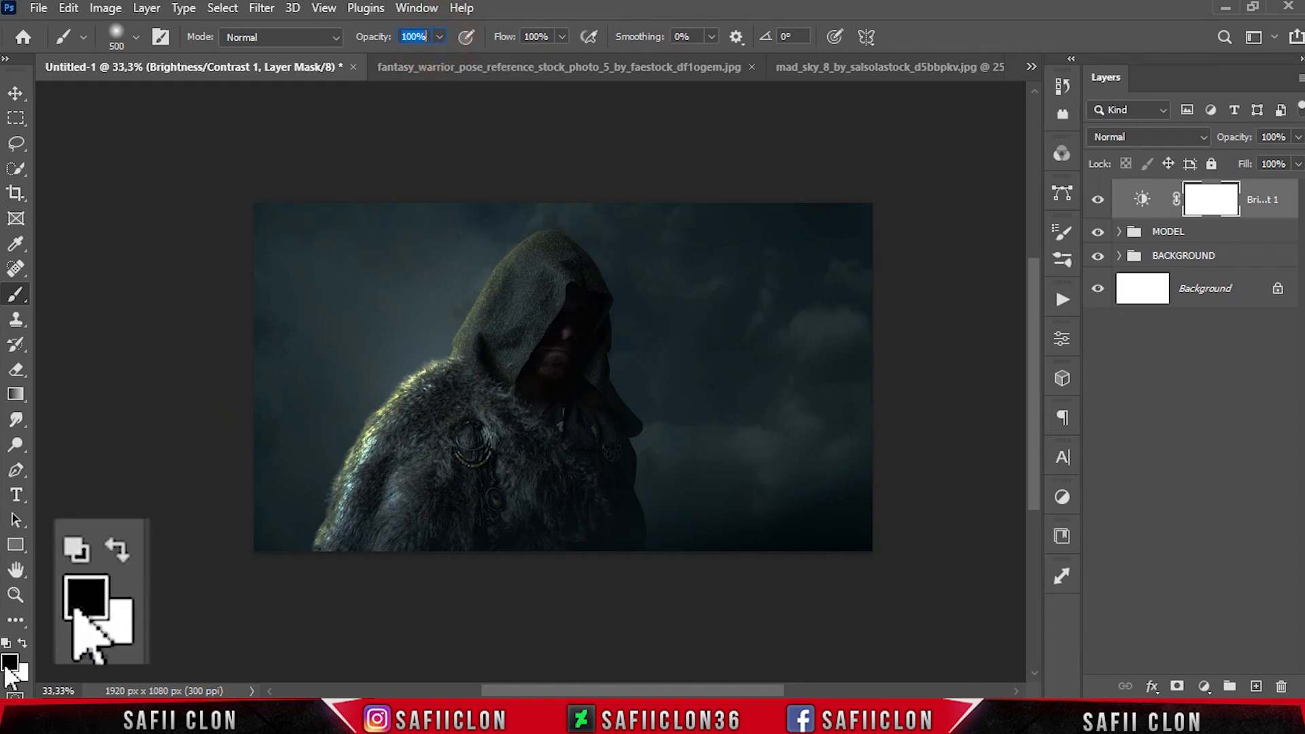
# Paint one soft black dab on the Brightness/Contrast mask beside the warrior's hood and unlink the mask from its layer
pyautogui.press('[')
pyautogui.click(419, 334)
pyautogui.press('[')
pyautogui.press('[')
pyautogui.click(1177, 199)
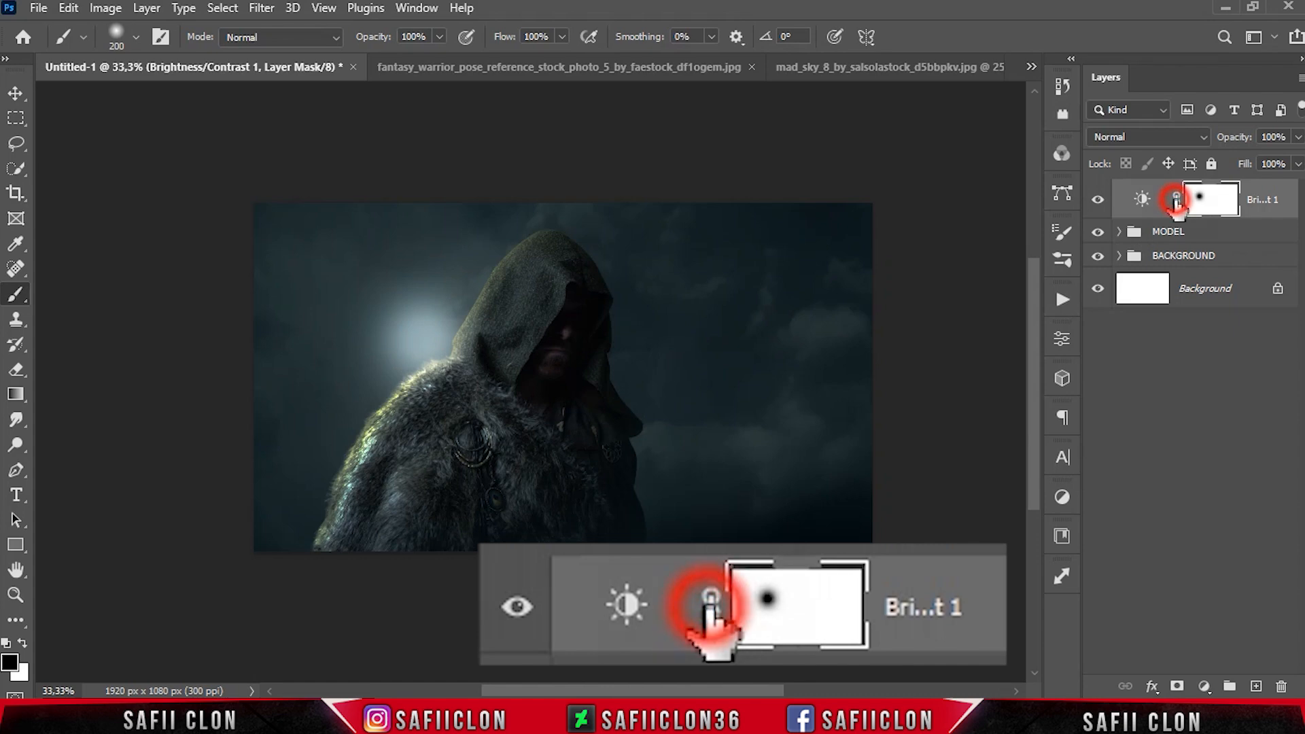
# Free-transform the mask's dab to about 566% width, 398% height and 36° rotation so the sky's upper-left corner and the warrior brighten
pyautogui.hotkey('ctrl', 't')
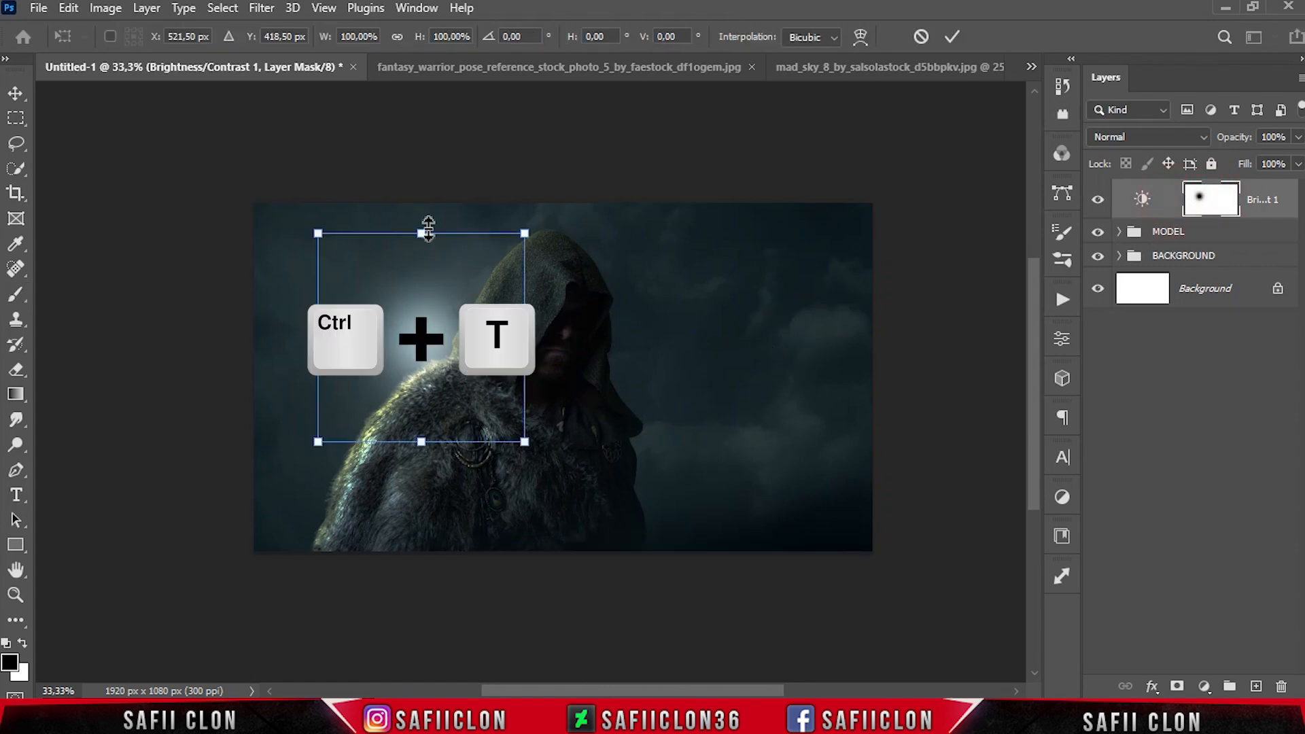
pyautogui.moveTo(428, 229); pyautogui.dragTo(425, 251)
pyautogui.moveTo(588, 318); pyautogui.dragTo(603, 436)
pyautogui.moveTo(509, 399); pyautogui.dragTo(557, 436)
pyautogui.moveTo(606, 368); pyautogui.dragTo(923, 418)
pyautogui.moveTo(590, 213); pyautogui.dragTo(487, 113)
pyautogui.moveTo(184, 423); pyautogui.dragTo(104, 536)
pyautogui.moveTo(486, 374); pyautogui.dragTo(506, 353)
pyautogui.moveTo(667, 538); pyautogui.dragTo(745, 598)
pyautogui.hotkey('ctrl', '-')
pyautogui.moveTo(519, 142); pyautogui.dragTo(530, 142)
pyautogui.moveTo(704, 541); pyautogui.dragTo(727, 556)
pyautogui.moveTo(623, 494)
pyautogui.mouseDown()
pyautogui.moveTo(598, 478)
pyautogui.moveTo(607, 472)
pyautogui.mouseUp()
pyautogui.moveTo(719, 540); pyautogui.dragTo(760, 568)
pyautogui.moveTo(590, 445)
pyautogui.mouseDown()
pyautogui.moveTo(599, 438)
pyautogui.moveTo(578, 438)
pyautogui.mouseUp()
pyautogui.moveTo(259, 486); pyautogui.dragTo(179, 607)
pyautogui.moveTo(587, 388); pyautogui.dragTo(607, 353)
pyautogui.moveTo(197, 563); pyautogui.dragTo(174, 596)
pyautogui.moveTo(540, 477); pyautogui.dragTo(551, 438)
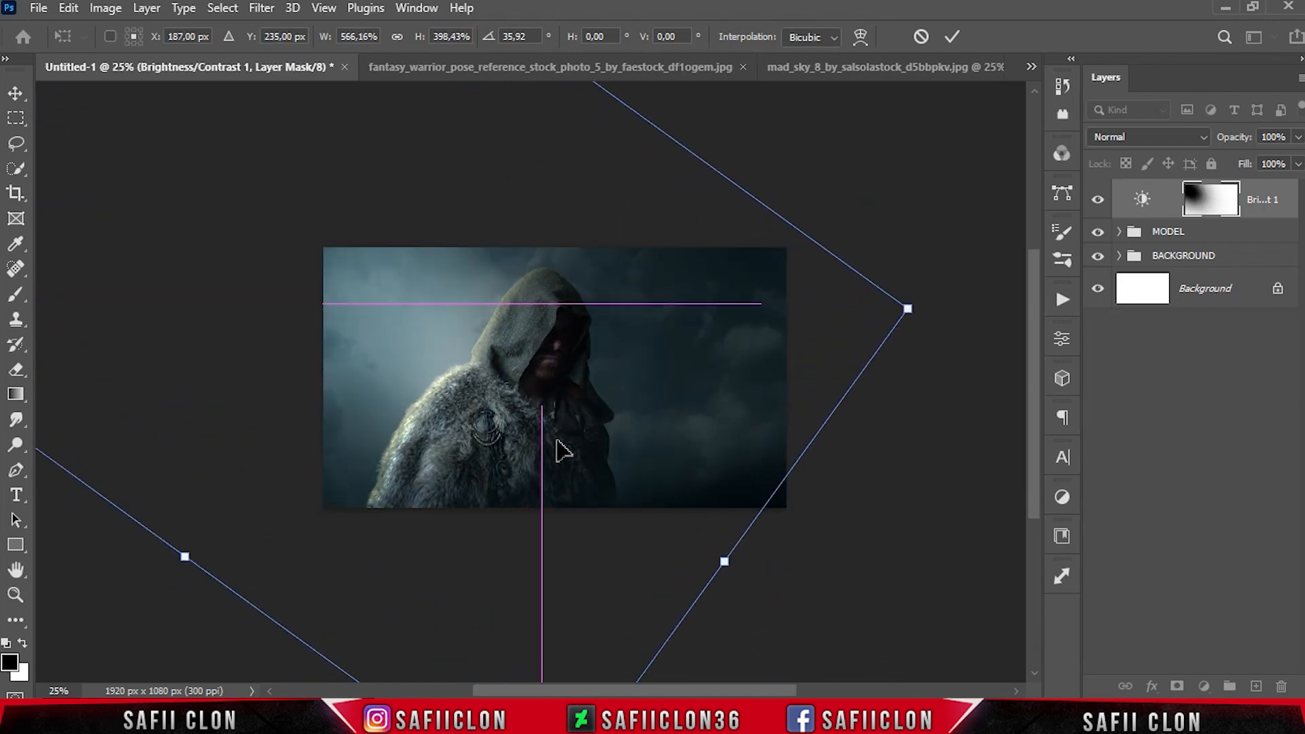
pyautogui.click(958, 39)
pyautogui.hotkey('ctrl', '+')
pyautogui.hotkey('ctrl', '-')
pyautogui.moveTo(685, 690); pyautogui.dragTo(711, 690)
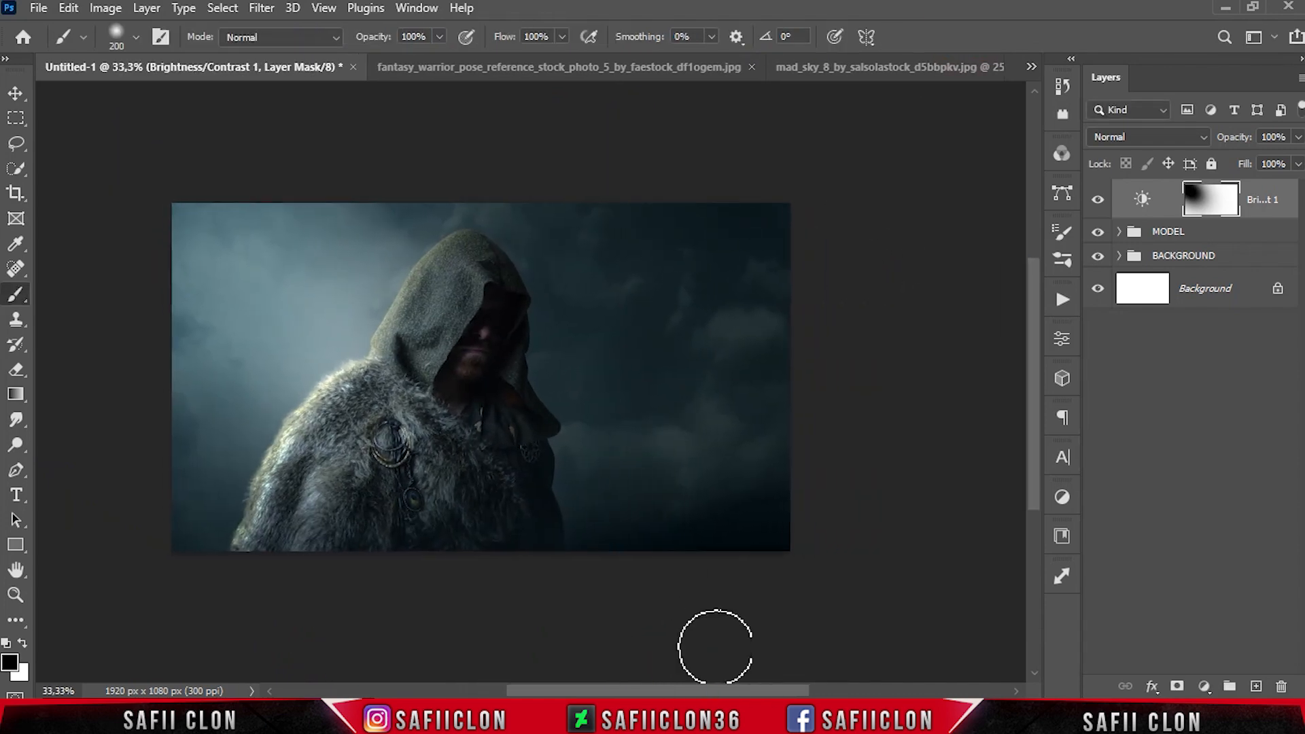
# Set the soft round brush to 354 px and 6% opacity
pyautogui.moveTo(15, 293); pyautogui.dragTo(59, 288)
pyautogui.click(60, 293)
pyautogui.click(136, 37)
pyautogui.click(137, 282)
pyautogui.moveTo(196, 98); pyautogui.dragTo(205, 99)
pyautogui.click(135, 36)
pyautogui.click(440, 36)
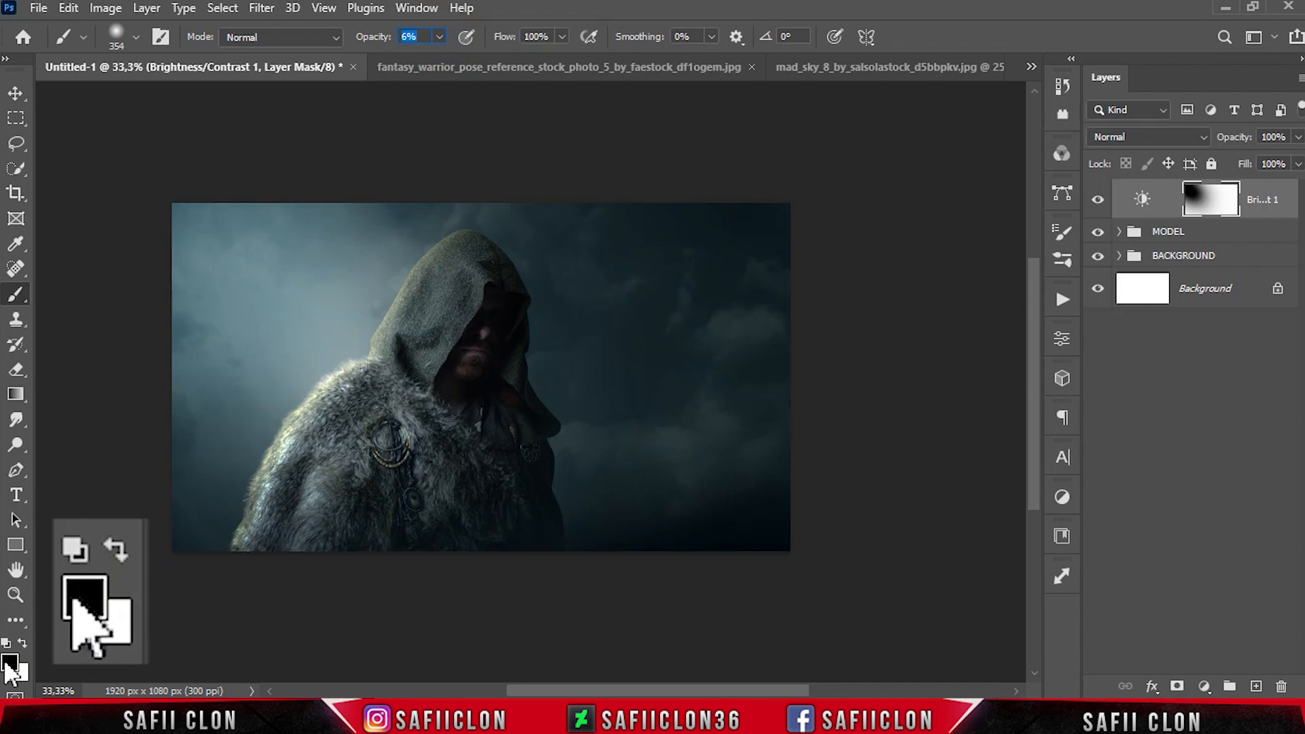
# Enlarge the brush to 900 px, faintly paint black on the adjustment mask over the warrior, and compare the image with and without the adjustment
pyautogui.press(']')
pyautogui.press(']')
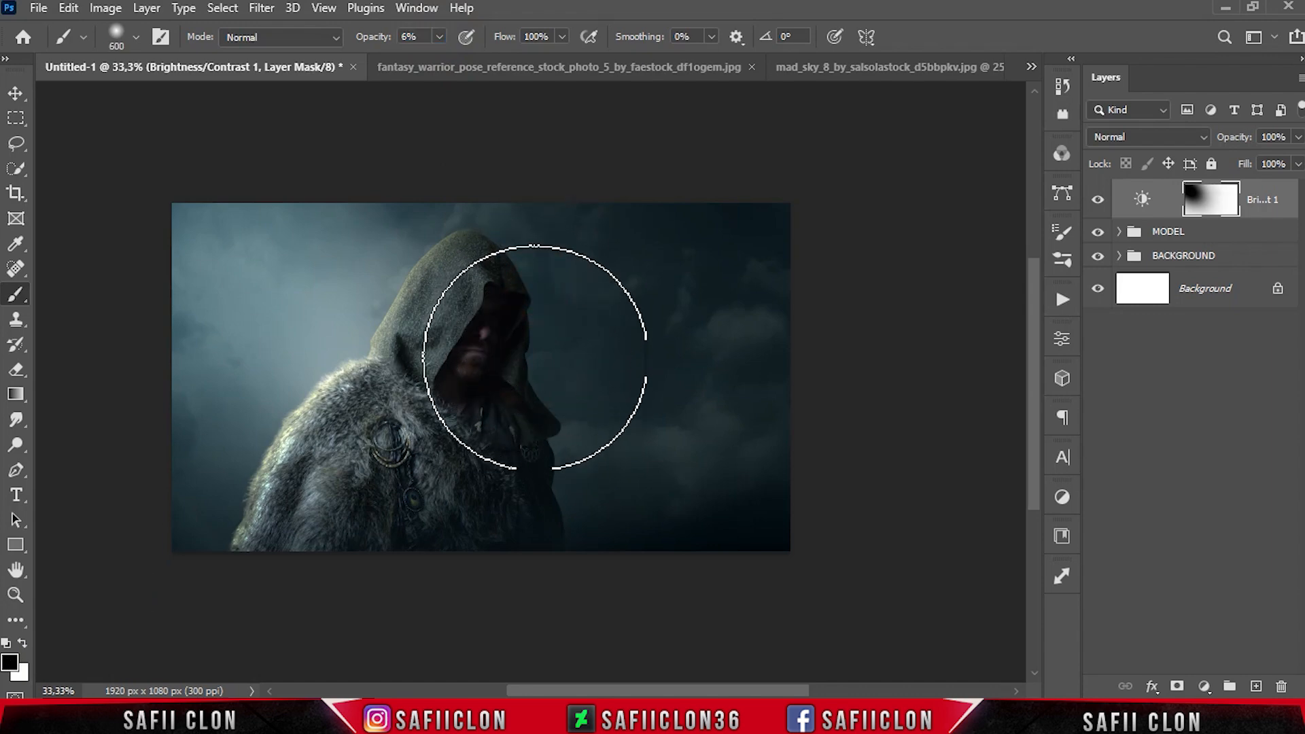
pyautogui.press(']')
pyautogui.press(']')
pyautogui.press(']')
pyautogui.press(']')
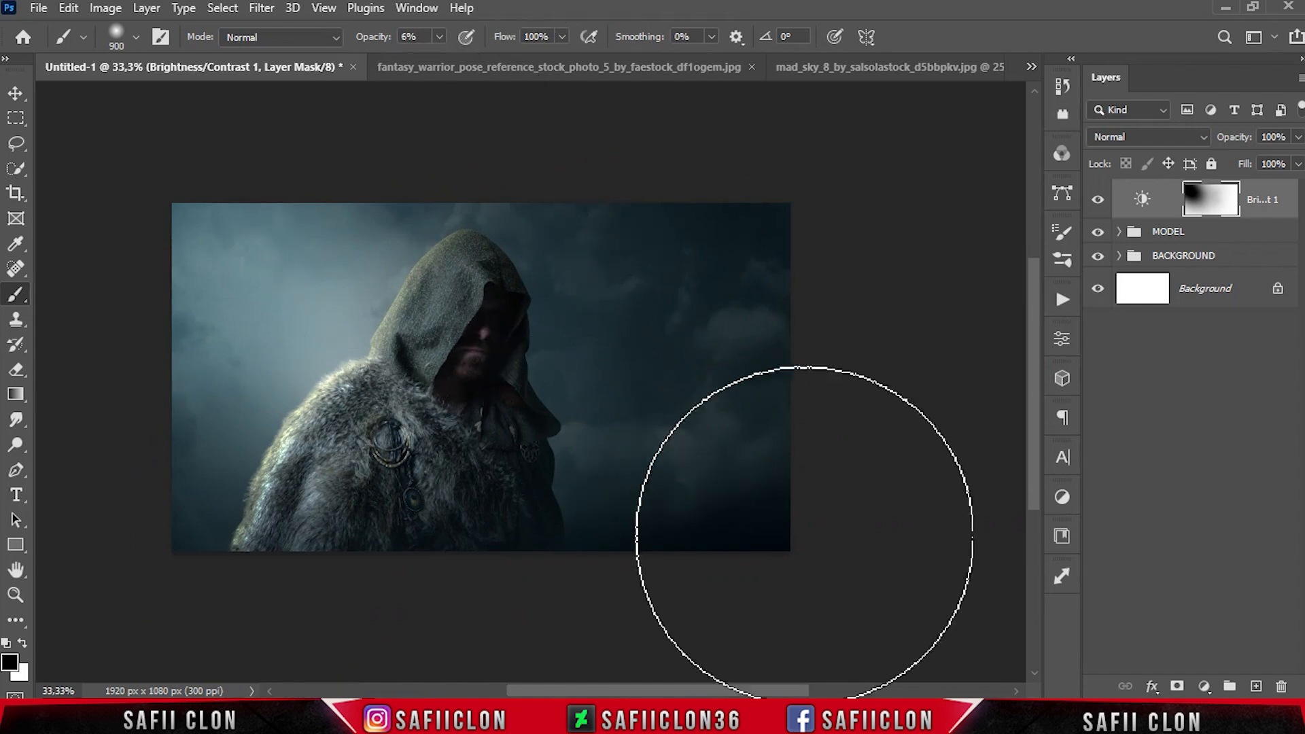
pyautogui.click(1097, 204)
pyautogui.click(1097, 204)
pyautogui.click(1098, 205)
pyautogui.click(1097, 205)
# Add more faint black dabs to the adjustment mask over the cloak and the sky on the warrior's lit side
pyautogui.click(261, 491)
pyautogui.click(245, 467)
pyautogui.click(265, 483)
pyautogui.click(233, 261)
pyautogui.click(381, 324)
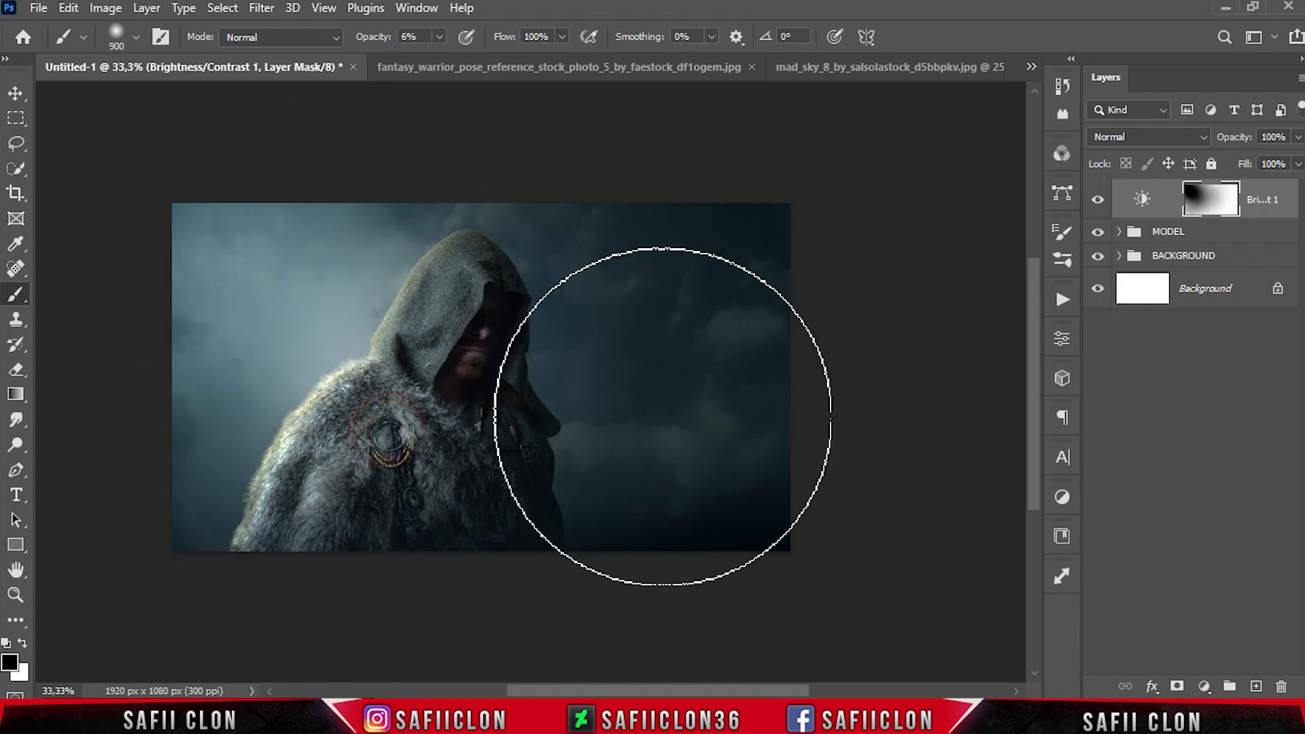
# Add a new layer above the MODEL group and set the soft round brush to 495 px and 100% opacity
pyautogui.click(1192, 234)
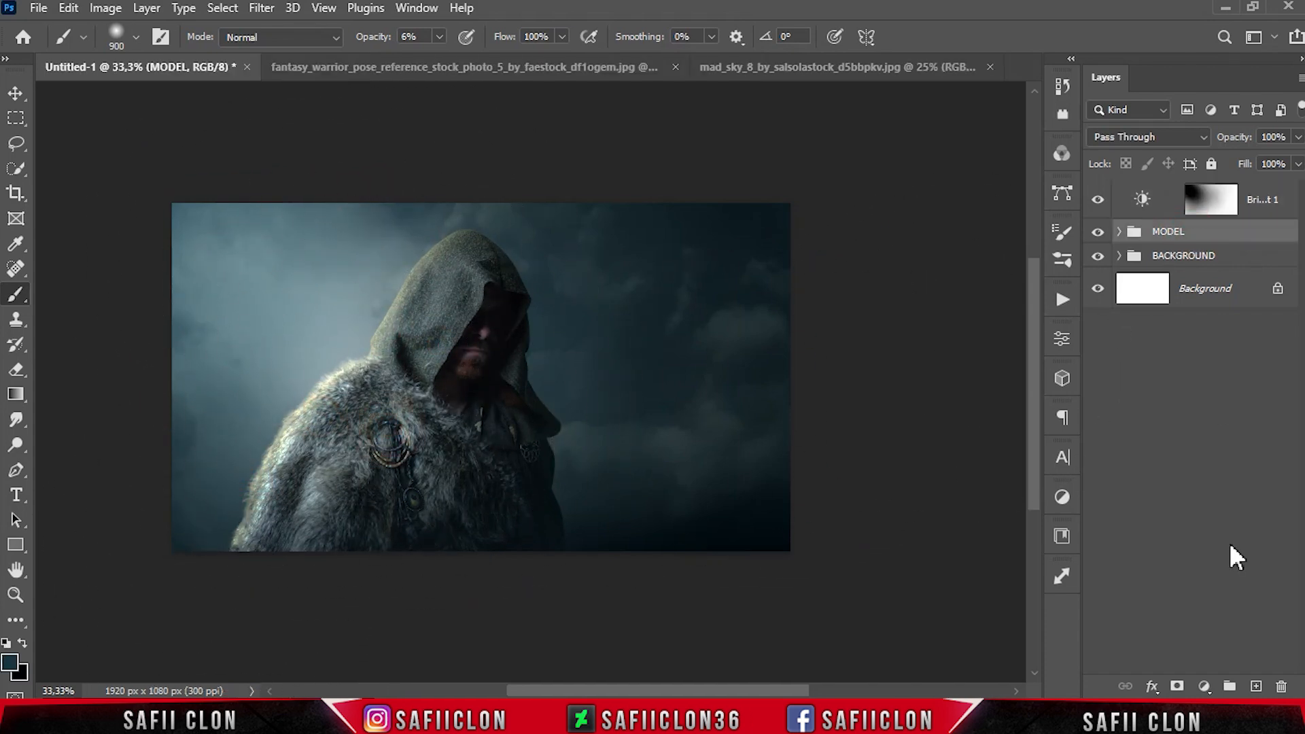
pyautogui.click(1256, 687)
pyautogui.rightClick(15, 294)
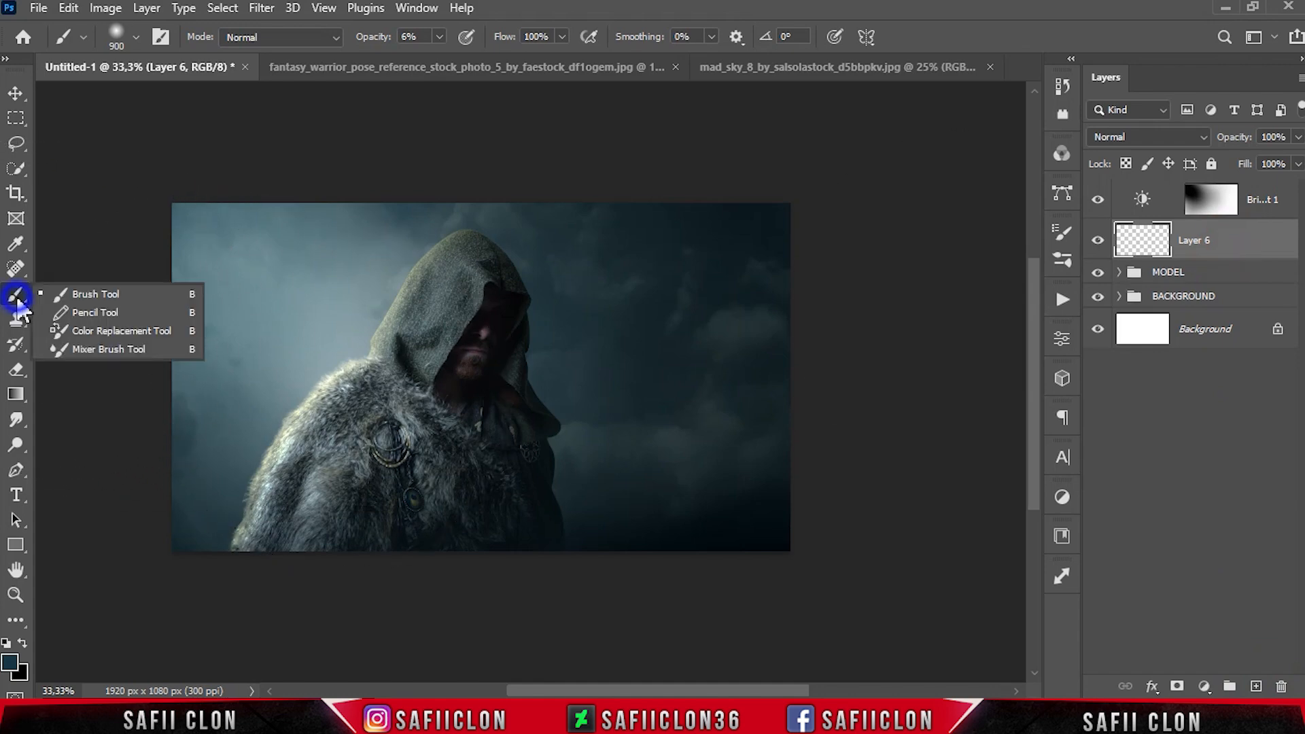
pyautogui.click(95, 293)
pyautogui.click(126, 37)
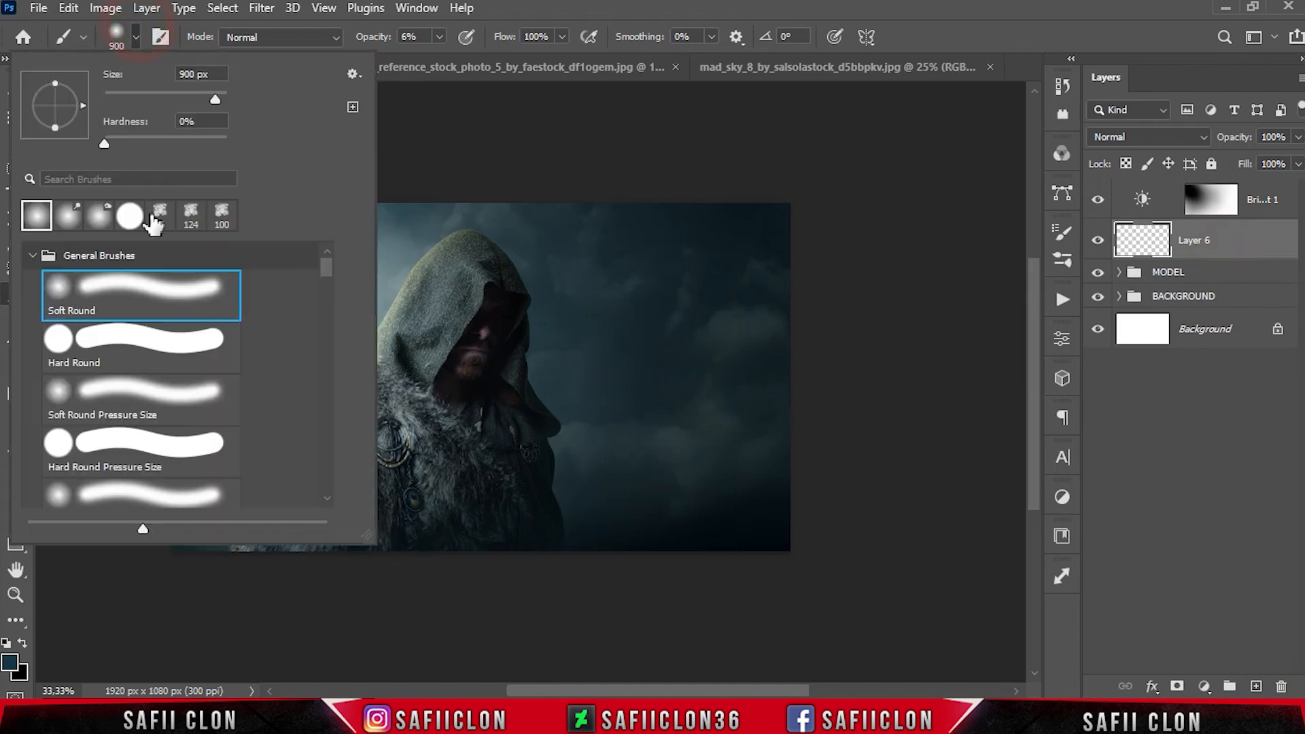
pyautogui.moveTo(215, 99); pyautogui.dragTo(182, 100)
pyautogui.click(136, 38)
pyautogui.click(439, 37)
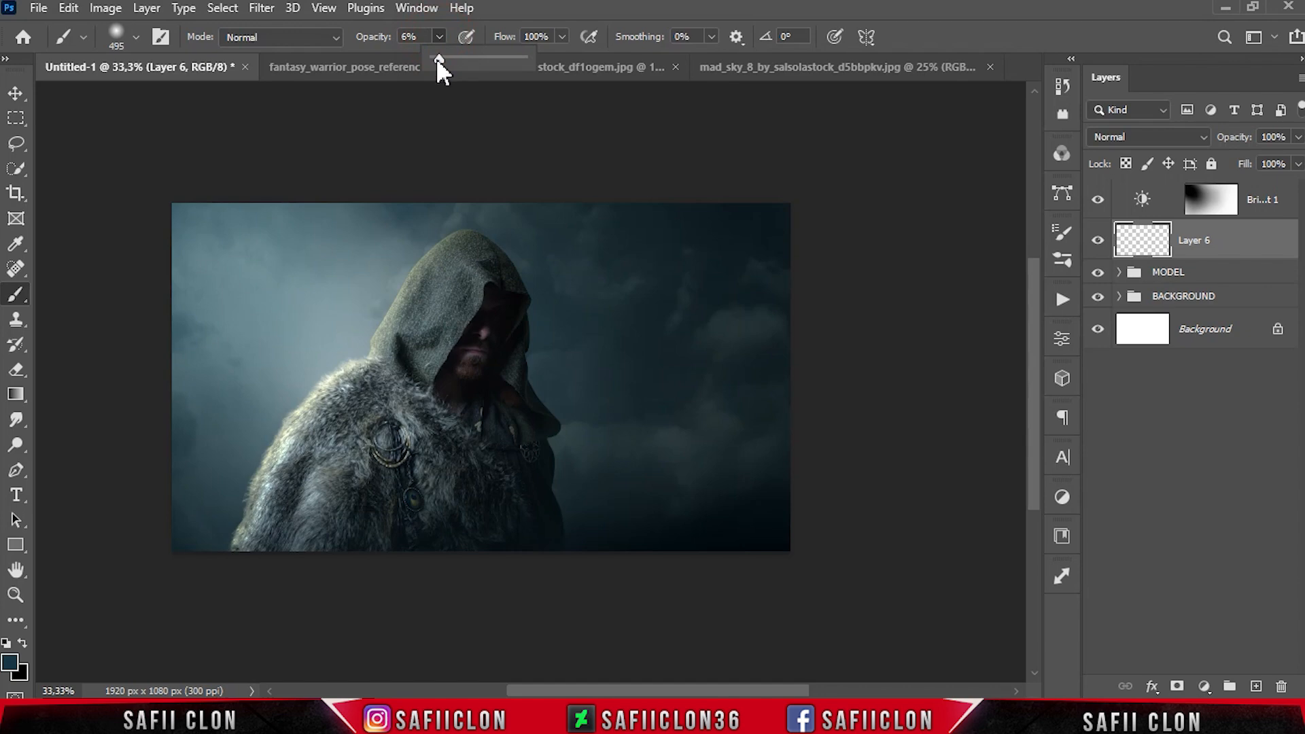
# Set the foreground colour to the golden yellow ffcb2d for the brush
pyautogui.click(10, 662)
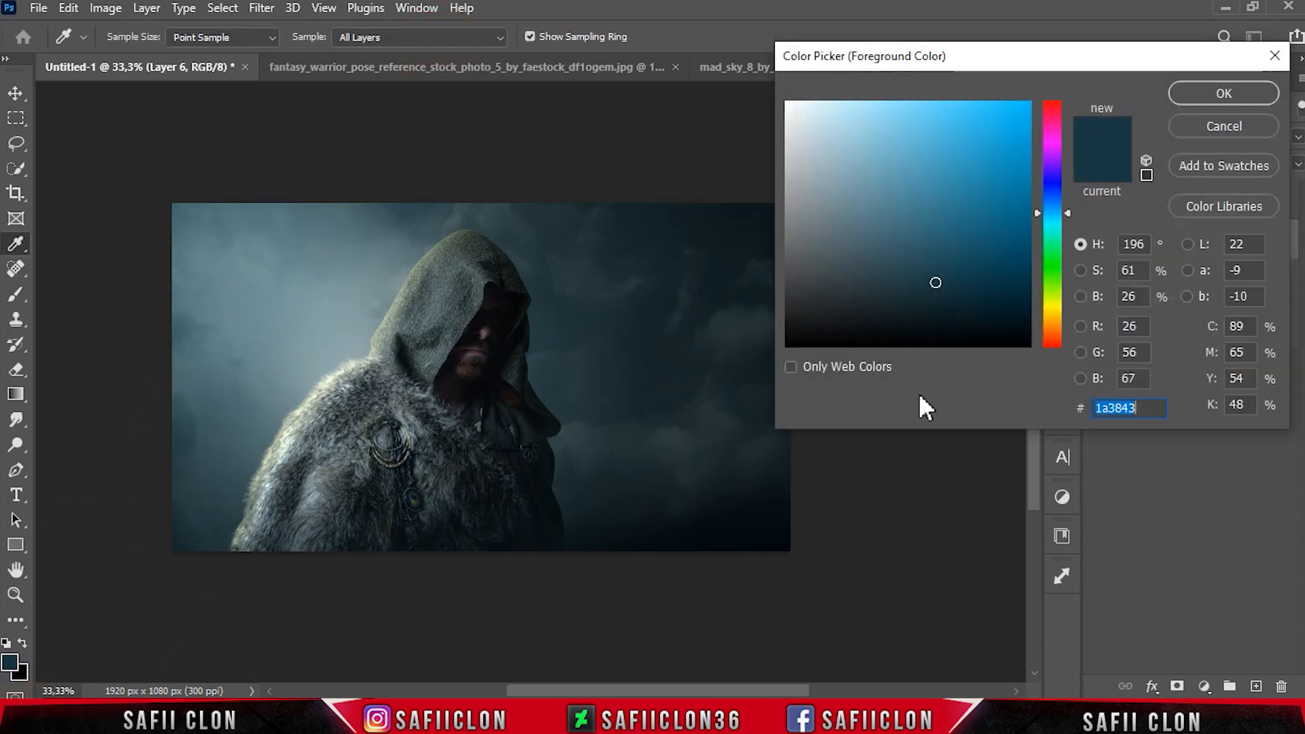
pyautogui.write('ff')
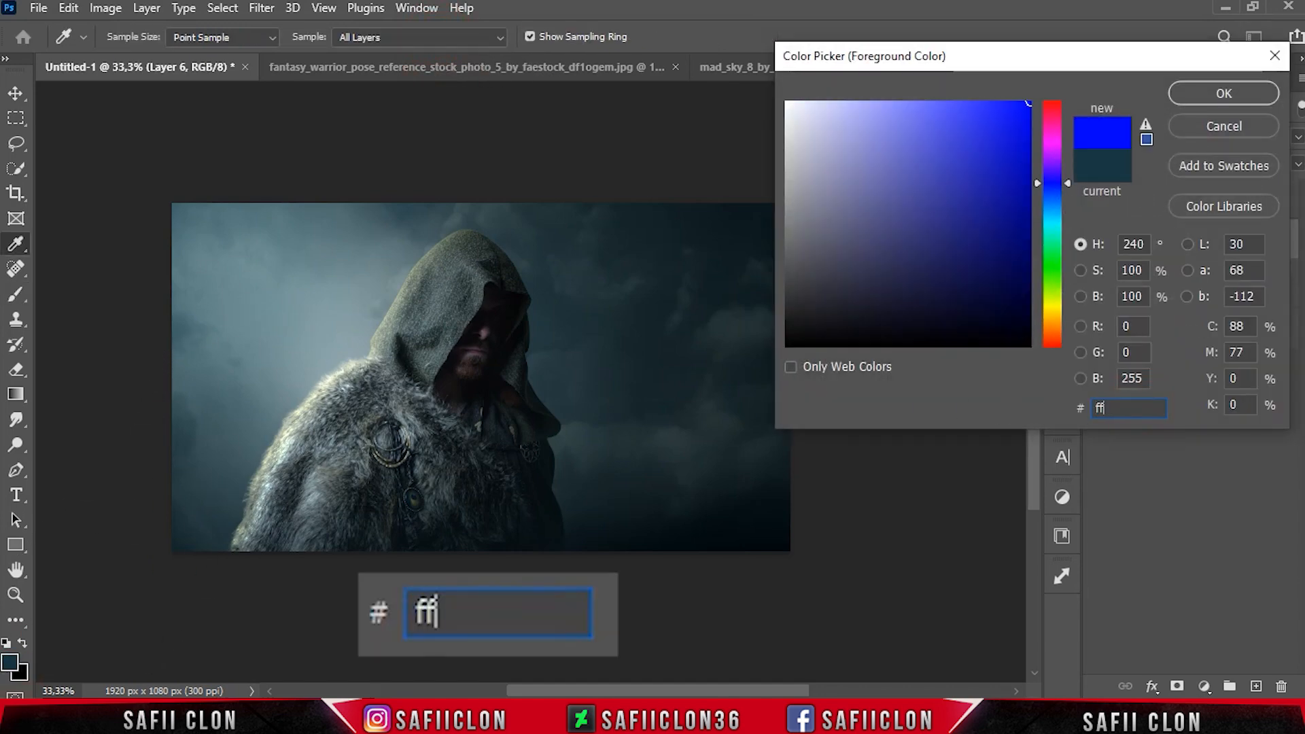
pyautogui.write('cb2d')
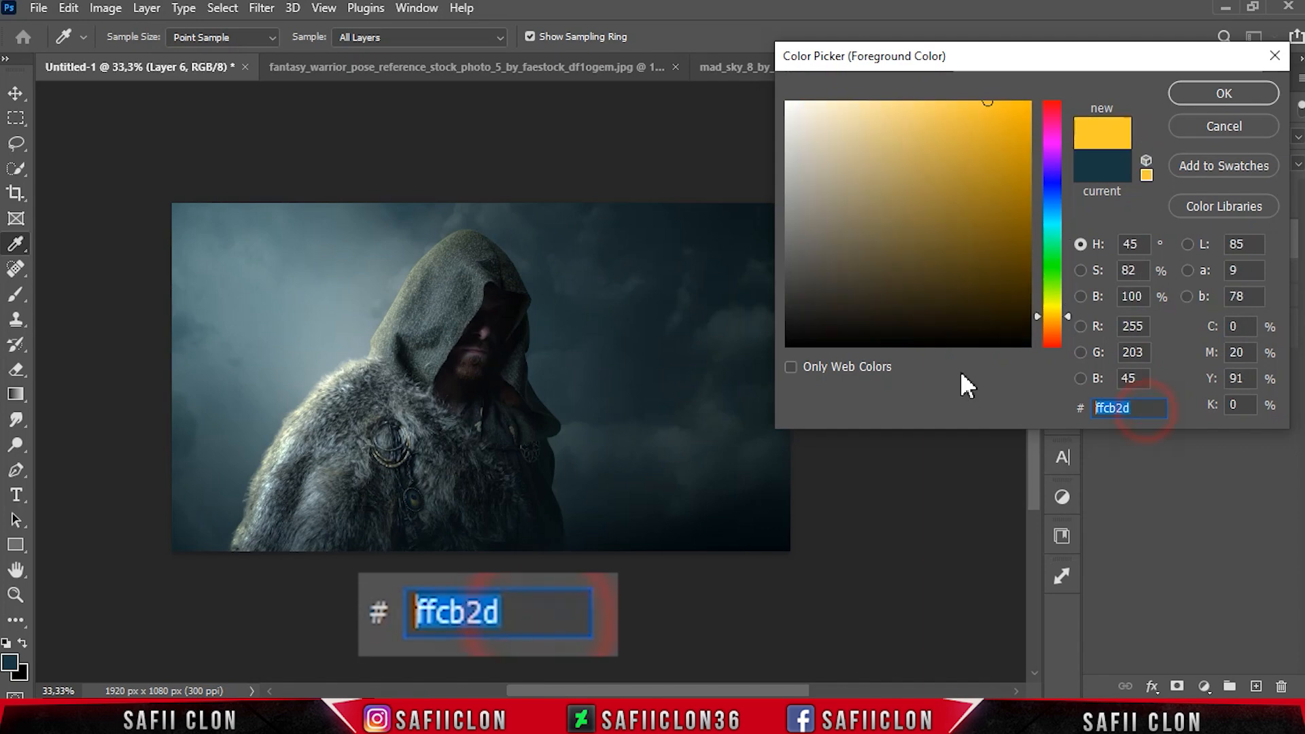
pyautogui.click(1180, 93)
pyautogui.press('b')
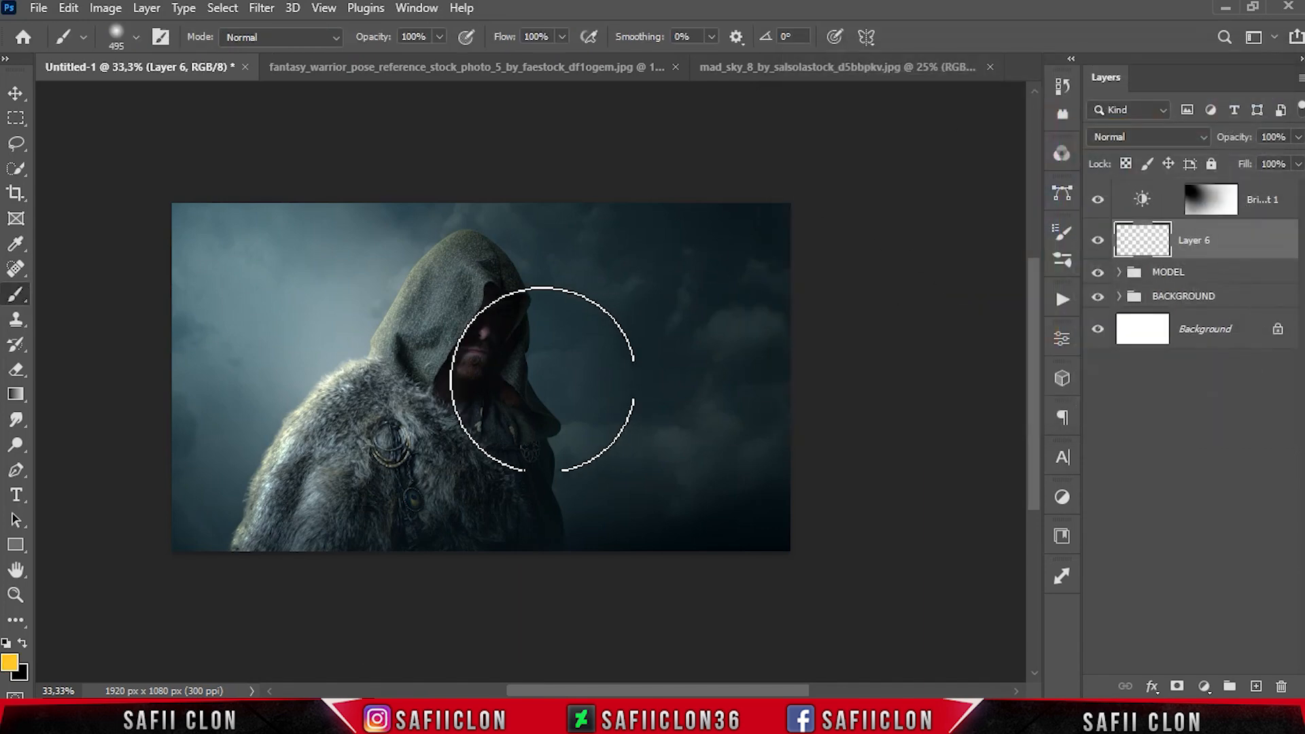
# Paint a soft yellow dab beside the warrior's hood and set the layer's blend mode to Hard Light
pyautogui.click(397, 347)
pyautogui.press('[')
pyautogui.press('[')
pyautogui.press('[')
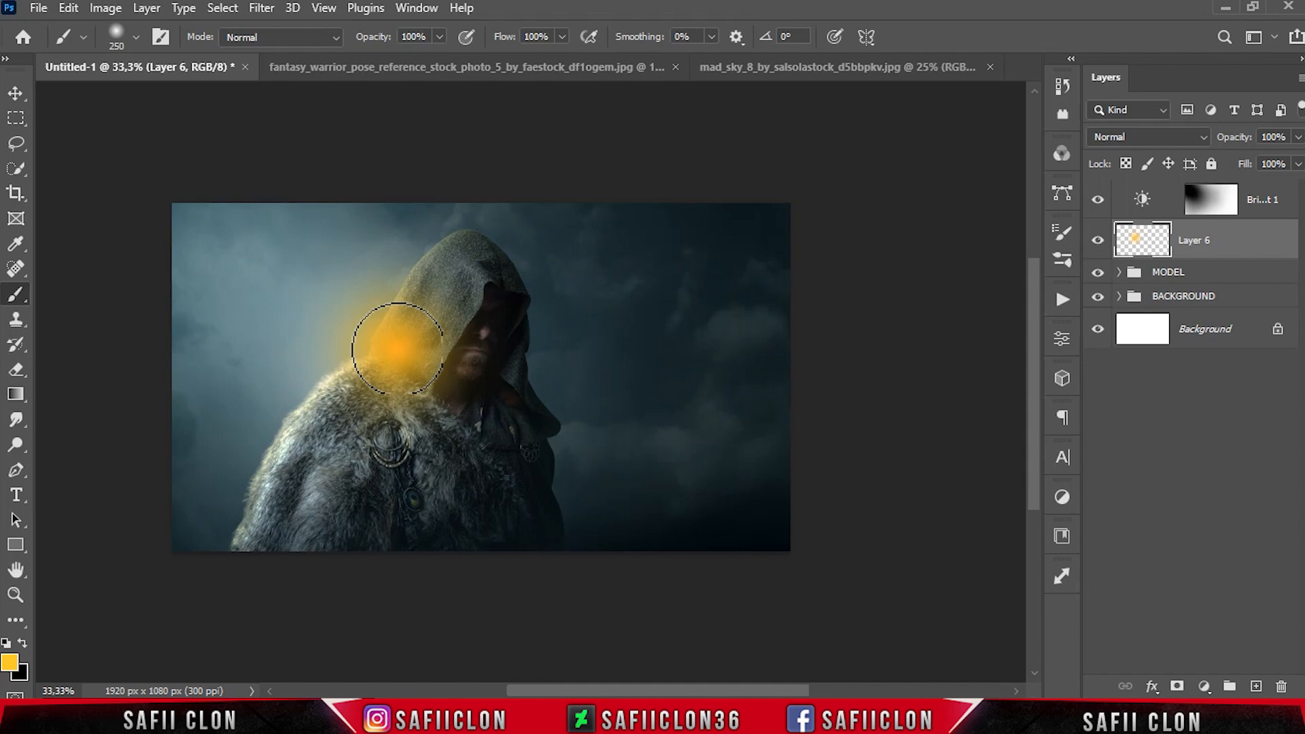
pyautogui.click(1142, 136)
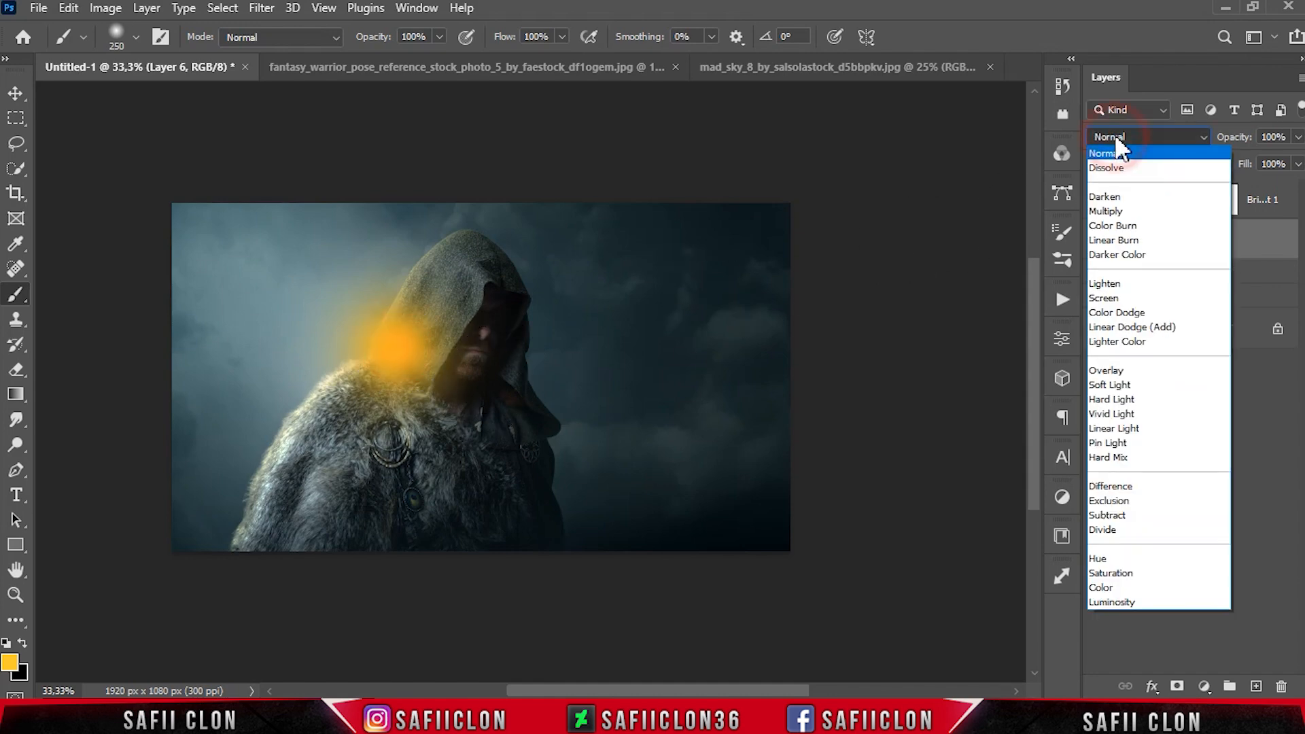
pyautogui.click(1133, 399)
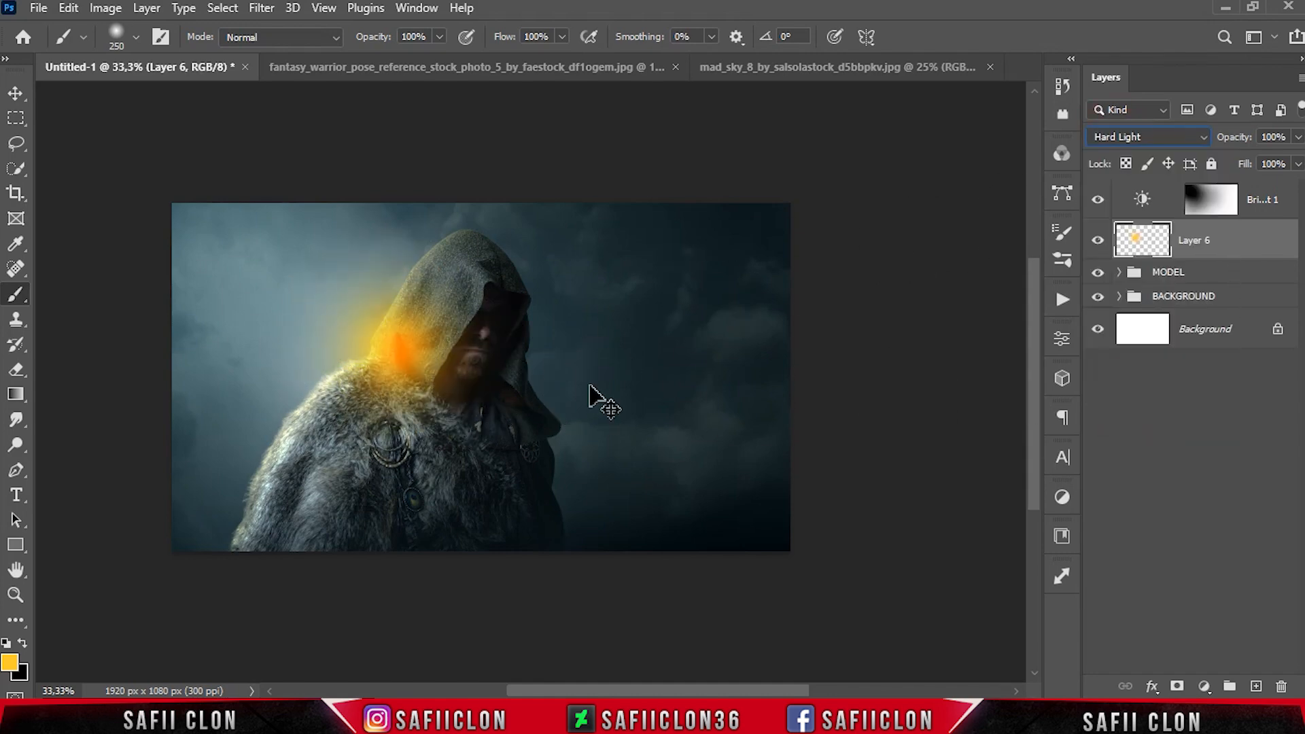
# Free-transform the yellow glow to about 701% width, 453% height and 41.5° rotation, spreading it from the upper-left sky across the warrior
pyautogui.hotkey('ctrl', 't')
pyautogui.moveTo(517, 335); pyautogui.dragTo(830, 568)
pyautogui.moveTo(521, 463); pyautogui.dragTo(401, 425)
pyautogui.moveTo(755, 547); pyautogui.dragTo(961, 643)
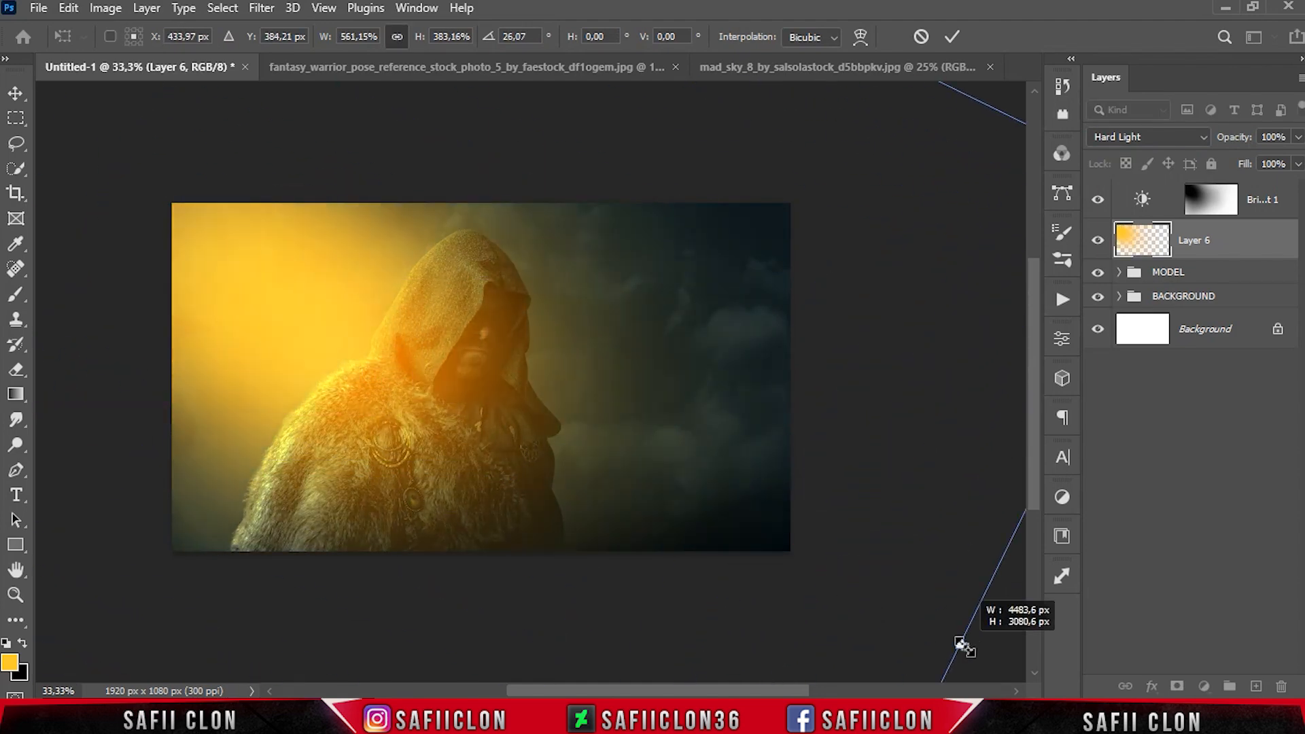
pyautogui.hotkey('ctrl', '-')
pyautogui.hotkey('ctrl', '-')
pyautogui.moveTo(743, 509); pyautogui.dragTo(762, 654)
pyautogui.moveTo(605, 495); pyautogui.dragTo(623, 512)
pyautogui.moveTo(565, 171); pyautogui.dragTo(629, 102)
pyautogui.moveTo(658, 371); pyautogui.dragTo(620, 393)
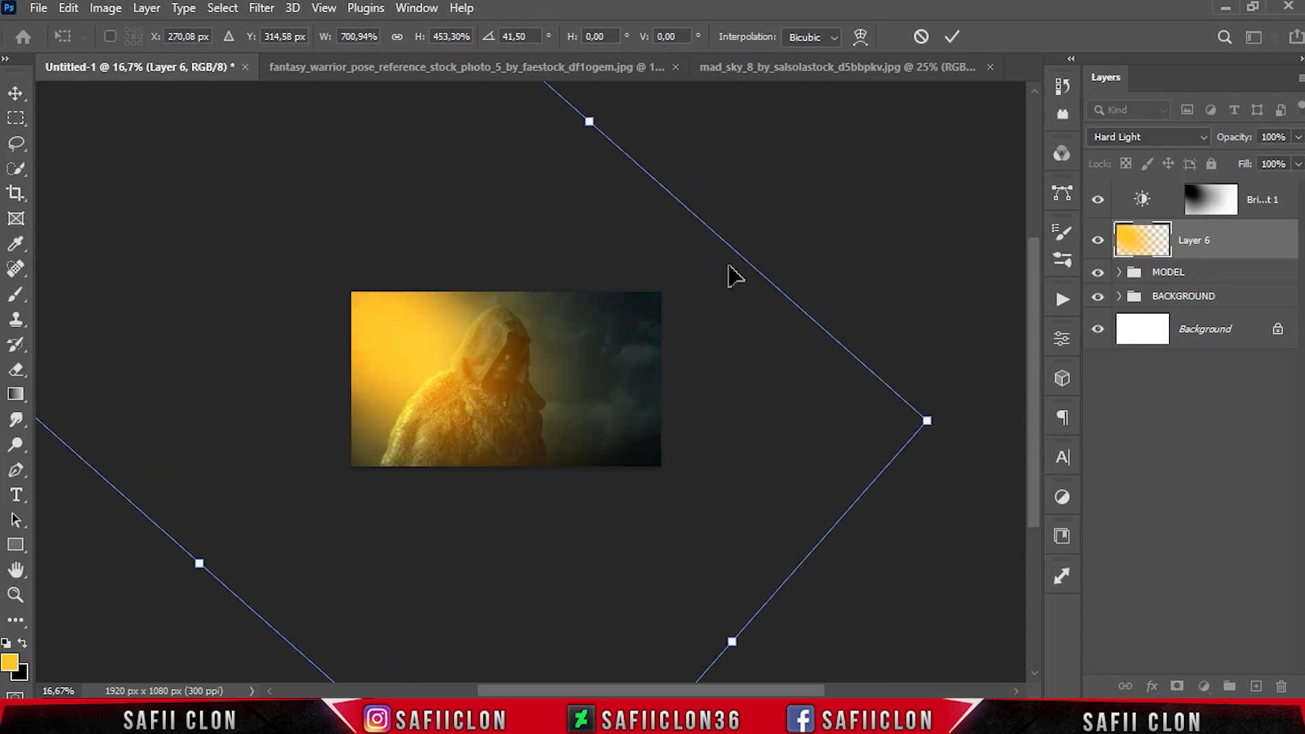
pyautogui.click(951, 36)
pyautogui.press('b')
pyautogui.hotkey('ctrl', '+')
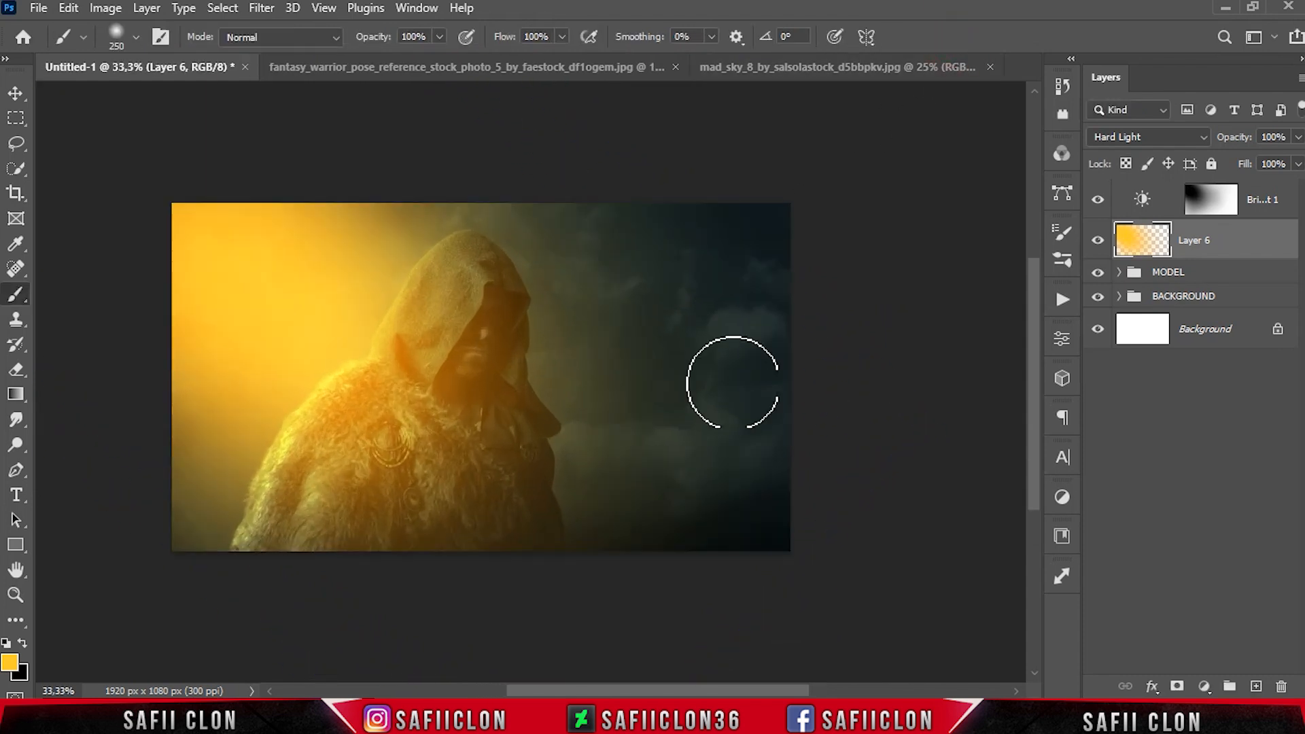
# Split the Blend If underlying-layer shadow slider to 94 / 189 for the yellow glow layer
pyautogui.rightClick(1245, 243)
pyautogui.click(1024, 25)
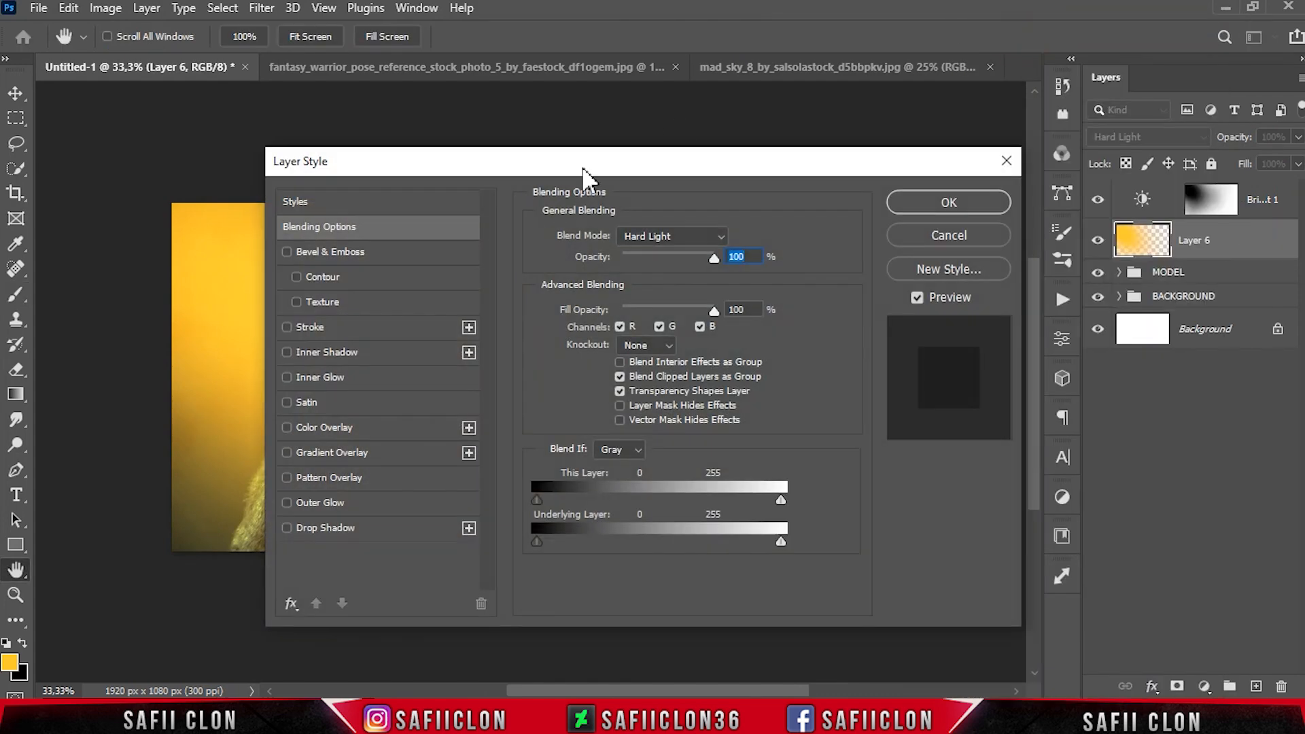
pyautogui.moveTo(581, 165); pyautogui.dragTo(867, 163)
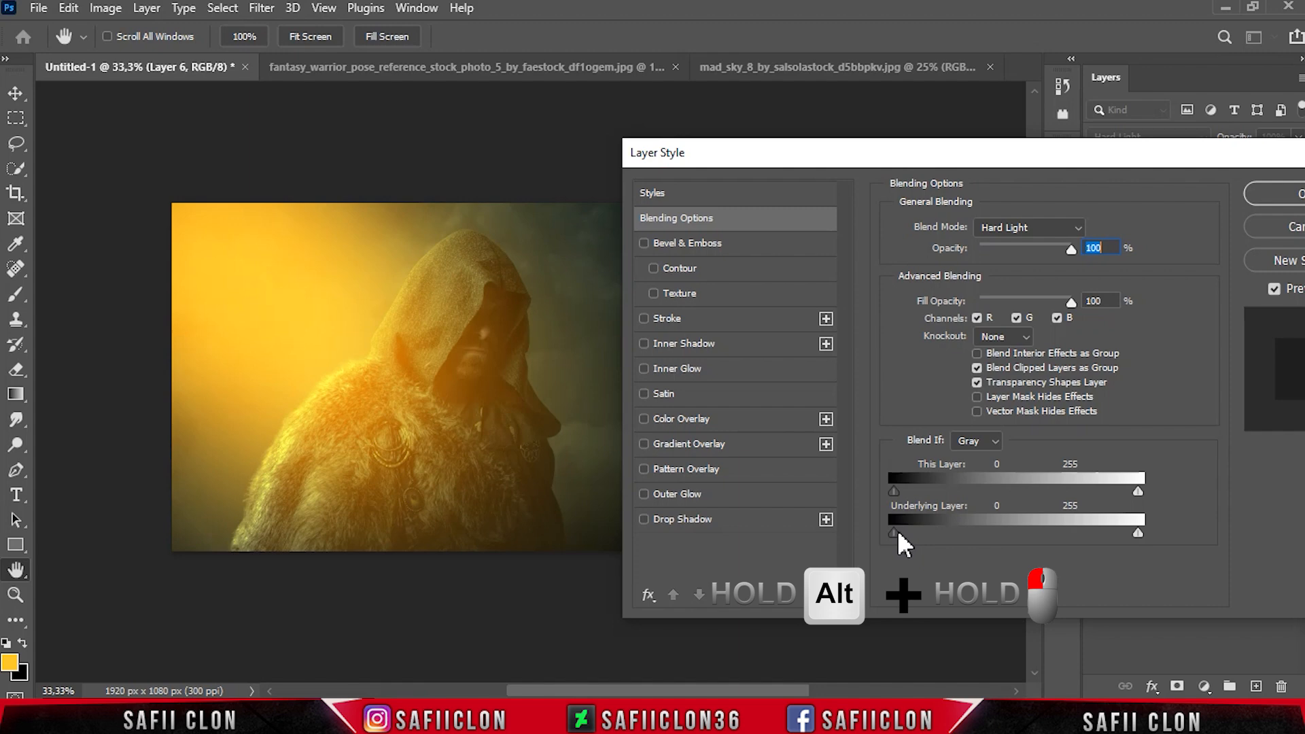
pyautogui.moveTo(897, 528); pyautogui.dragTo(1076, 531)
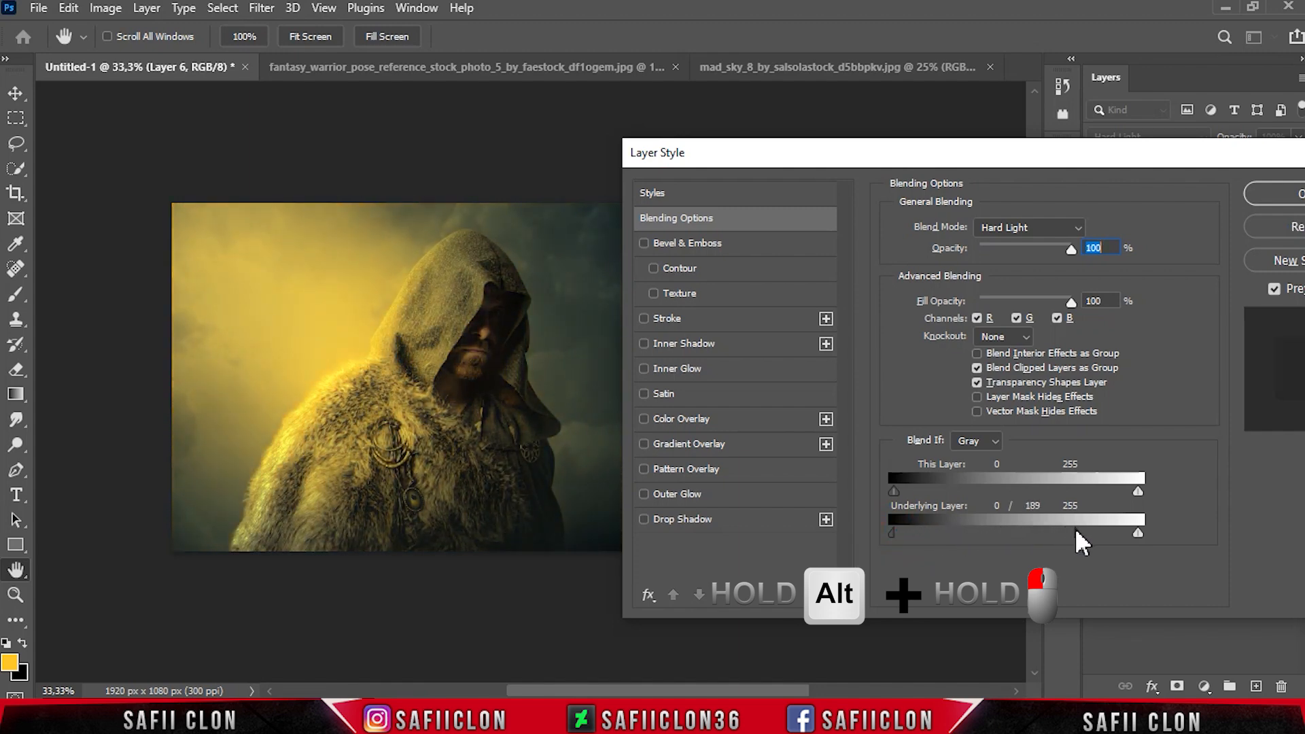
pyautogui.moveTo(890, 531); pyautogui.dragTo(988, 532)
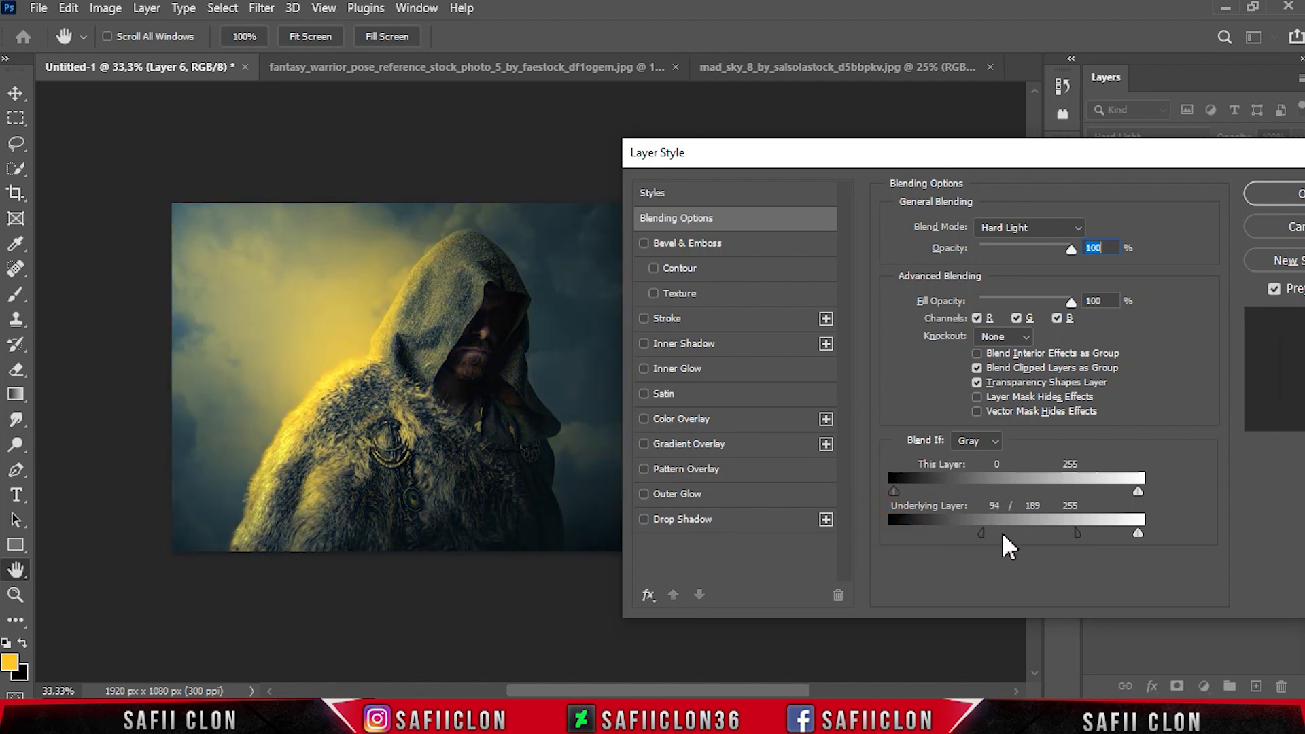
pyautogui.moveTo(1176, 158); pyautogui.dragTo(831, 162)
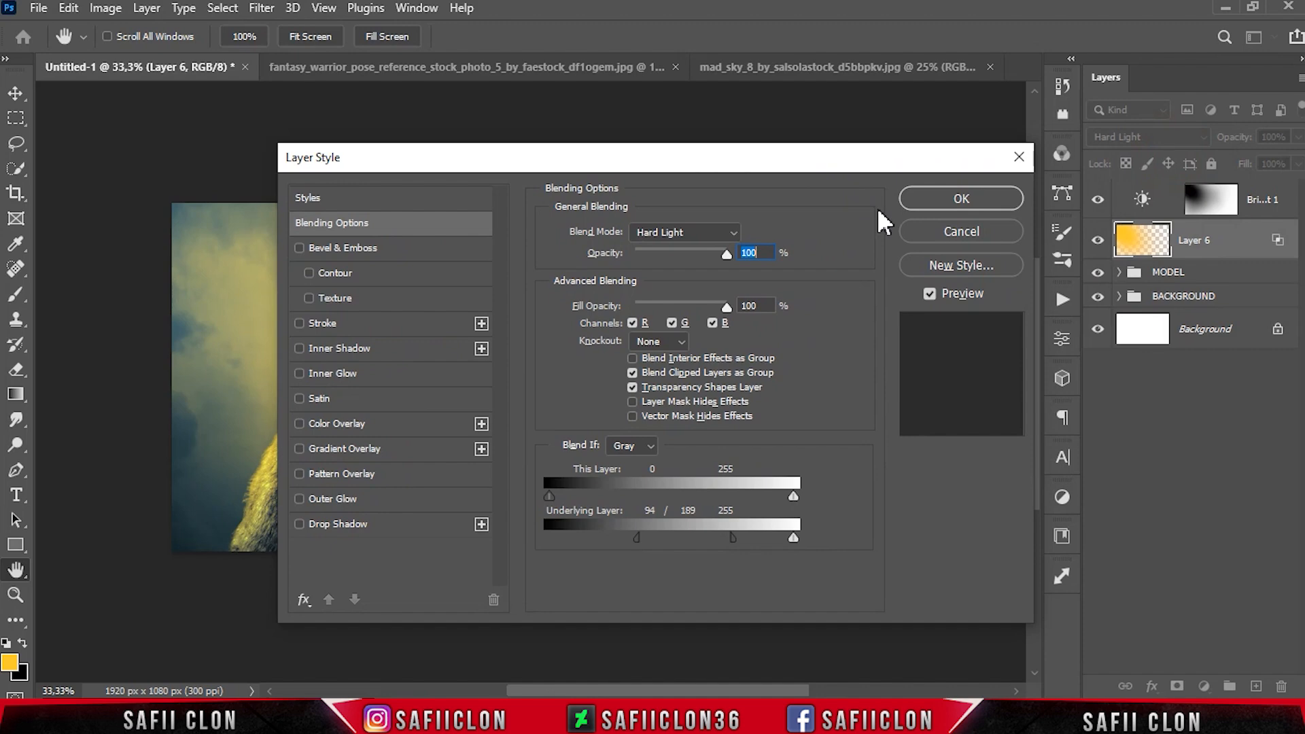
pyautogui.click(945, 199)
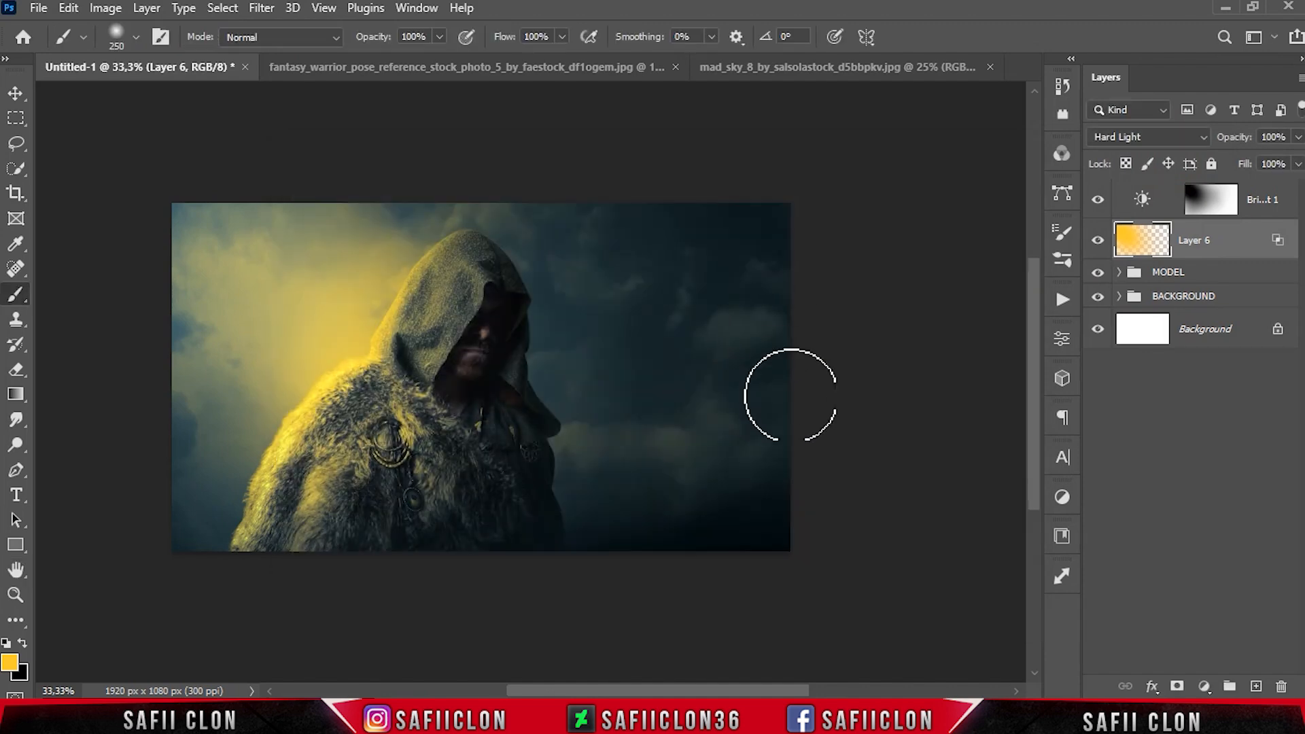
# Add a layer mask to the yellow glow layer and set a soft round brush to 291 px and 6% opacity
pyautogui.click(1177, 686)
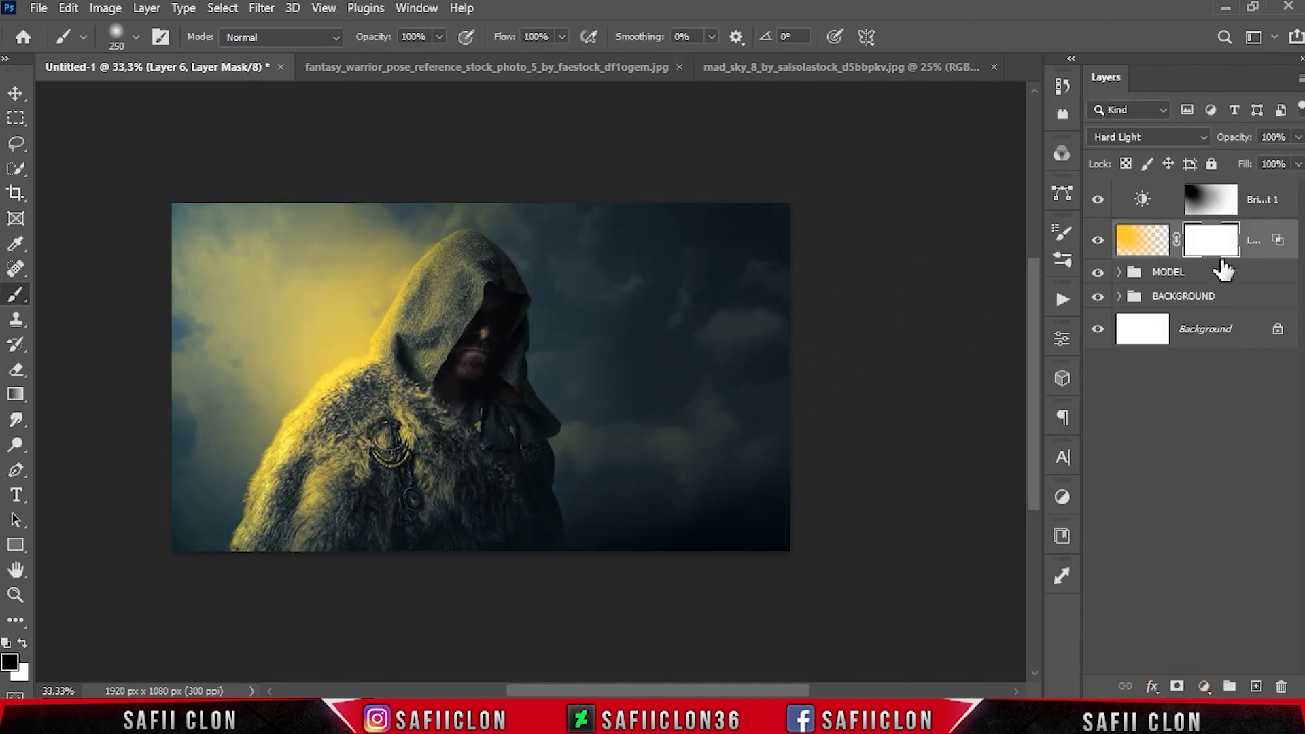
pyautogui.rightClick(20, 297)
pyautogui.click(67, 293)
pyautogui.click(136, 37)
pyautogui.click(150, 292)
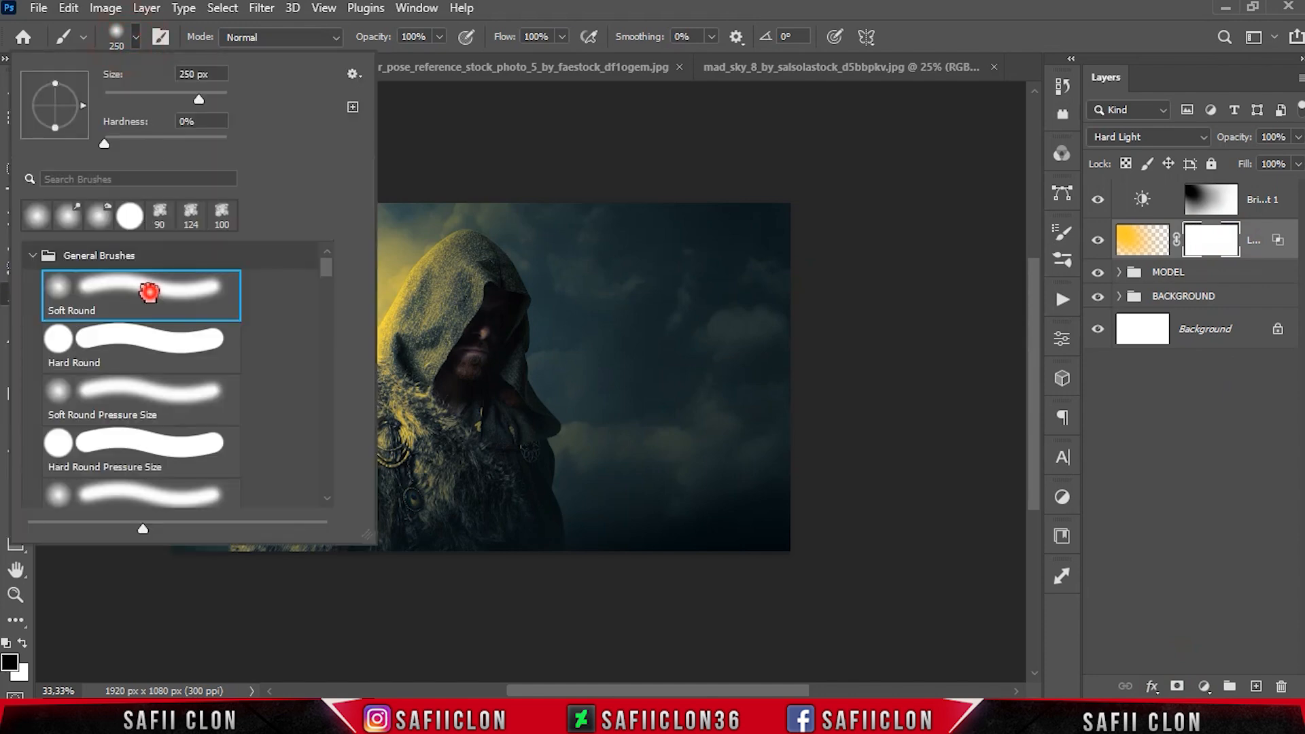
pyautogui.moveTo(201, 99); pyautogui.dragTo(205, 99)
pyautogui.click(438, 37)
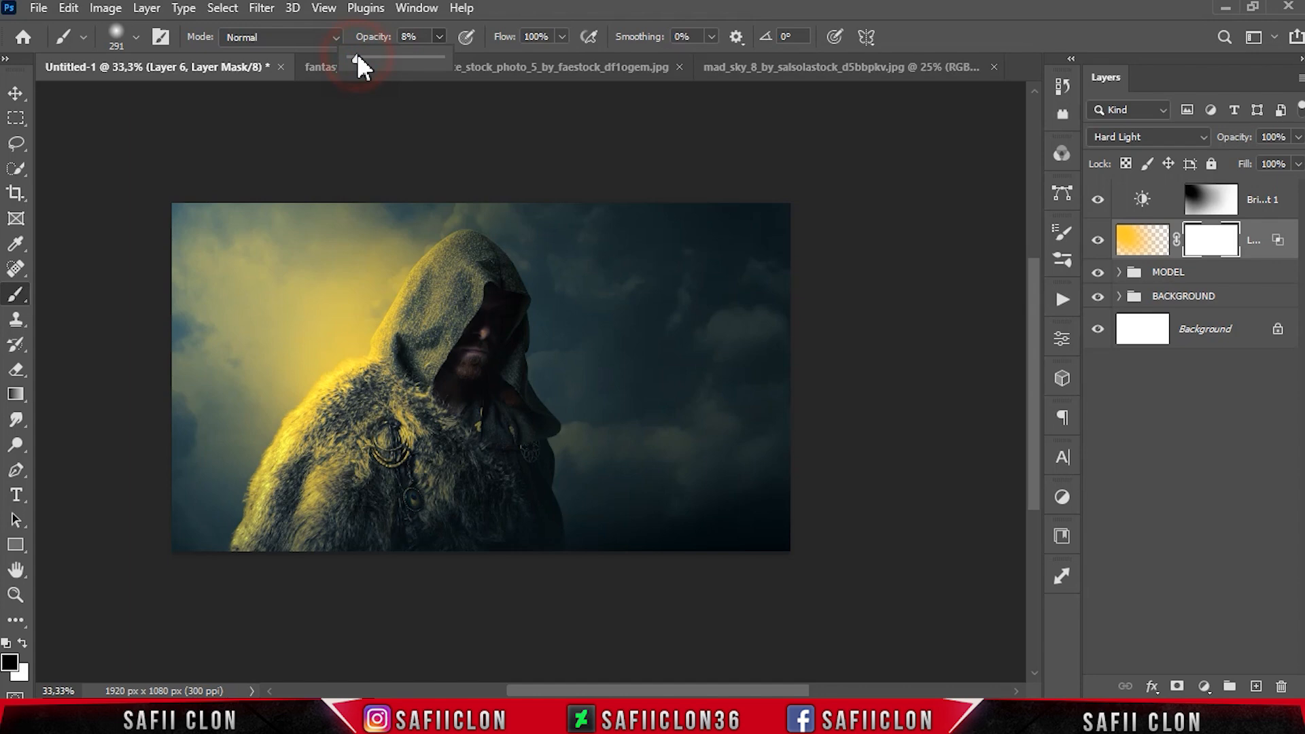
pyautogui.moveTo(357, 59); pyautogui.dragTo(356, 60)
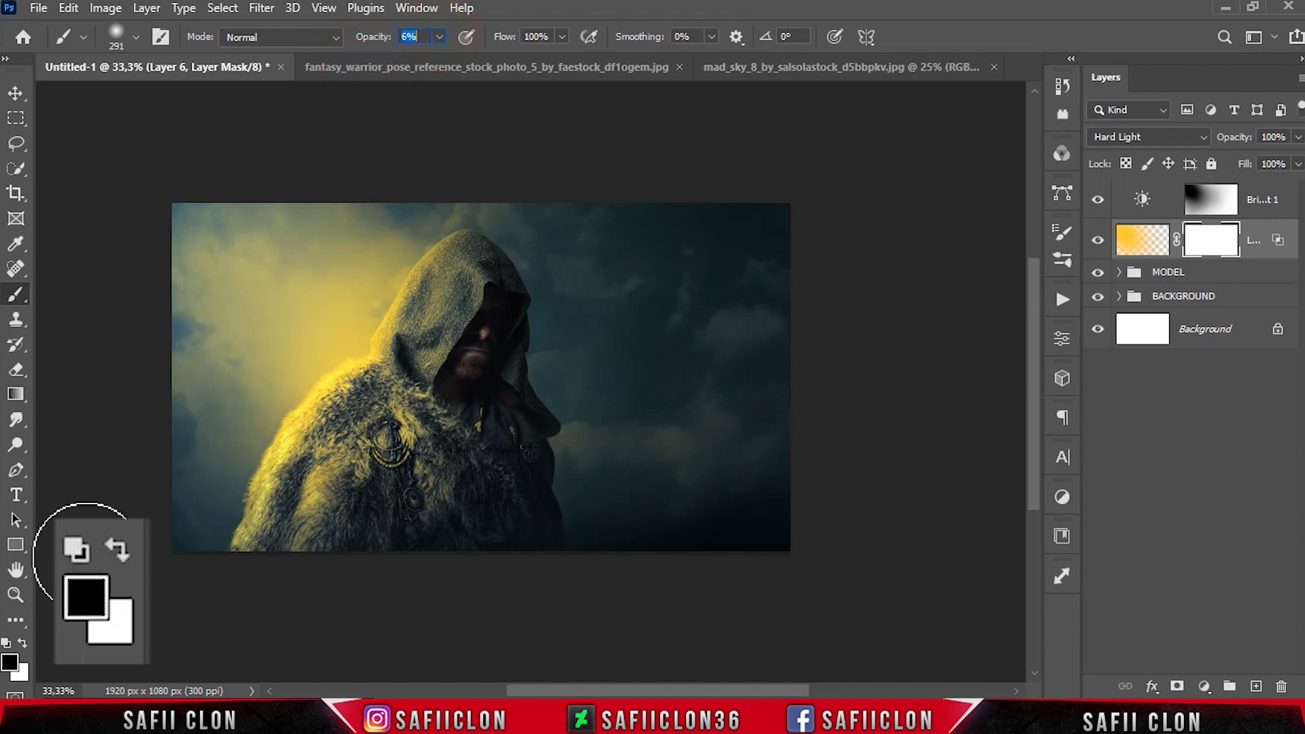
# Paint black on the glow layer's mask, using brush sizes around 400 px, to soften the yellow over the sky, hood and shoulder
pyautogui.hotkey('ctrl', '+')
pyautogui.hotkey('ctrl', '+')
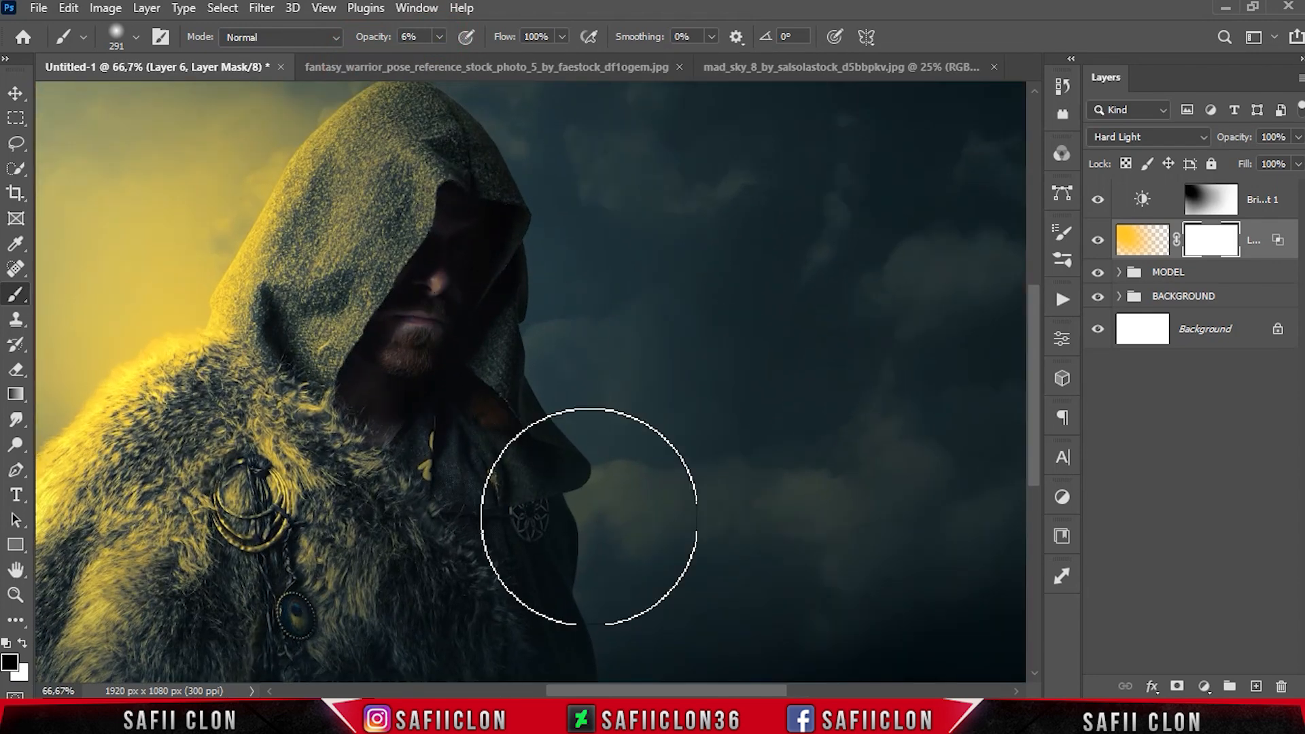
pyautogui.moveTo(671, 692); pyautogui.dragTo(591, 692)
pyautogui.scroll(1, 812, 572)
pyautogui.hotkey('ctrl', '-')
pyautogui.press(']')
pyautogui.press(']')
pyautogui.click(502, 384)
pyautogui.press(']')
pyautogui.click(455, 213)
pyautogui.press('[')
pyautogui.press('[')
pyautogui.click(513, 317)
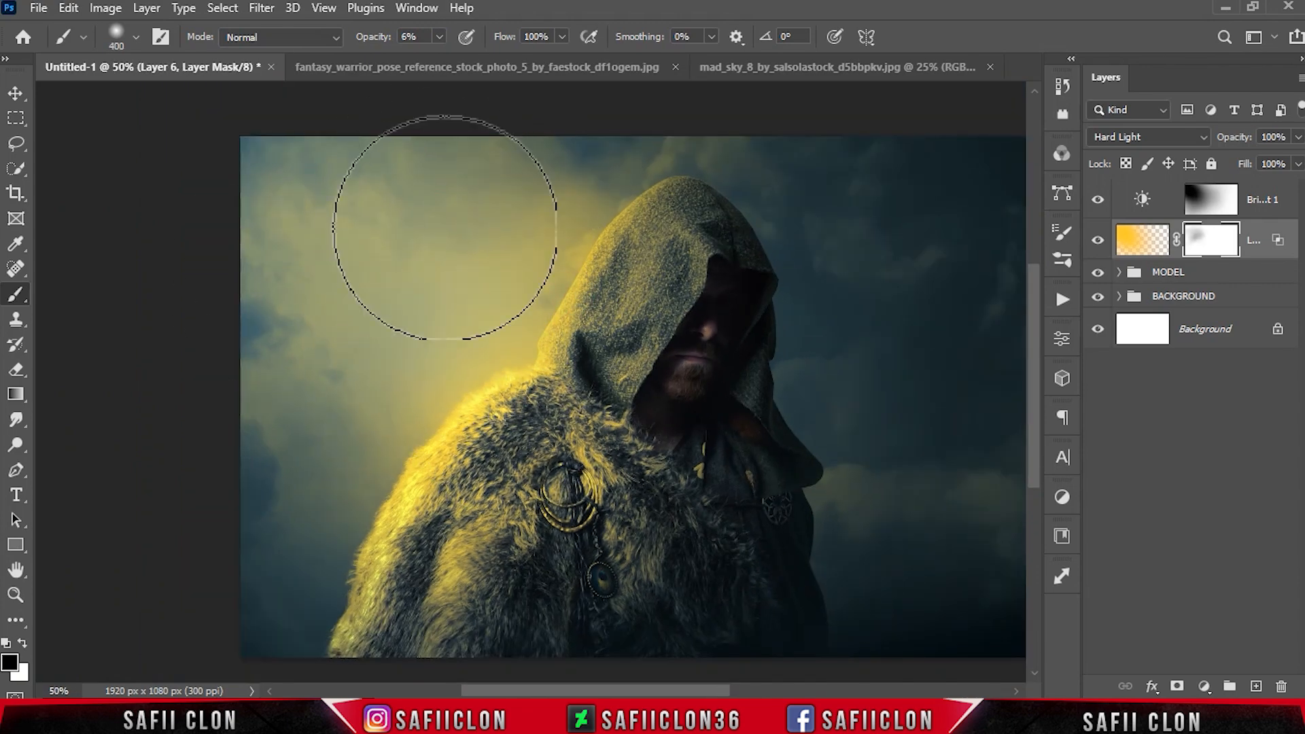
pyautogui.scroll(-1, 401, 401)
pyautogui.click(407, 383)
pyautogui.click(382, 428)
pyautogui.scroll(1, 312, 429)
pyautogui.press(']')
pyautogui.click(470, 191)
pyautogui.click(578, 329)
pyautogui.click(426, 427)
pyautogui.hotkey('ctrl', '-')
pyautogui.click(599, 292)
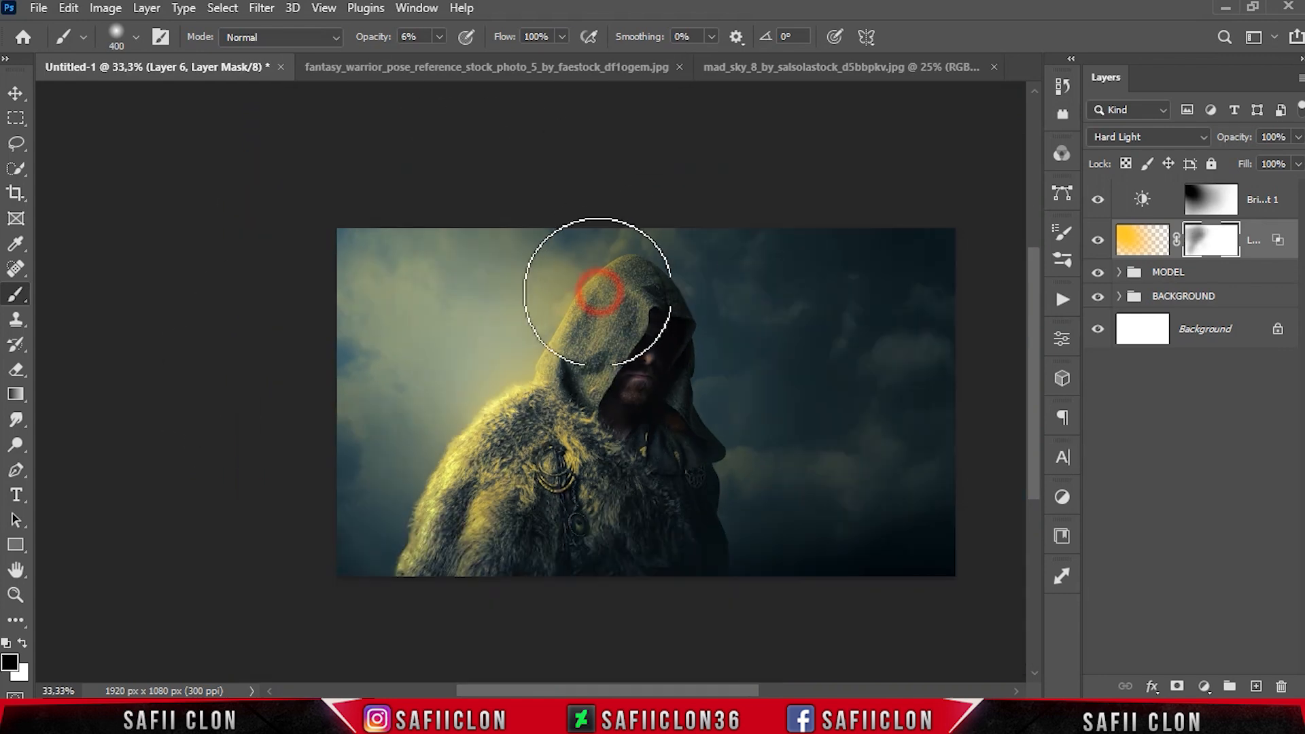
pyautogui.click(1097, 240)
pyautogui.click(1098, 240)
pyautogui.click(1098, 240)
pyautogui.click(1097, 240)
# Close the warrior and sky source photo documents, keeping only the composite open
pyautogui.click(612, 68)
pyautogui.click(791, 67)
pyautogui.click(664, 271)
pyautogui.click(511, 72)
pyautogui.click(614, 66)
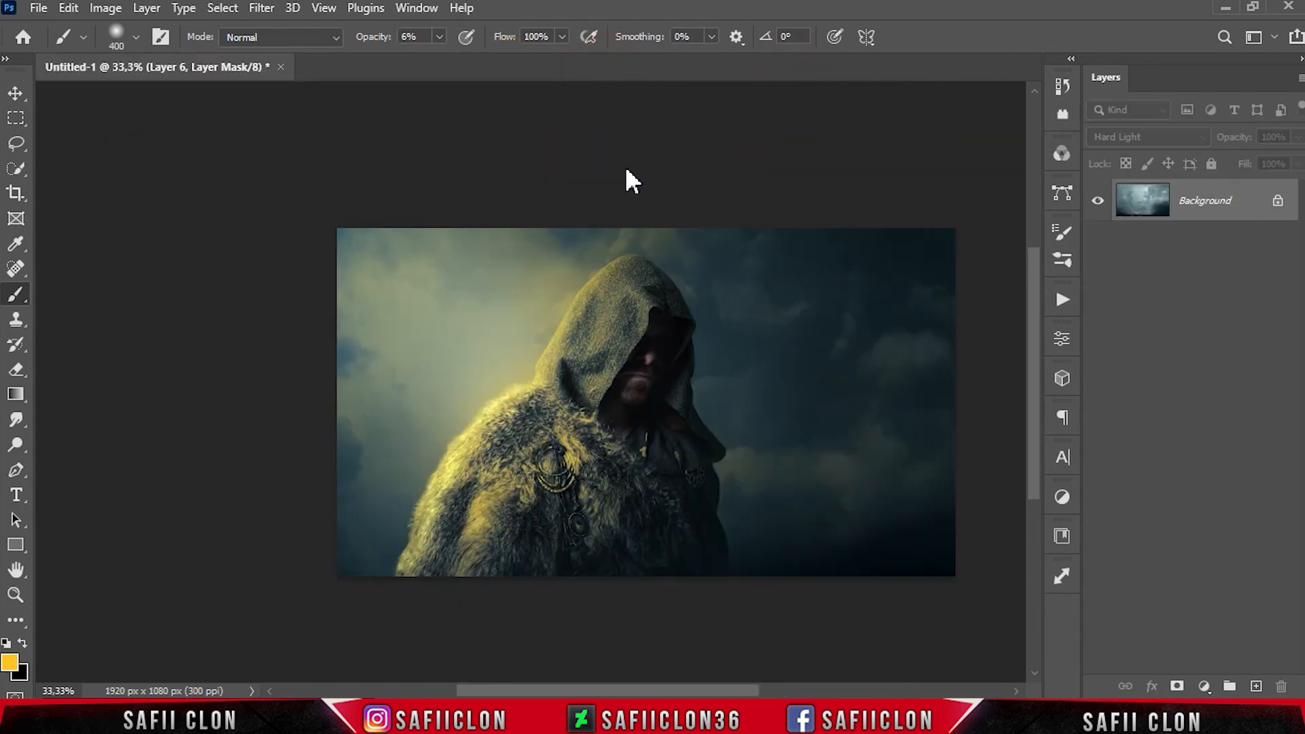
# Open the sparks_2_by_mariasemelevich image and copy it into the composite above the yellow glow layer
pyautogui.click(38, 7)
pyautogui.click(76, 46)
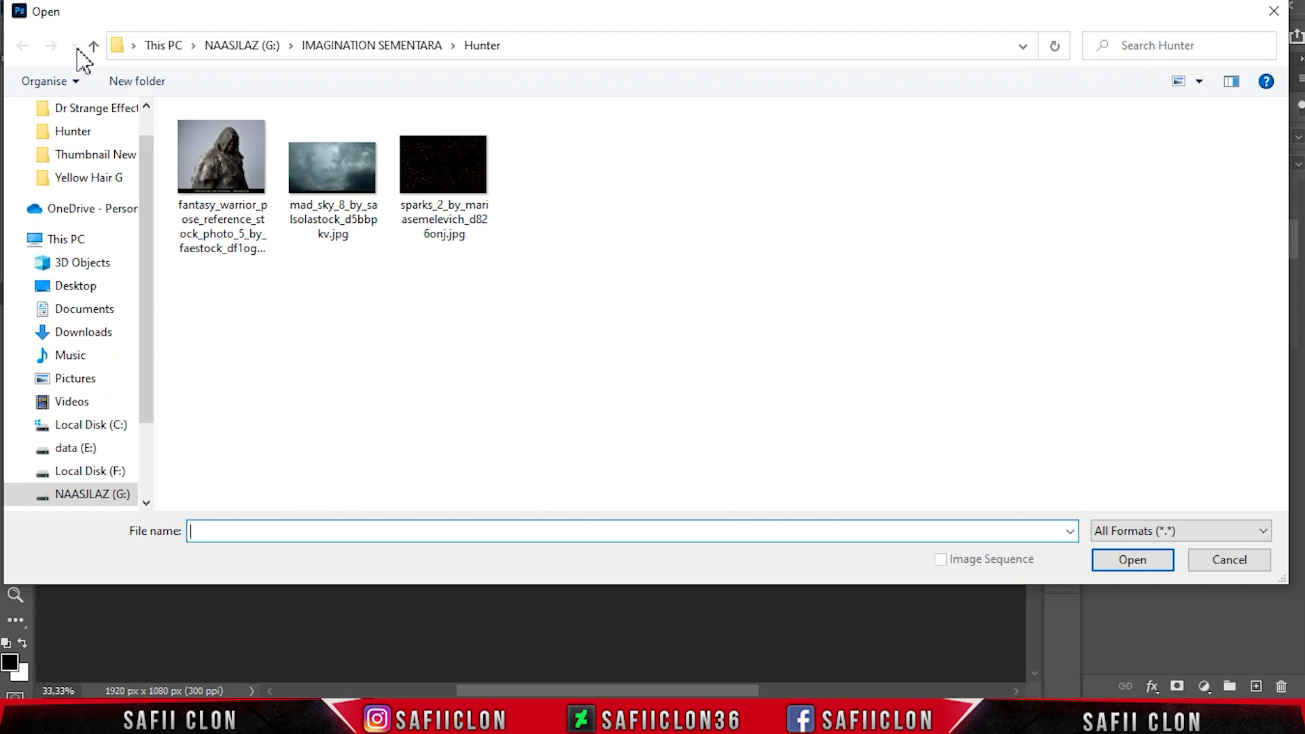
pyautogui.click(457, 178)
pyautogui.click(1131, 559)
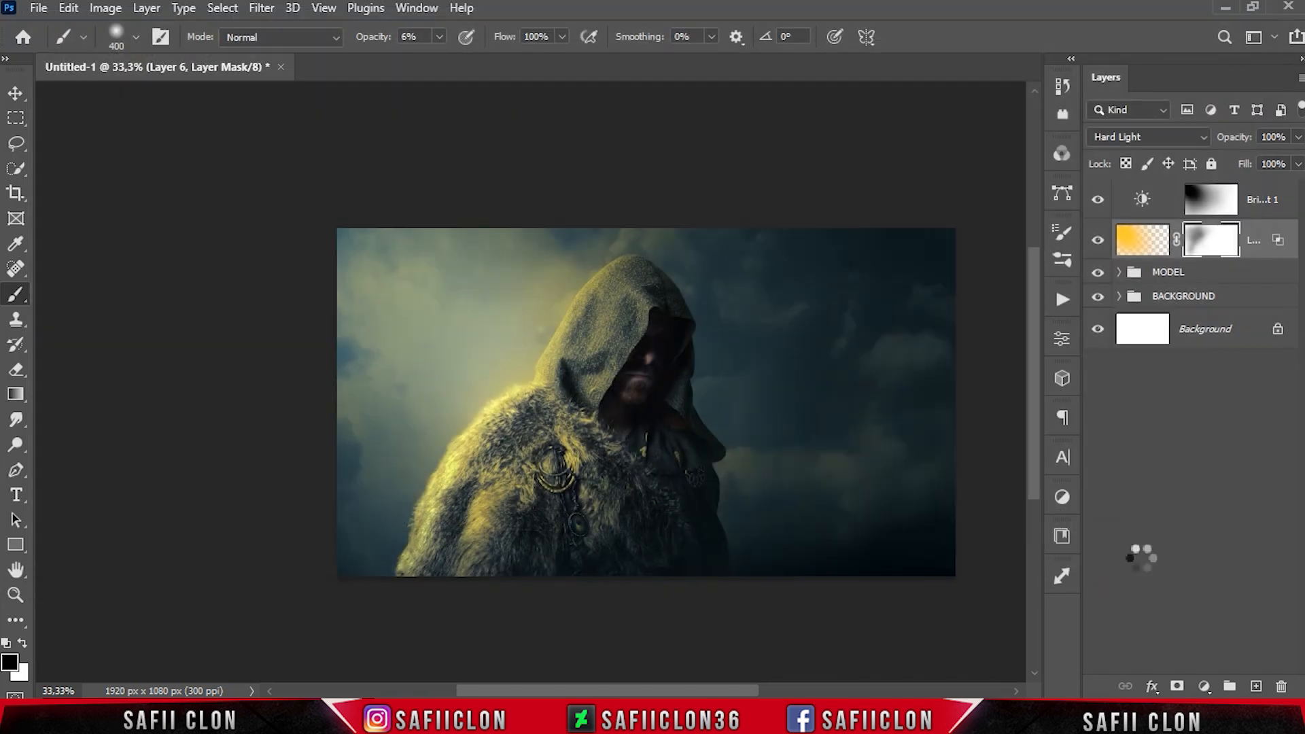
pyautogui.moveTo(1183, 204); pyautogui.dragTo(640, 427)
# Set the sparks layer's blend mode to Screen and scale it to about 80.74%, positioned so the sparks cover the whole canvas
pyautogui.click(1147, 136)
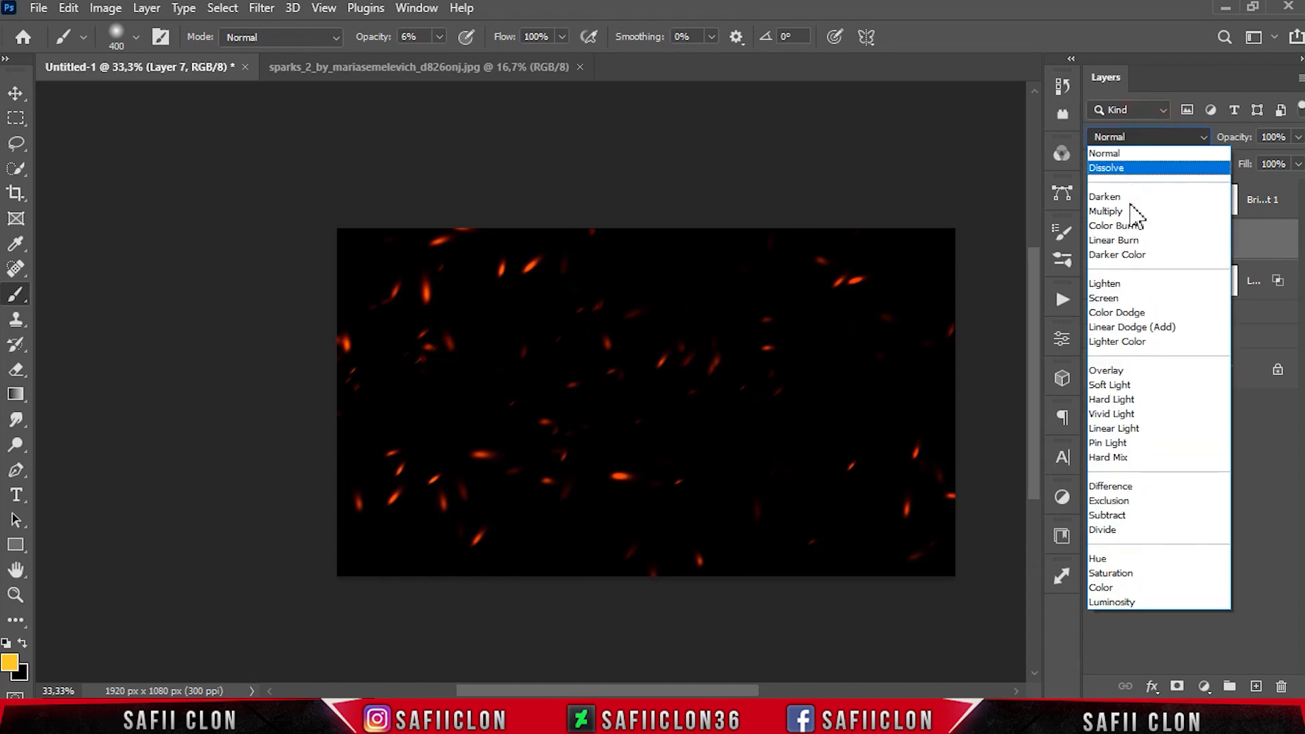
pyautogui.click(1108, 298)
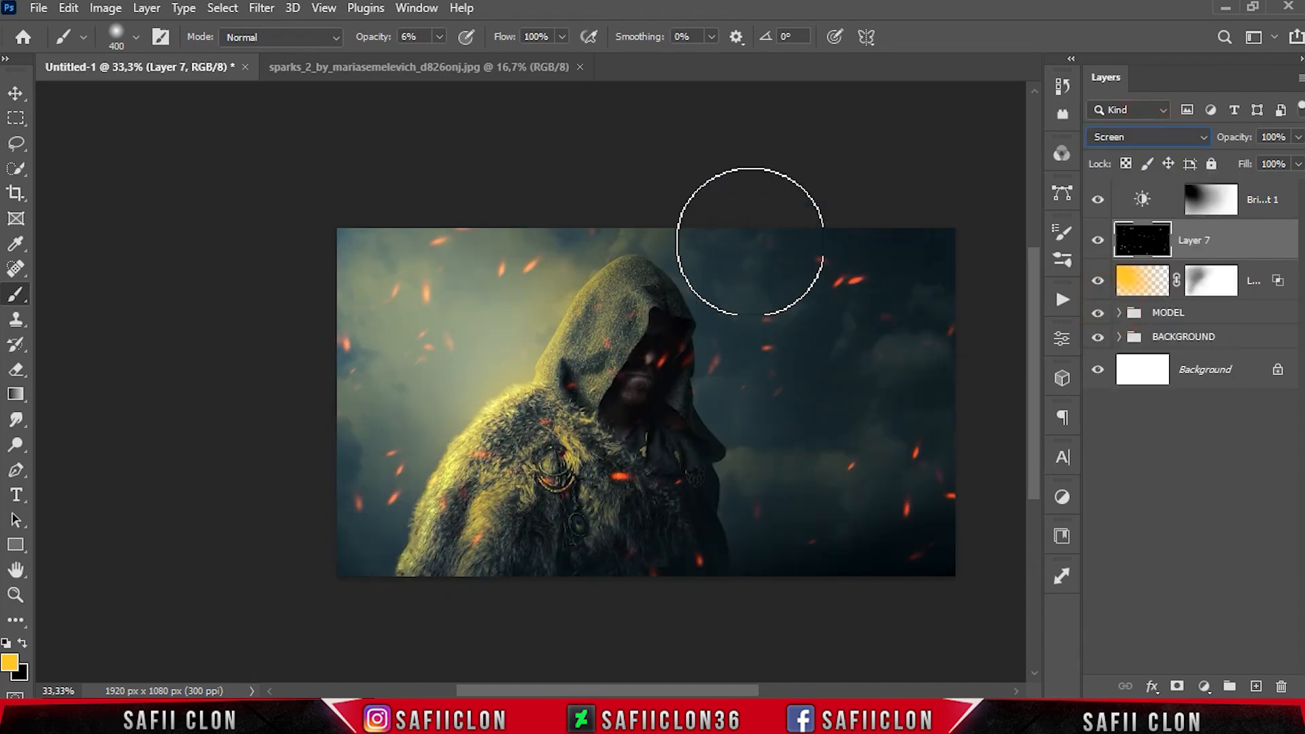
pyautogui.moveTo(738, 691); pyautogui.dragTo(773, 691)
pyautogui.hotkey('ctrl', 't')
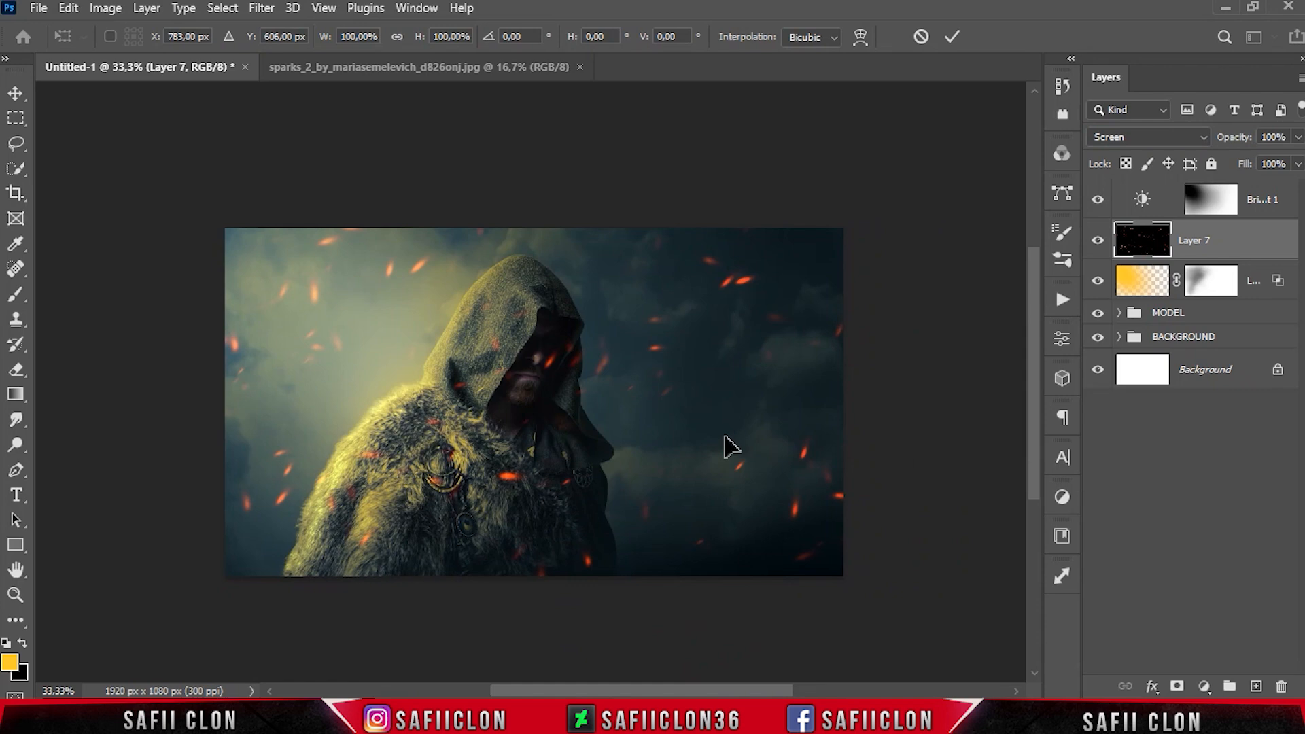
pyautogui.hotkey('ctrl', '-')
pyautogui.hotkey('ctrl', '-')
pyautogui.moveTo(153, 175); pyautogui.dragTo(224, 213)
pyautogui.moveTo(553, 452)
pyautogui.mouseDown()
pyautogui.moveTo(644, 411)
pyautogui.moveTo(670, 416)
pyautogui.mouseUp()
pyautogui.hotkey('ctrl', '+')
pyautogui.click(952, 36)
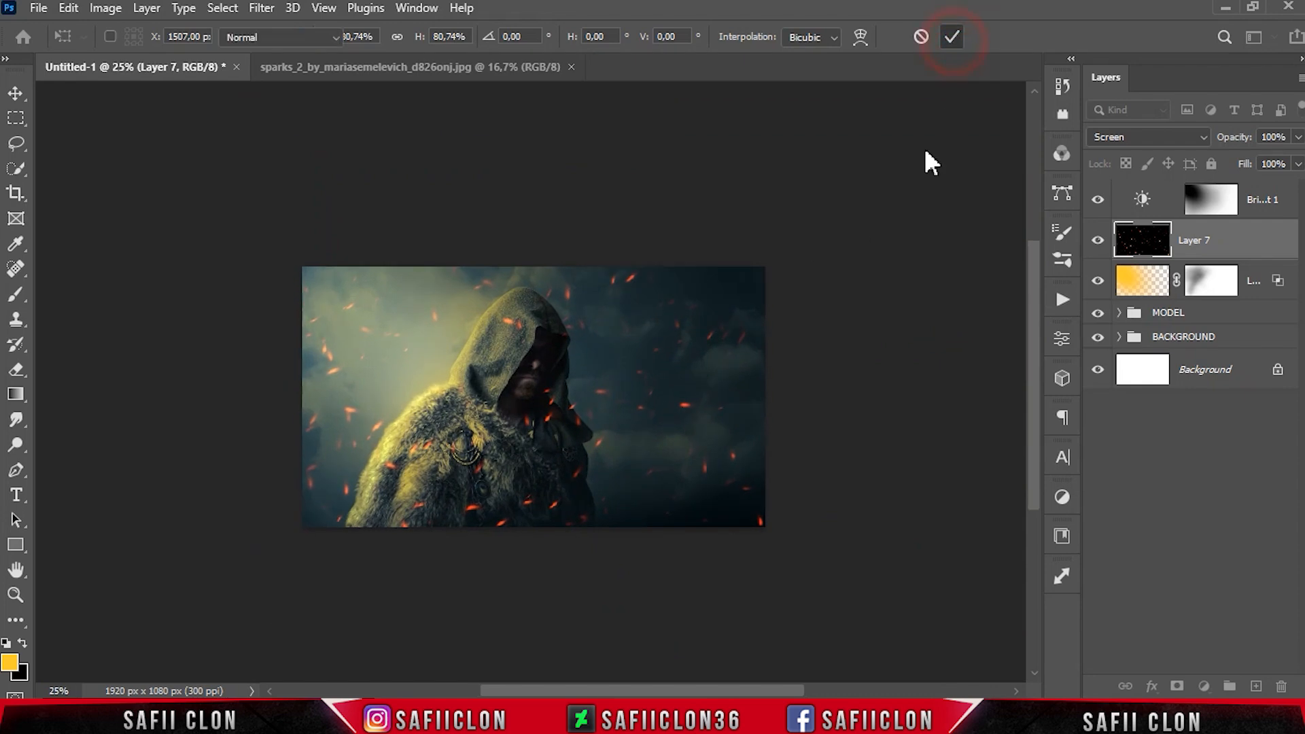
pyautogui.press('b')
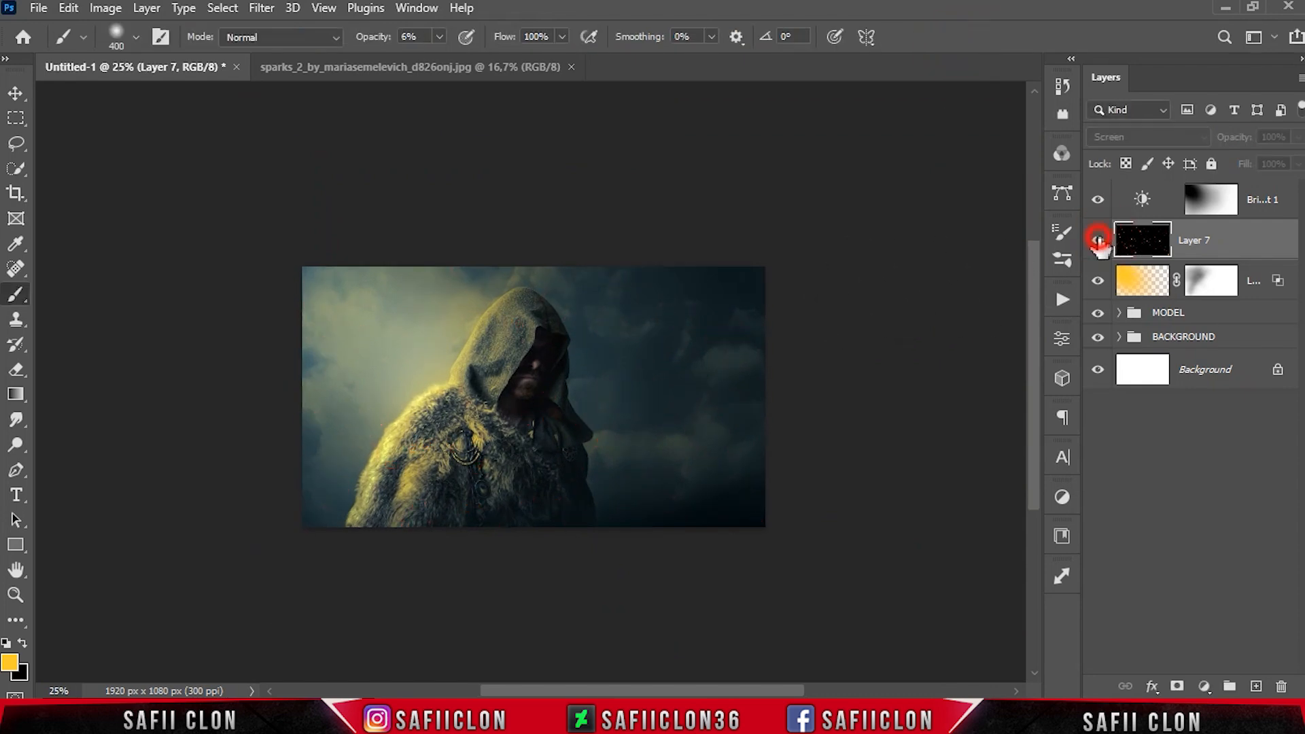
# Apply a short diagonal Motion Blur to the sparks layer so the embers streak up to the right
pyautogui.click(265, 9)
pyautogui.moveTo(437, 259)
pyautogui.click(574, 363)
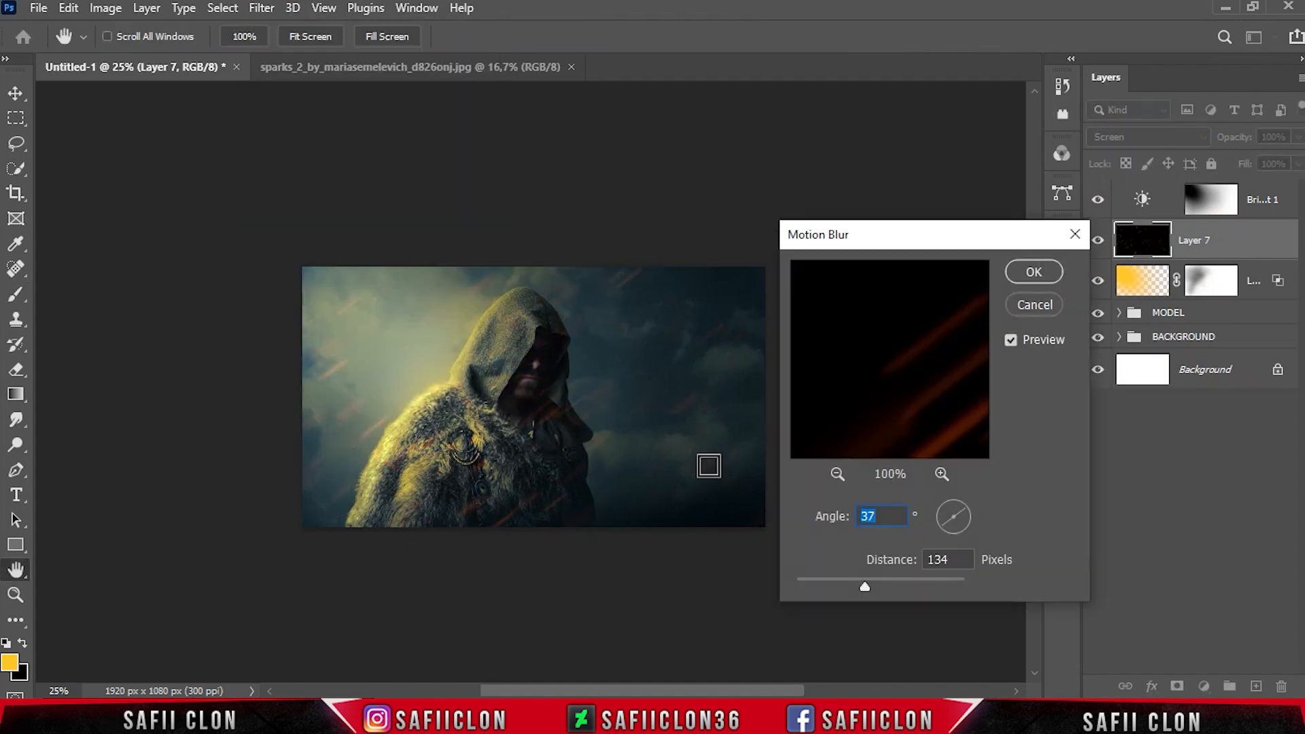
pyautogui.moveTo(850, 582); pyautogui.dragTo(818, 560)
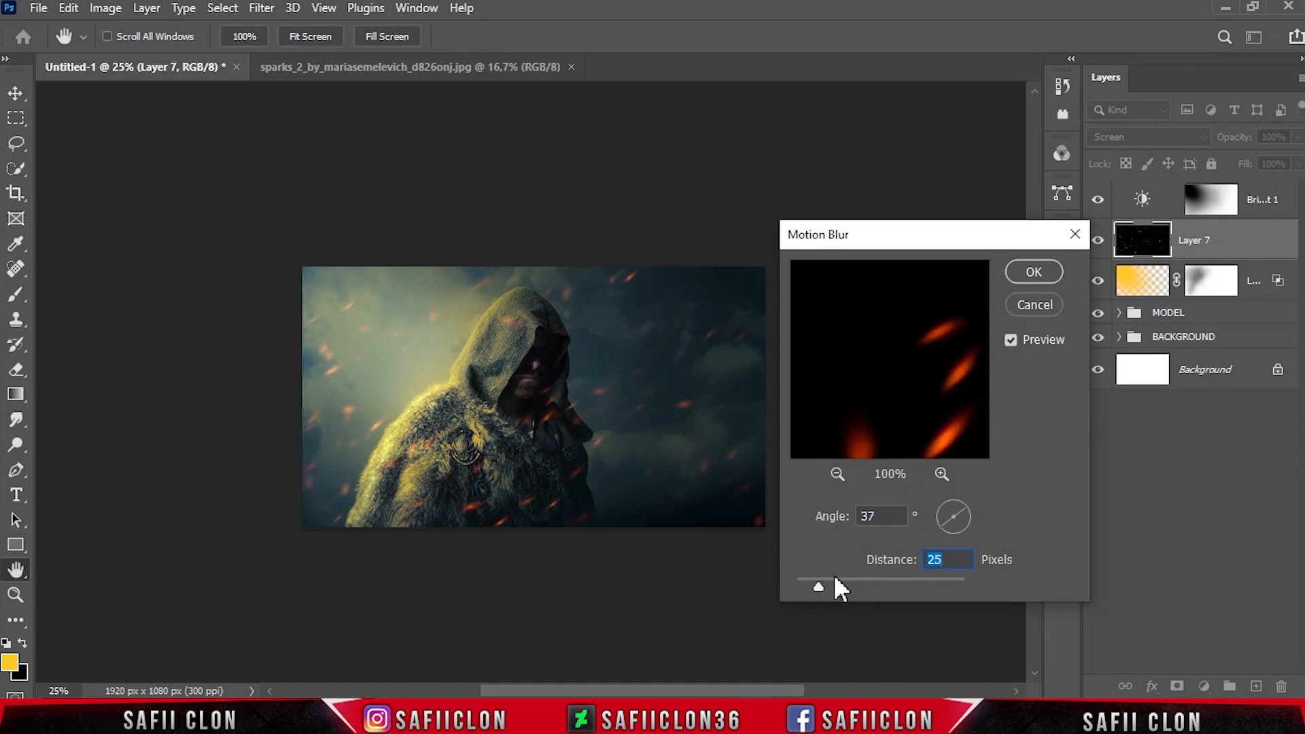
pyautogui.moveTo(964, 508); pyautogui.dragTo(970, 501)
pyautogui.moveTo(818, 585); pyautogui.dragTo(822, 585)
pyautogui.click(1032, 273)
pyautogui.press('b')
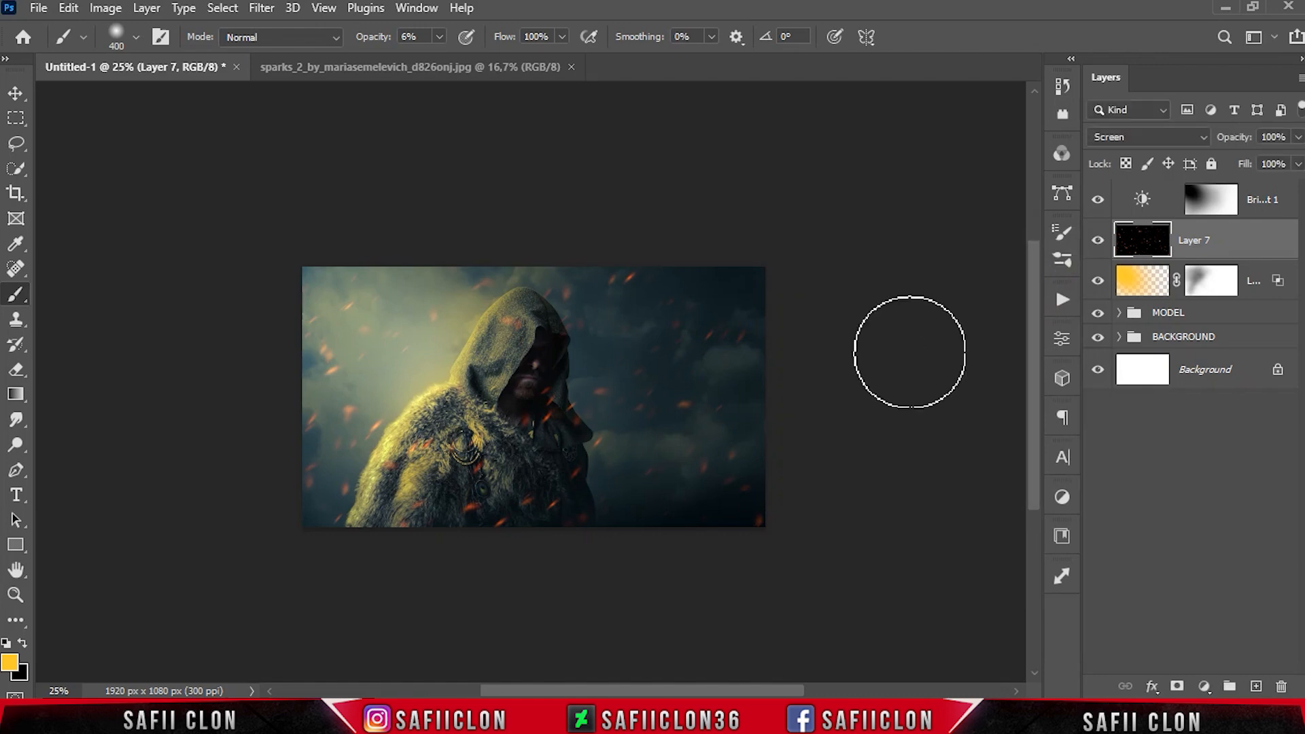
pyautogui.hotkey('ctrl', '+')
pyautogui.hotkey('ctrl', '+')
pyautogui.click(1097, 240)
pyautogui.click(1098, 240)
# Duplicate the sparks layer and apply a Gaussian Blur with a radius of about 18 px to the copy
pyautogui.rightClick(1233, 241)
pyautogui.click(1043, 99)
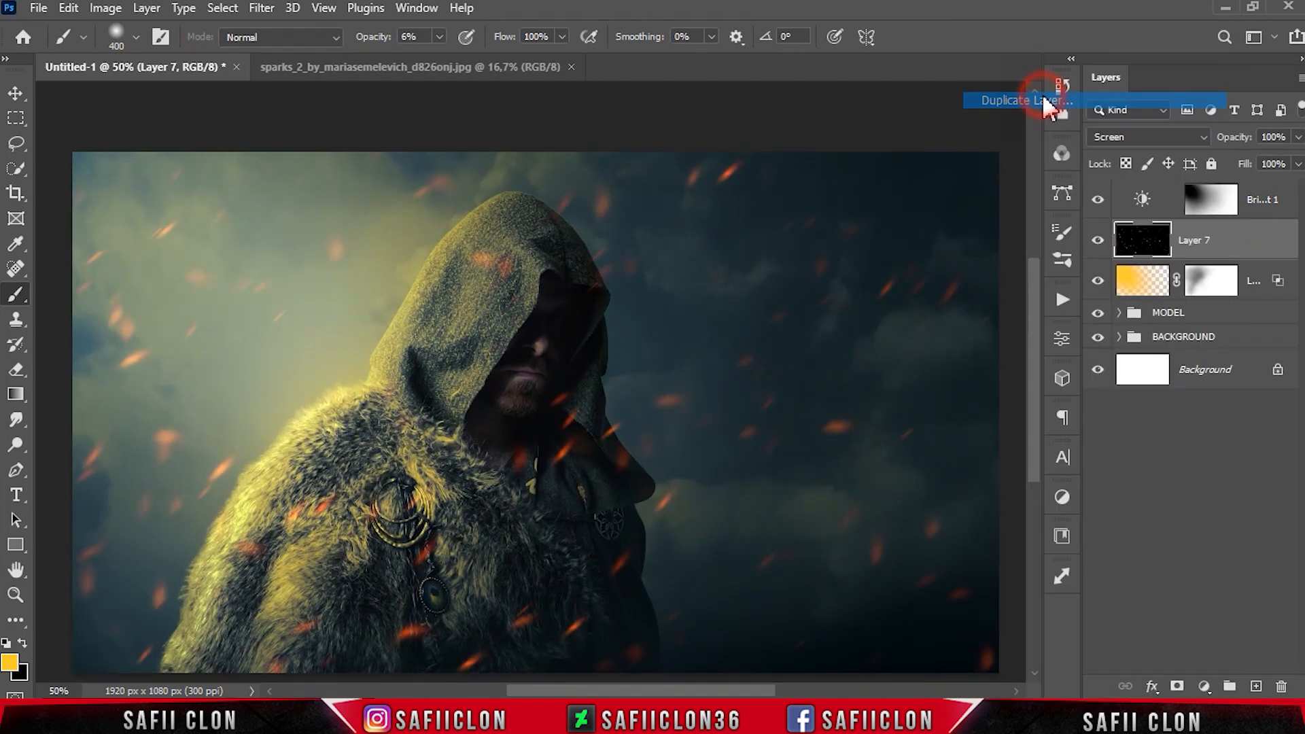
pyautogui.click(812, 181)
pyautogui.click(260, 8)
pyautogui.moveTo(350, 255)
pyautogui.click(565, 328)
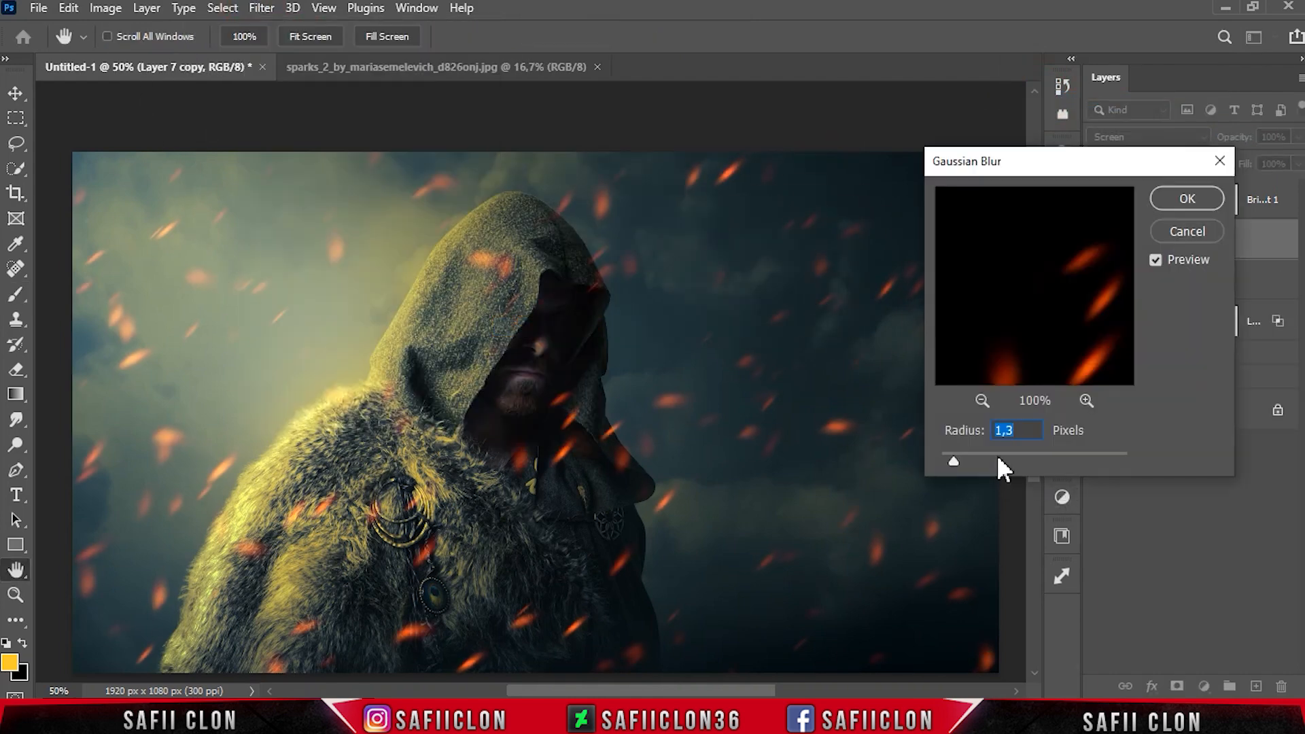
pyautogui.moveTo(1033, 451); pyautogui.dragTo(1033, 455)
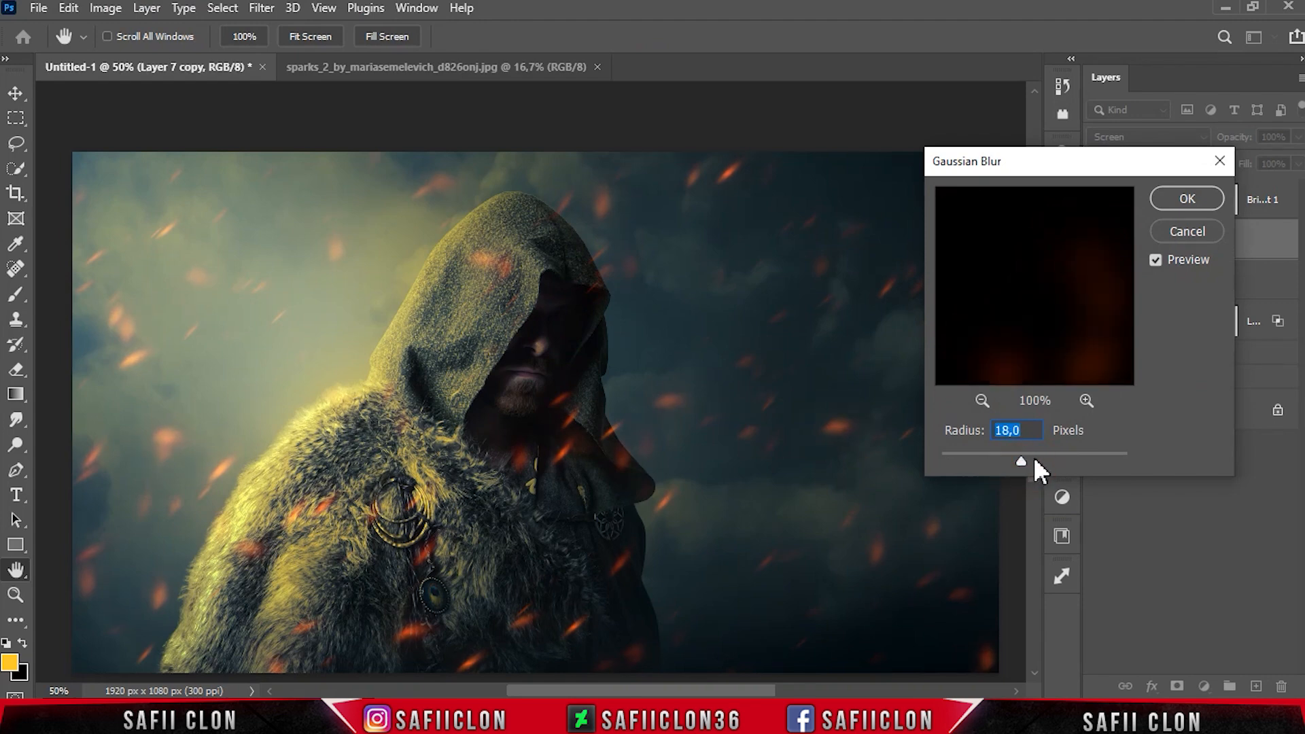
pyautogui.press('Return')
pyautogui.press('b')
# Duplicate the blurred sparks copy and apply another Gaussian Blur to the new duplicate
pyautogui.rightClick(1265, 243)
pyautogui.click(1040, 101)
pyautogui.click(812, 184)
pyautogui.click(262, 8)
pyautogui.moveTo(326, 255)
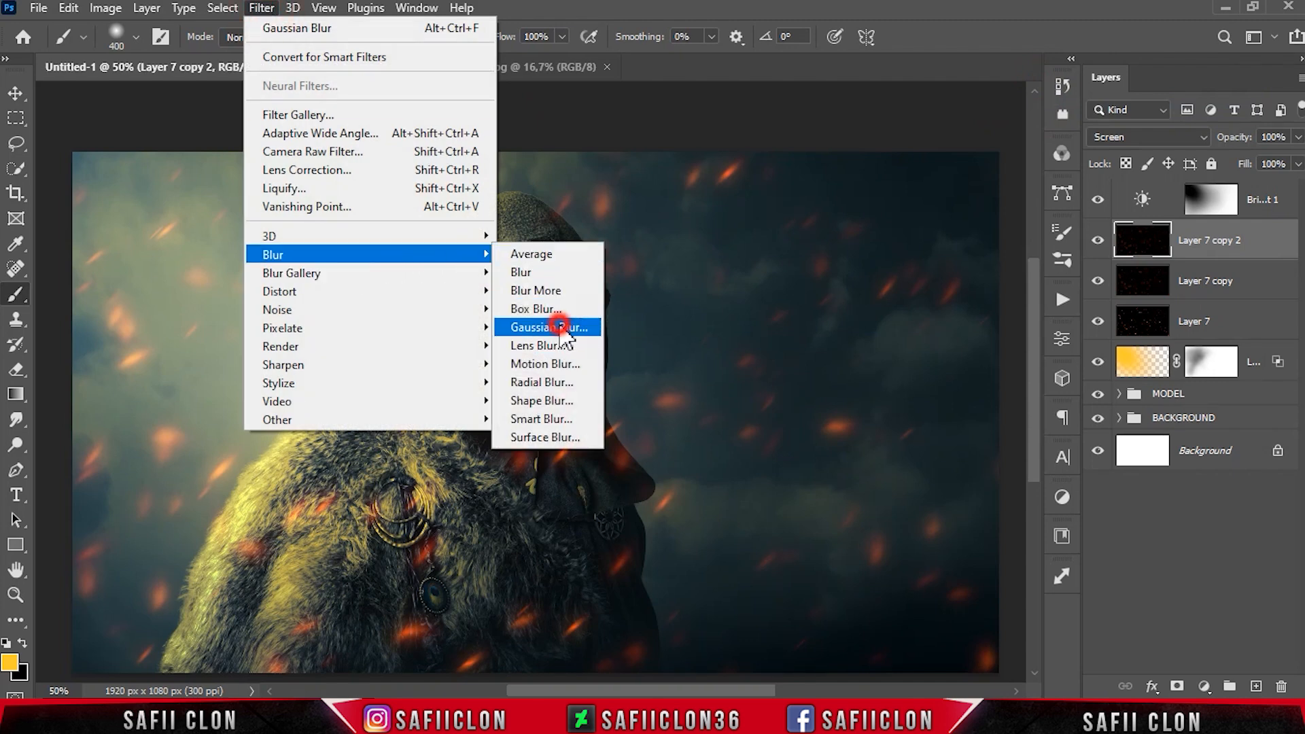
pyautogui.click(559, 326)
pyautogui.click(1186, 197)
pyautogui.press('b')
# Set the topmost blurred sparks layer's blend mode to Color Dodge and compare the sparks layers by toggling their visibility
pyautogui.click(1100, 242)
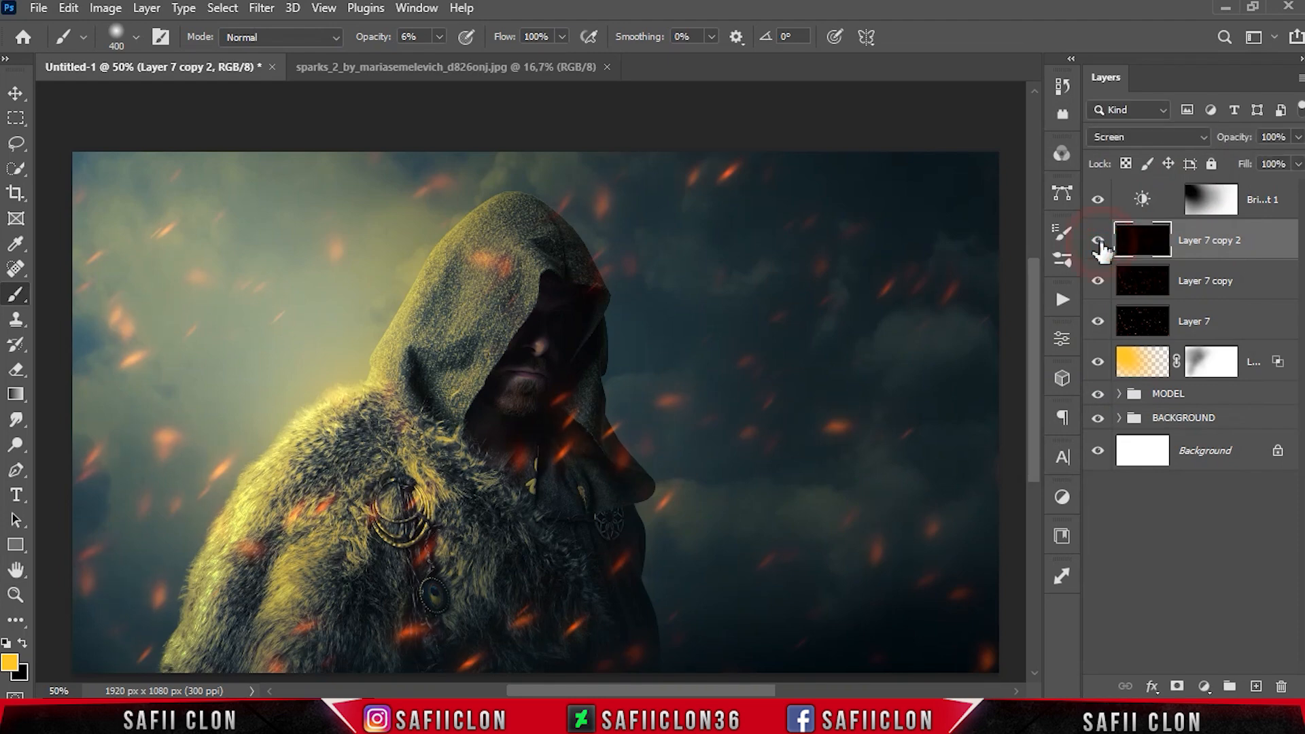
pyautogui.click(1127, 134)
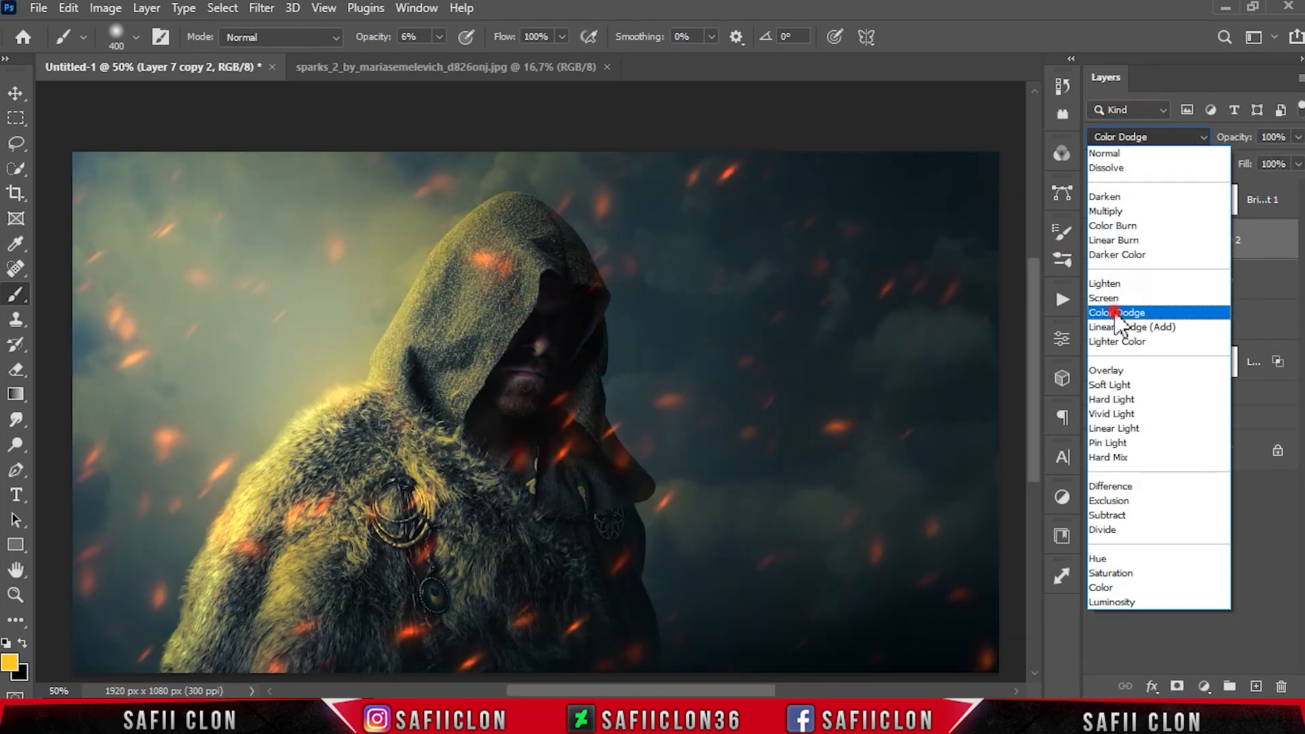
pyautogui.click(1118, 313)
pyautogui.click(1099, 281)
pyautogui.click(1099, 320)
pyautogui.click(1099, 320)
# Group the three sparks layers into a group named FIRE and compare the image with the group hidden and shown
pyautogui.keyDown('shift'); pyautogui.click(1246, 317); pyautogui.keyUp('shift')
pyautogui.rightClick(1250, 322)
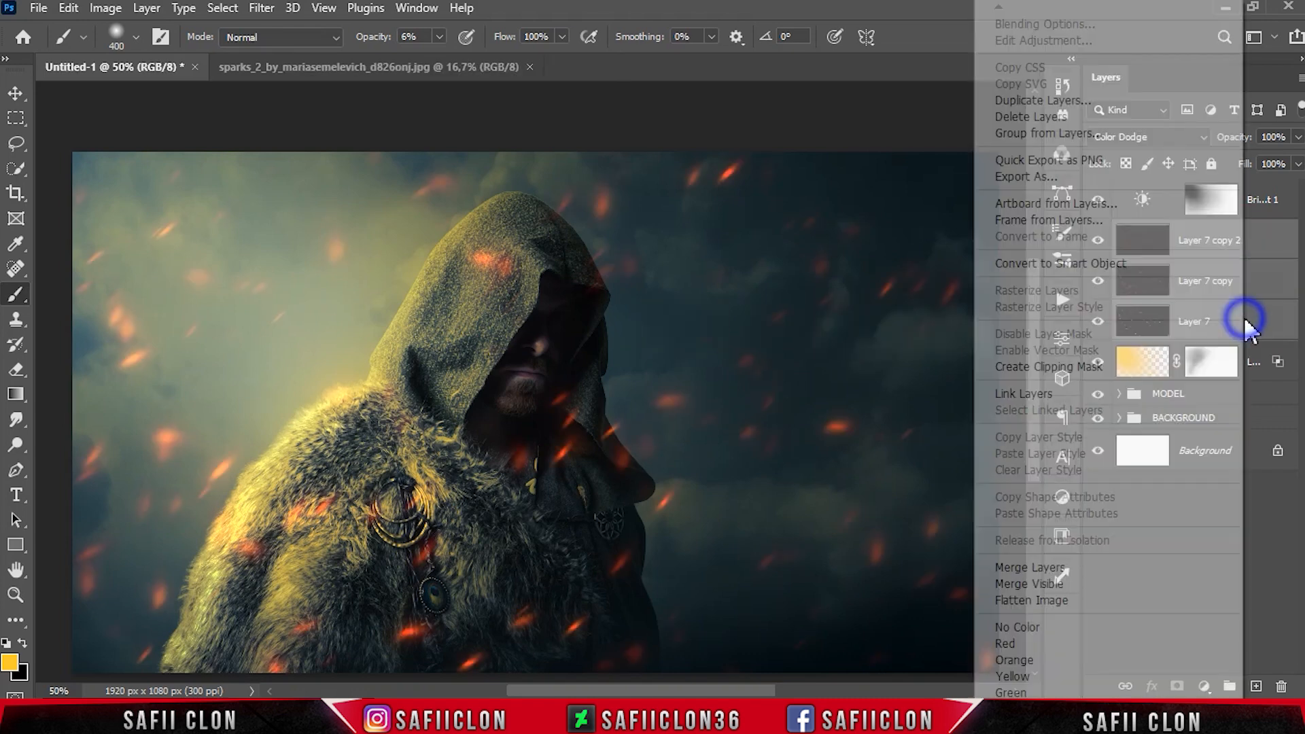
pyautogui.click(1039, 133)
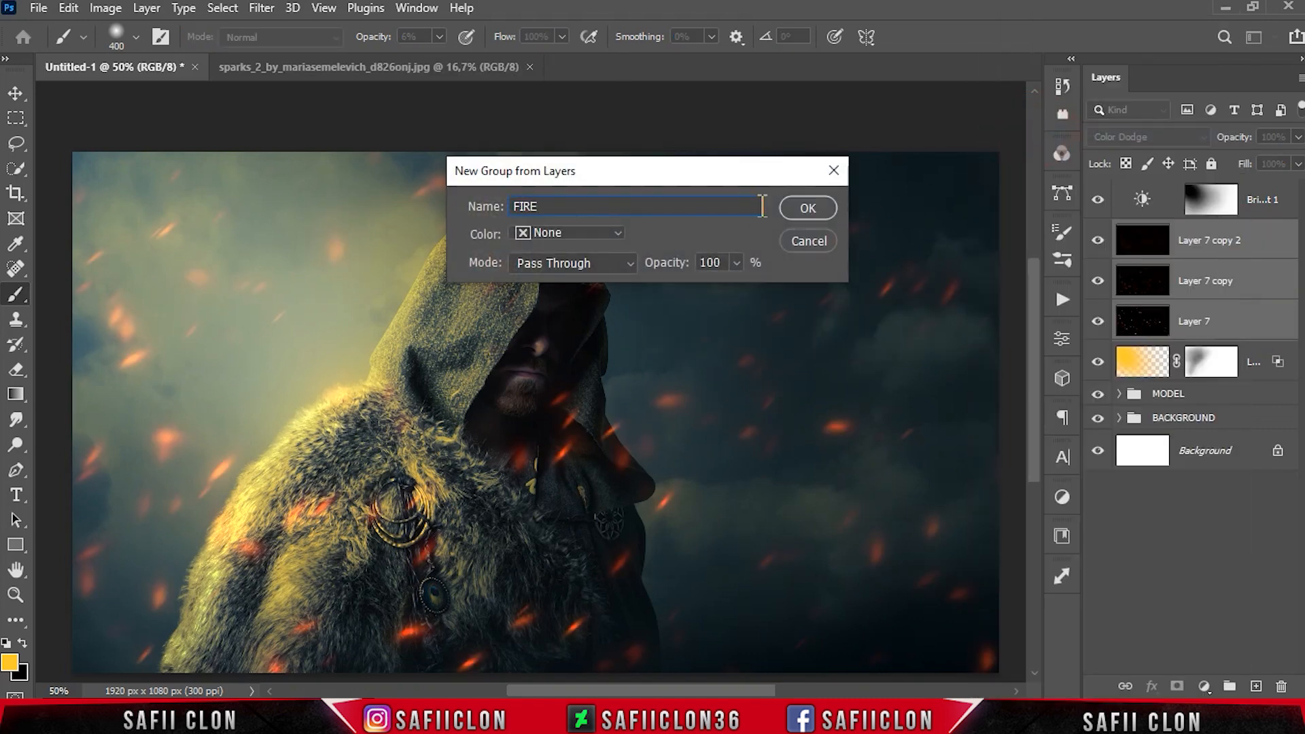
pyautogui.click(807, 208)
pyautogui.click(1097, 232)
pyautogui.click(1098, 232)
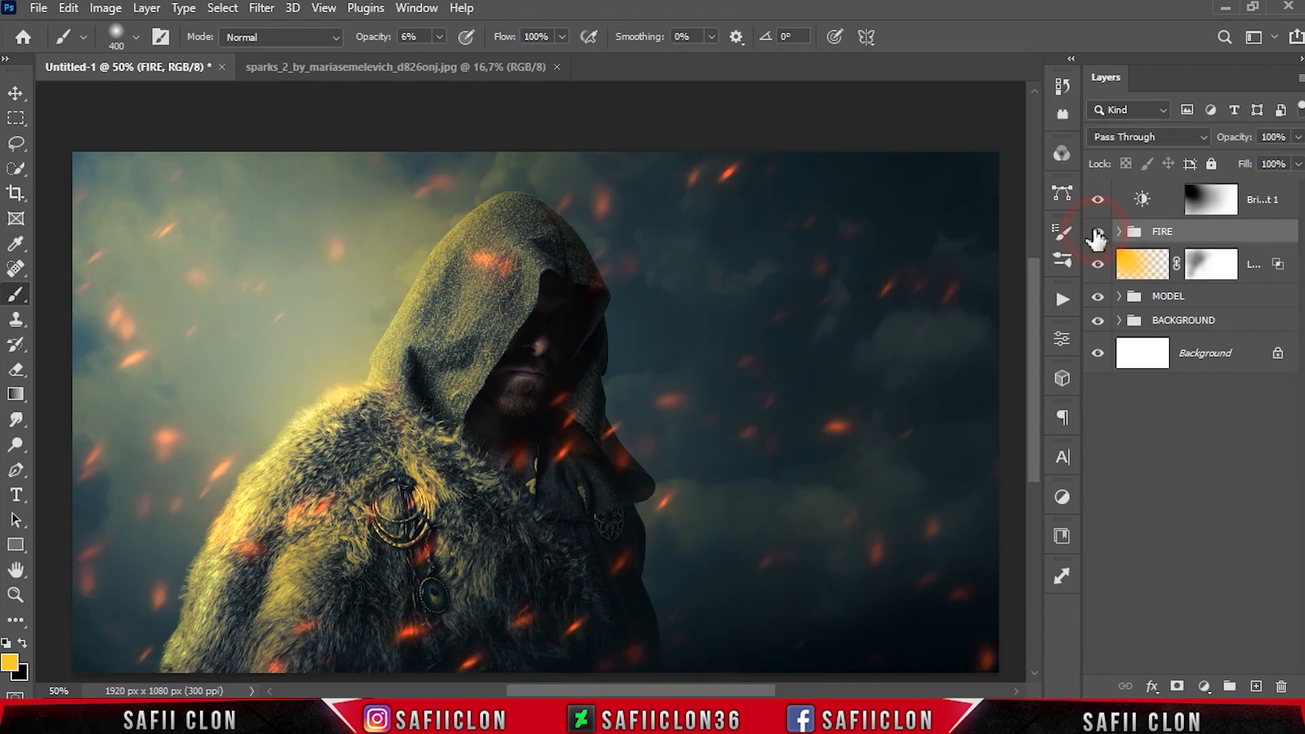
# Add a layer mask to the FIRE group and paint out distracting sparks with a 50 px soft black brush at 100% opacity
pyautogui.click(1177, 684)
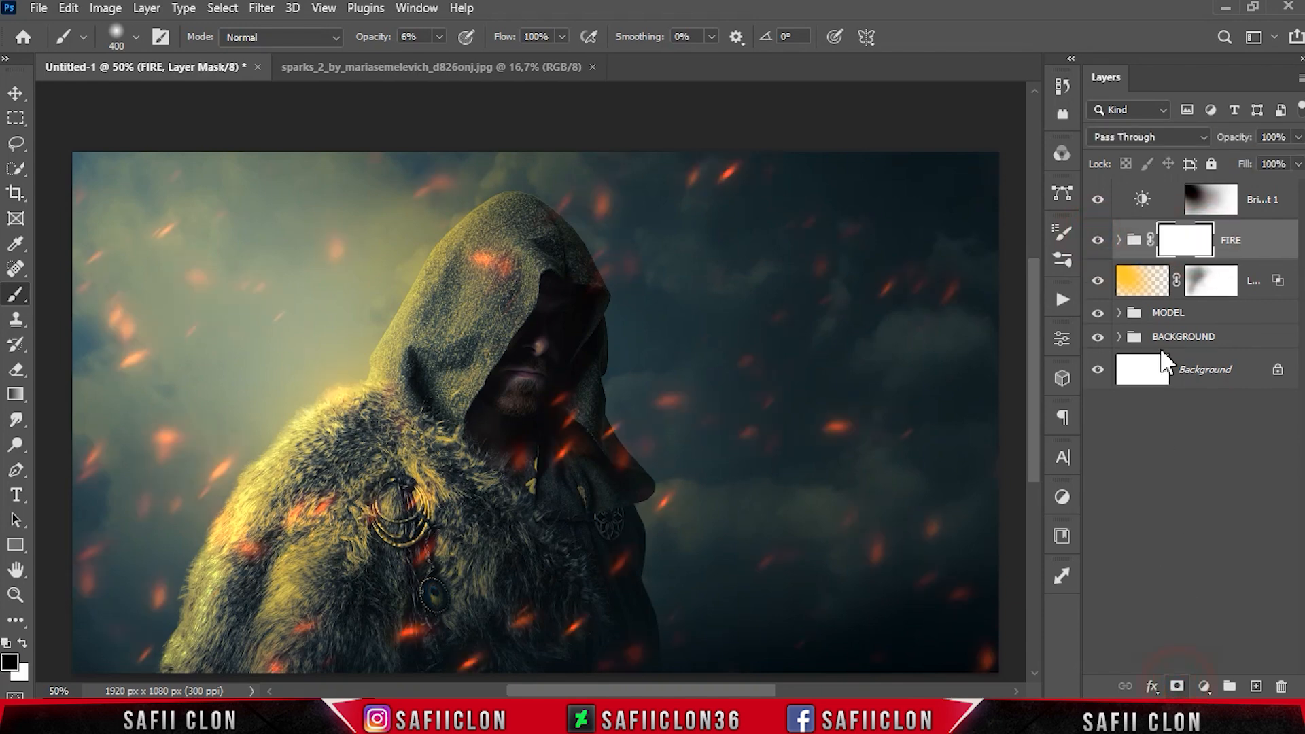
pyautogui.rightClick(133, 114)
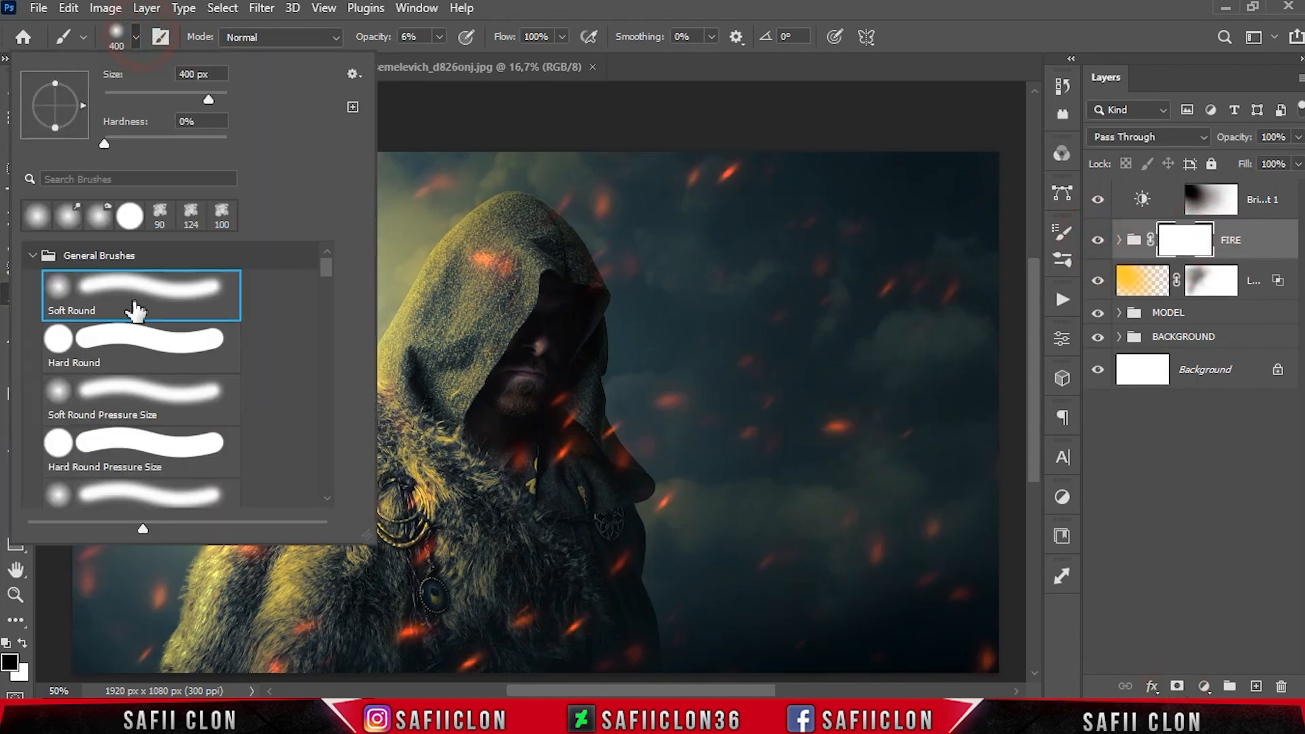
pyautogui.click(135, 37)
pyautogui.click(436, 38)
pyautogui.moveTo(436, 59); pyautogui.dragTo(537, 61)
pyautogui.click(440, 37)
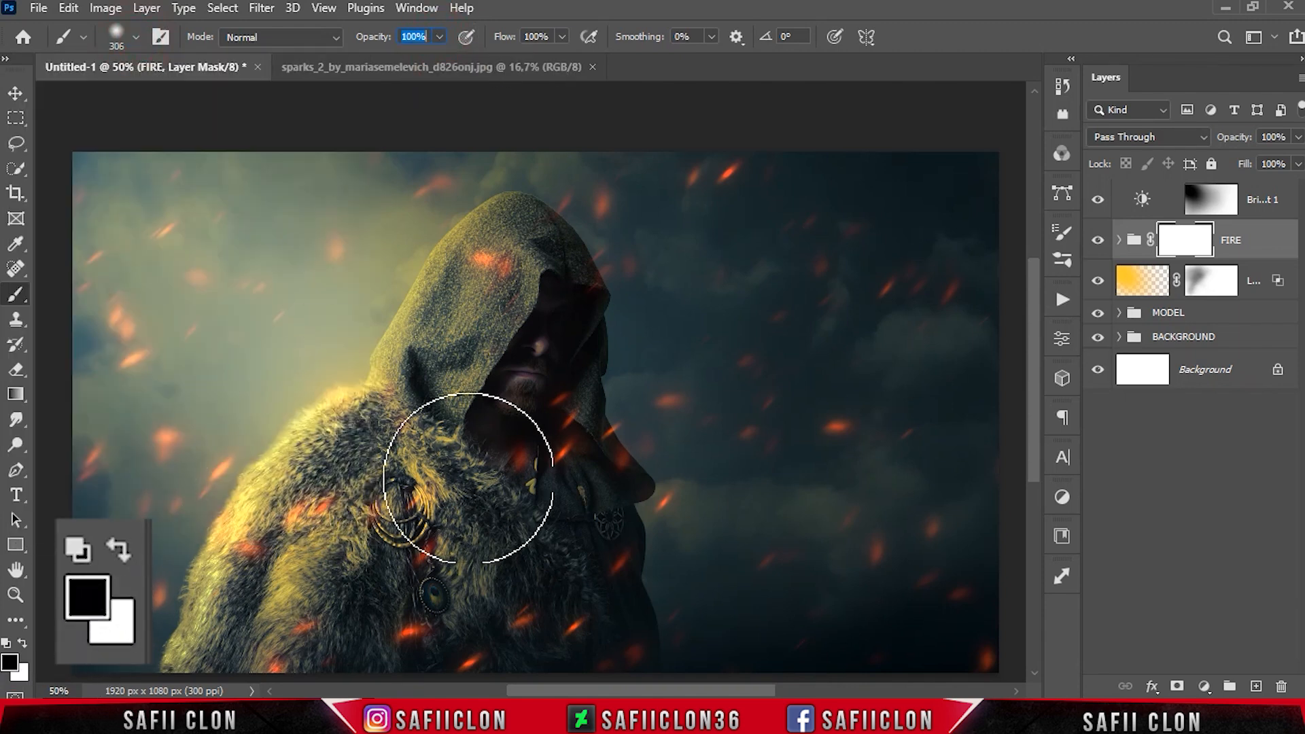
pyautogui.press('[')
pyautogui.press('[')
pyautogui.press('[')
pyautogui.press('[')
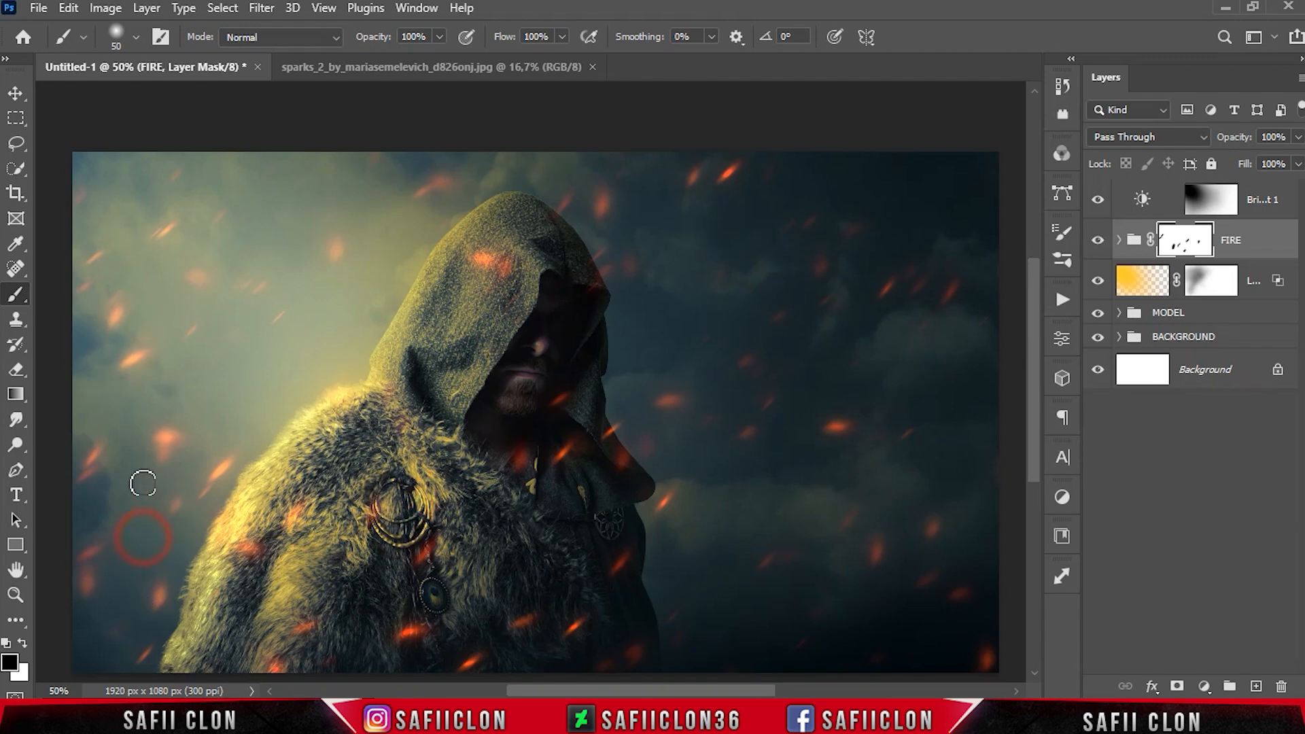
pyautogui.click(1101, 238)
pyautogui.click(1101, 238)
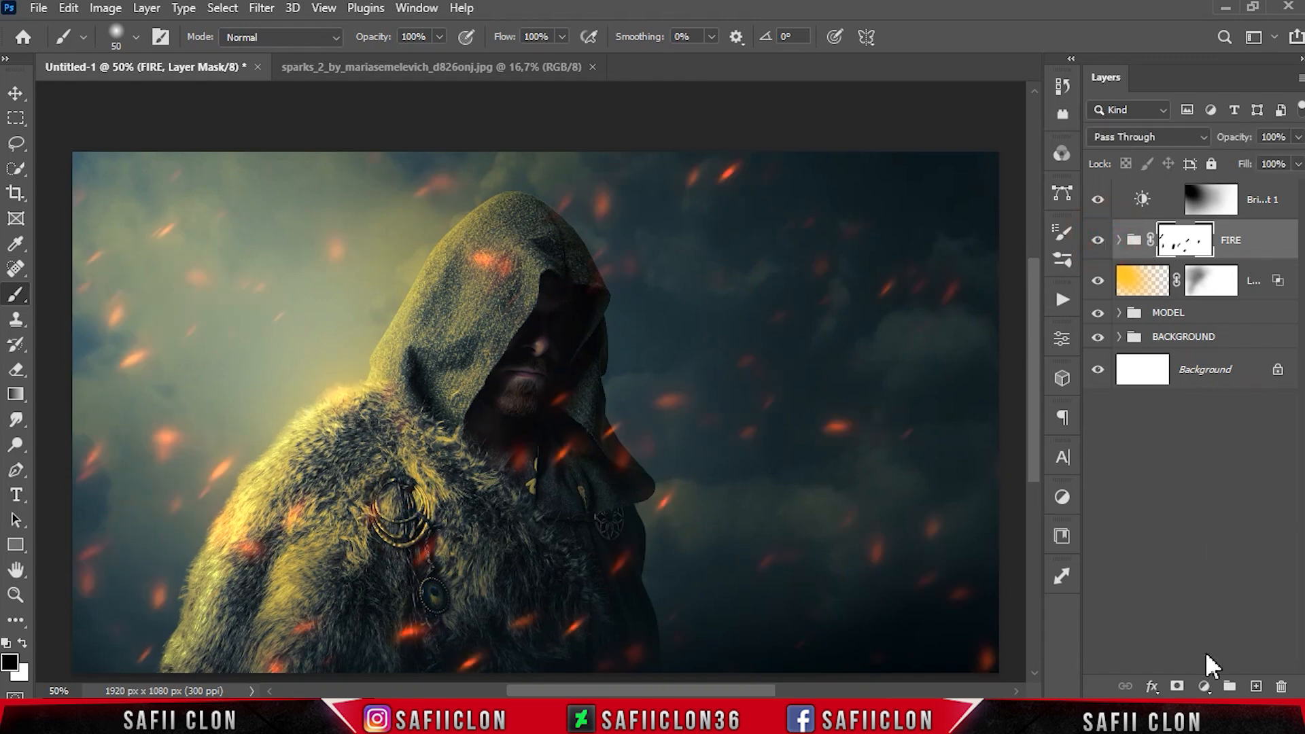
# Add a Selective Color adjustment clipped to the FIRE group with Reds at Cyan +8 and Black -49, and compare it on and off
pyautogui.click(1205, 686)
pyautogui.click(1205, 674)
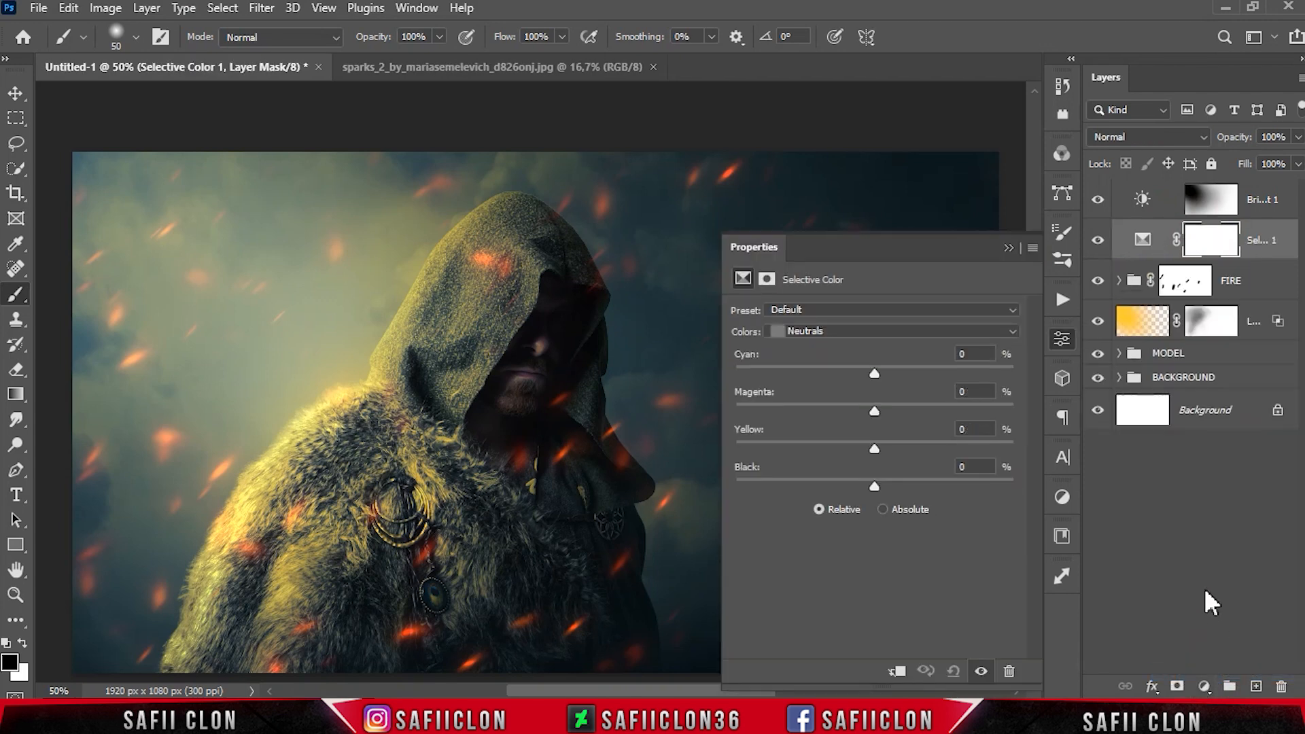
pyautogui.click(898, 671)
pyautogui.click(832, 338)
pyautogui.click(817, 351)
pyautogui.moveTo(886, 369); pyautogui.dragTo(886, 368)
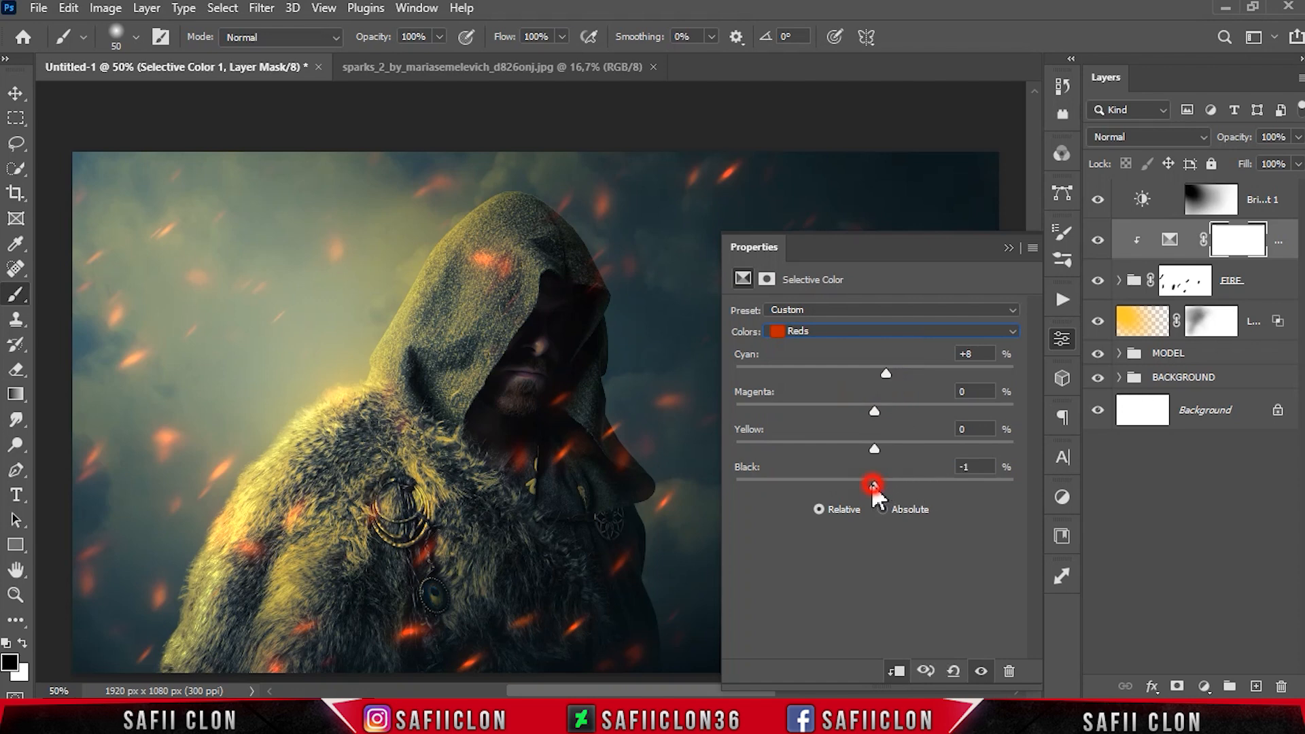
pyautogui.moveTo(832, 483); pyautogui.dragTo(809, 482)
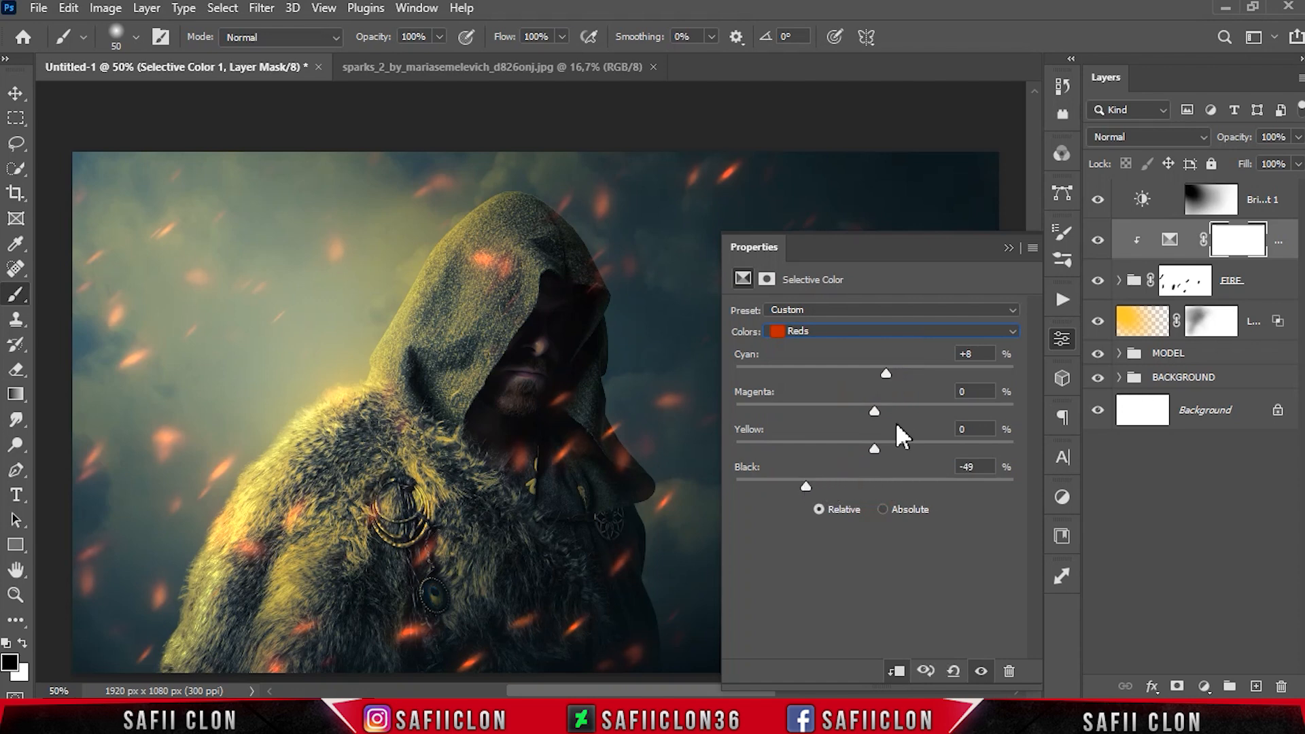
pyautogui.click(1009, 248)
pyautogui.click(1098, 240)
pyautogui.click(1098, 240)
pyautogui.click(1098, 239)
pyautogui.click(1098, 240)
# Stamp all visible layers into a new layer above the Brightness/Contrast adjustment and convert it to a smart object
pyautogui.click(1268, 209)
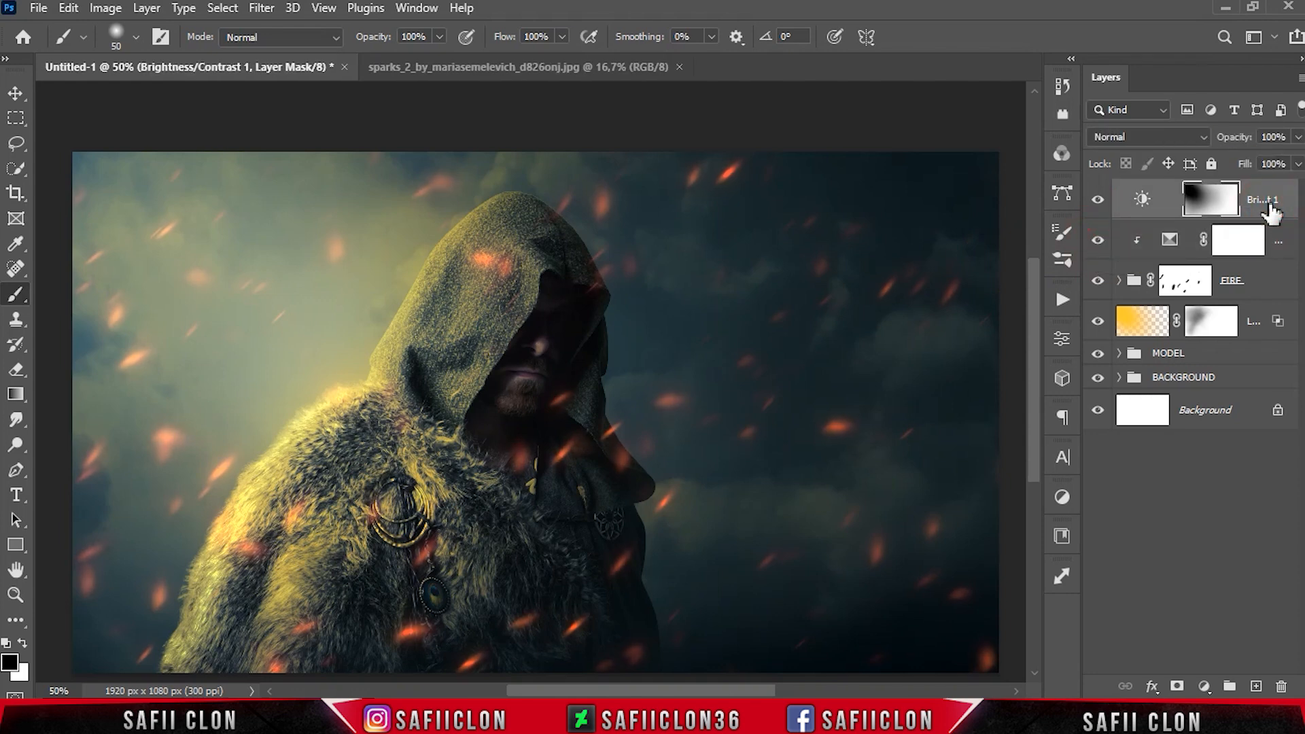
pyautogui.hotkey('ctrl', 'shift', 'alt', 'e')
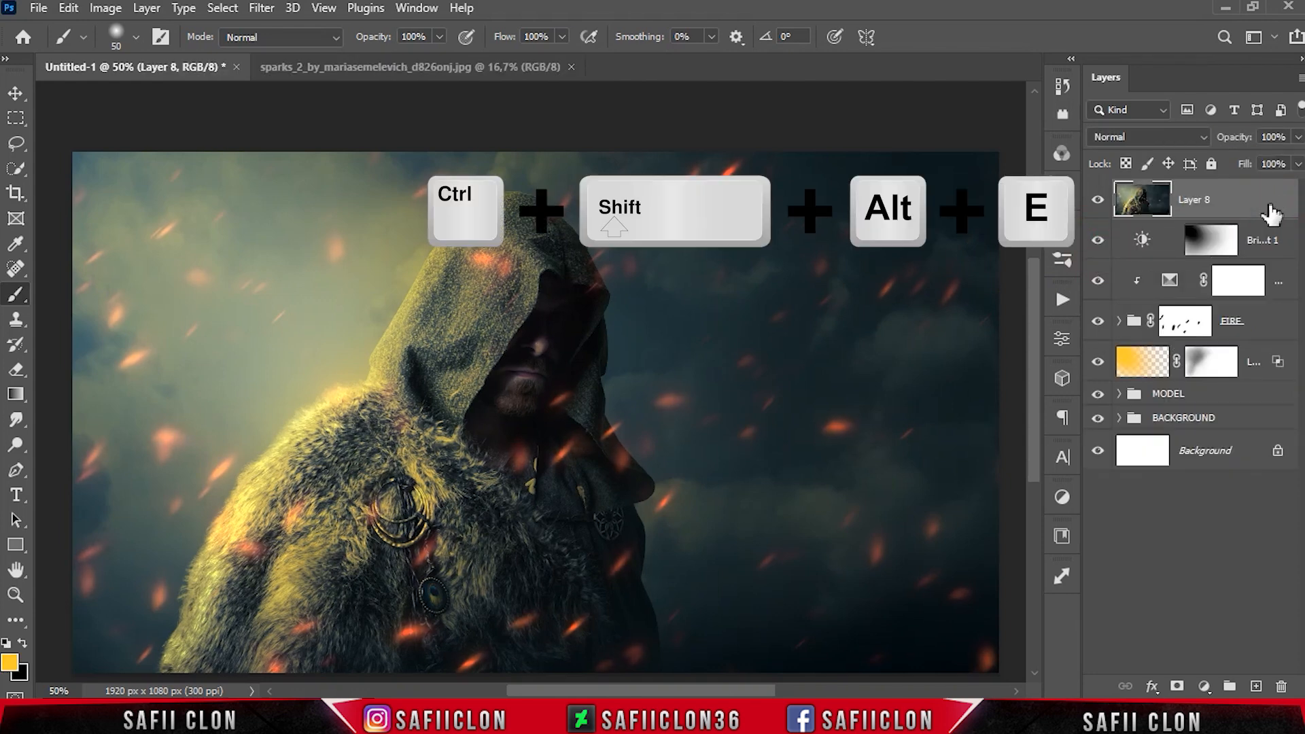
pyautogui.rightClick(1245, 198)
pyautogui.click(1099, 266)
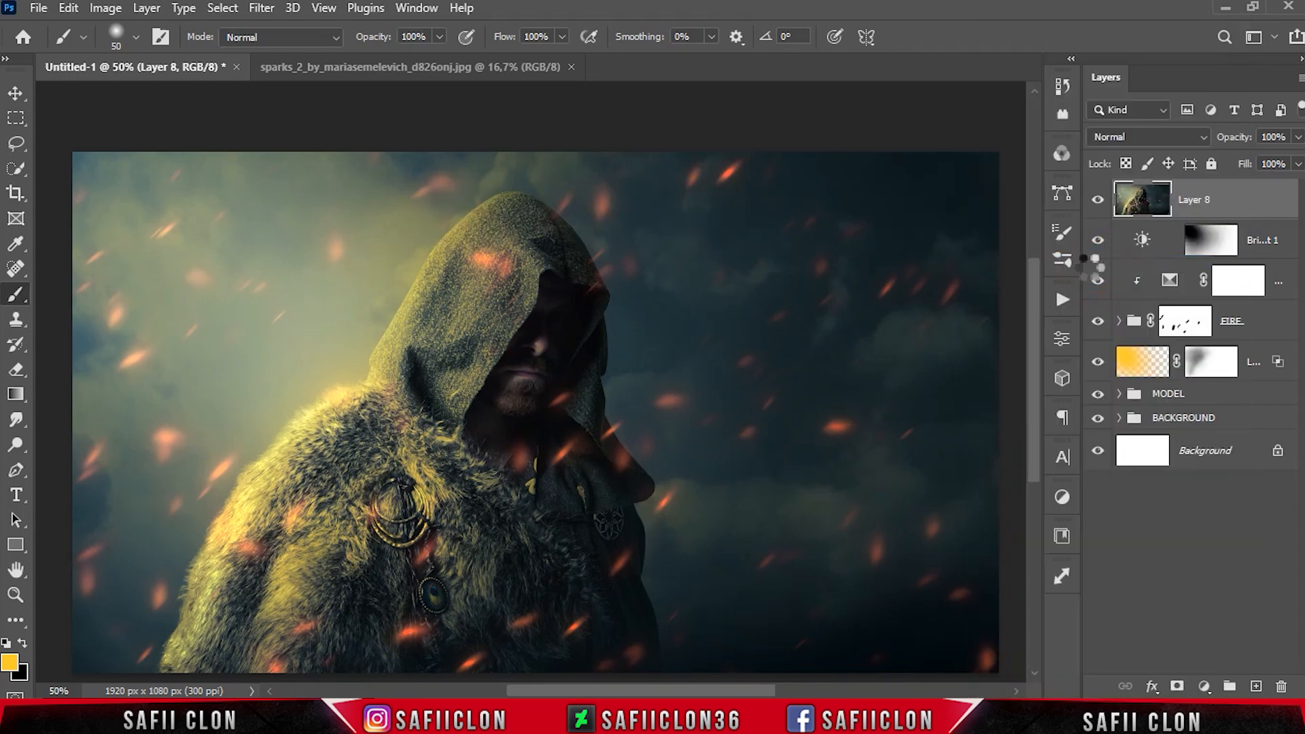
# Apply the Camera Raw Filter with Contrast -12, Highlights +6, Shadows +10, Whites -11 and Blacks +29, and raise Clarity
pyautogui.click(261, 7)
pyautogui.click(339, 151)
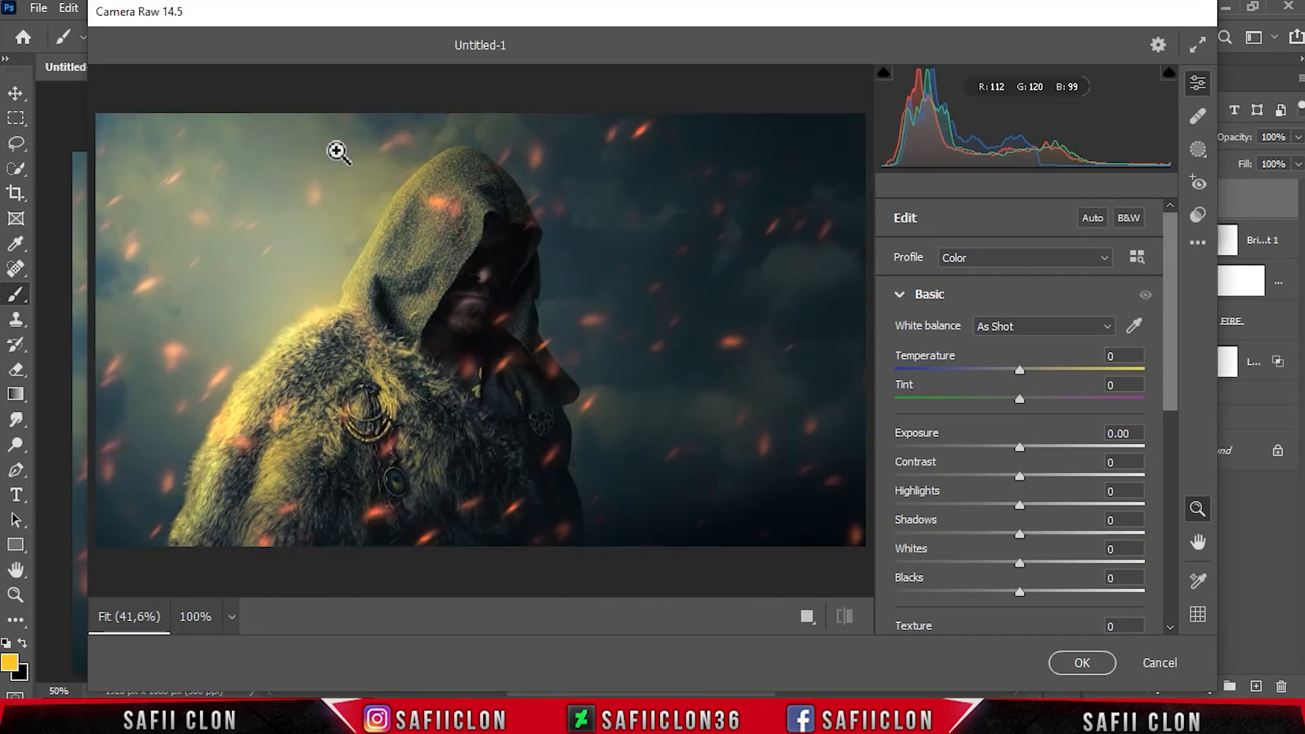
pyautogui.moveTo(1171, 320); pyautogui.dragTo(1170, 393)
pyautogui.moveTo(1008, 299); pyautogui.dragTo(1004, 300)
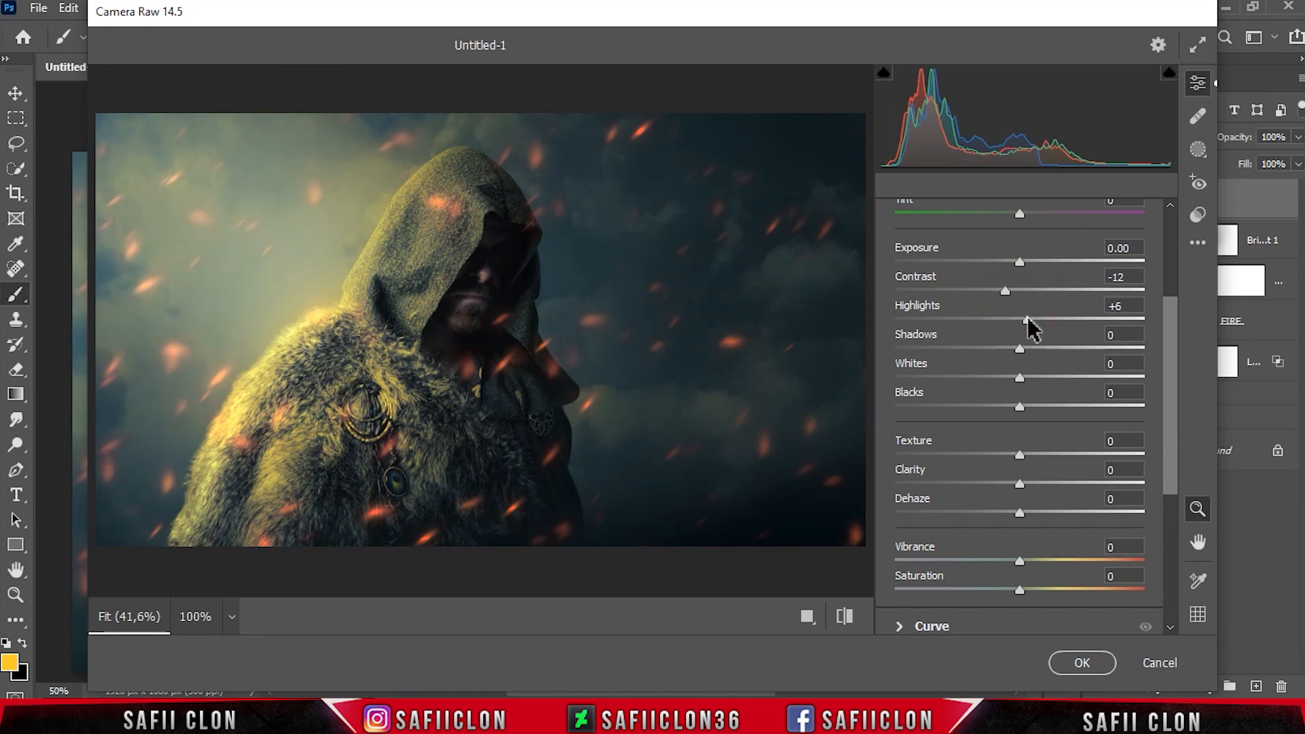
pyautogui.moveTo(1018, 350); pyautogui.dragTo(1058, 409)
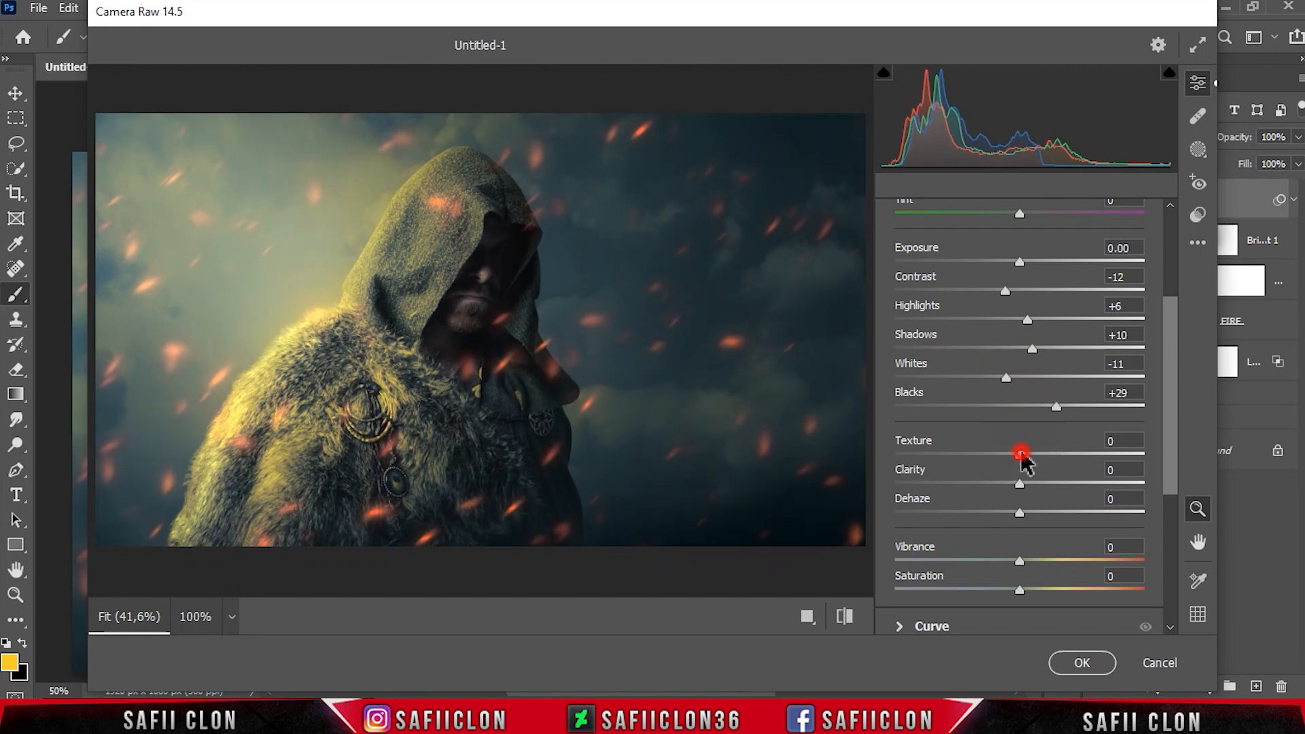
pyautogui.moveTo(1020, 483); pyautogui.dragTo(1048, 481)
# Add a shadow point to the main Camera Raw point curve at input 59, output 58
pyautogui.moveTo(1171, 371); pyautogui.dragTo(1166, 479)
pyautogui.click(932, 375)
pyautogui.click(1024, 413)
pyautogui.click(988, 544)
pyautogui.write('59')
pyautogui.press('Tab')
pyautogui.write('58')
# Set the main curve's black endpoint to input 0, output 10 and add a highlight point at input 186, output 200
pyautogui.click(914, 519)
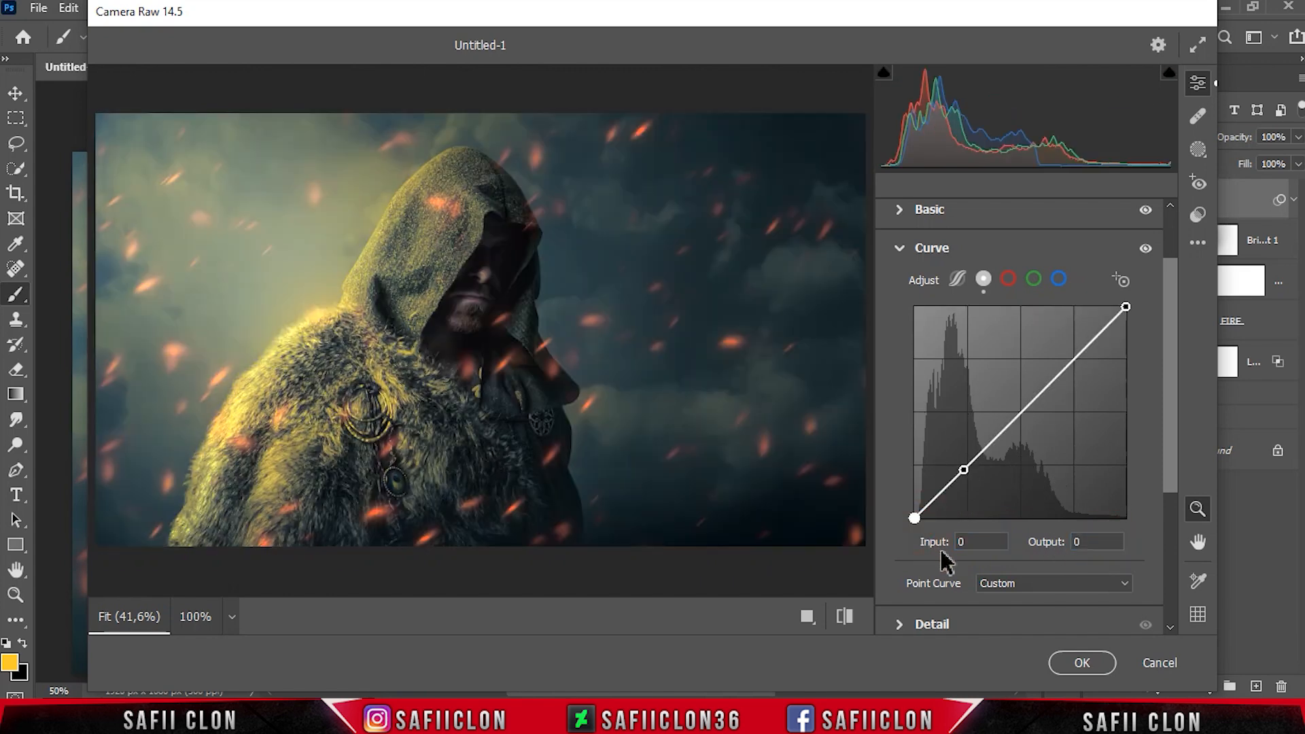
pyautogui.press('Tab')
pyautogui.write('10')
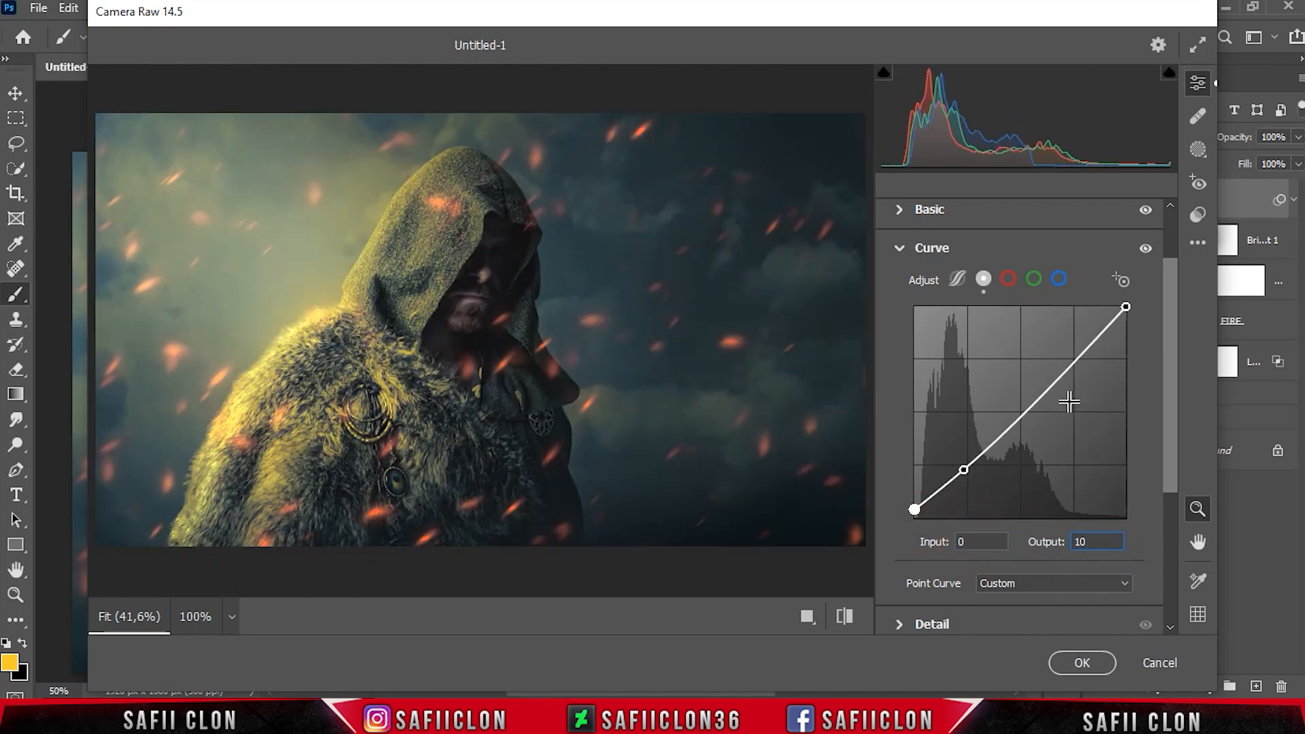
pyautogui.click(1054, 385)
pyautogui.write('186')
pyautogui.click(1095, 542)
pyautogui.write('200')
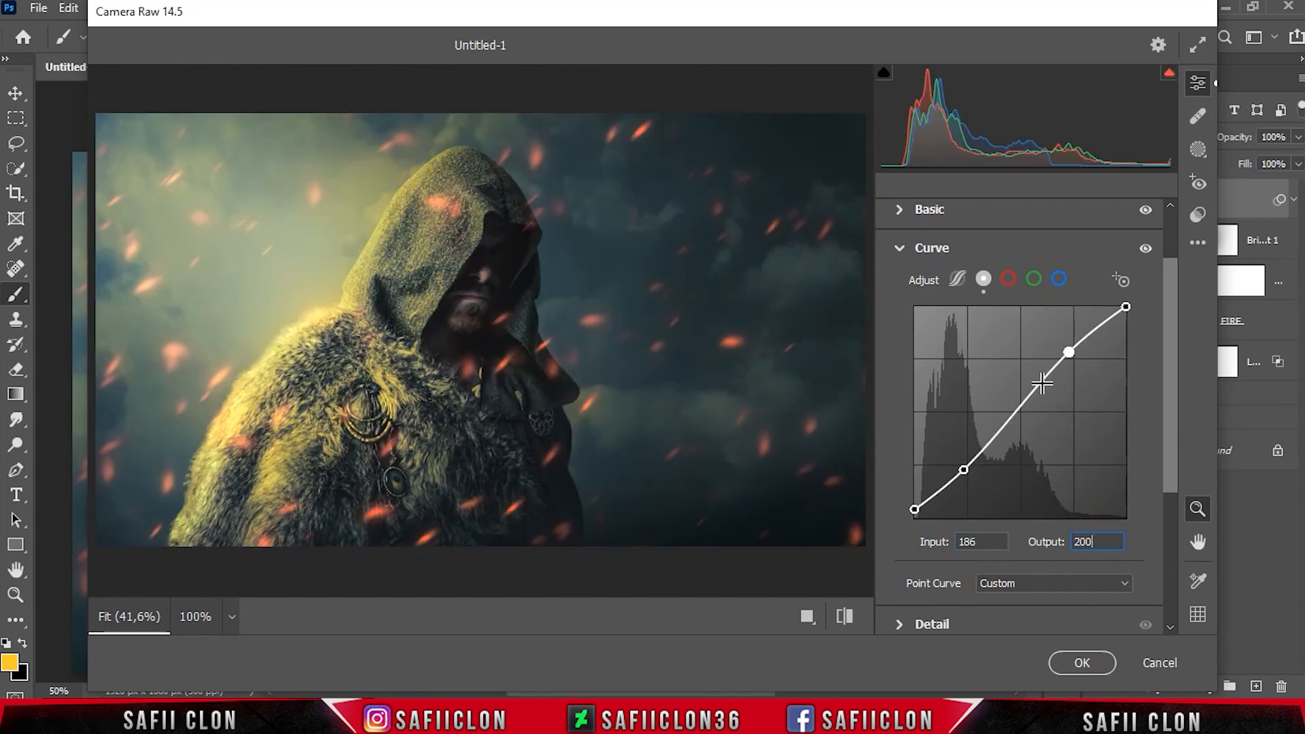
# On the red channel curve, set the black endpoint's input to 7 and the white endpoint to input 247, output 255
pyautogui.click(1009, 280)
pyautogui.click(914, 517)
pyautogui.click(978, 542)
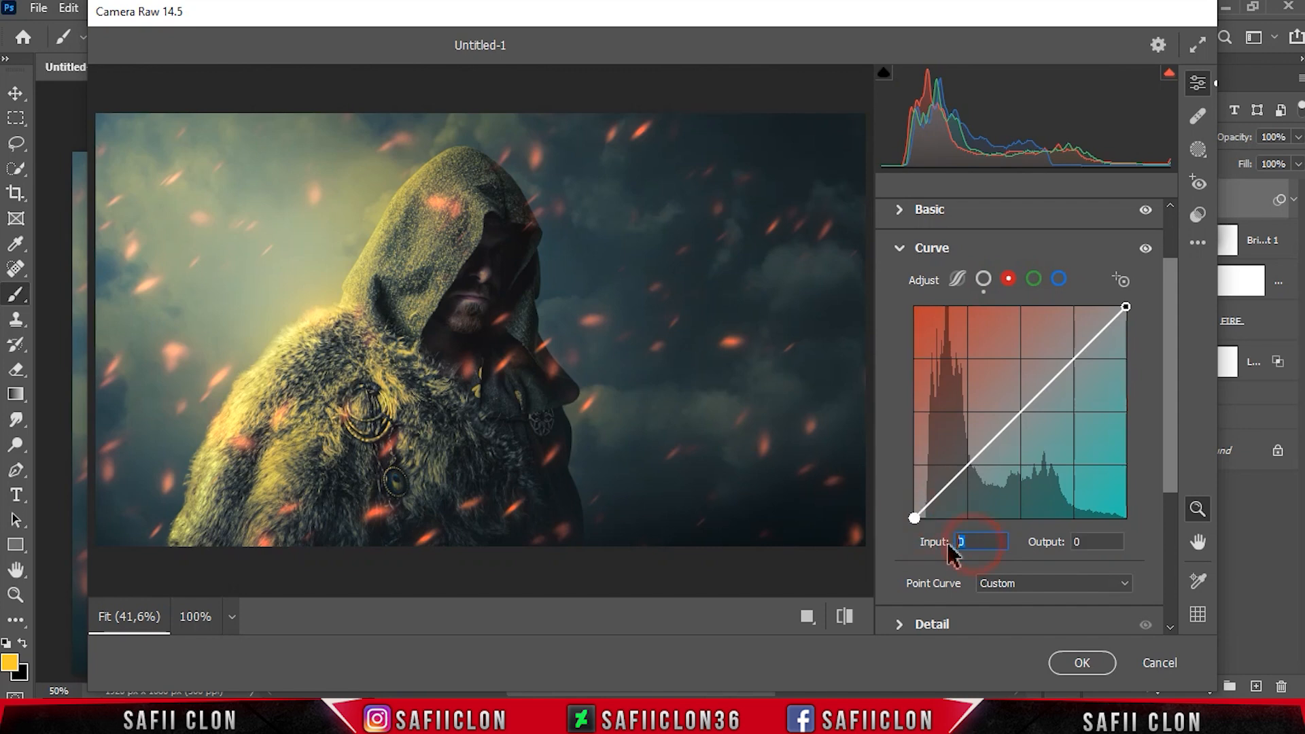
pyautogui.write('7')
pyautogui.click(1088, 542)
pyautogui.click(1125, 308)
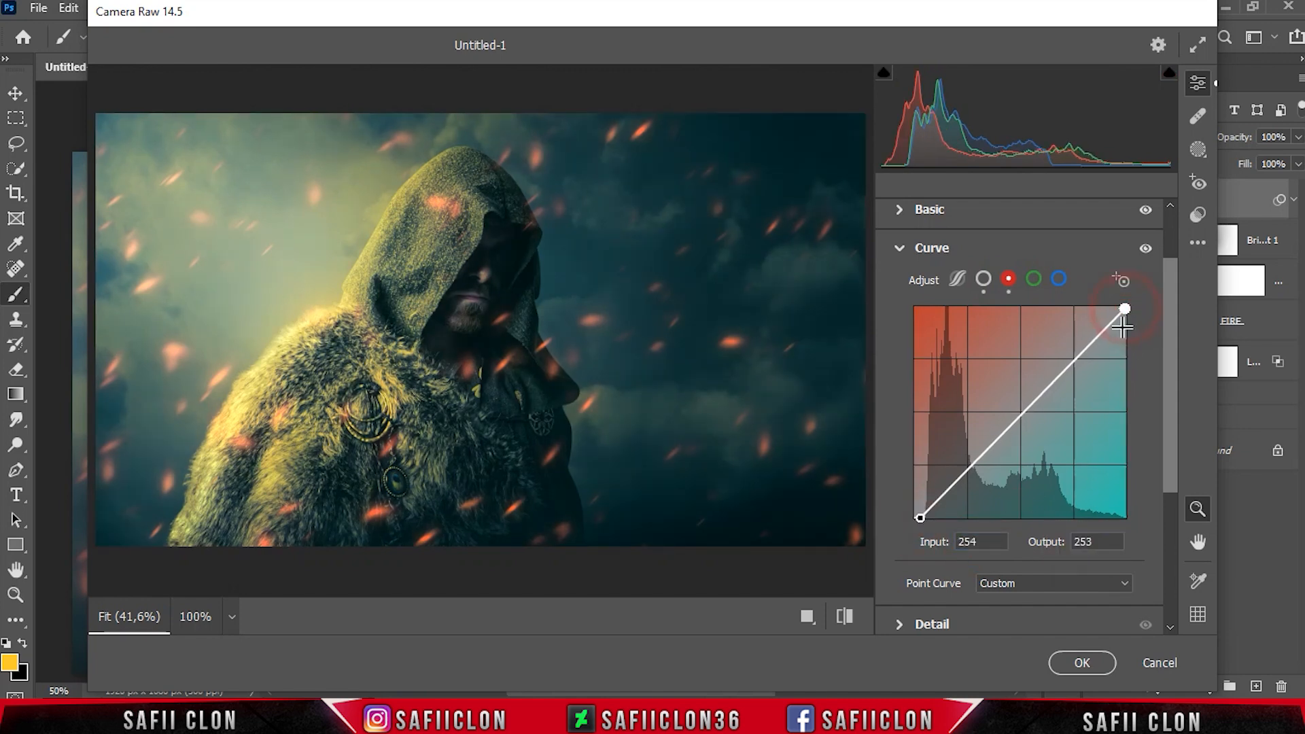
pyautogui.write('247')
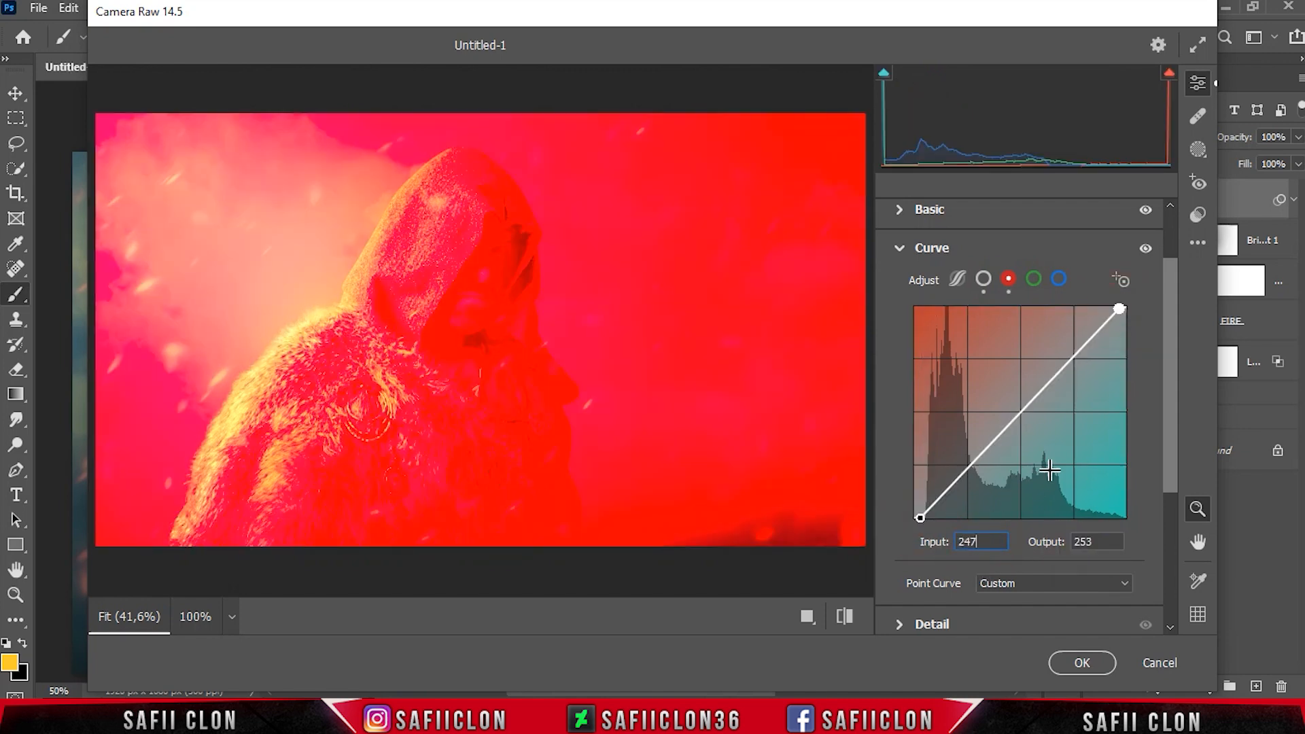
pyautogui.click(1094, 542)
pyautogui.write('255')
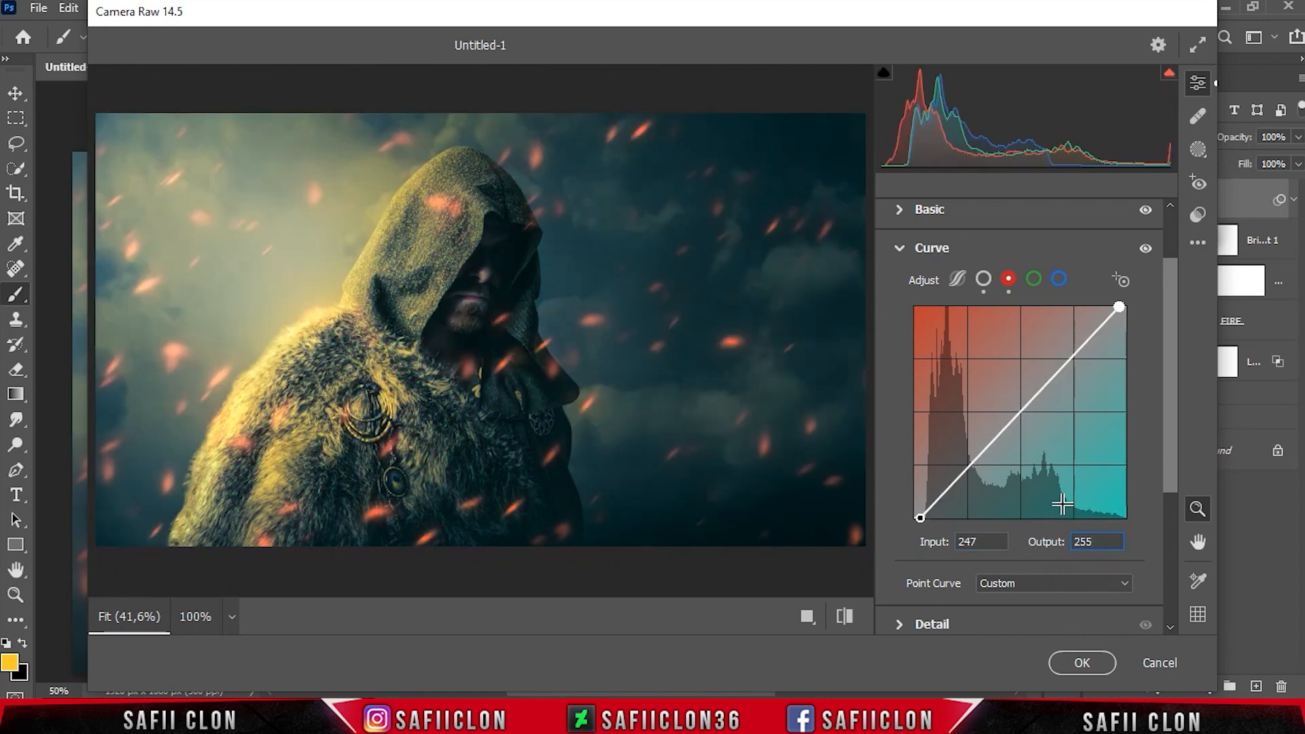
# On the blue channel curve, add a midtone point at input 134, output 127 and a shadow point at input 58, output 58
pyautogui.click(1058, 278)
pyautogui.click(1022, 415)
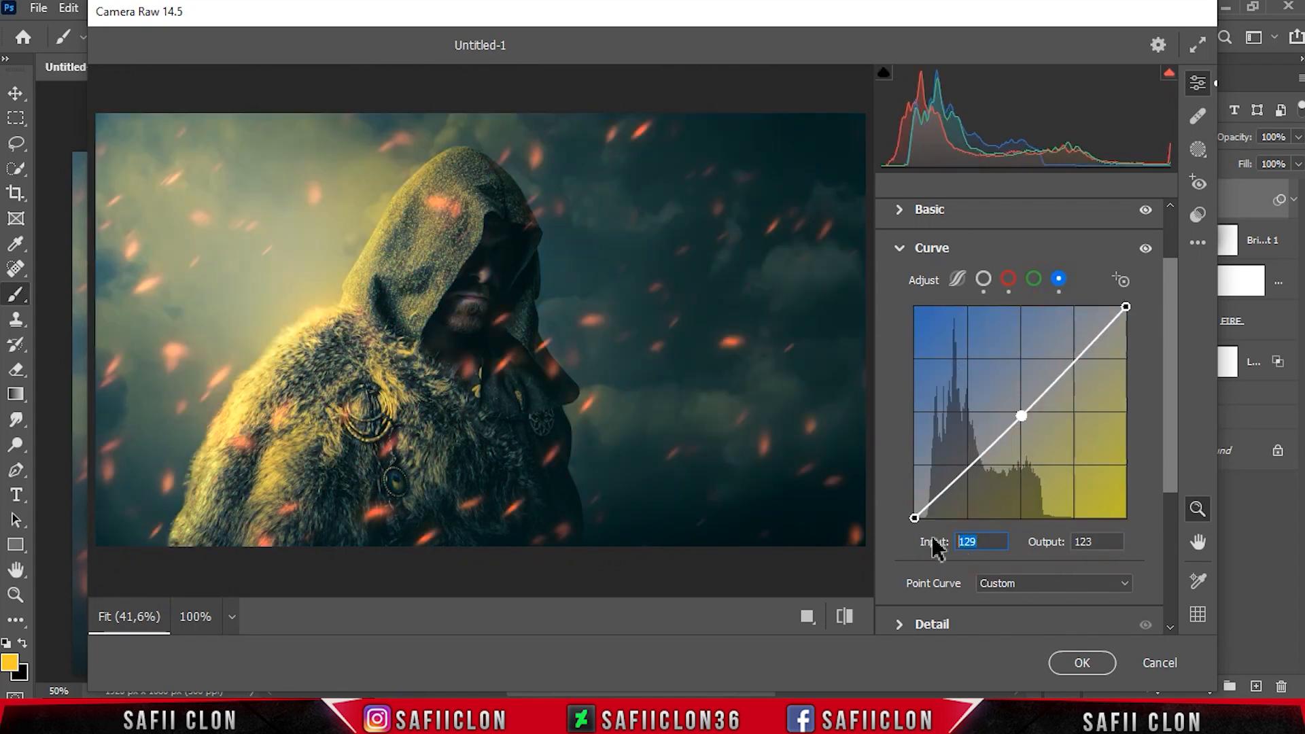
pyautogui.write('134')
pyautogui.press('Tab')
pyautogui.write('127')
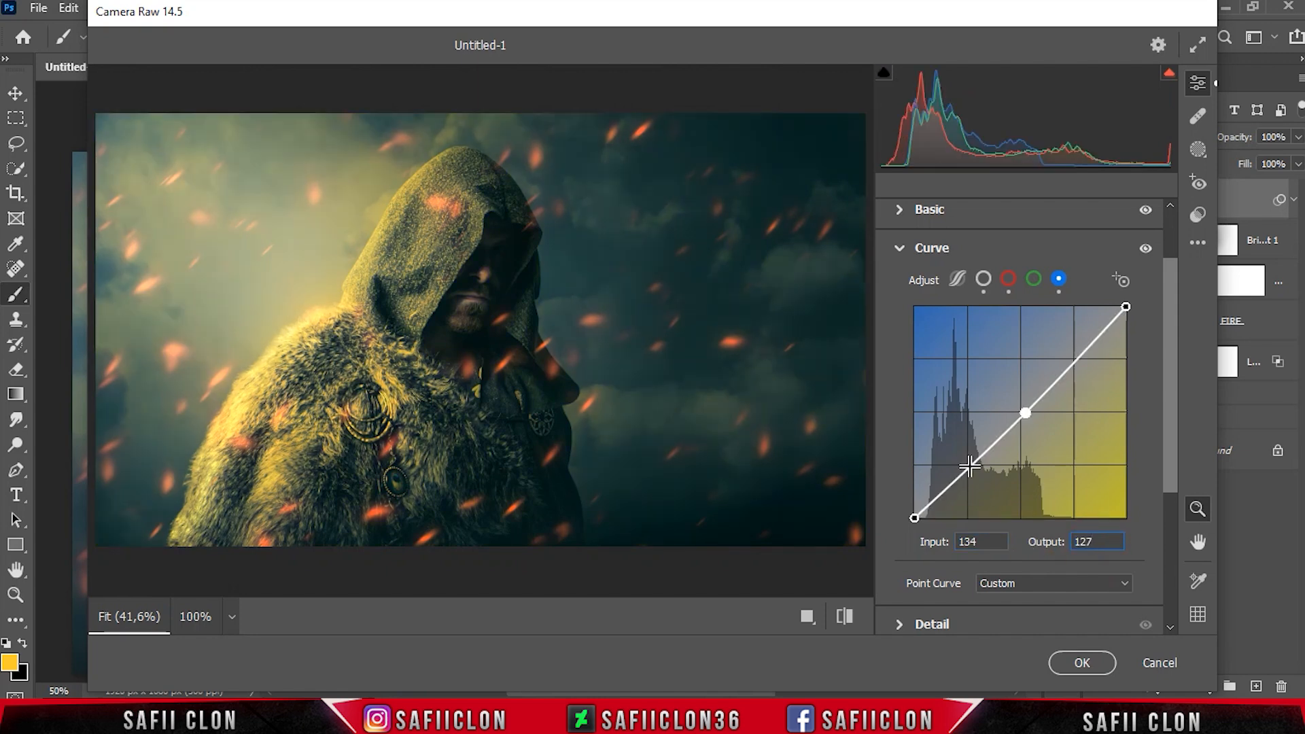
pyautogui.click(970, 466)
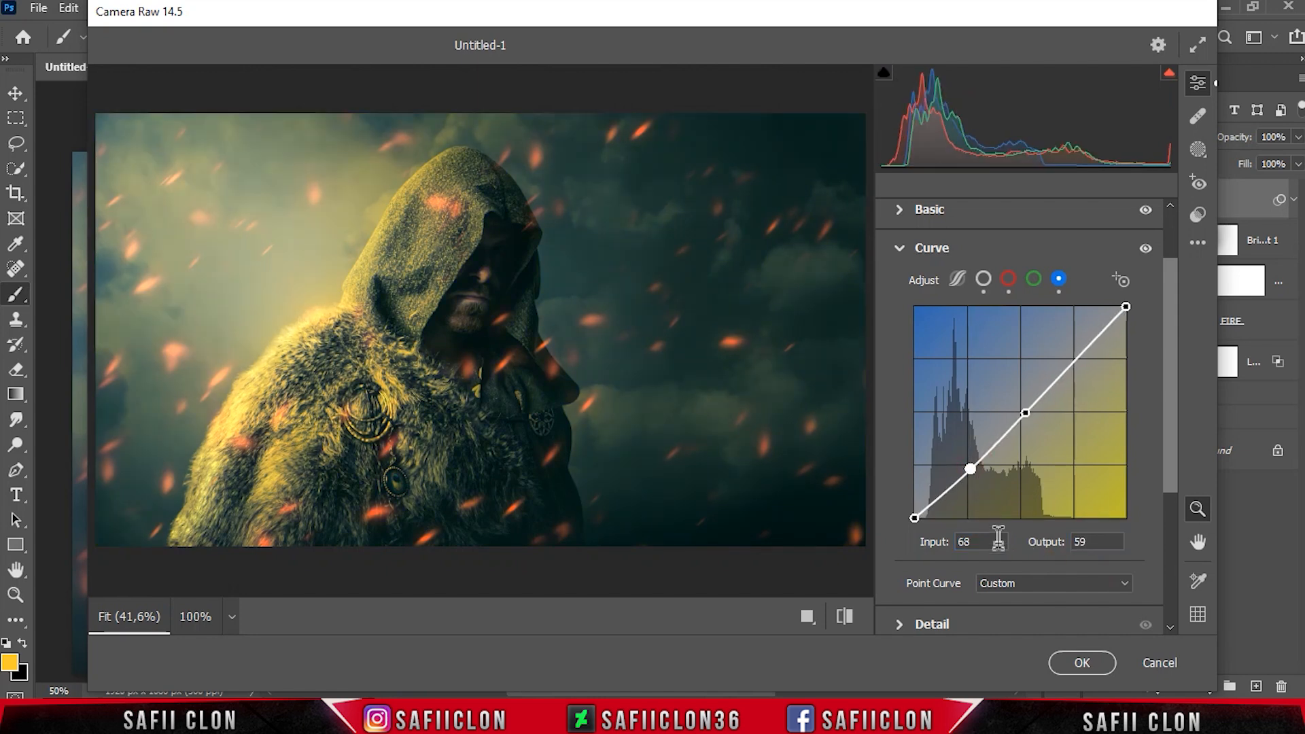
pyautogui.press('Tab')
pyautogui.write('58')
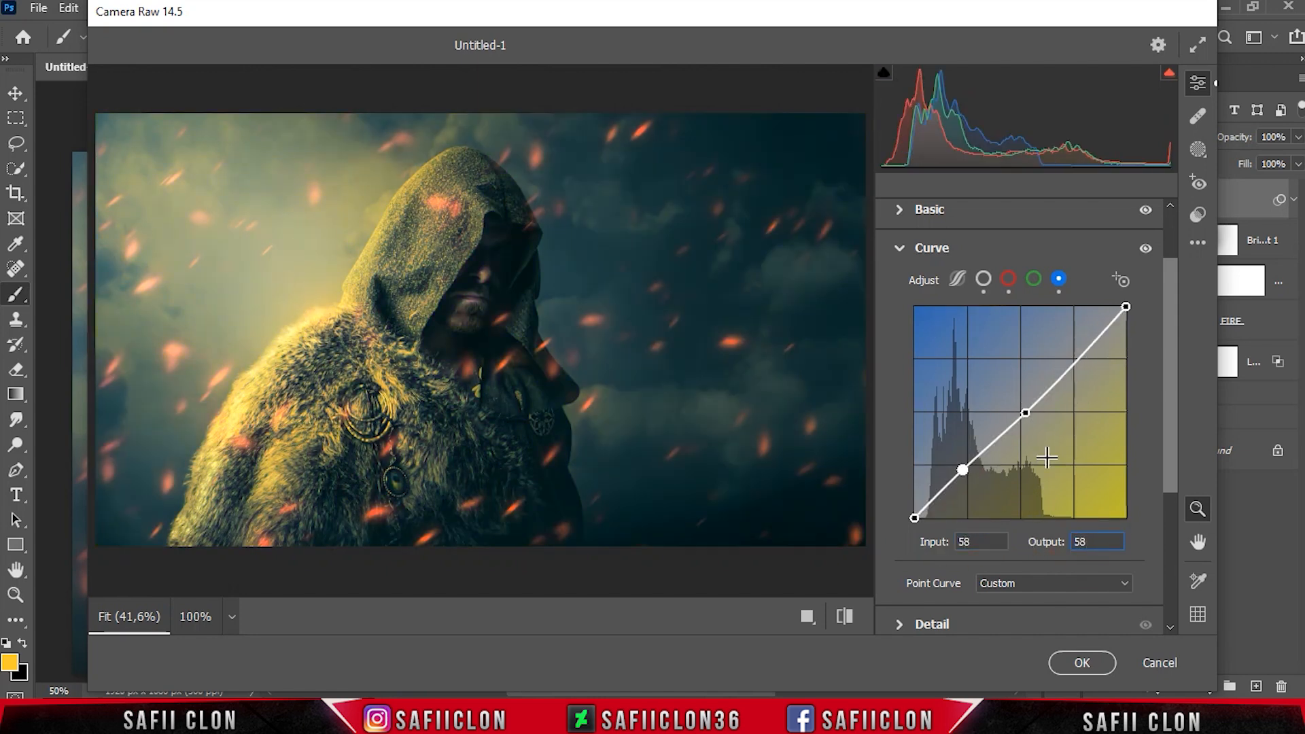
# Add a blue curve highlight point at input 200, output 186 and set the white endpoint to input 239, output 255
pyautogui.click(1069, 371)
pyautogui.click(959, 541)
pyautogui.write('200186')
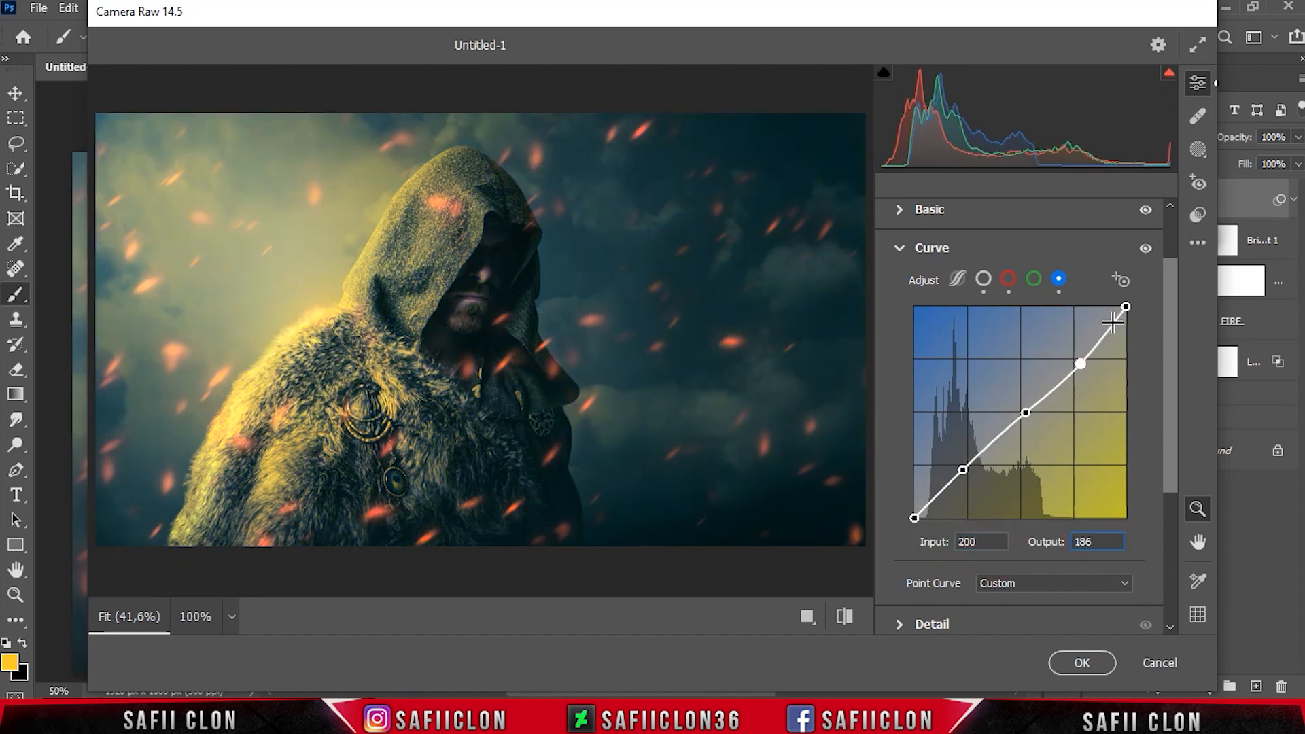
pyautogui.moveTo(1126, 306); pyautogui.dragTo(1124, 310)
pyautogui.write('239')
pyautogui.press('Tab')
pyautogui.write('25')
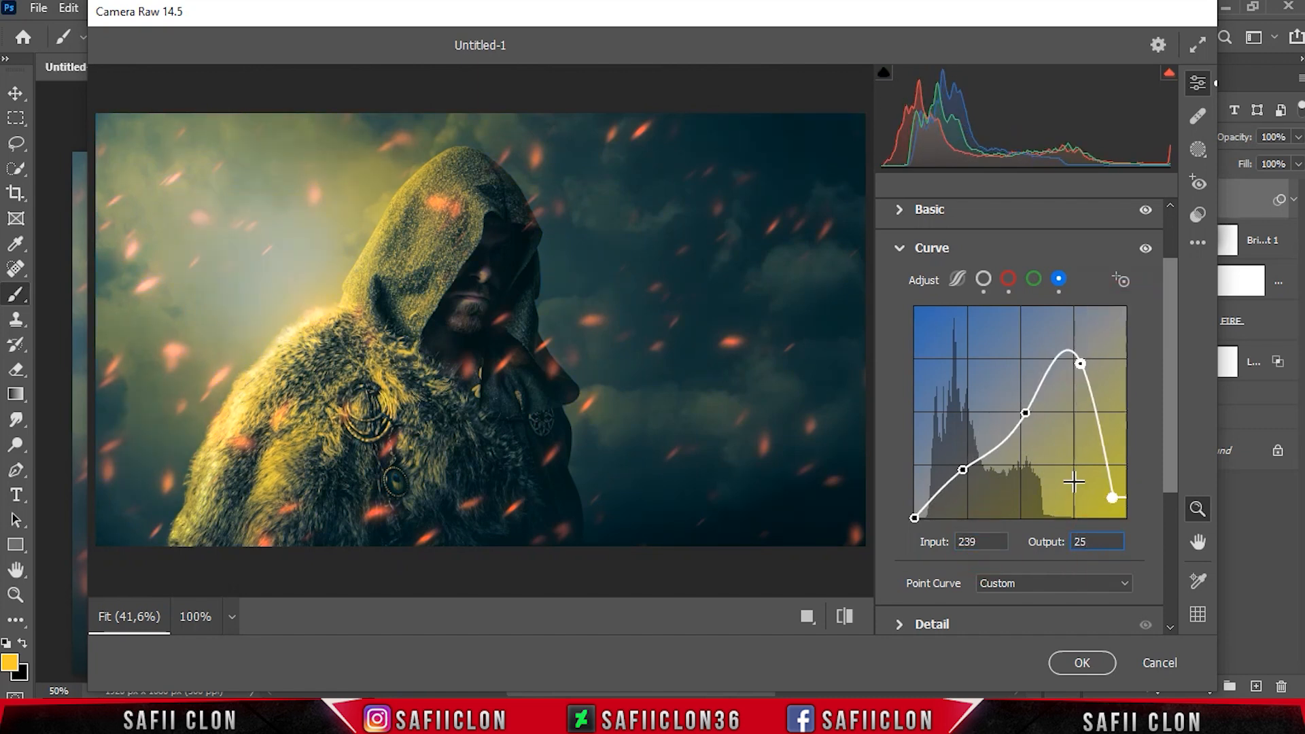
pyautogui.write('5')
# Set the Camera Raw Sharpening amount to 62
pyautogui.scroll(-5, 1156, 388)
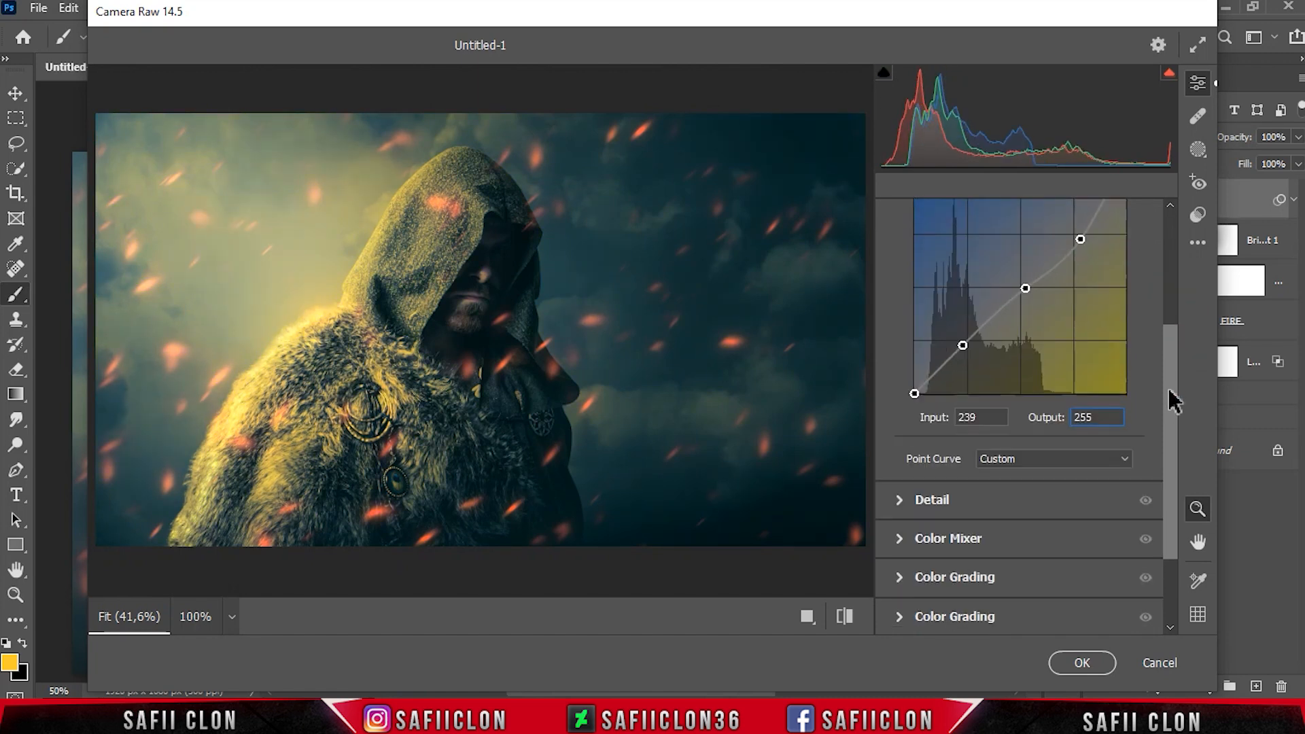
pyautogui.click(951, 444)
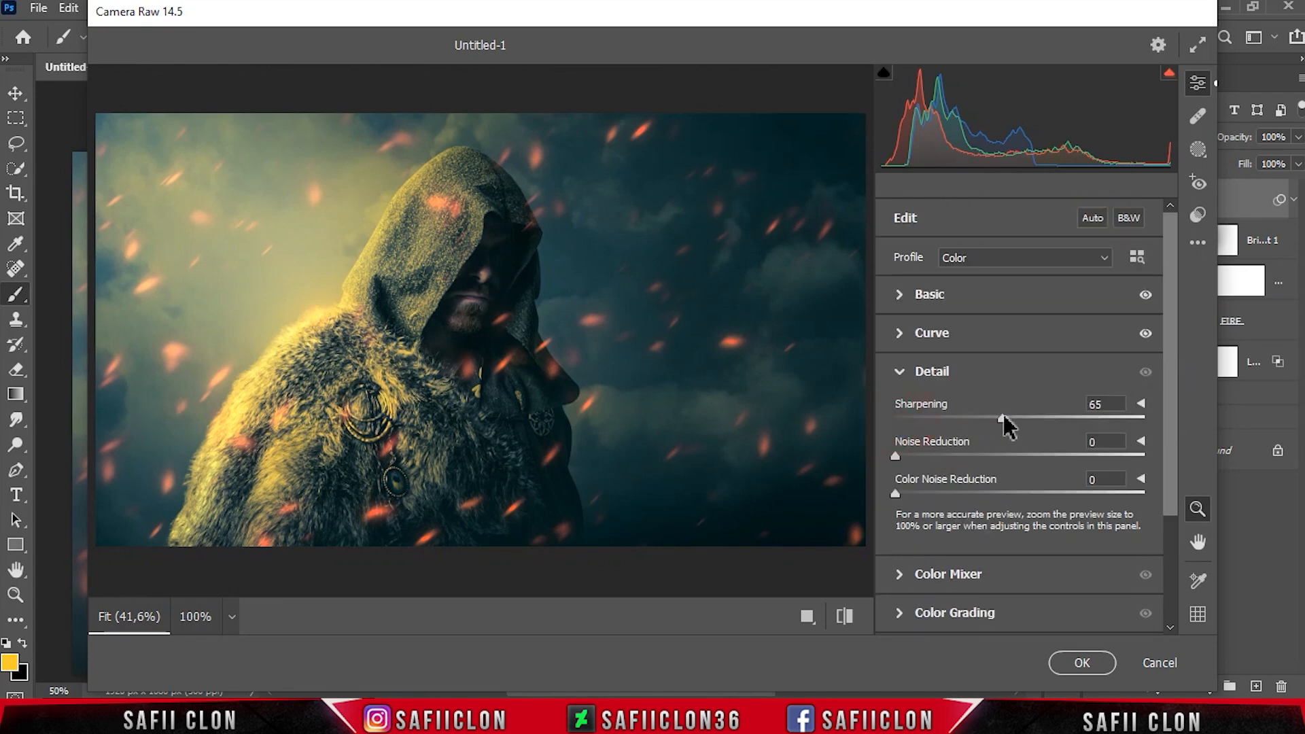
pyautogui.moveTo(1003, 417); pyautogui.dragTo(998, 417)
# In the Color Mixer, shift the Oranges hue to +12 and set luminance to Greens +9, Aquas -25 and Blues -25
pyautogui.scroll(-3, 1176, 449)
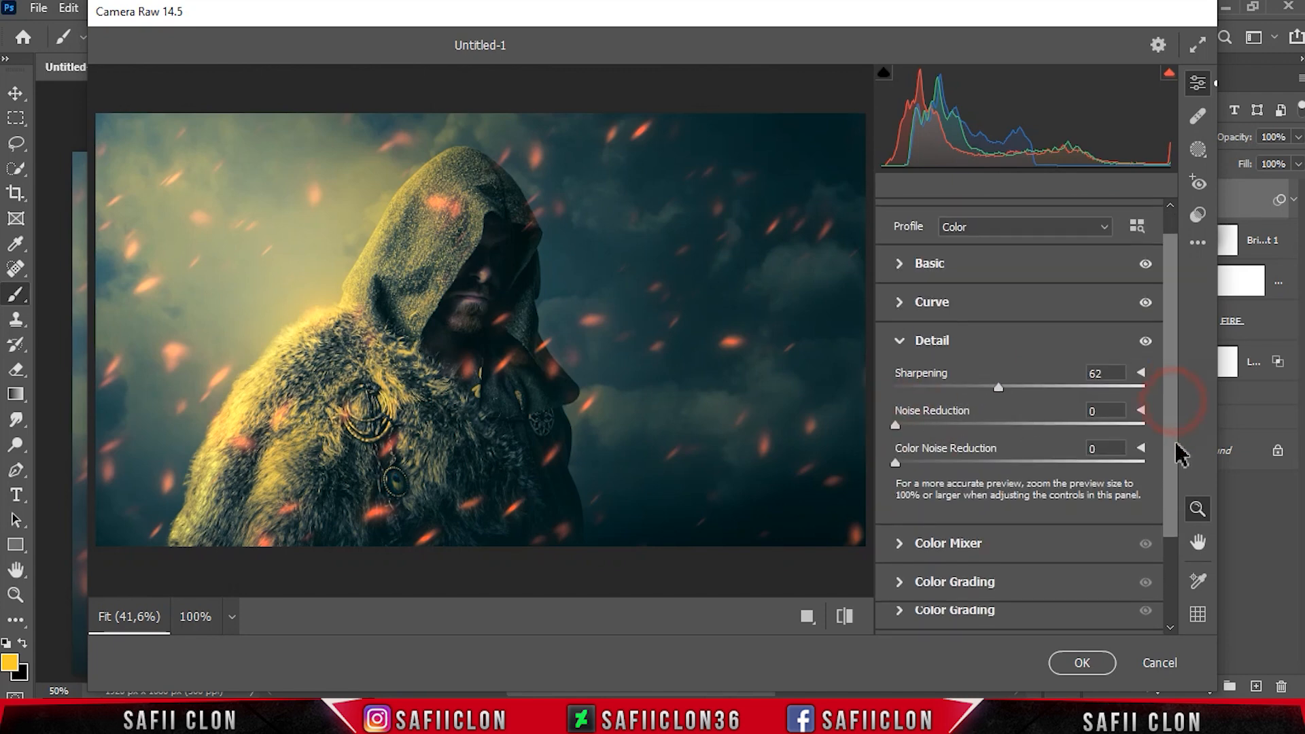
pyautogui.click(972, 469)
pyautogui.click(904, 325)
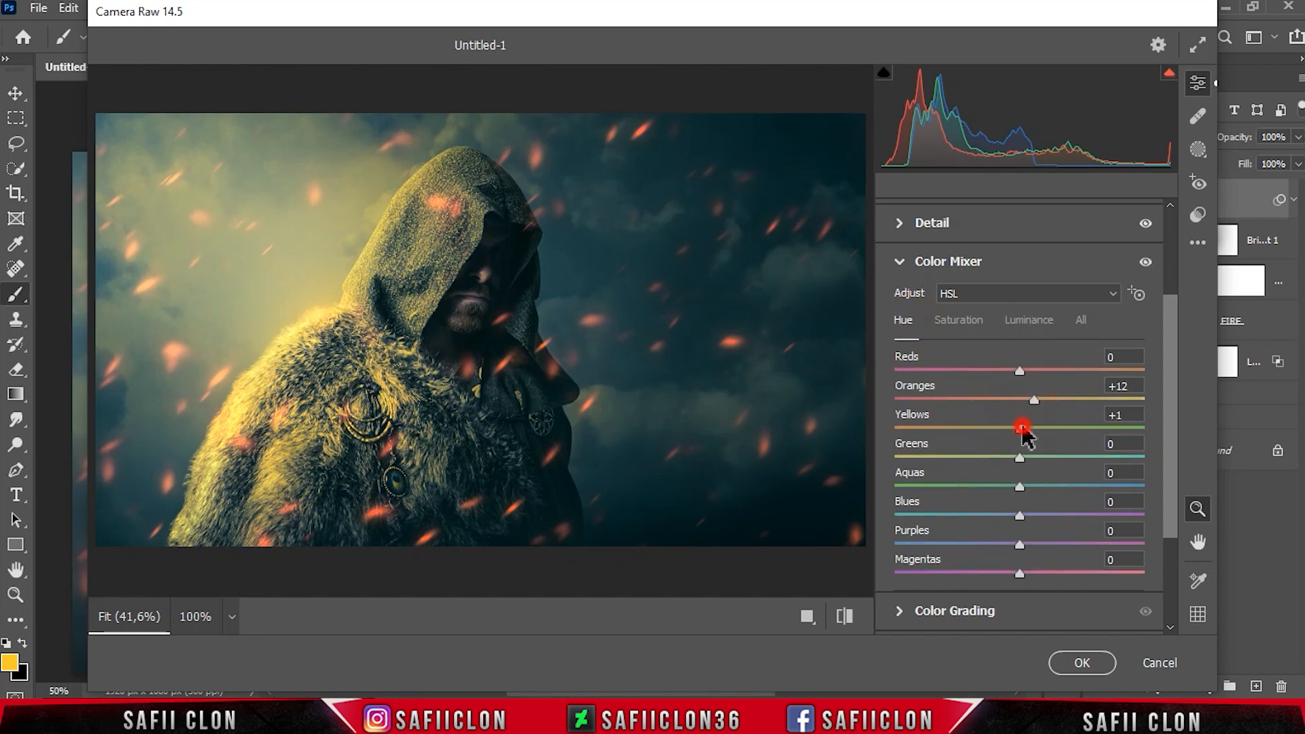
pyautogui.click(1030, 321)
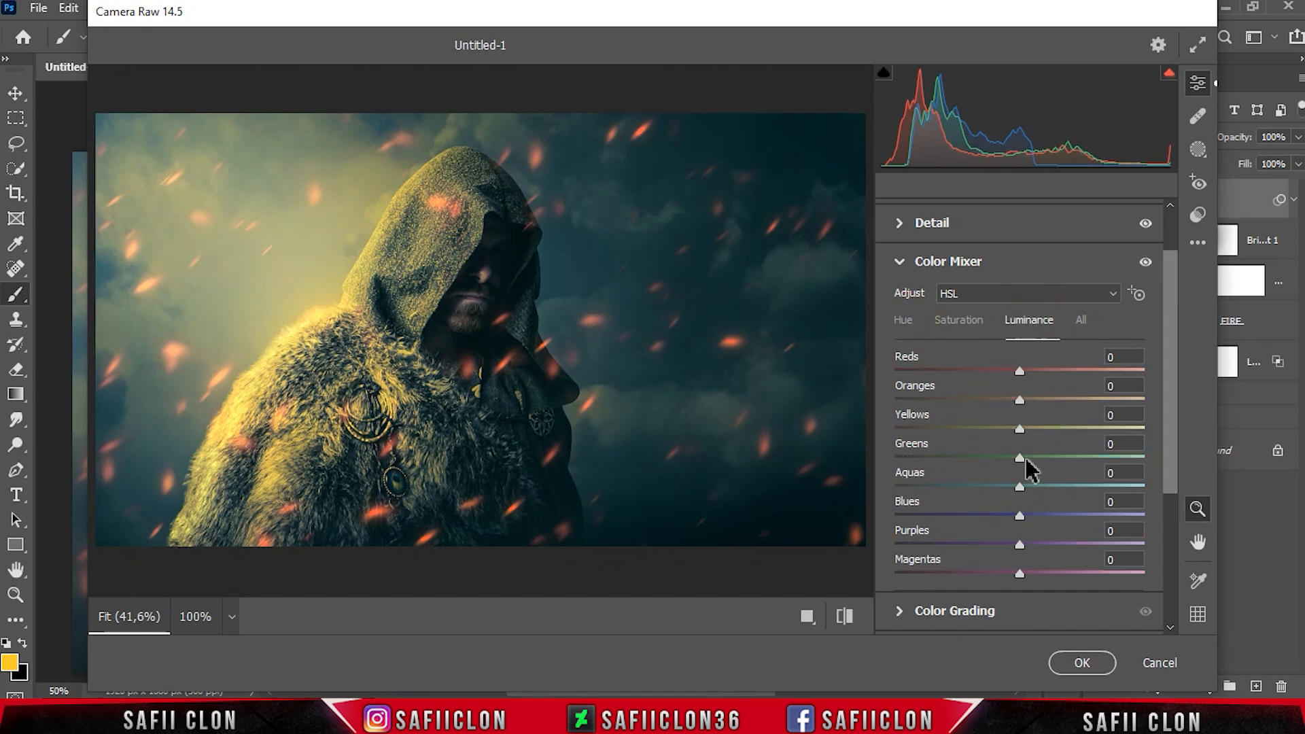
pyautogui.moveTo(1027, 486); pyautogui.dragTo(997, 524)
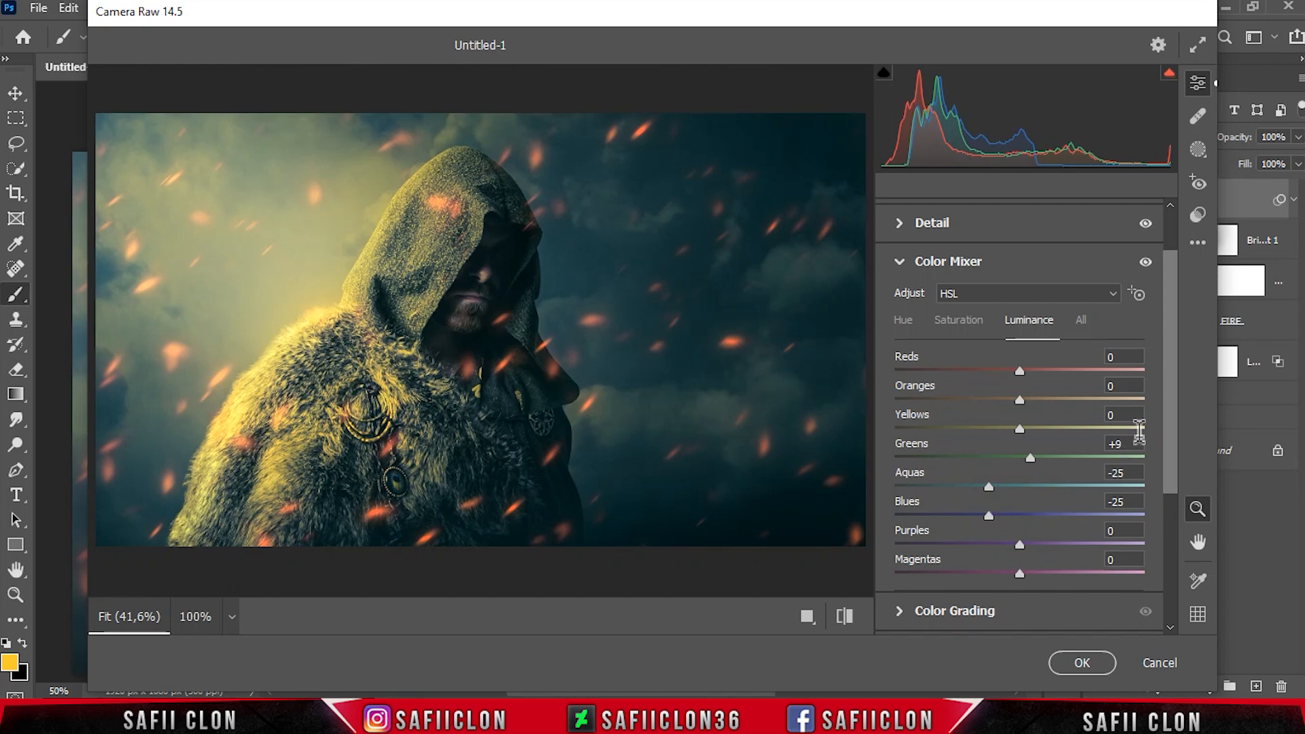
# Add a Grain effect with an amount of 25 and a size of 30
pyautogui.scroll(-3, 1087, 442)
pyautogui.click(973, 582)
pyautogui.click(910, 478)
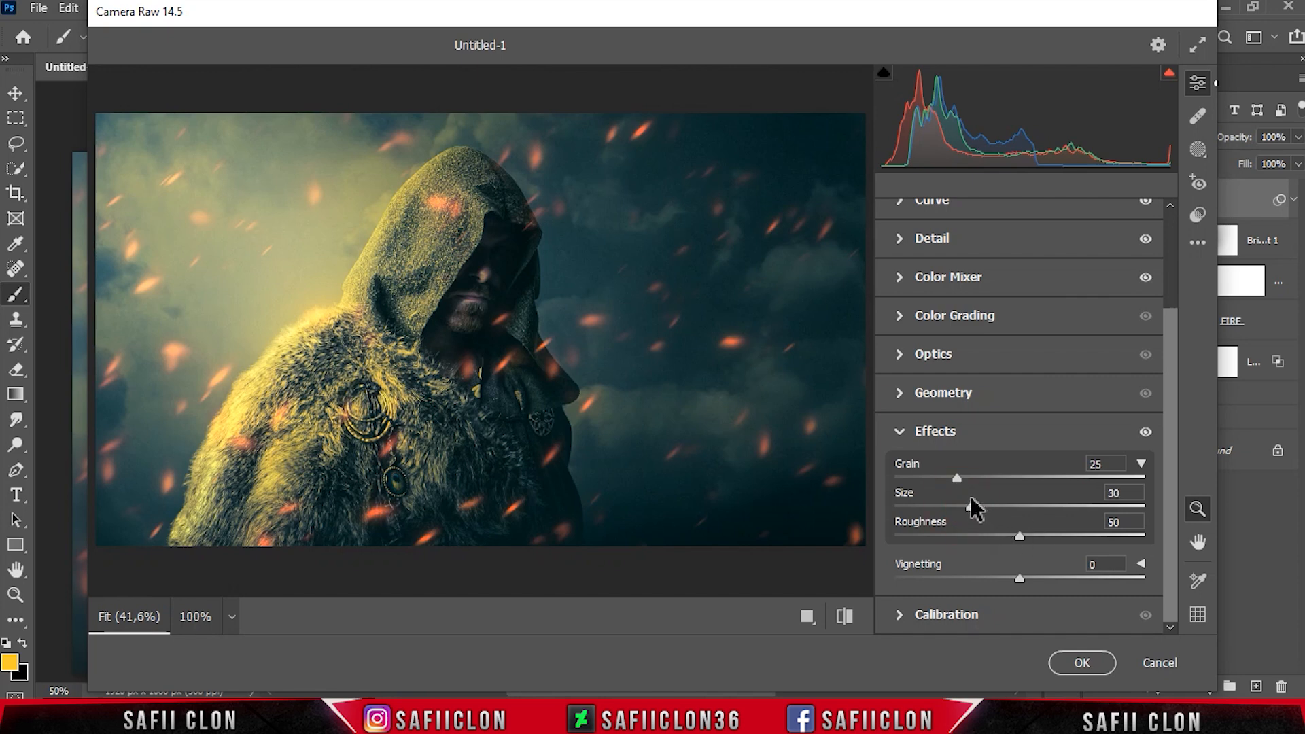
# Create a radial gradient mask with a feather of 39 covering the dark sky and the shadowed side of the warrior
pyautogui.click(1197, 150)
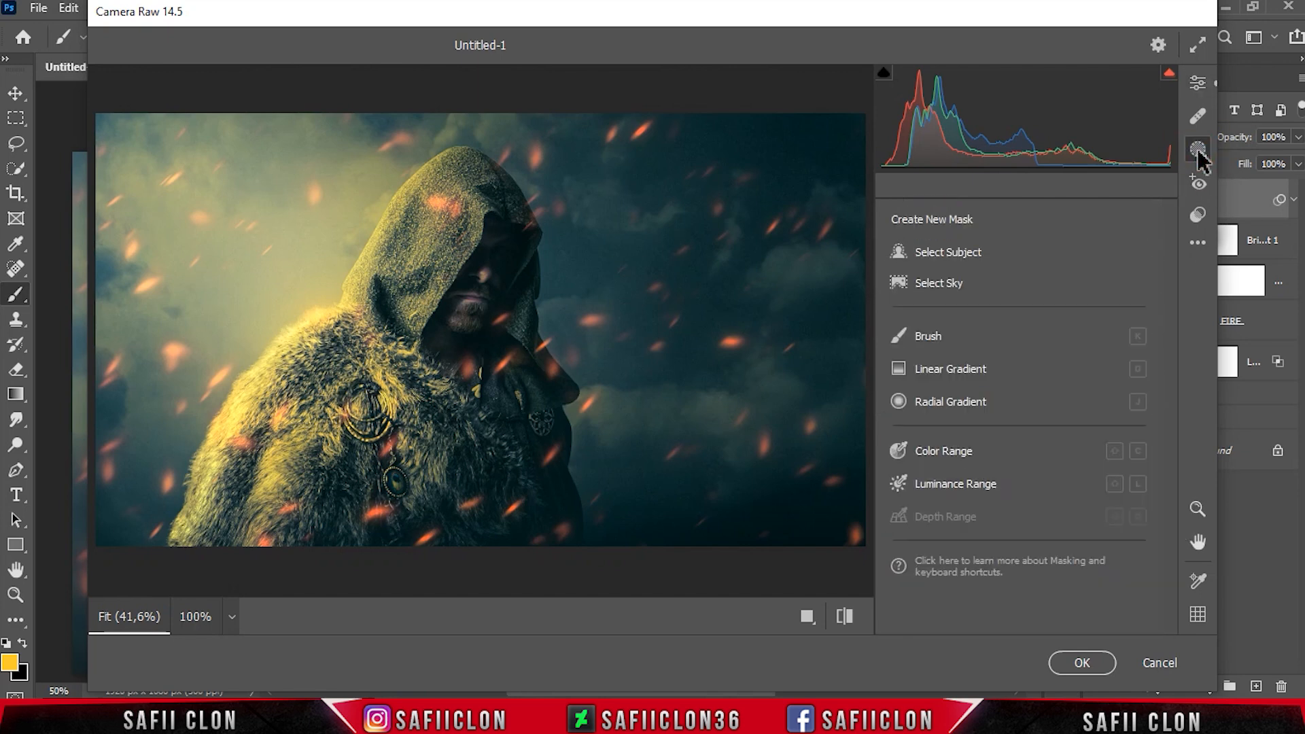
pyautogui.click(952, 405)
pyautogui.moveTo(609, 356); pyautogui.dragTo(813, 335)
pyautogui.moveTo(813, 539); pyautogui.dragTo(815, 593)
pyautogui.moveTo(449, 347); pyautogui.dragTo(424, 334)
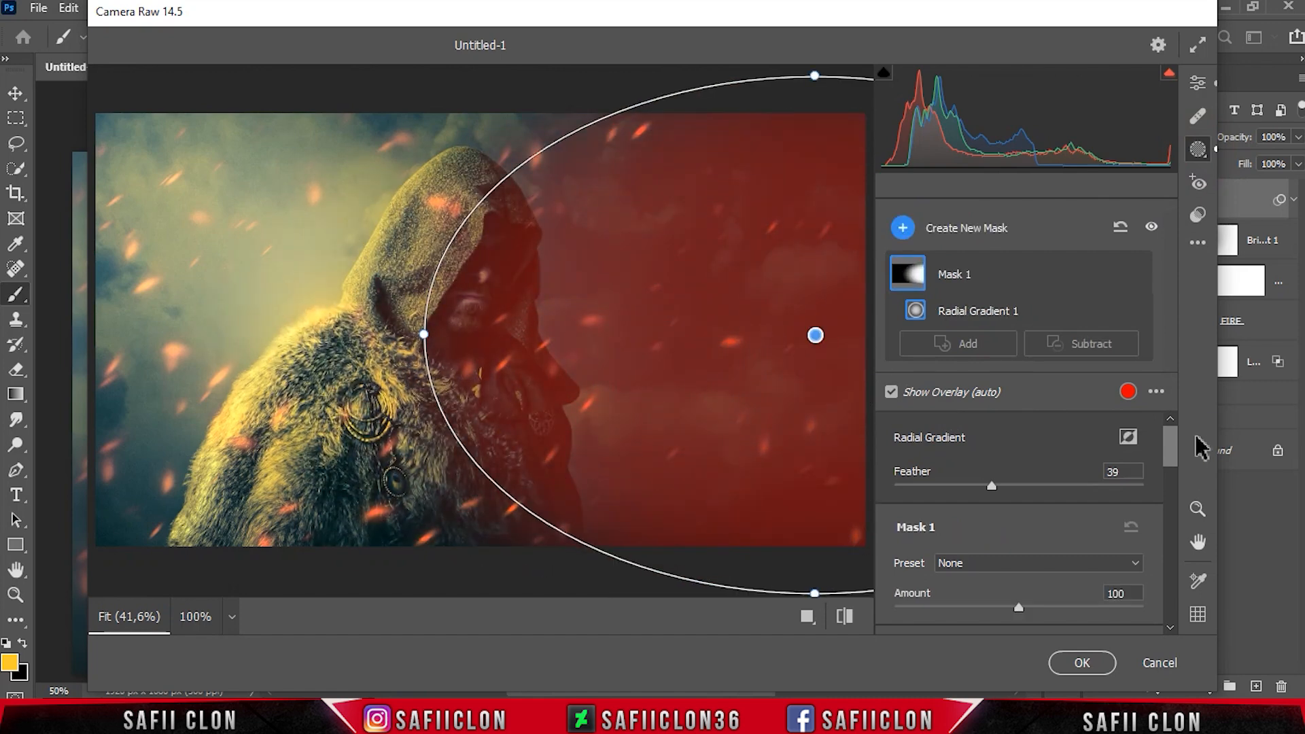
# Set the radial mask's Exposure to -0.60, Contrast +18, Highlights +18, Shadows -14, Whites -15 and Blacks +5
pyautogui.scroll(-3, 1179, 484)
pyautogui.scroll(-1, 1179, 484)
pyautogui.moveTo(1018, 481); pyautogui.dragTo(1025, 625)
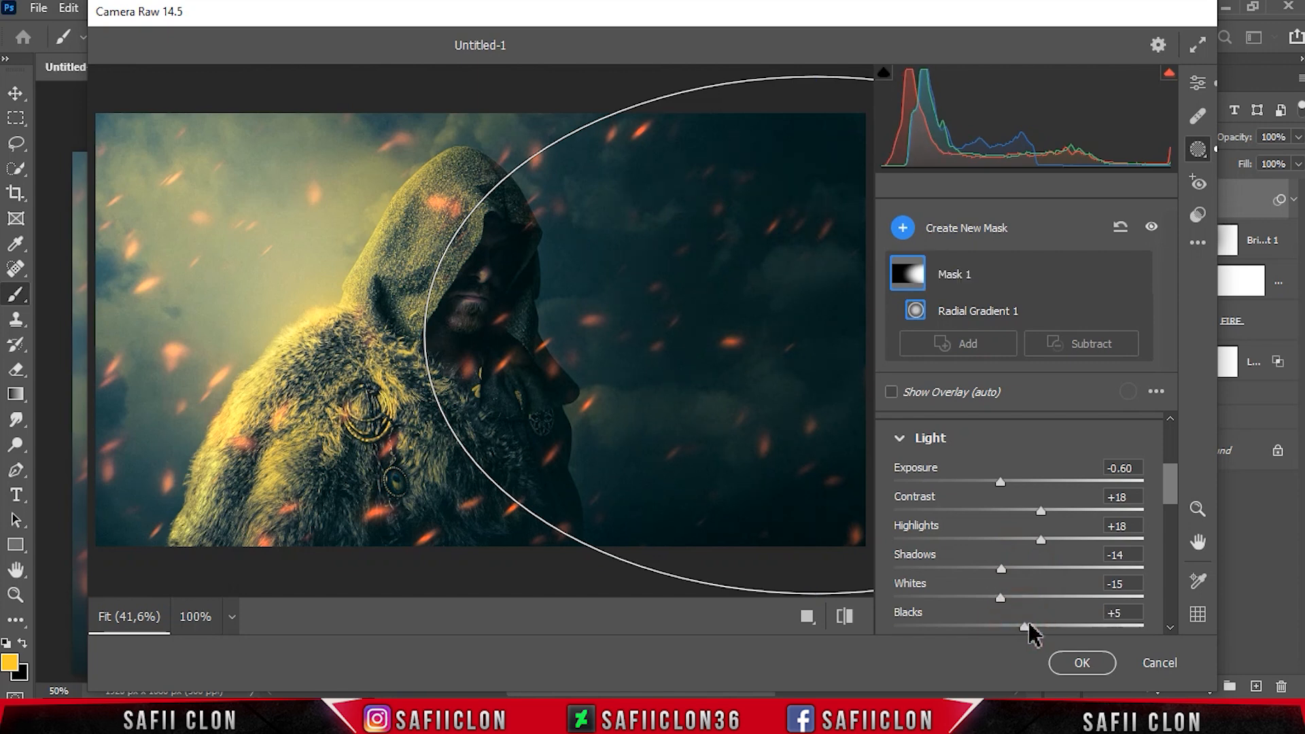
# Set the radial mask's Texture to +12 and Clarity to +4, and shift the gradient slightly toward the warrior with a smaller height
pyautogui.moveTo(1167, 488); pyautogui.dragTo(1173, 579)
pyautogui.moveTo(1029, 517); pyautogui.dragTo(1028, 552)
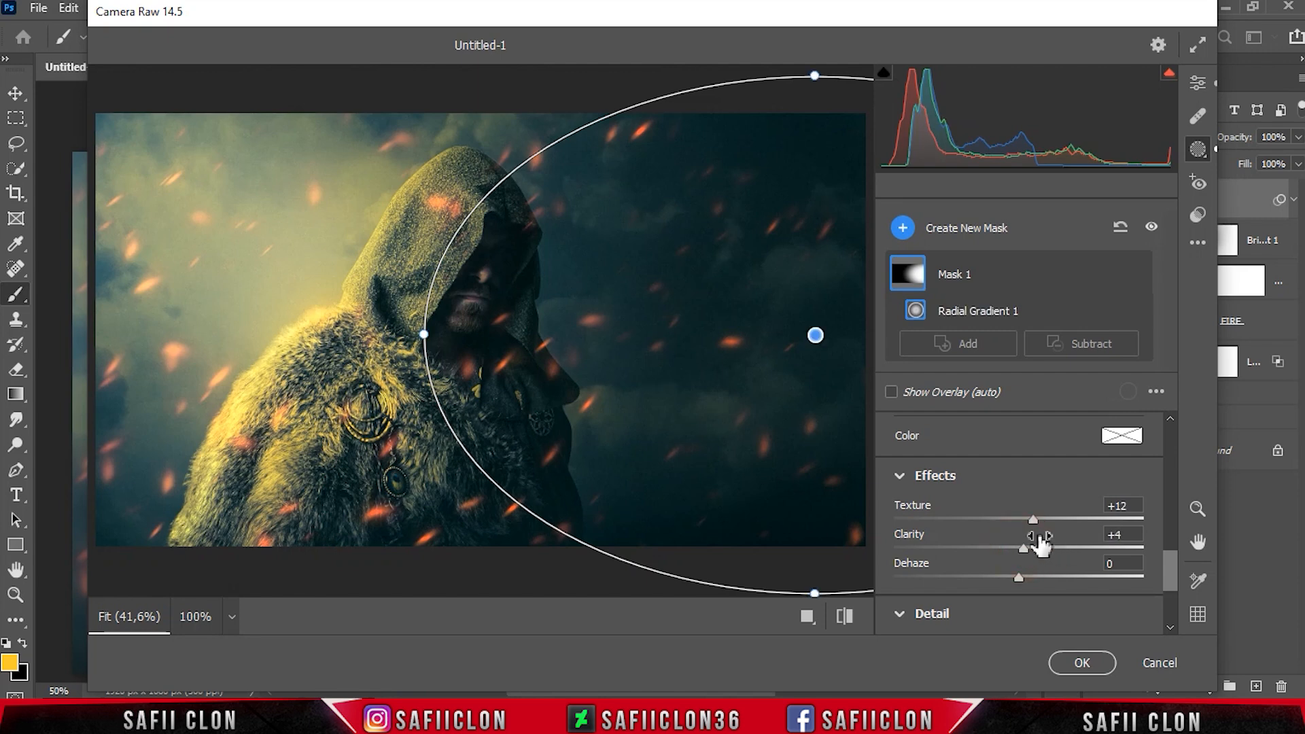
pyautogui.moveTo(815, 335); pyautogui.dragTo(773, 336)
pyautogui.moveTo(770, 75); pyautogui.dragTo(771, 80)
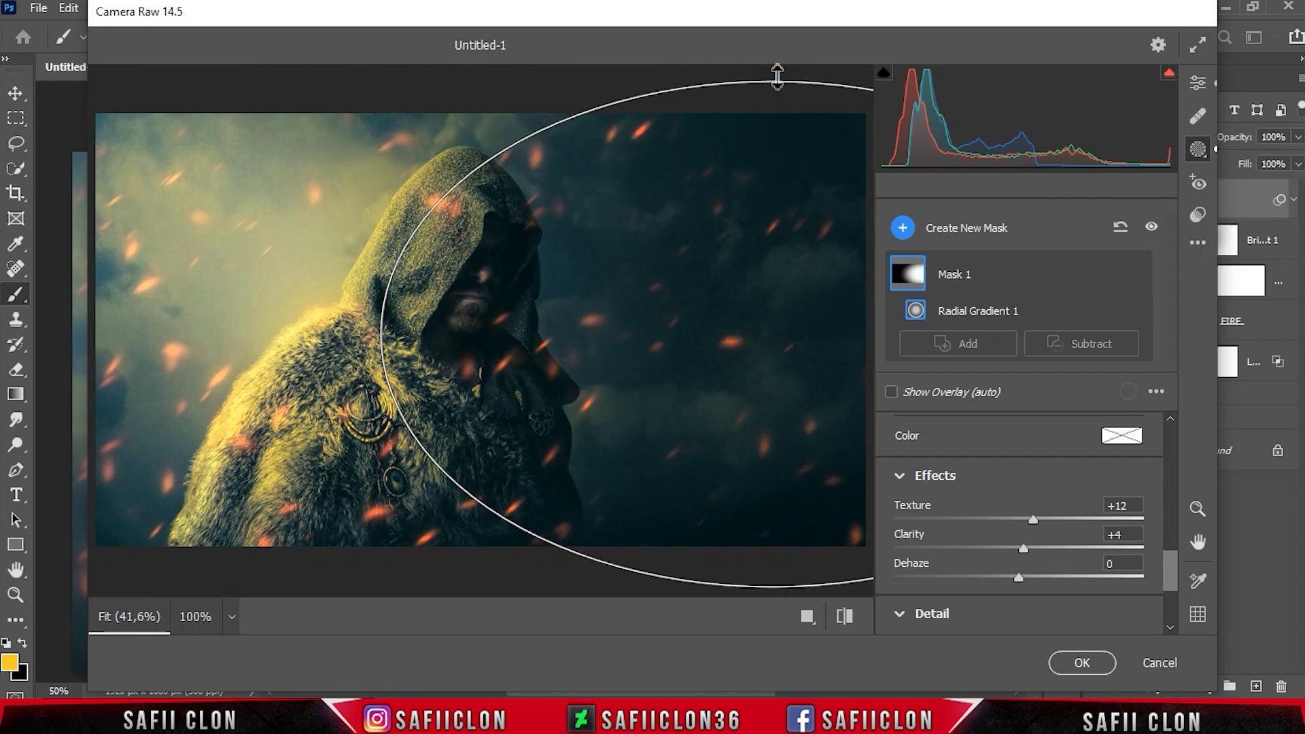
# Create a brush mask with feather 100 and flow 50 and dab it on the bright glow above the fur shoulder
pyautogui.click(988, 232)
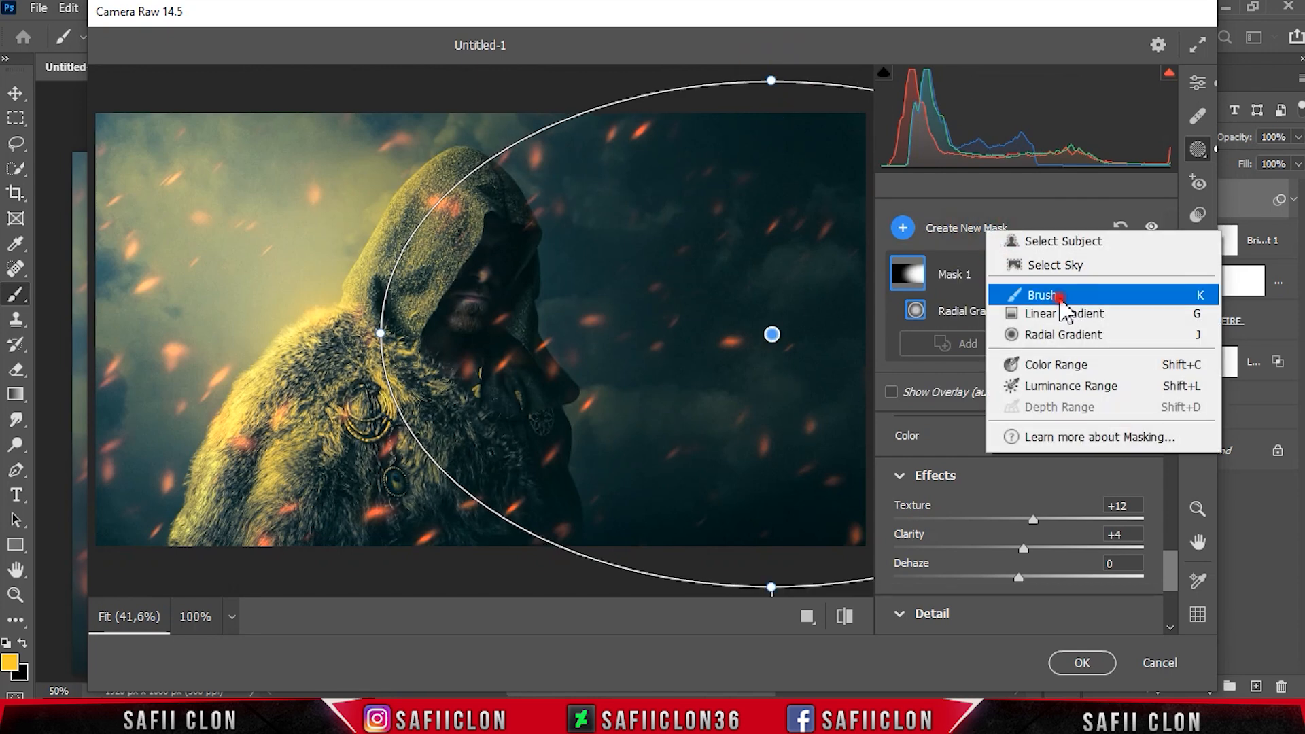
pyautogui.click(1040, 295)
pyautogui.scroll(-4, 306, 338)
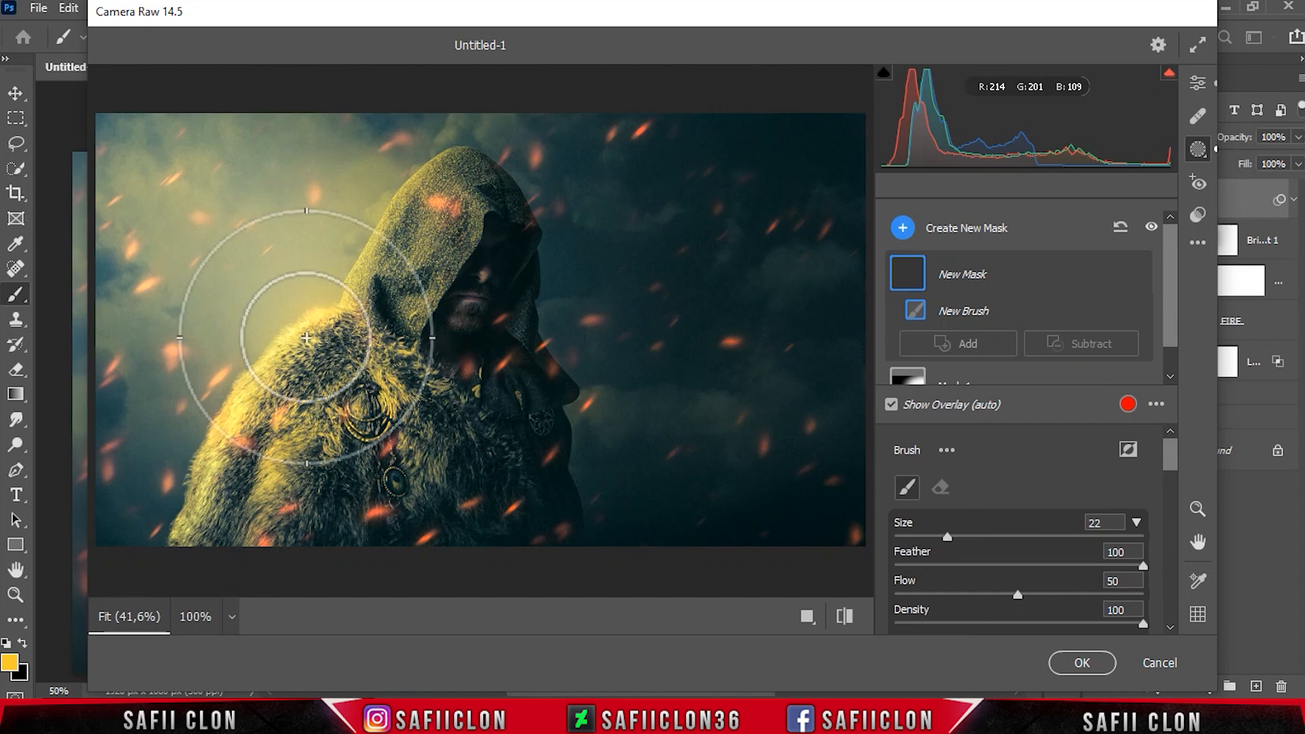
pyautogui.click(310, 297)
# Set the brush mask's Exposure to +0.85, Highlights +43, Shadows +17 and Whites -19
pyautogui.moveTo(1171, 454); pyautogui.dragTo(1171, 506)
pyautogui.moveTo(1020, 506); pyautogui.dragTo(1052, 514)
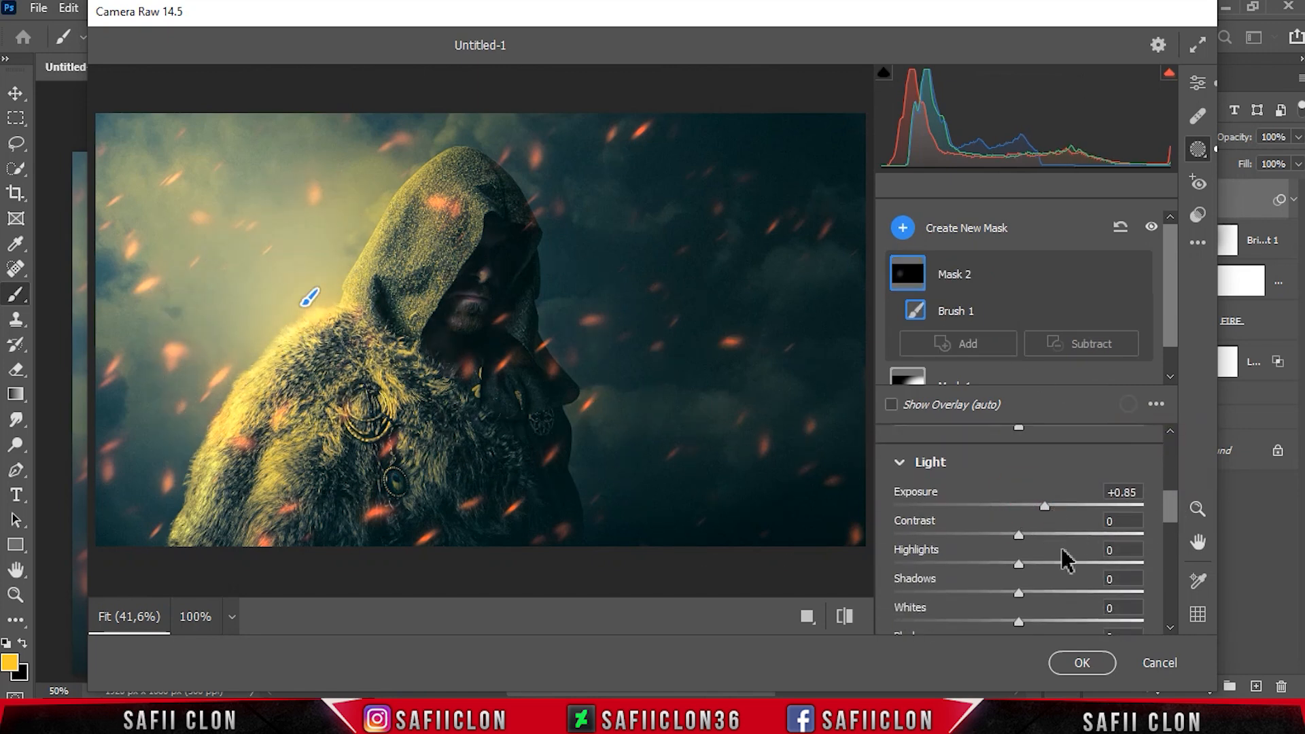
pyautogui.moveTo(1017, 562); pyautogui.dragTo(1030, 563)
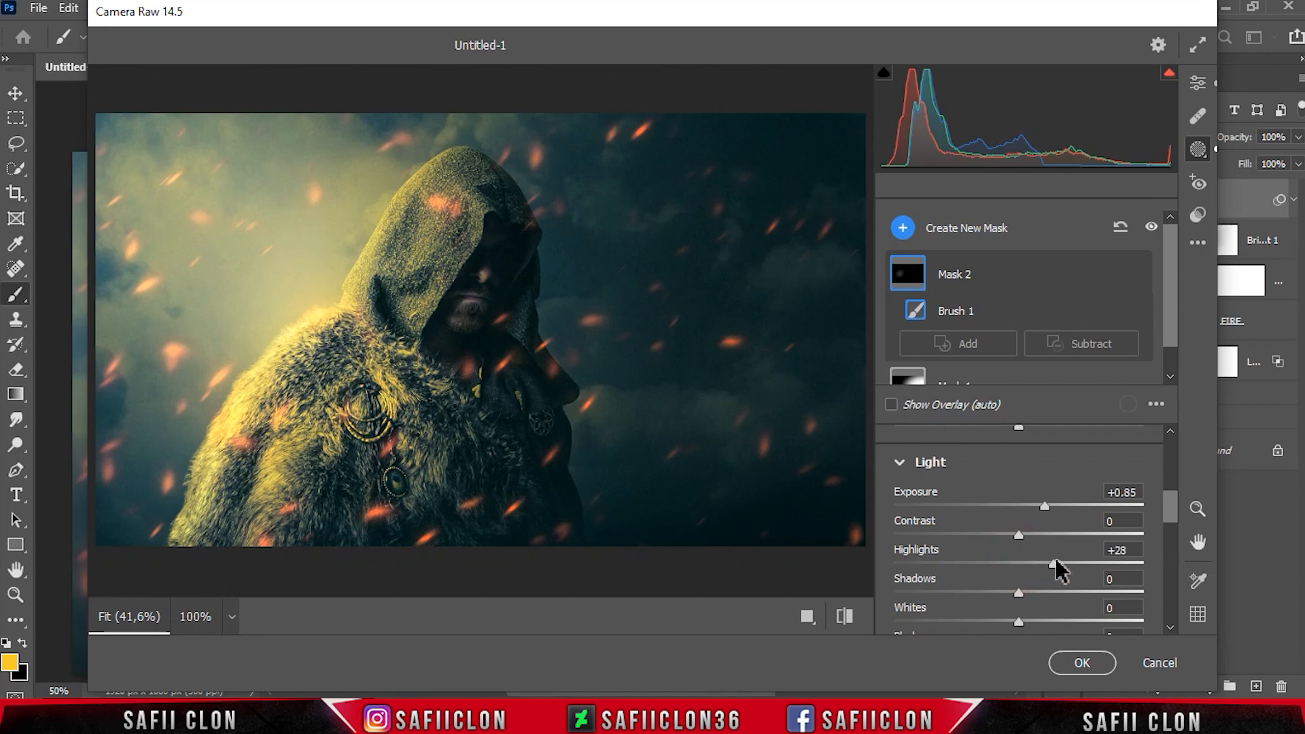
pyautogui.moveTo(1021, 593); pyautogui.dragTo(995, 560)
pyautogui.scroll(-1, 1173, 524)
# Extend the brush mask over the lit sky, fur cloak and hood with varying brush sizes
pyautogui.moveTo(347, 345); pyautogui.dragTo(246, 289)
pyautogui.scroll(5, 177, 161)
pyautogui.scroll(-8, 312, 499)
pyautogui.moveTo(311, 508)
pyautogui.mouseDown()
pyautogui.moveTo(483, 500)
pyautogui.moveTo(429, 475)
pyautogui.moveTo(414, 407)
pyautogui.mouseUp()
pyautogui.moveTo(473, 248)
pyautogui.mouseDown()
pyautogui.moveTo(478, 210)
pyautogui.moveTo(493, 243)
pyautogui.moveTo(416, 306)
pyautogui.moveTo(441, 299)
pyautogui.mouseUp()
pyautogui.scroll(5, 155, 158)
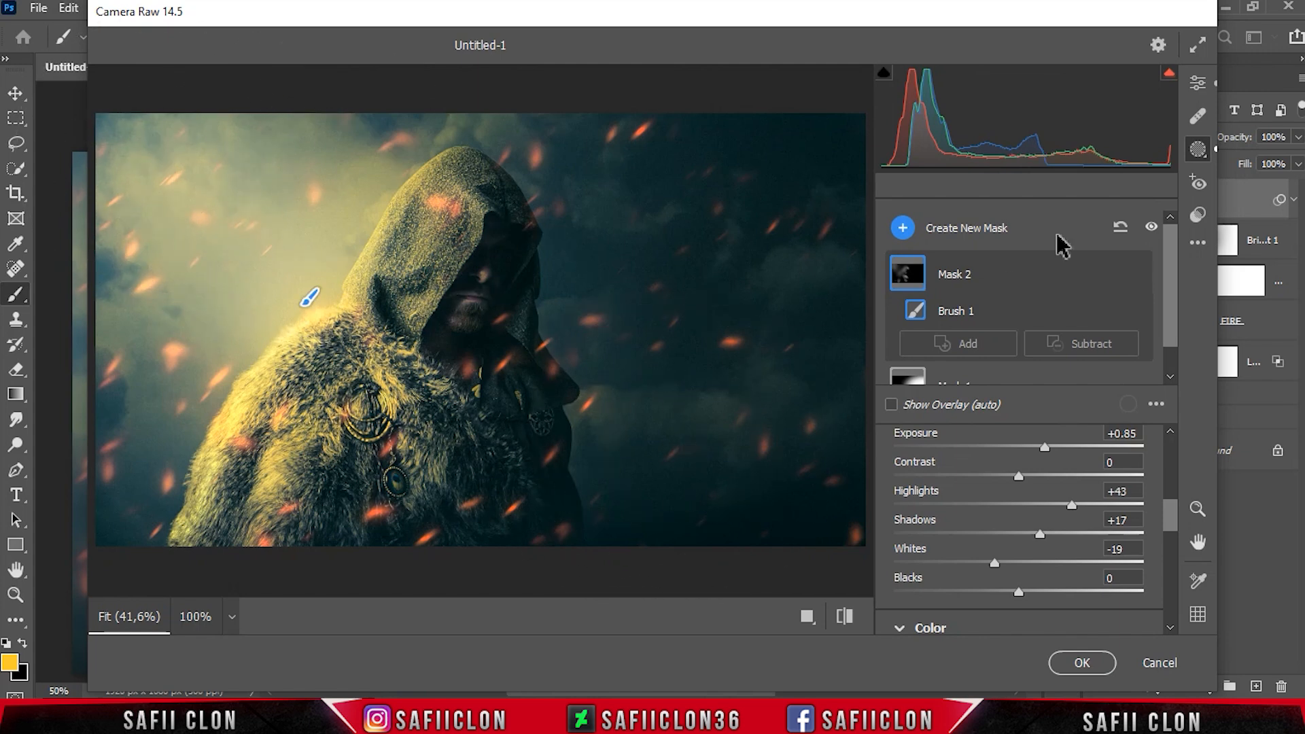
# Apply the Modern 08 color profile to the whole image with an amount of 29
pyautogui.click(1198, 82)
pyautogui.moveTo(1170, 367); pyautogui.dragTo(1097, 269)
pyautogui.click(1094, 259)
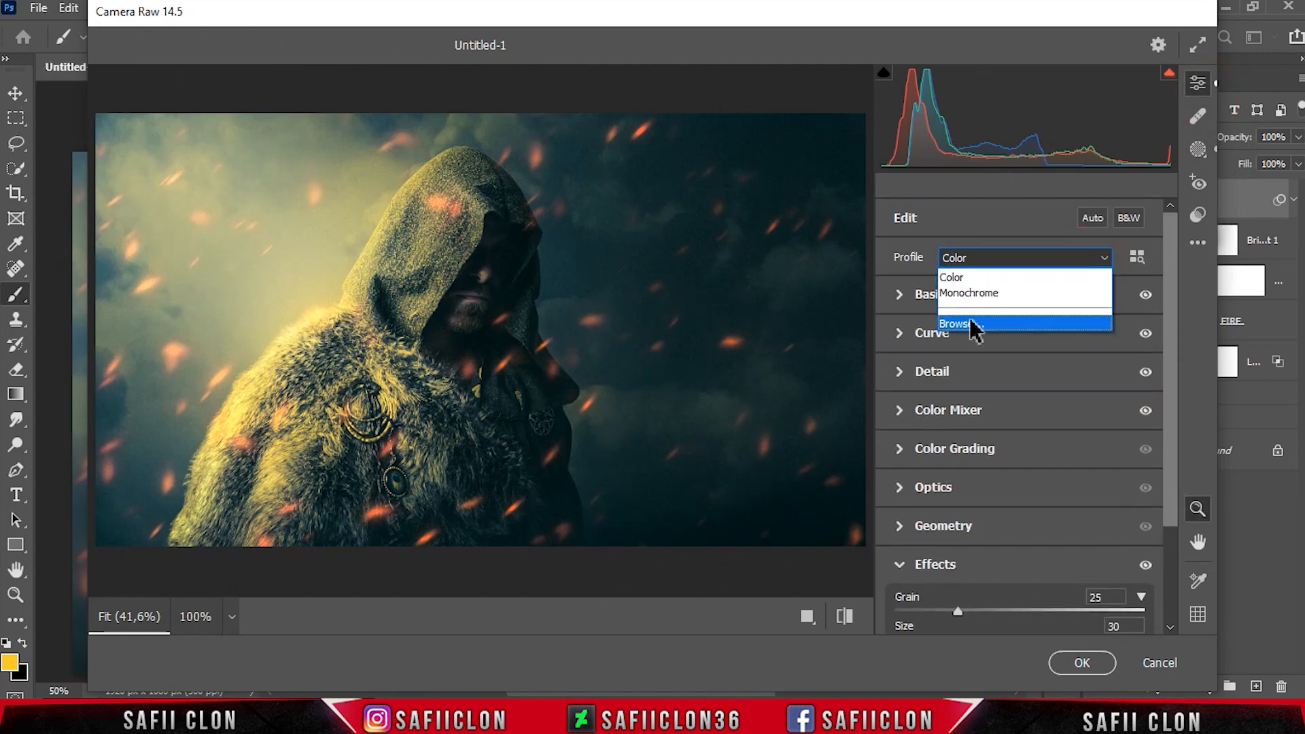
pyautogui.click(973, 325)
pyautogui.click(922, 533)
pyautogui.moveTo(1172, 407); pyautogui.dragTo(1174, 518)
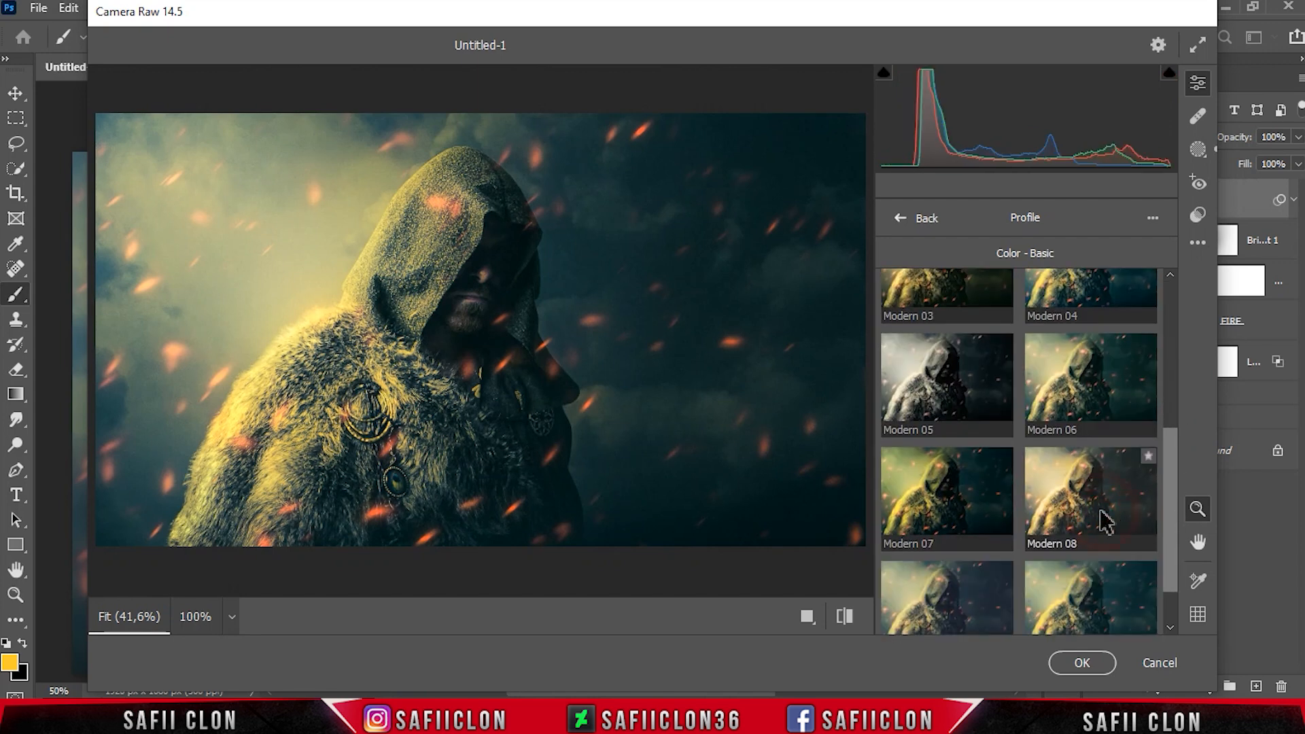
pyautogui.click(1111, 520)
pyautogui.moveTo(1014, 584); pyautogui.dragTo(916, 586)
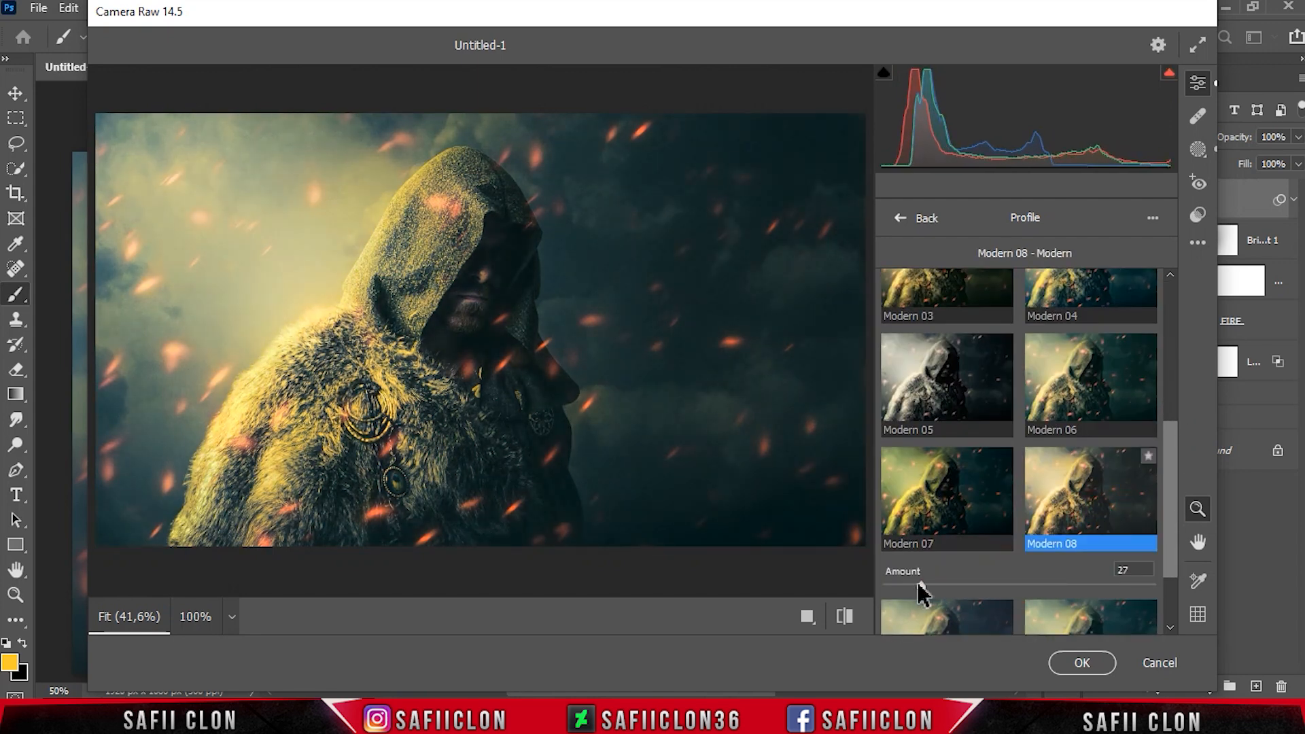
pyautogui.moveTo(1172, 414); pyautogui.dragTo(1174, 291)
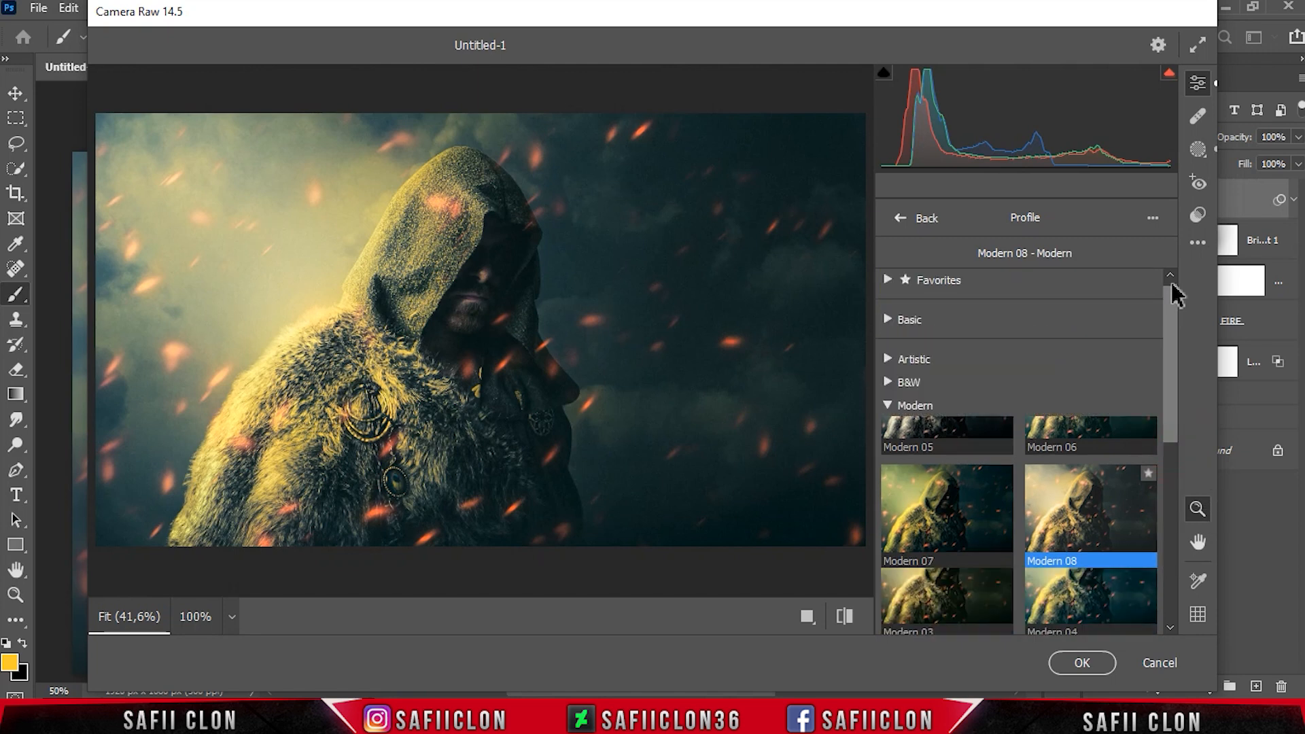
pyautogui.click(904, 218)
# Compare the before and after views of the grading, and apply the Camera Raw filter to the smart object
pyautogui.click(808, 615)
pyautogui.click(752, 615)
pyautogui.click(753, 616)
pyautogui.click(752, 615)
pyautogui.click(752, 616)
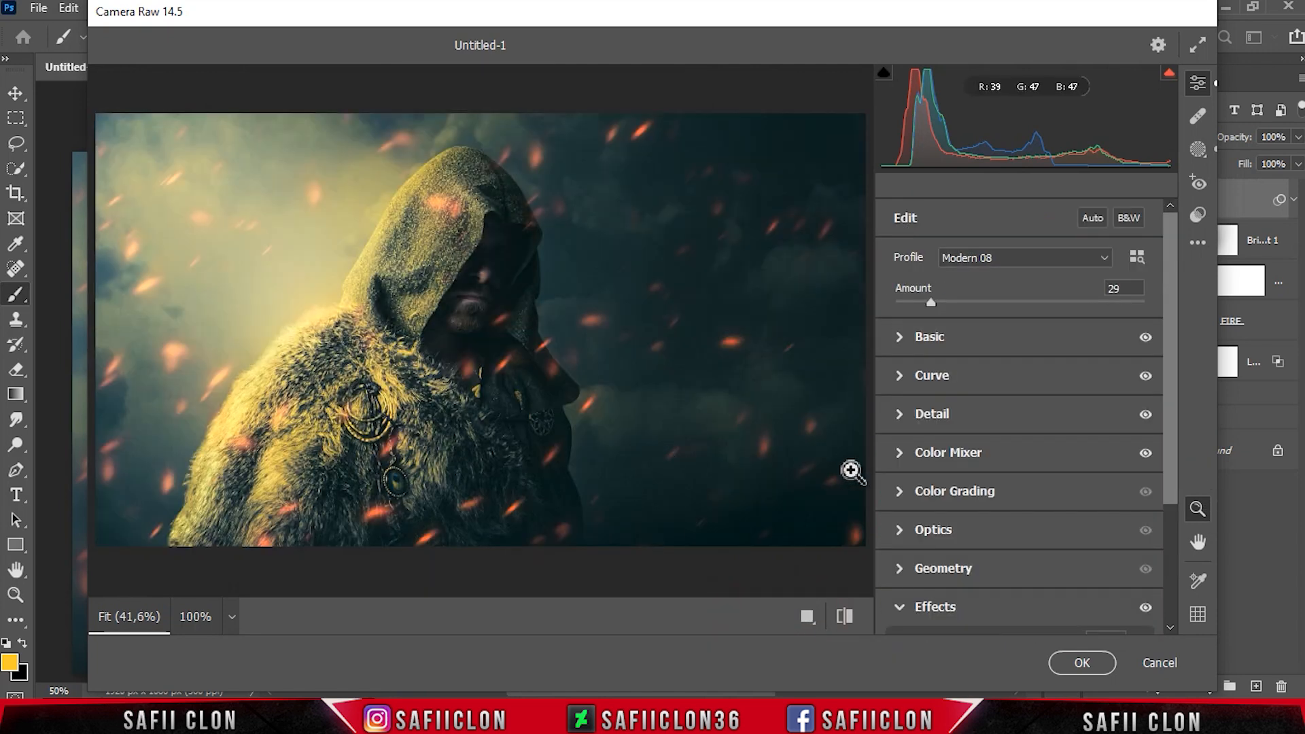
pyautogui.click(1085, 663)
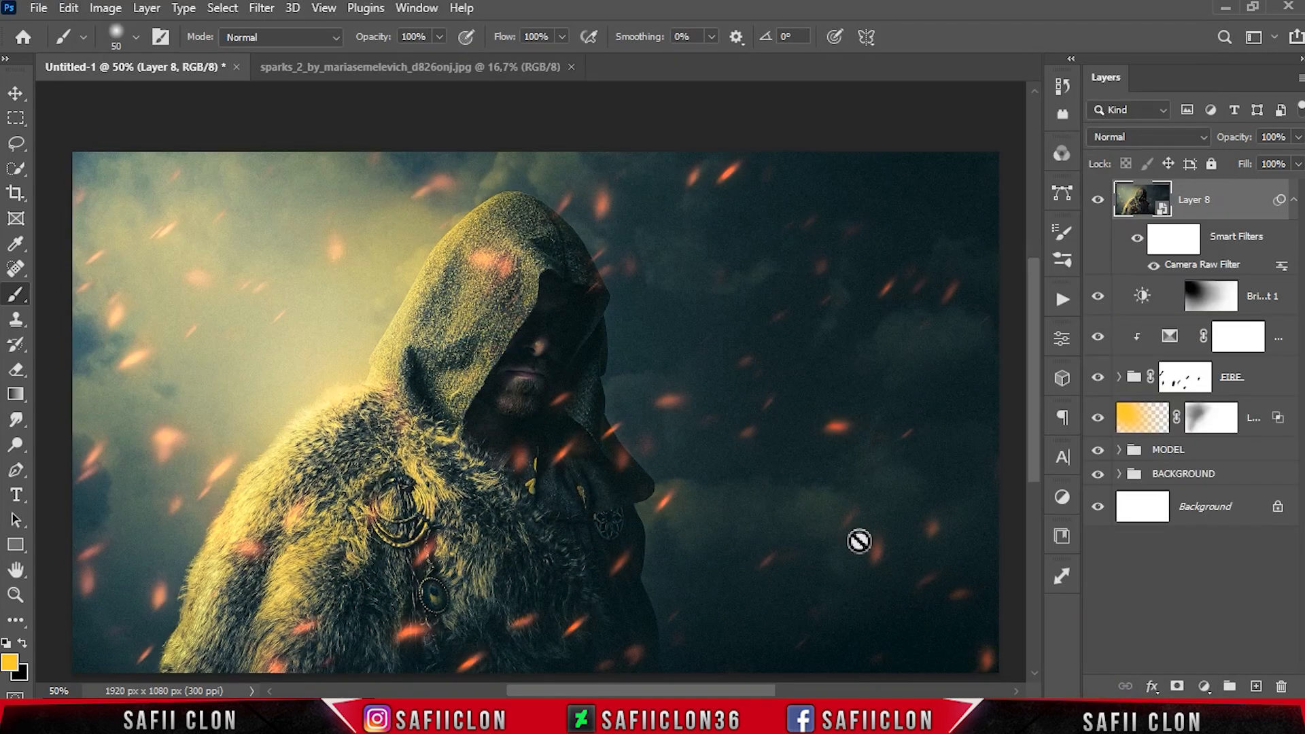
# Compare the image with and without Layer 8, and examine the face detail up close and the full composition
pyautogui.click(1098, 199)
pyautogui.click(1098, 199)
pyautogui.click(1098, 200)
pyautogui.click(1098, 199)
pyautogui.hotkey('ctrl', '+')
pyautogui.hotkey('ctrl', '+')
pyautogui.hotkey('ctrl', '+')
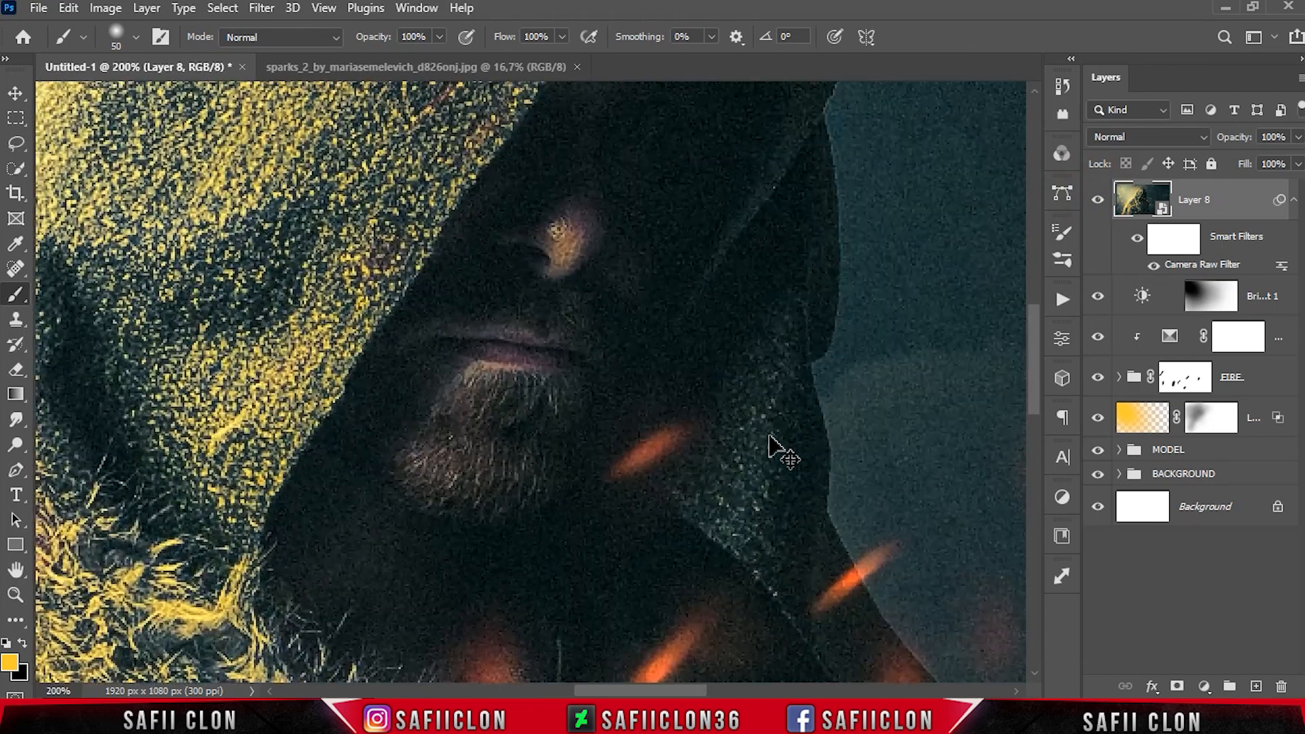
pyautogui.hotkey('ctrl', '-')
pyautogui.hotkey('ctrl', '-')
pyautogui.hotkey('ctrl', '-')
pyautogui.hotkey('ctrl', '+')
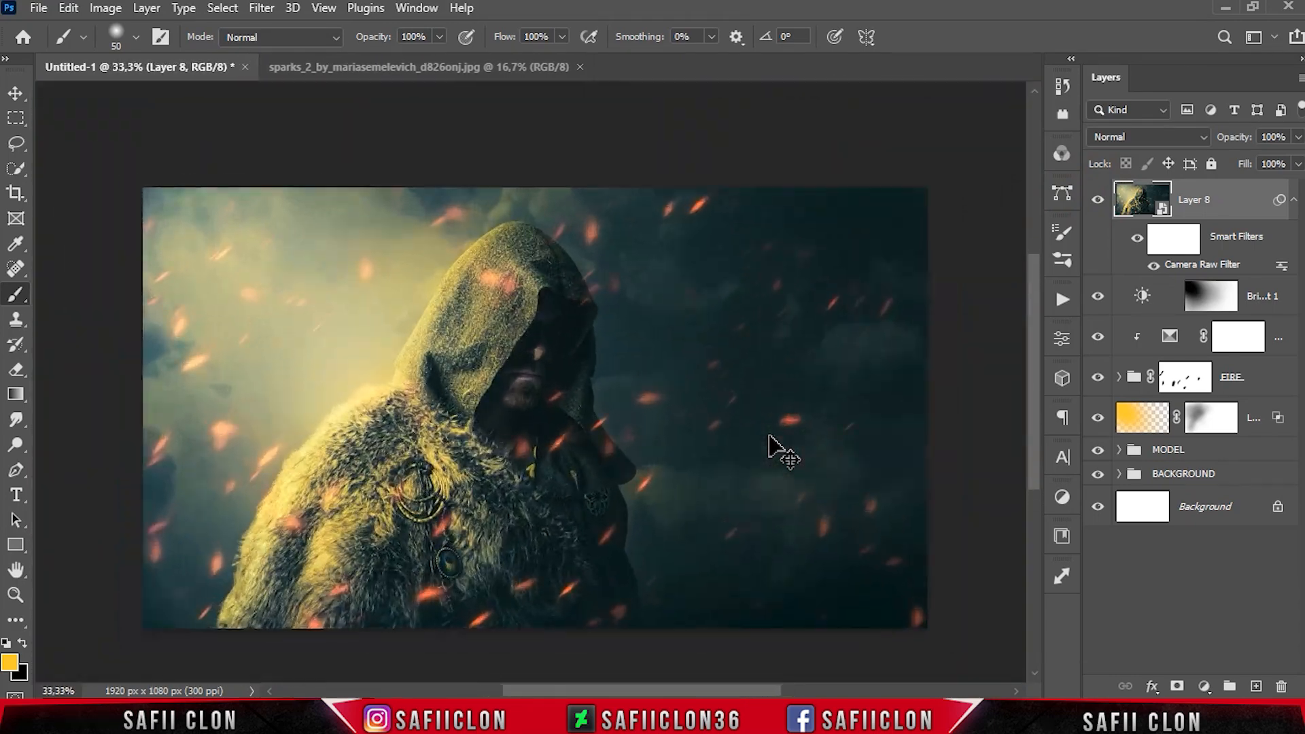
pyautogui.hotkey('ctrl', '-')
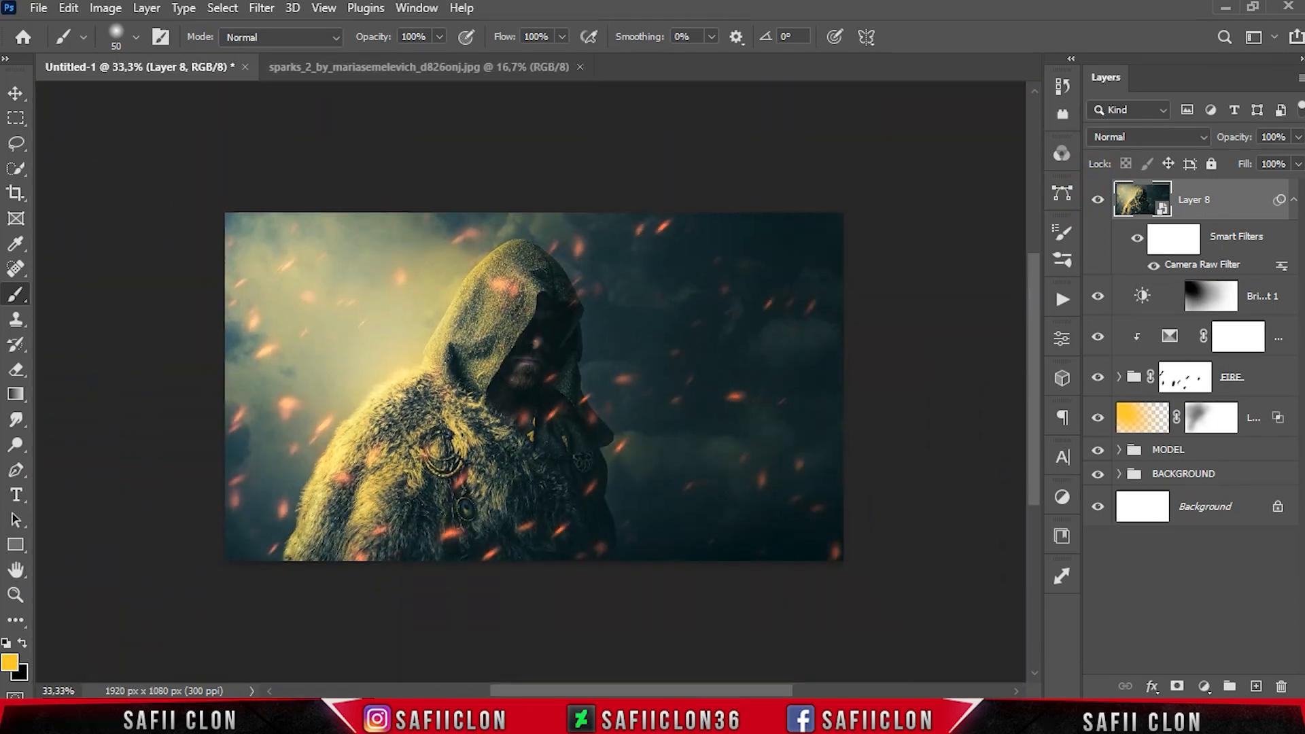